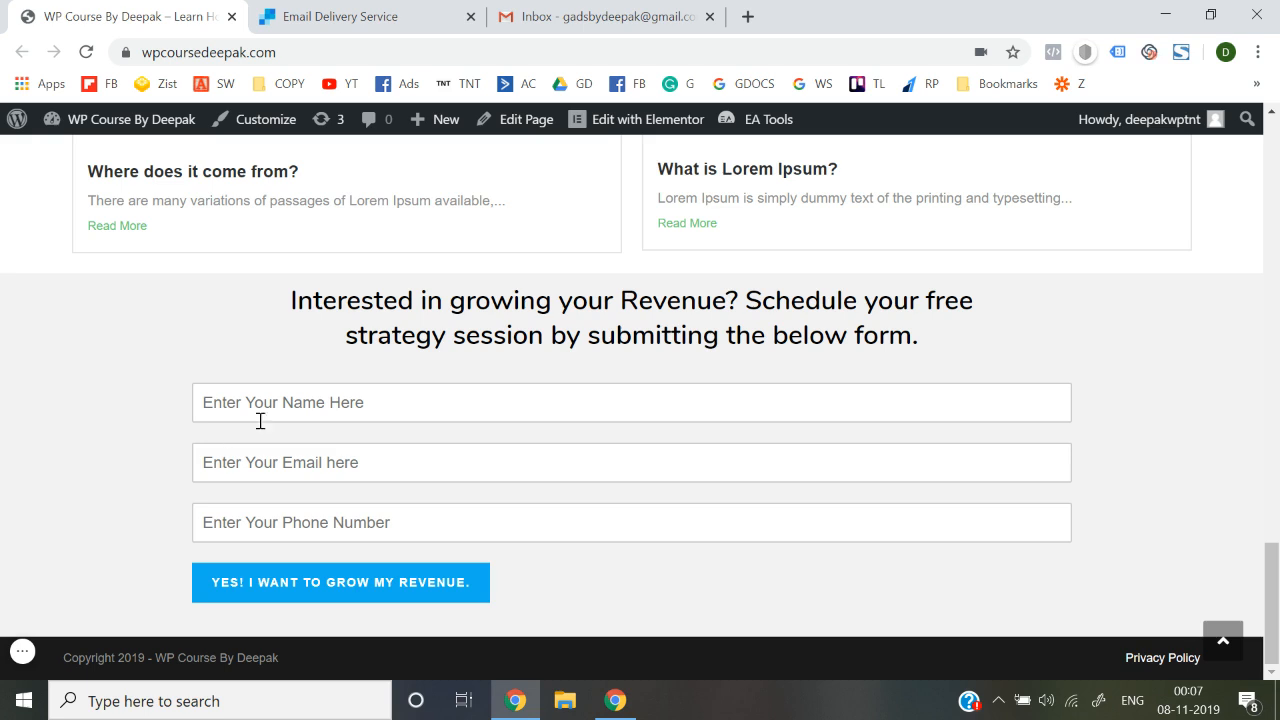
# Try the form's name field, then go from the dashboard to WPForms All Forms
pyautogui.click(326, 399)
pyautogui.click(141, 519)
pyautogui.moveTo(143, 129)
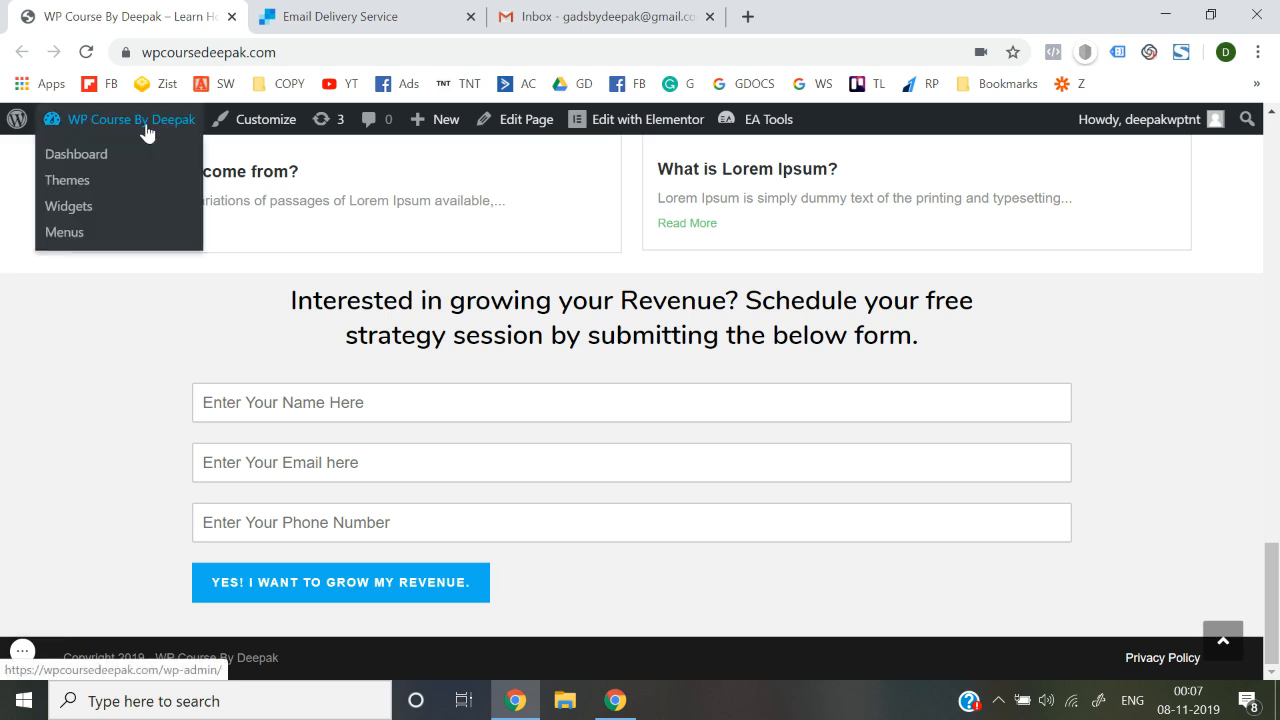
pyautogui.click(86, 162)
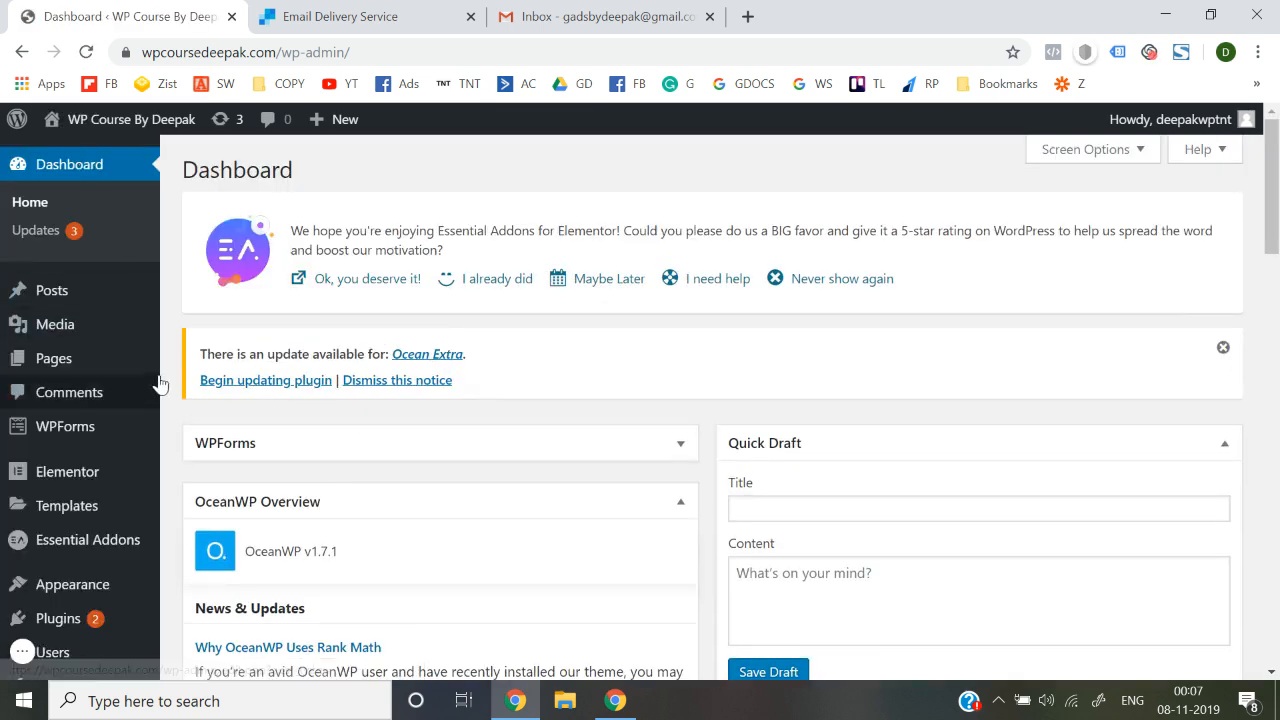
pyautogui.moveTo(93, 426)
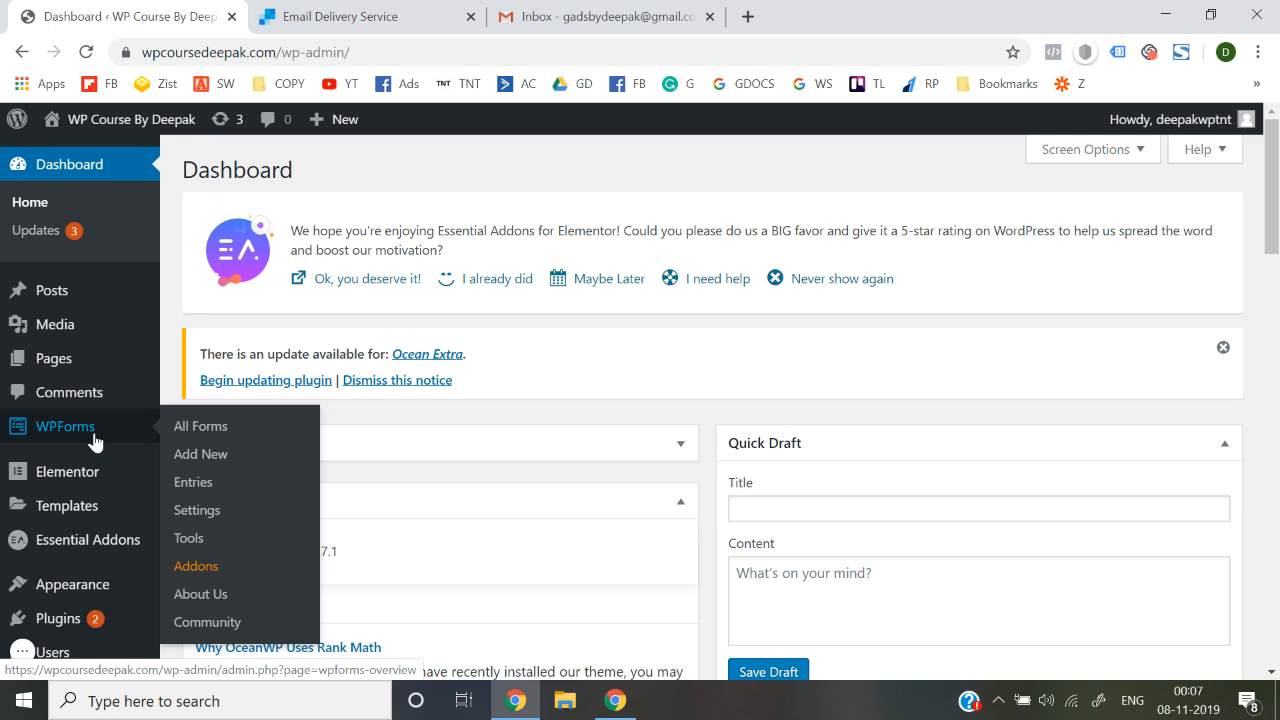
pyautogui.click(195, 441)
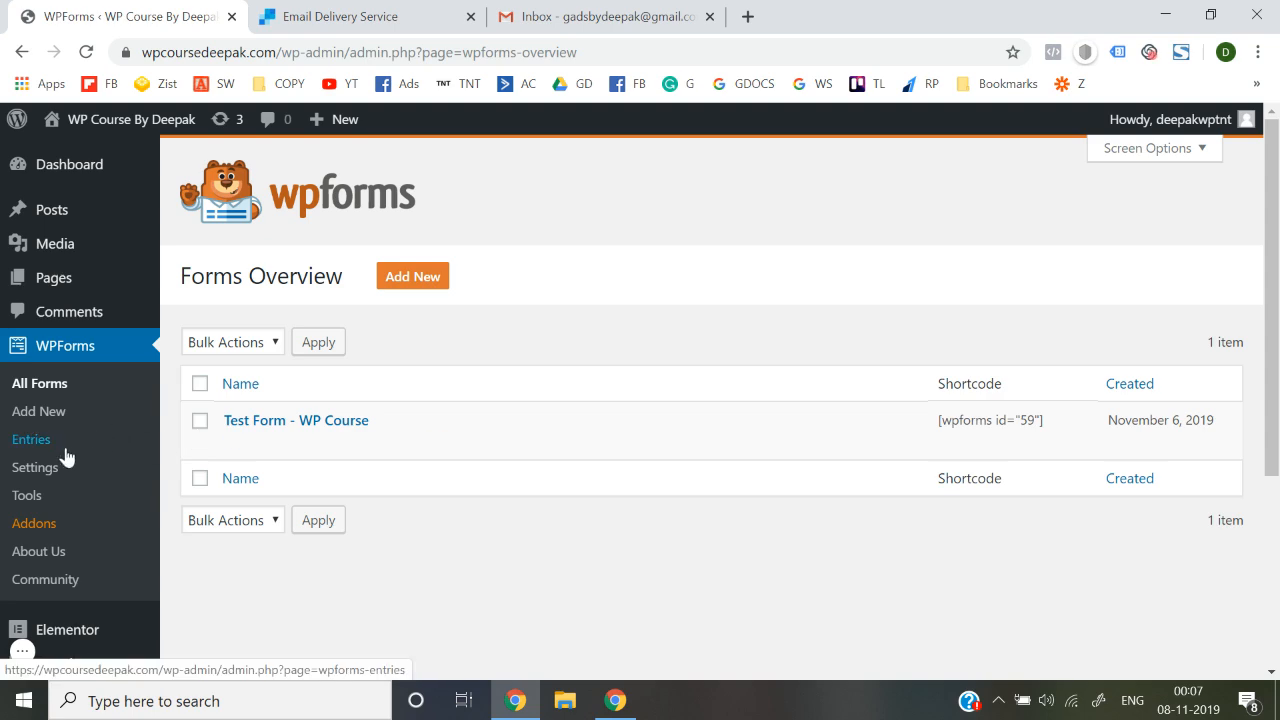
# Review the WPForms entries, then open Test Form - WP Course for editing
pyautogui.click(40, 442)
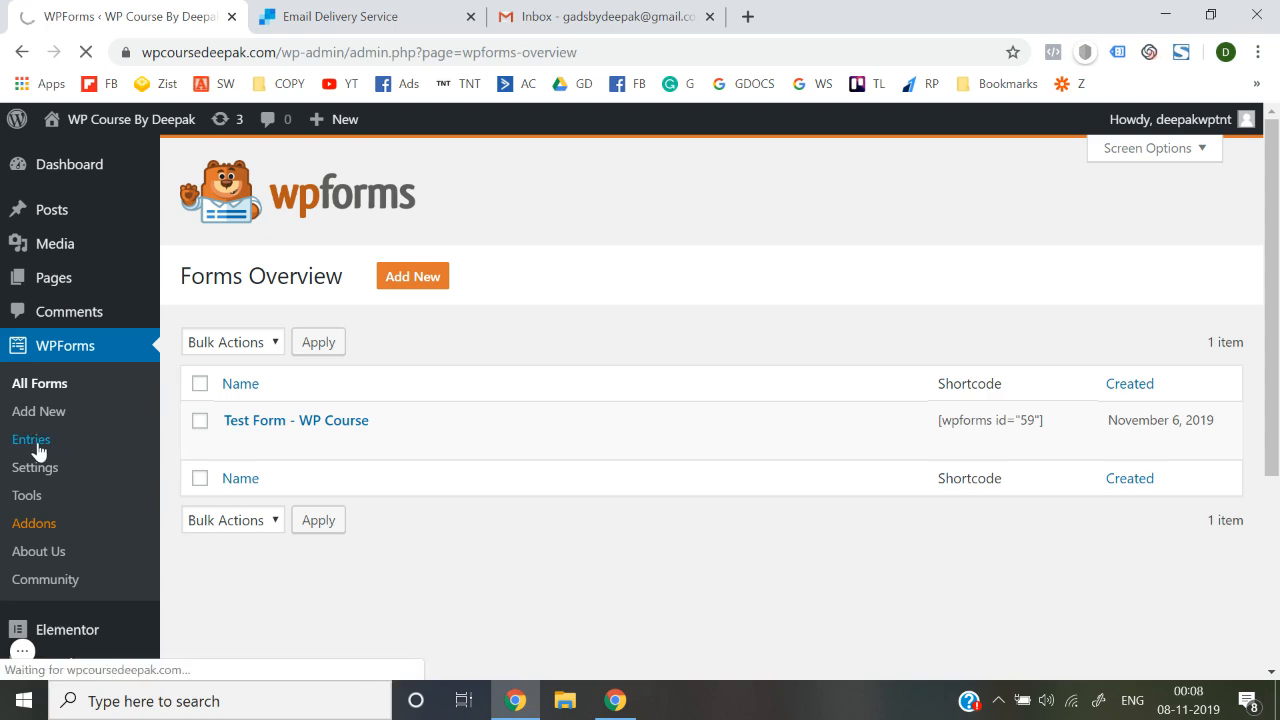
pyautogui.scroll(-4, 477, 494)
pyautogui.scroll(-1, 477, 494)
pyautogui.scroll(5, 477, 494)
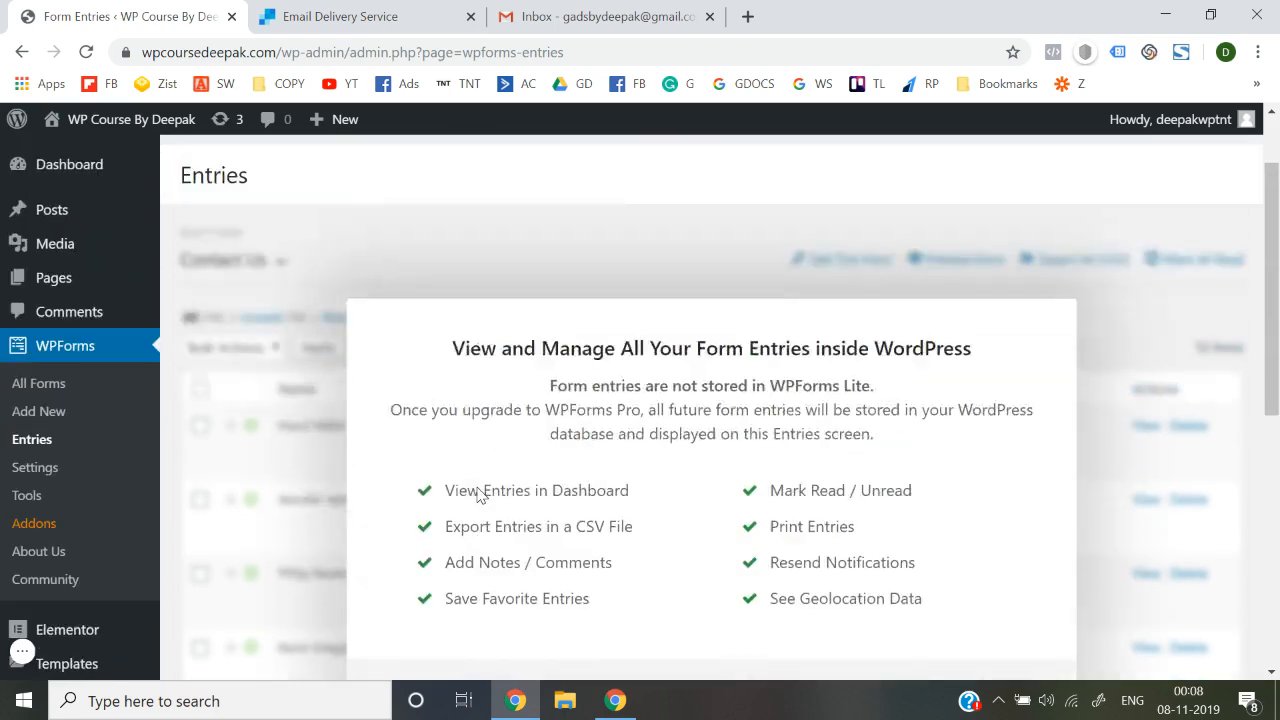
pyautogui.click(68, 381)
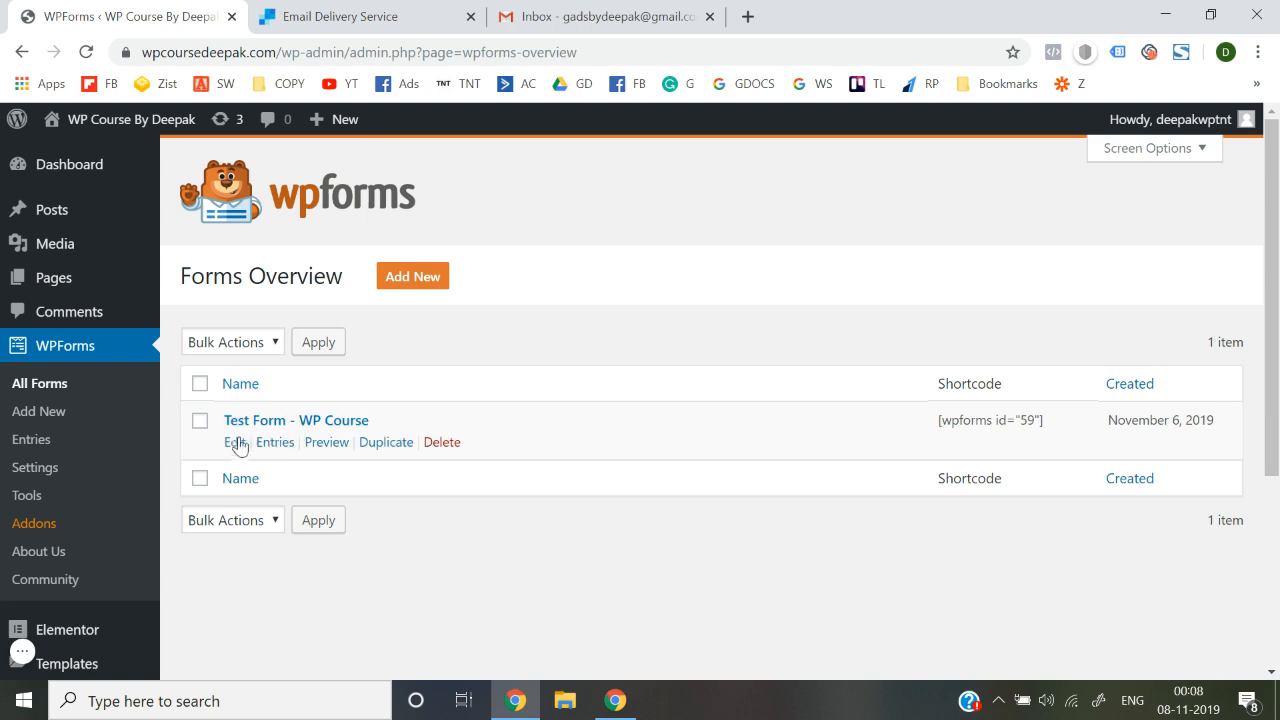
pyautogui.click(235, 443)
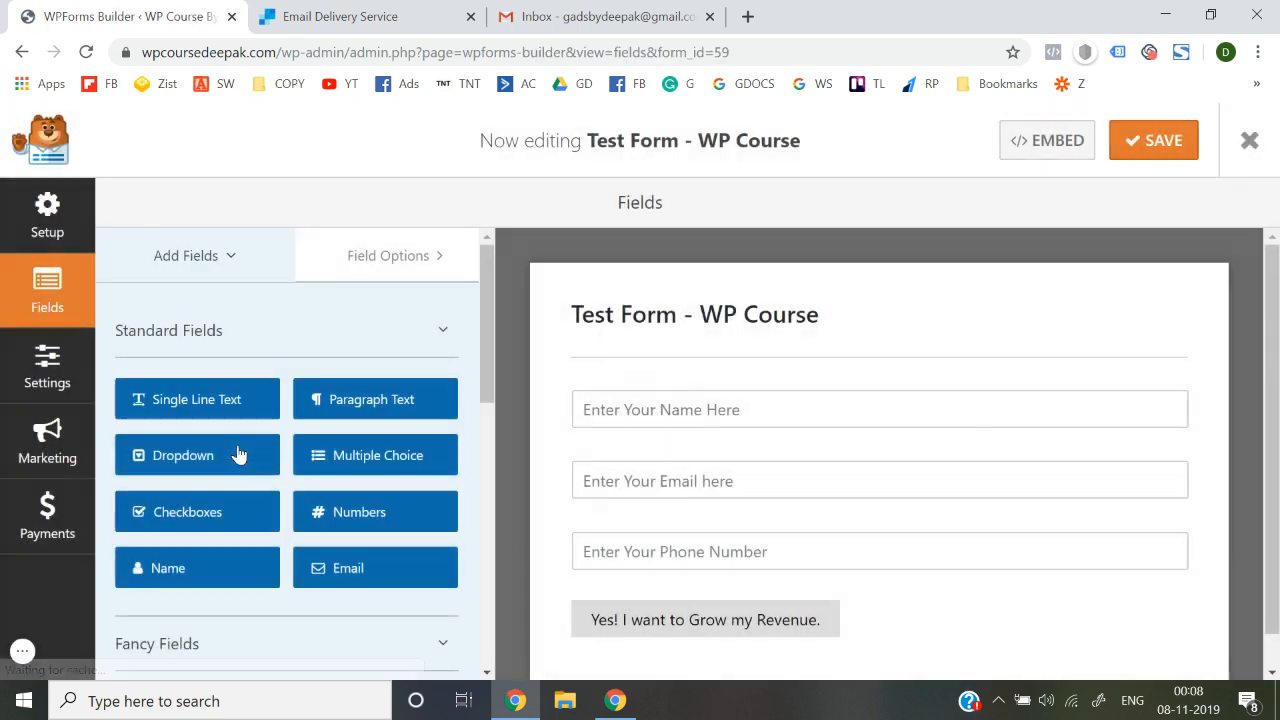
# Open the Test Form - WP Course notification settings
pyautogui.click(55, 378)
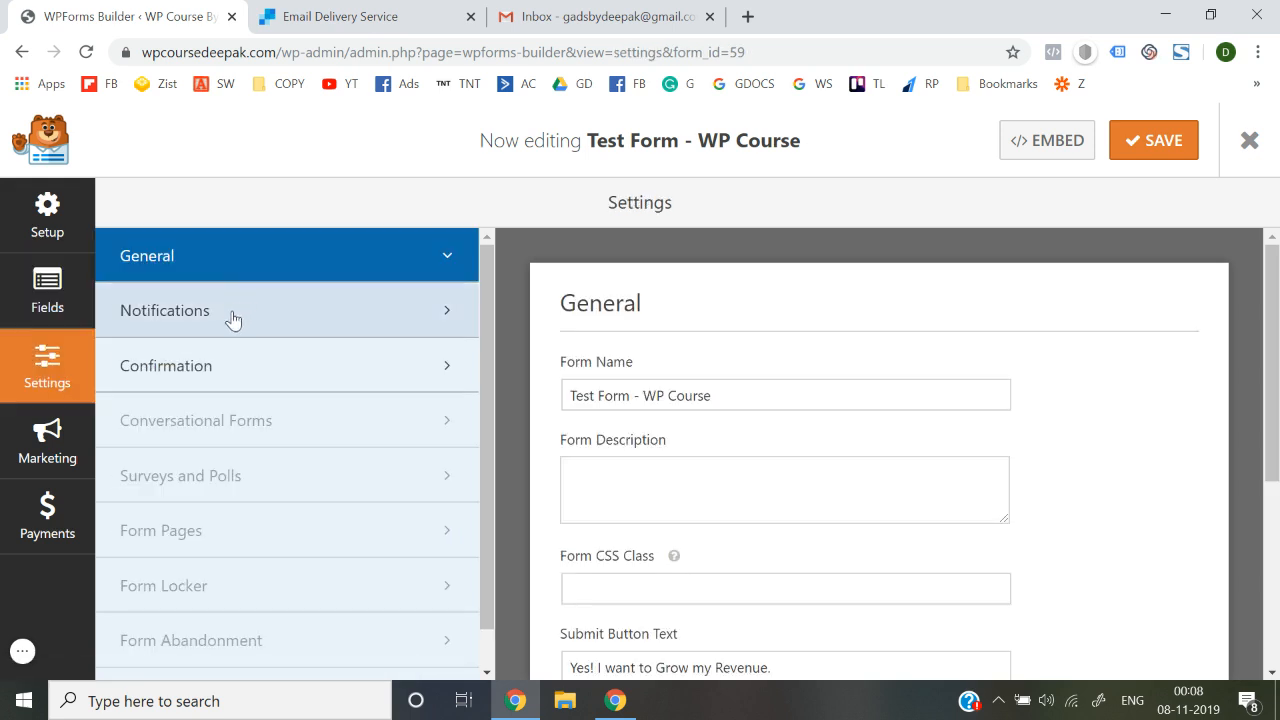
pyautogui.click(205, 386)
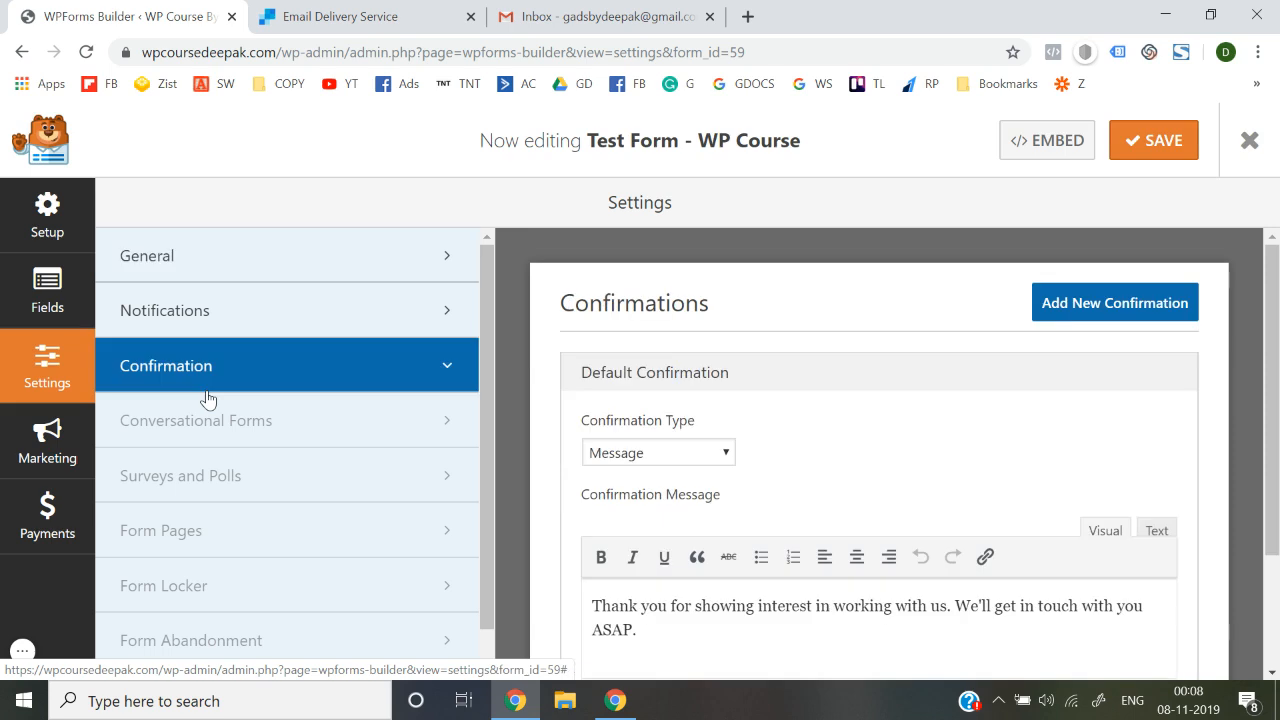
pyautogui.click(245, 320)
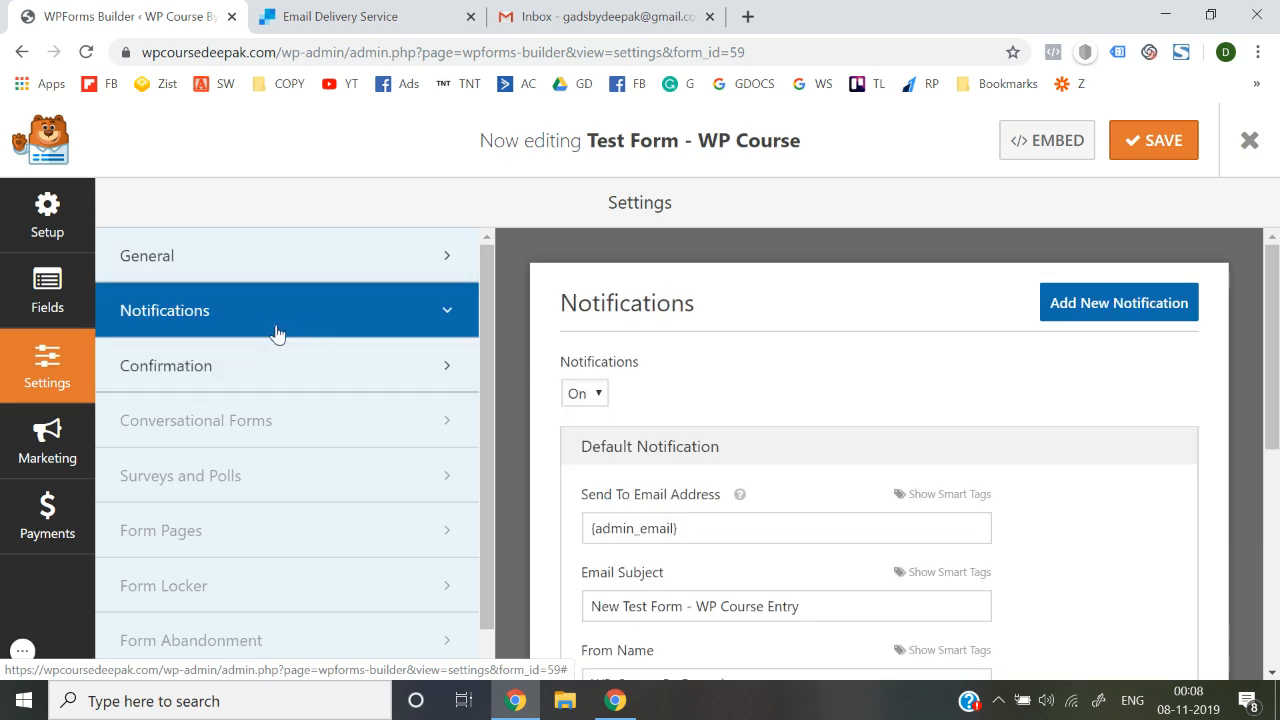
pyautogui.scroll(-2, 740, 365)
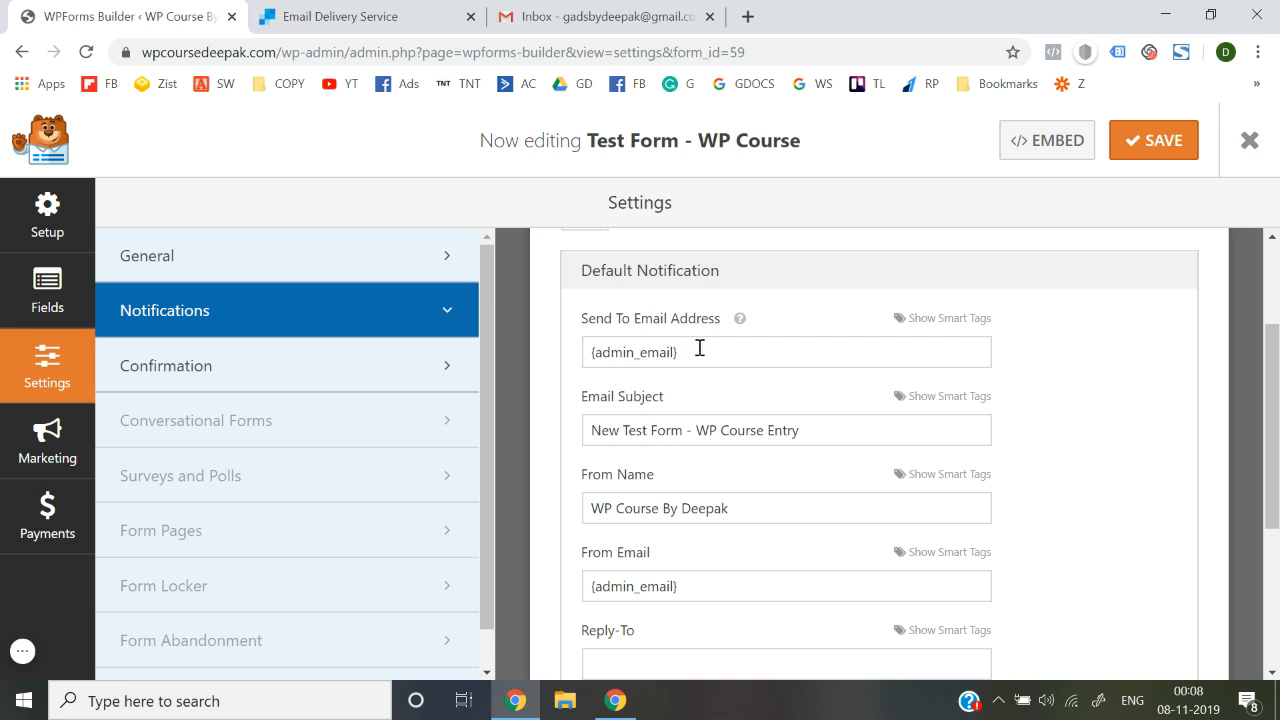
# Replace the Send To address with the owner's Gmail address, checked against the Gmail account
pyautogui.moveTo(710, 349); pyautogui.dragTo(586, 354)
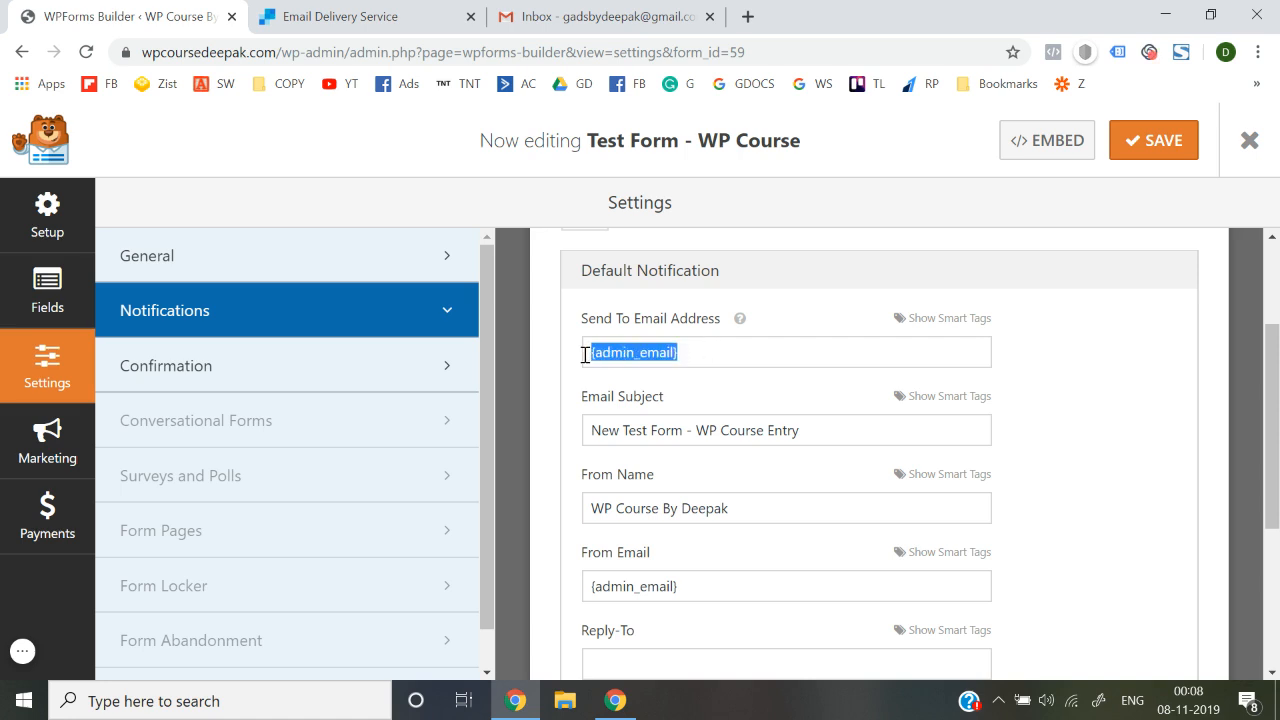
pyautogui.press('BackSpace')
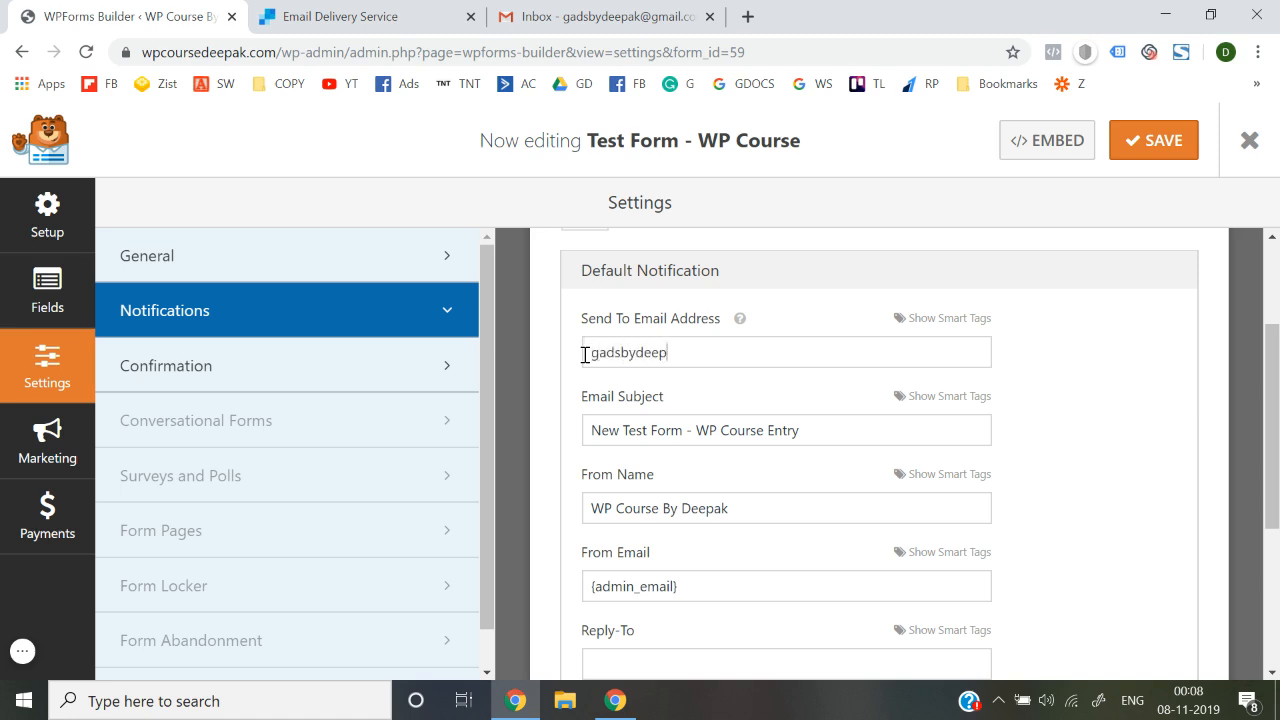
pyautogui.write('@gmail.com')
pyautogui.click(590, 16)
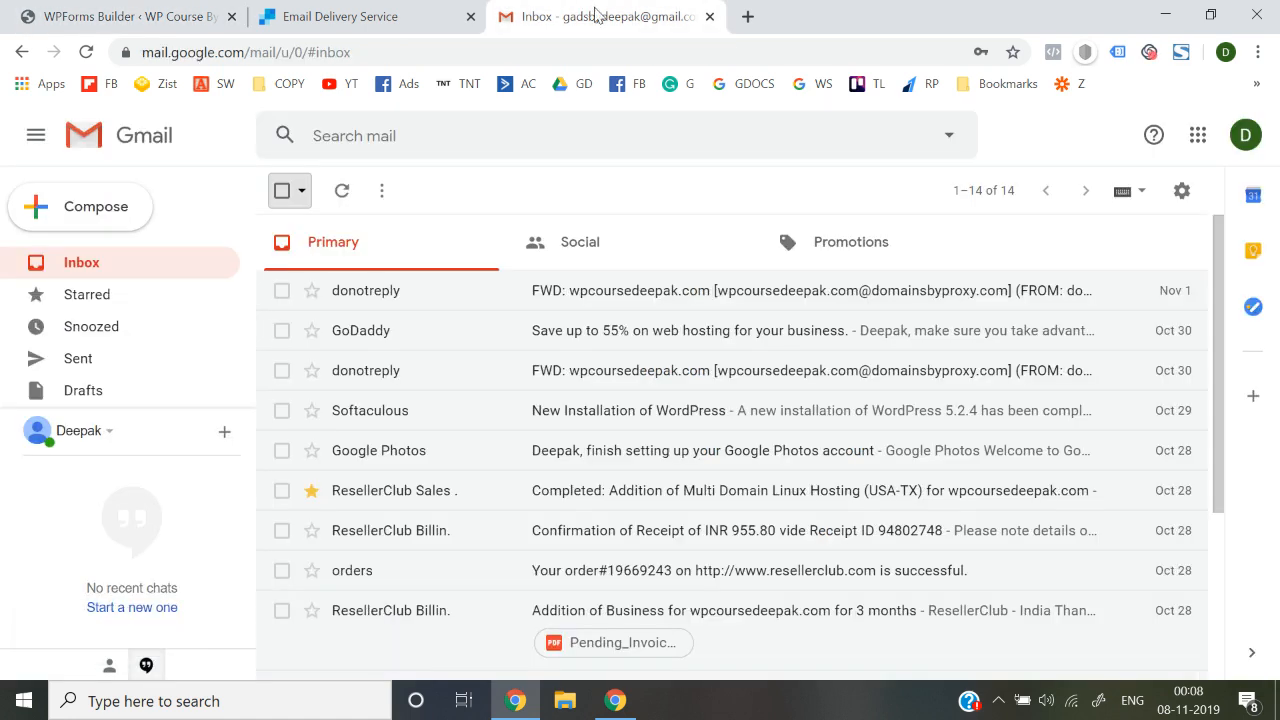
pyautogui.click(1244, 137)
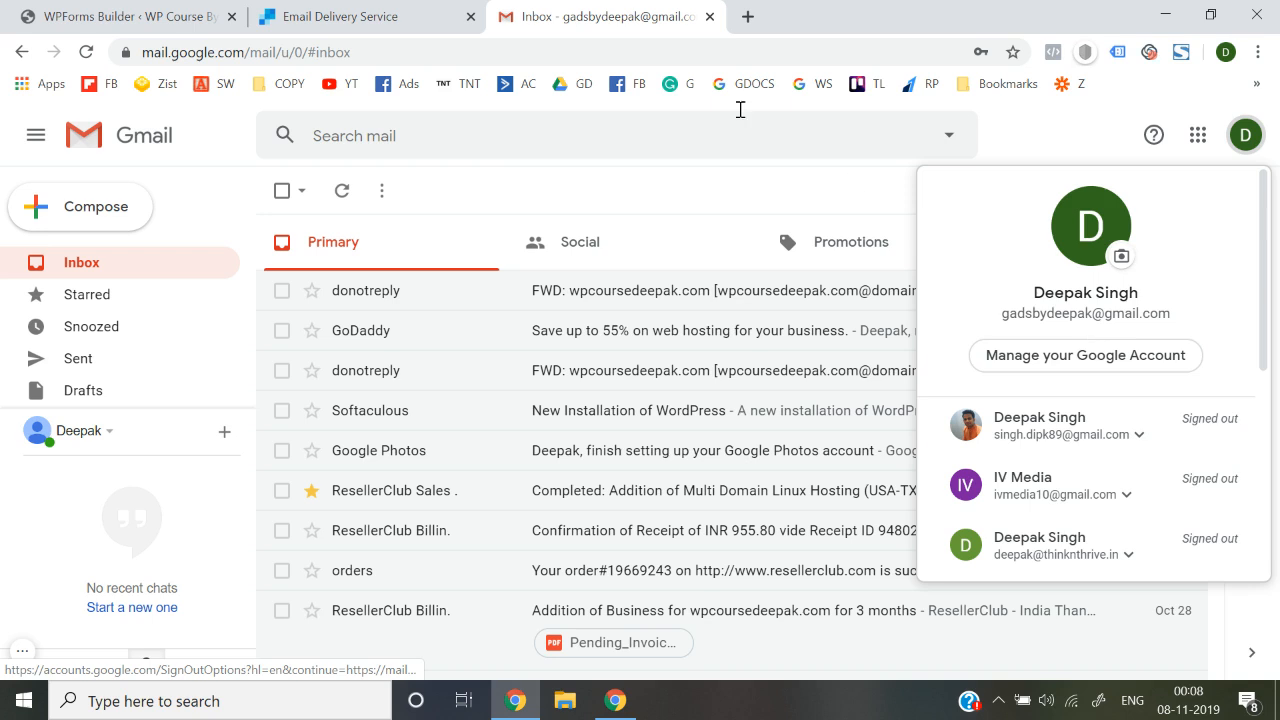
pyautogui.click(440, 16)
pyautogui.click(181, 14)
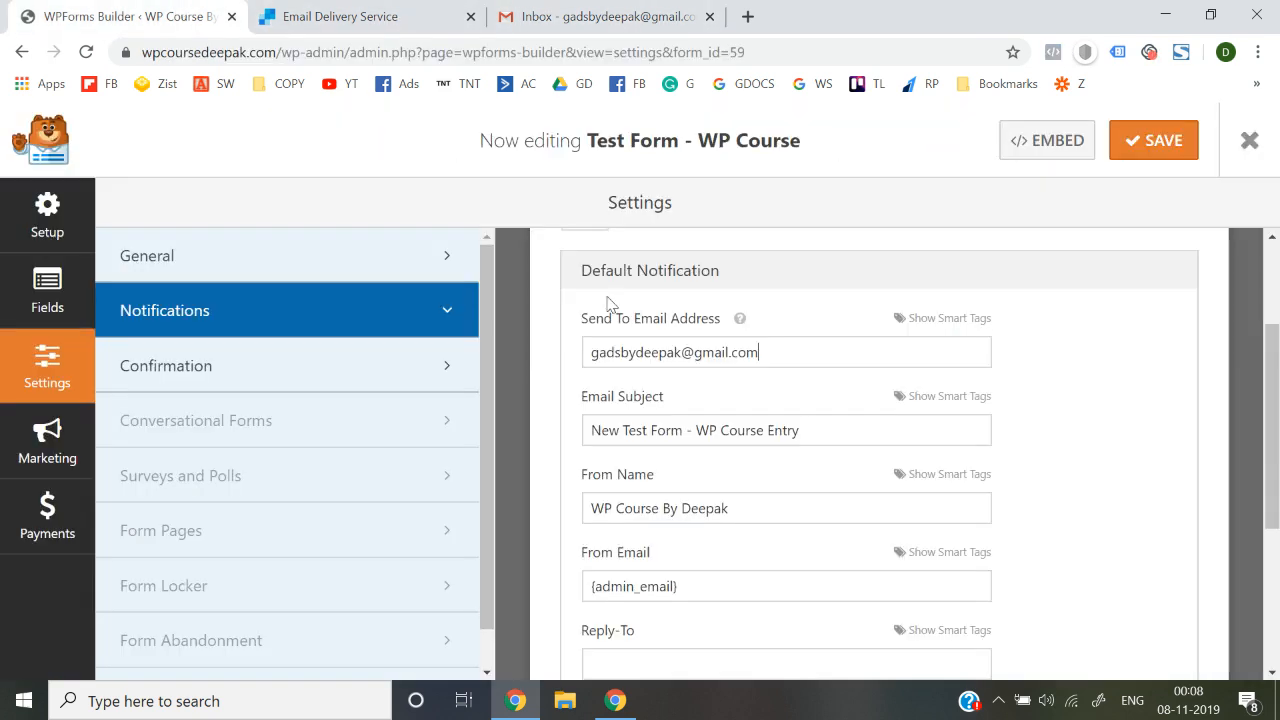
pyautogui.tripleClick(811, 365)
pyautogui.hotkey('ctrl', 'c')
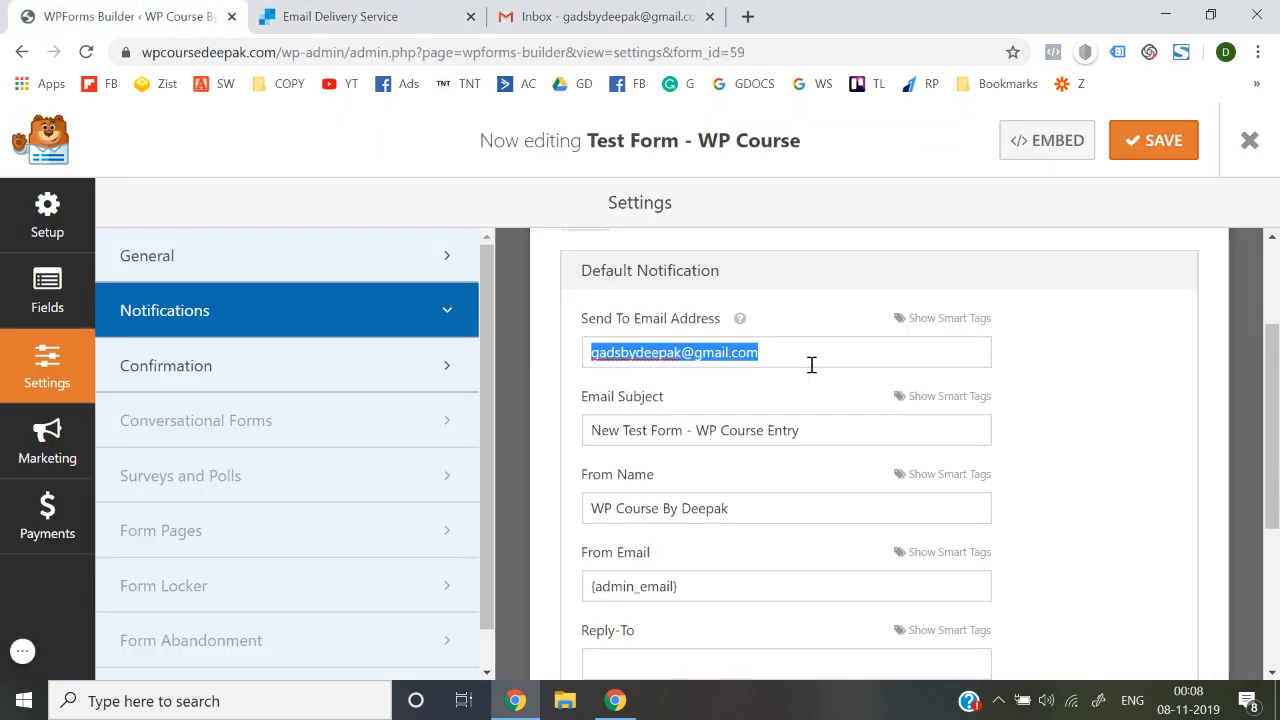
# Set the subject to 'New Lead' and paste the owner's Gmail address as From Email
pyautogui.tripleClick(819, 437)
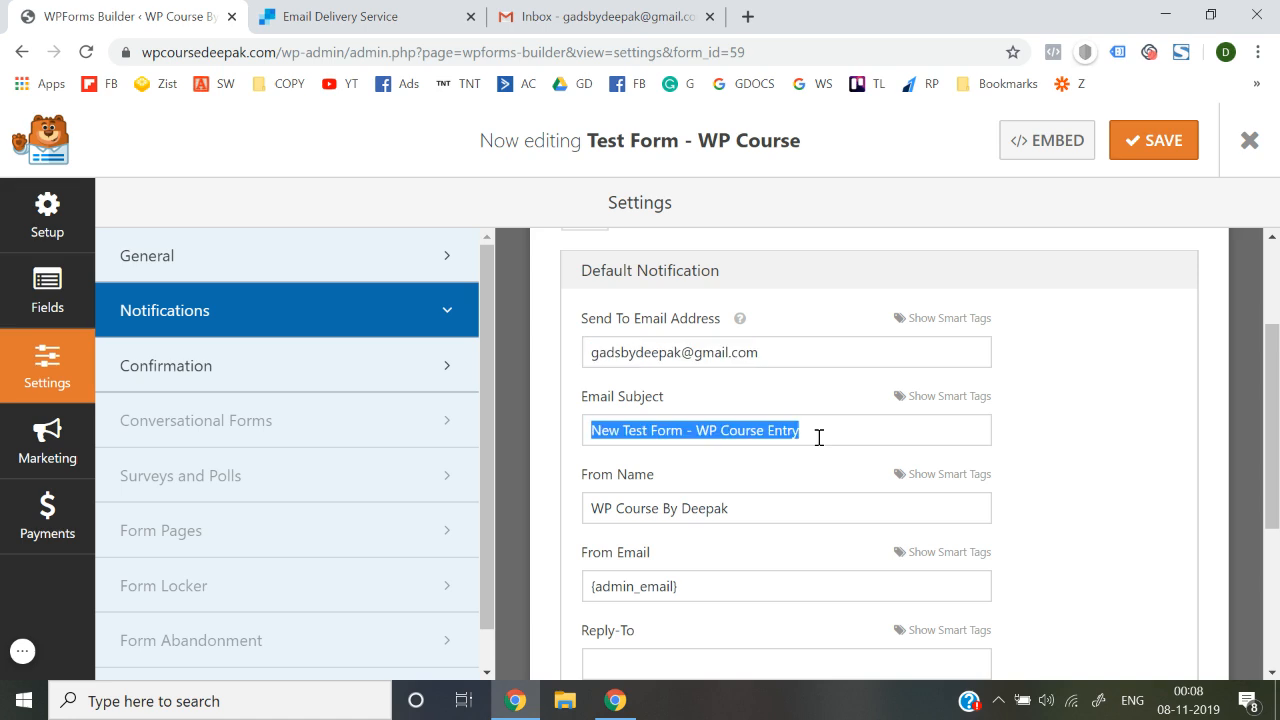
pyautogui.write('New Lead')
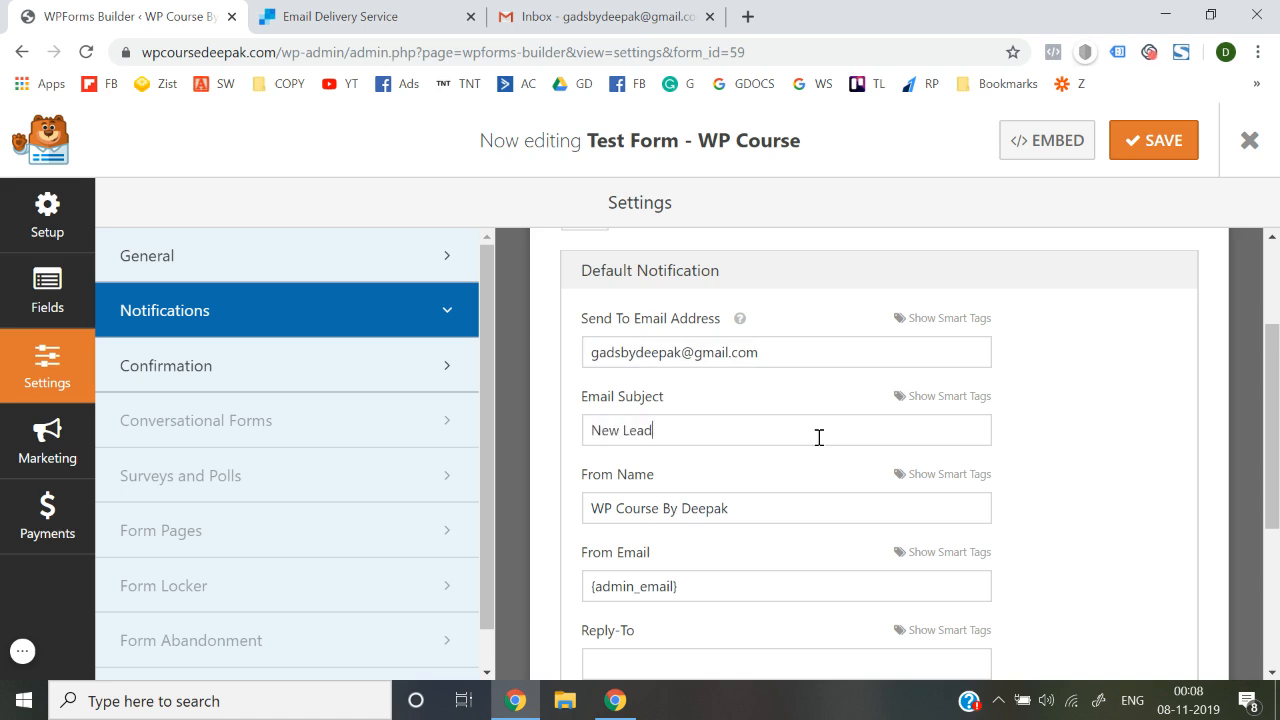
pyautogui.scroll(-1, 819, 437)
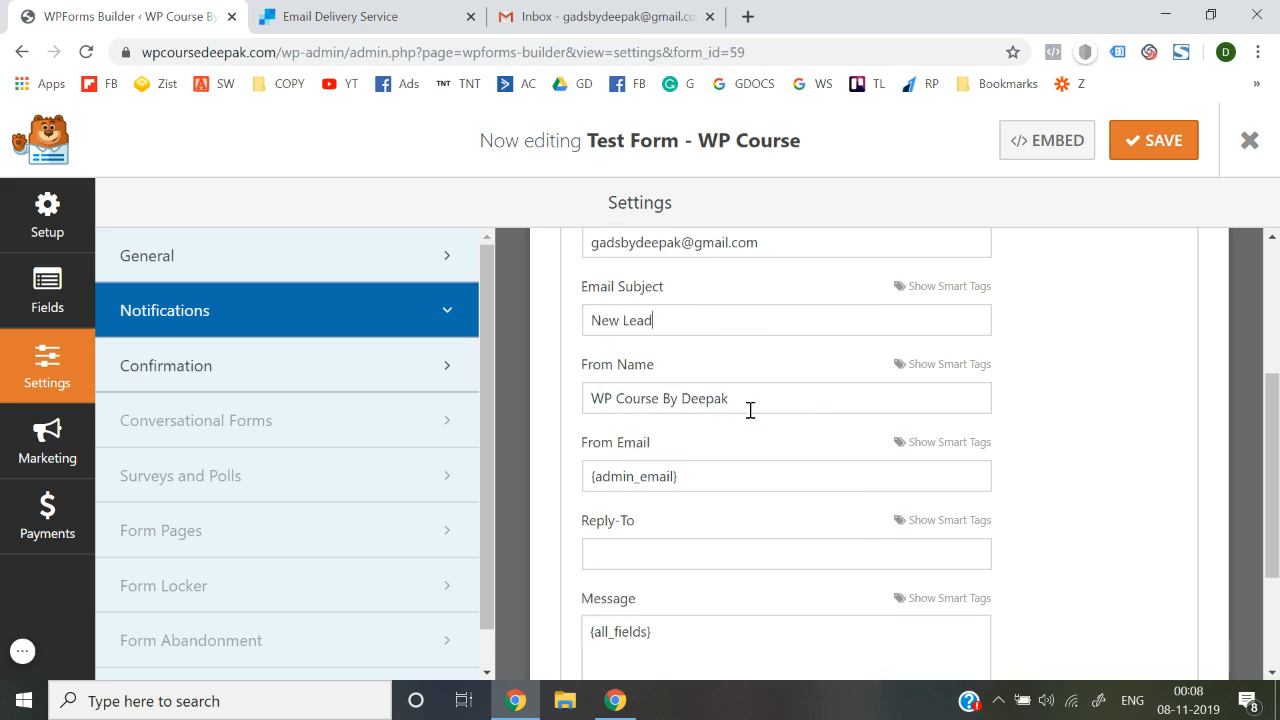
pyautogui.tripleClick(714, 476)
pyautogui.press('BackSpace')
pyautogui.hotkey('ctrl', 'v')
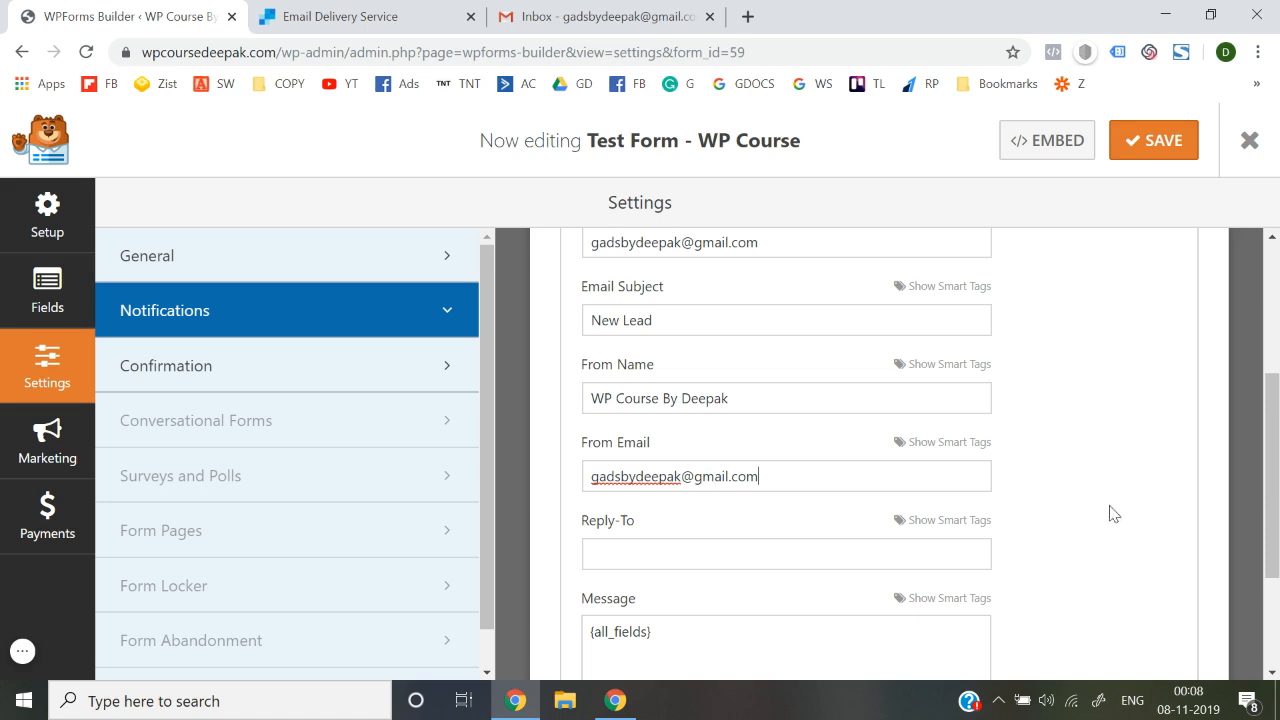
# Save the notification settings and exit the builder to the forms list
pyautogui.scroll(1, 1112, 511)
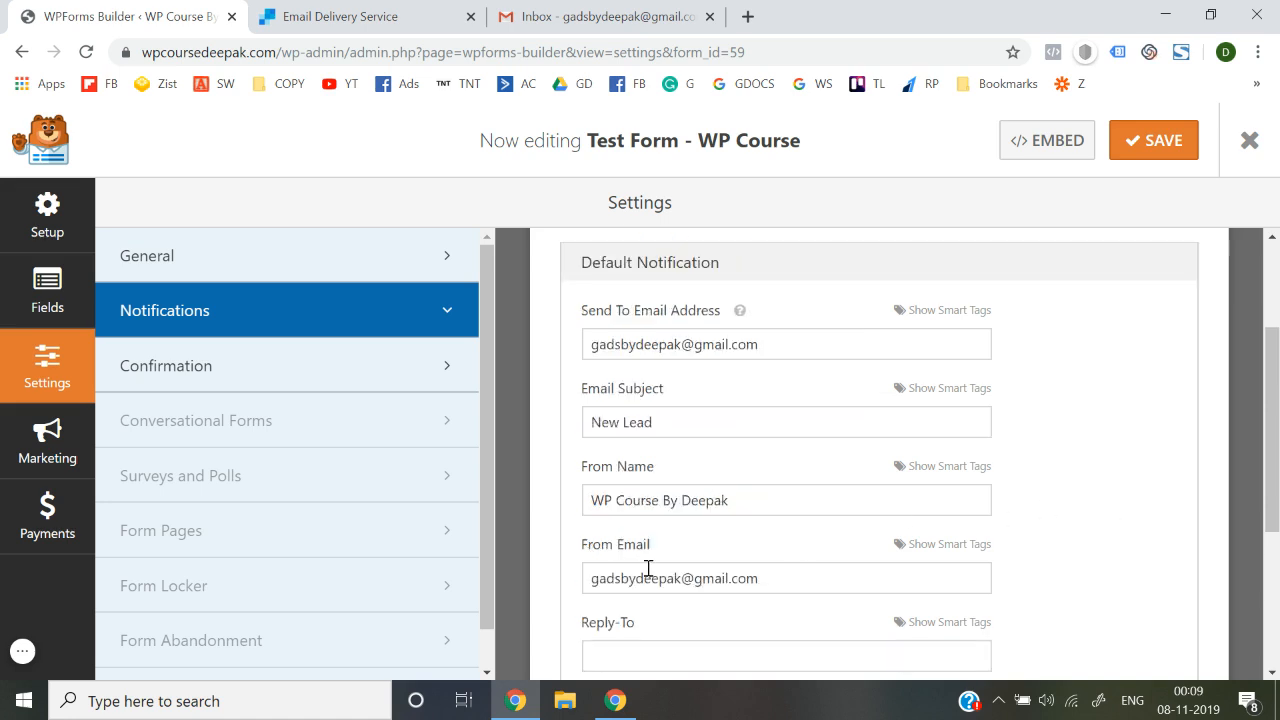
pyautogui.scroll(-3, 648, 568)
pyautogui.scroll(5, 820, 400)
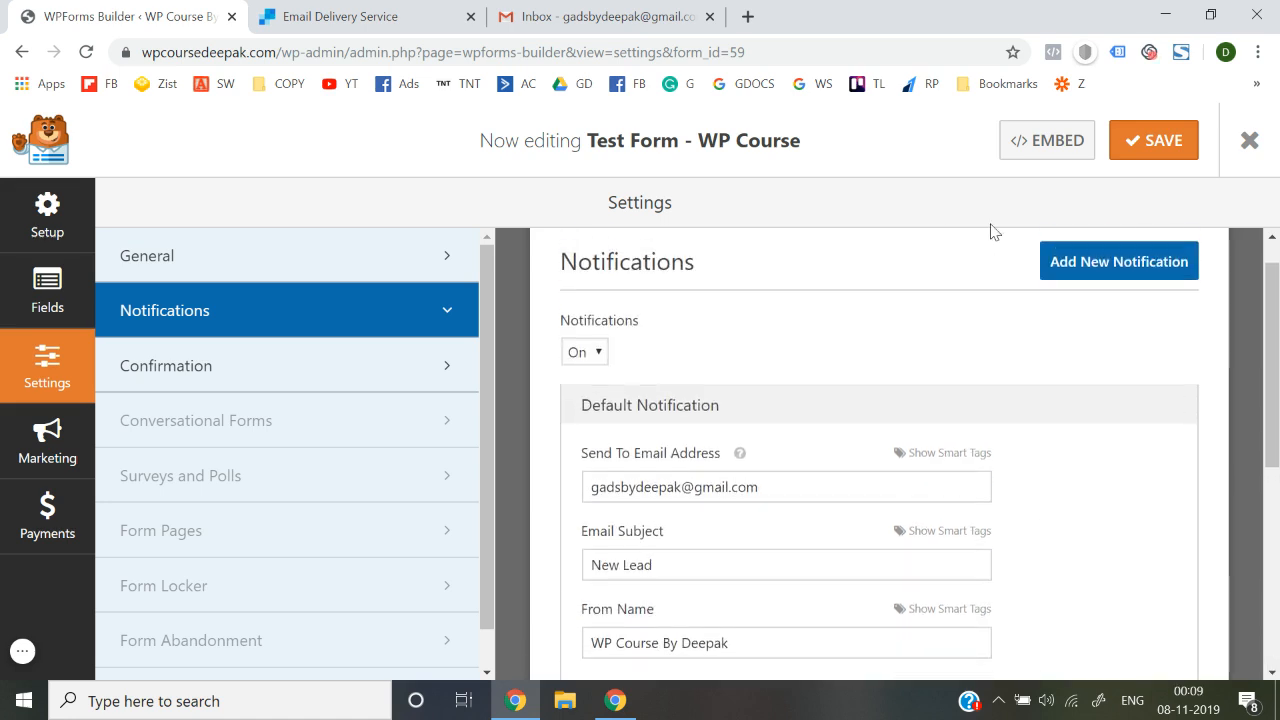
pyautogui.click(1143, 163)
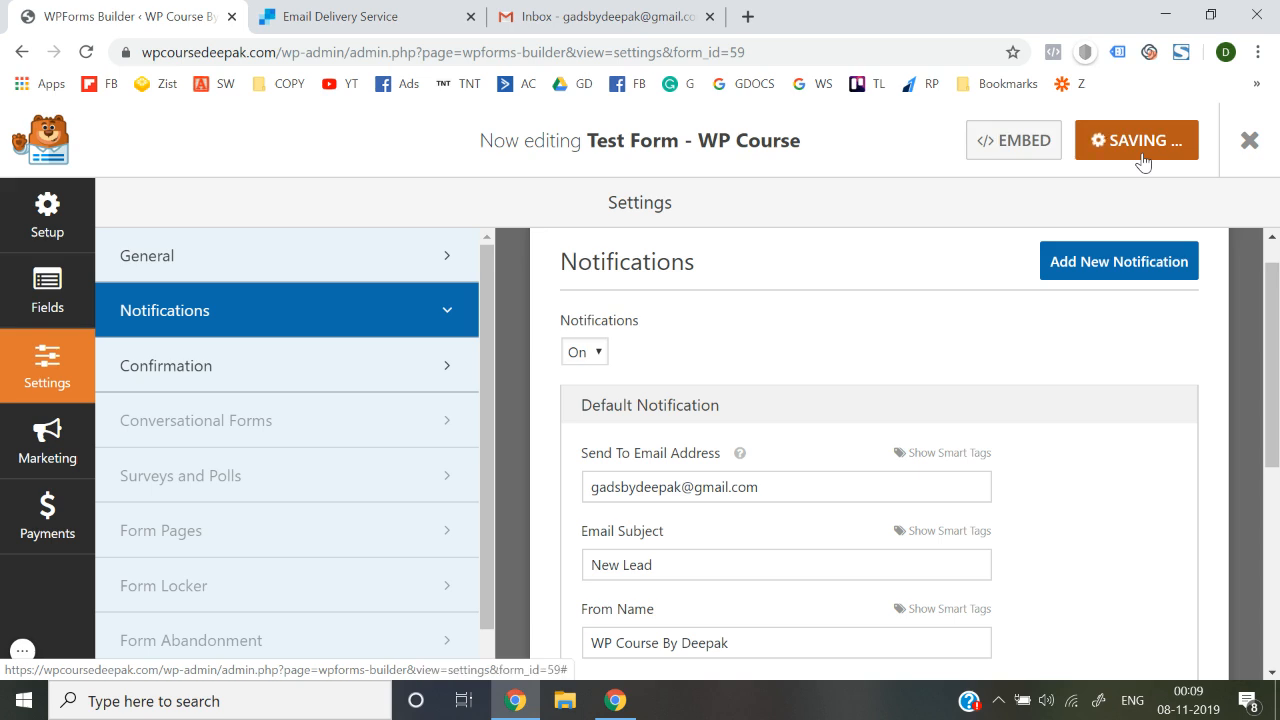
pyautogui.click(1149, 157)
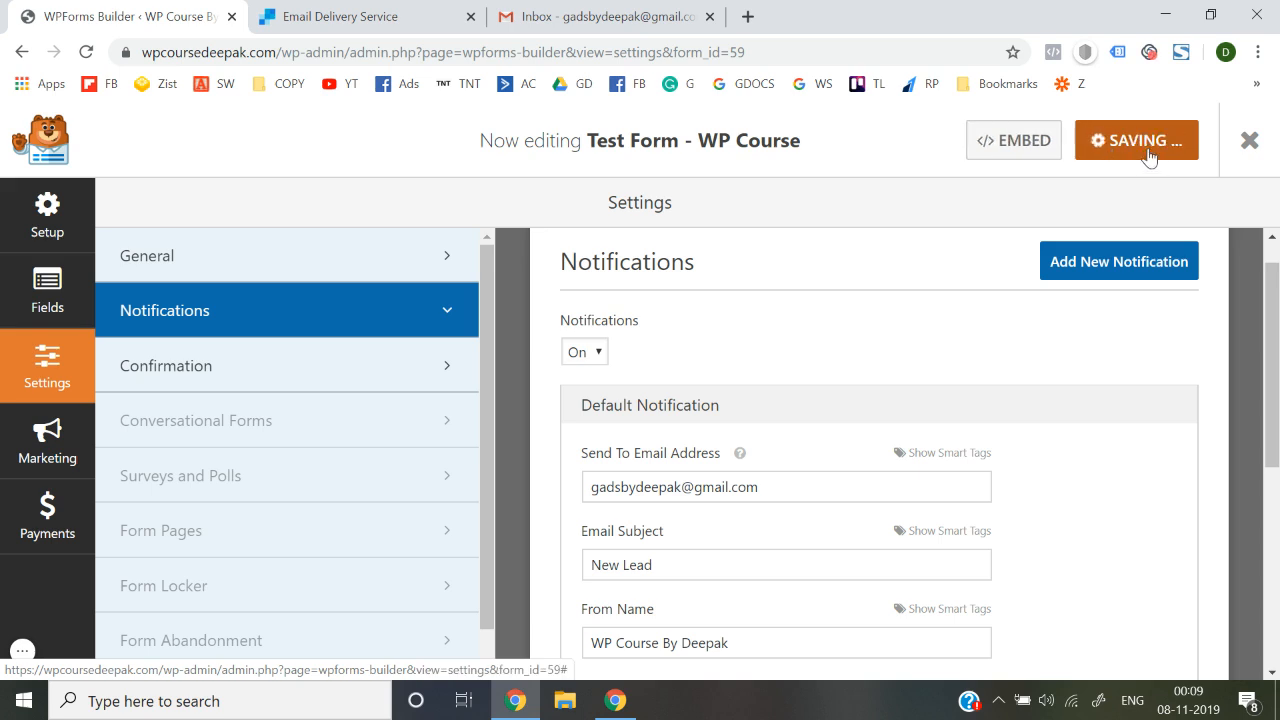
pyautogui.click(1254, 148)
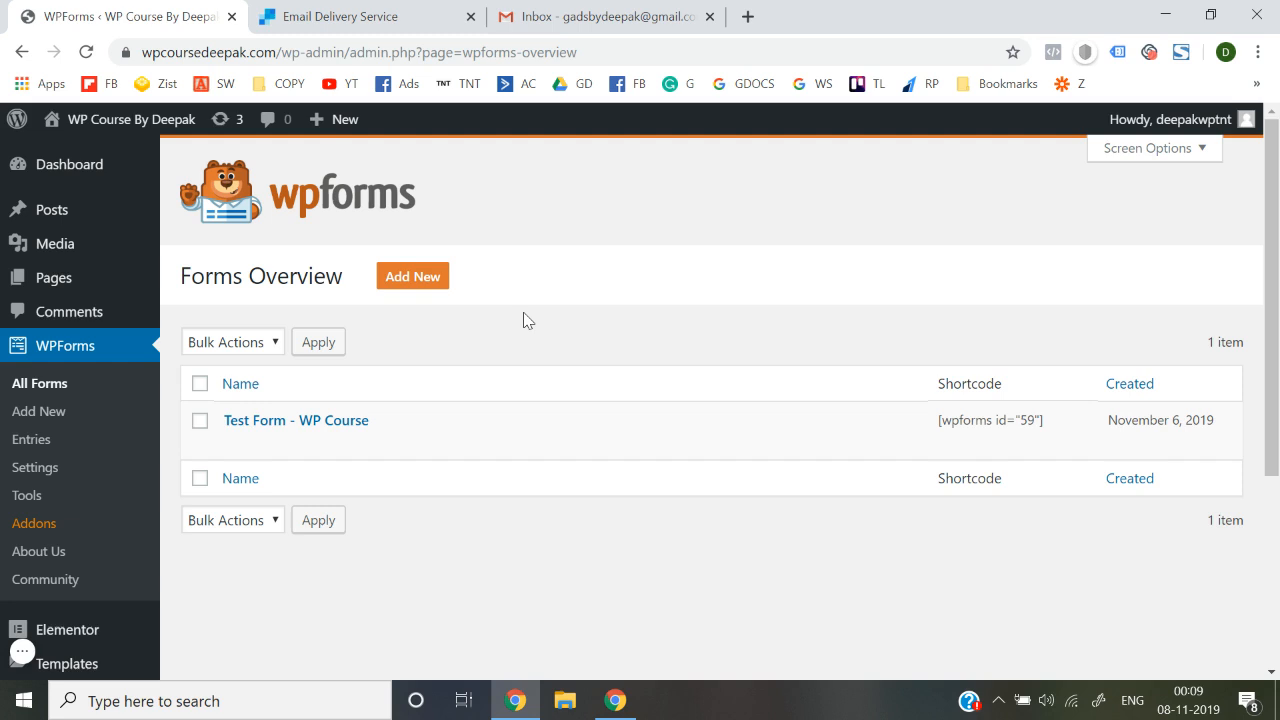
# Open the live site in a new tab, check Gmail, then return to the site's form
pyautogui.moveTo(160, 121)
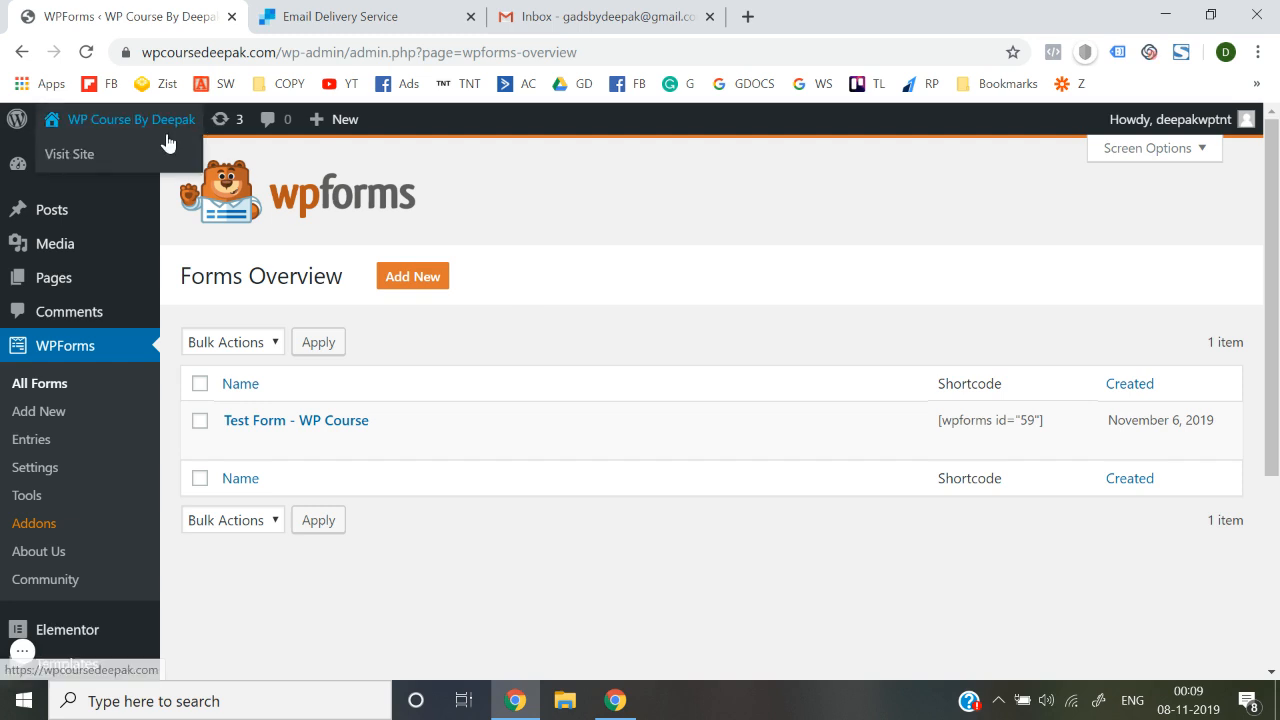
pyautogui.rightClick(79, 158)
pyautogui.click(95, 164)
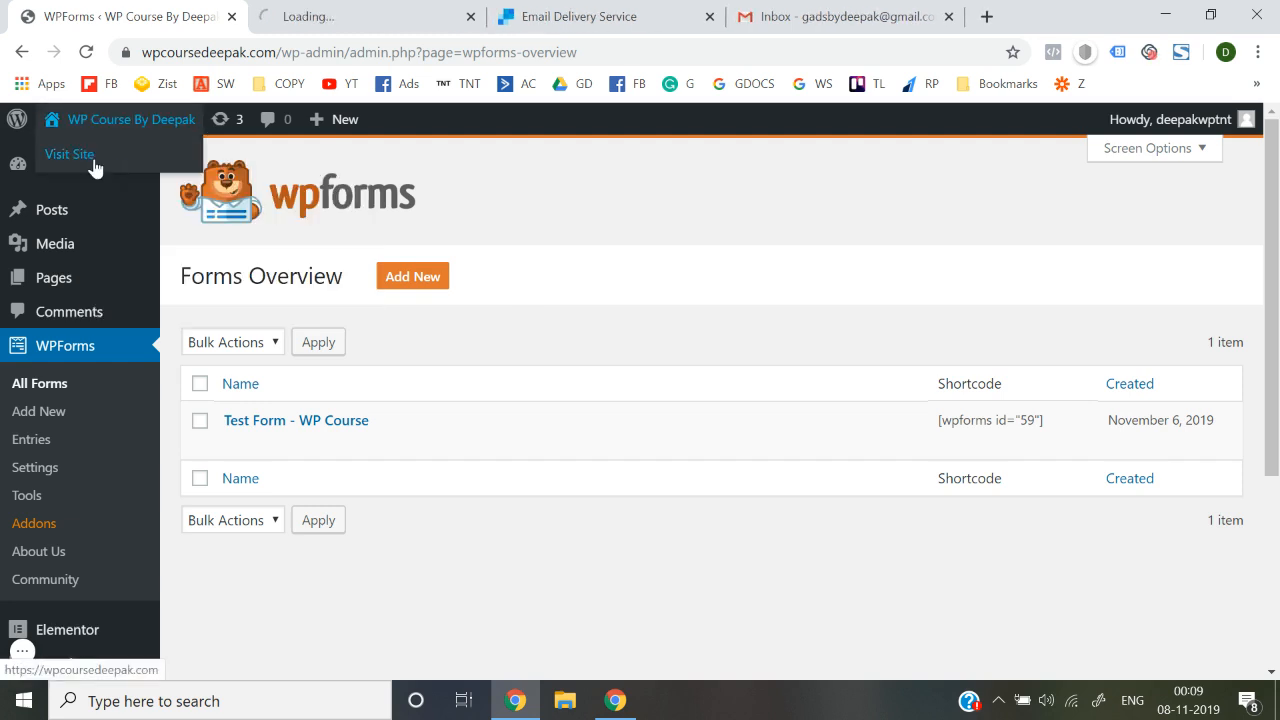
pyautogui.click(320, 12)
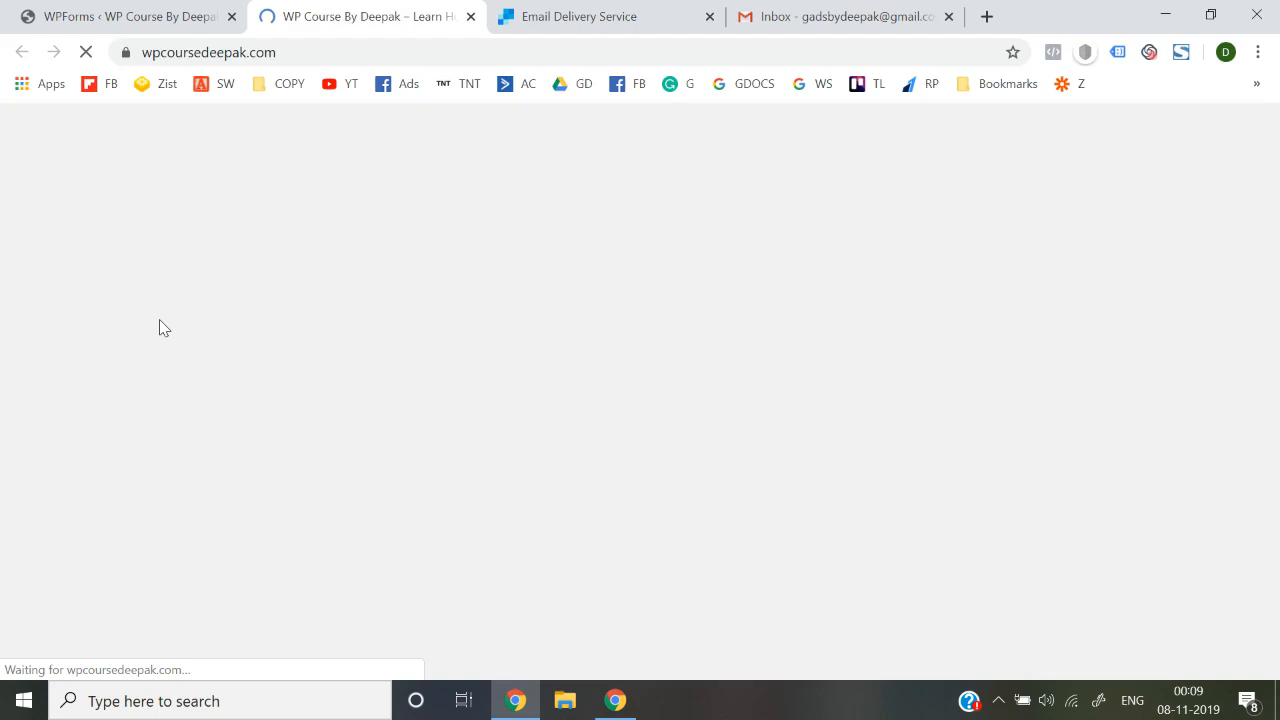
pyautogui.scroll(-2, 159, 328)
pyautogui.scroll(-15, 160, 328)
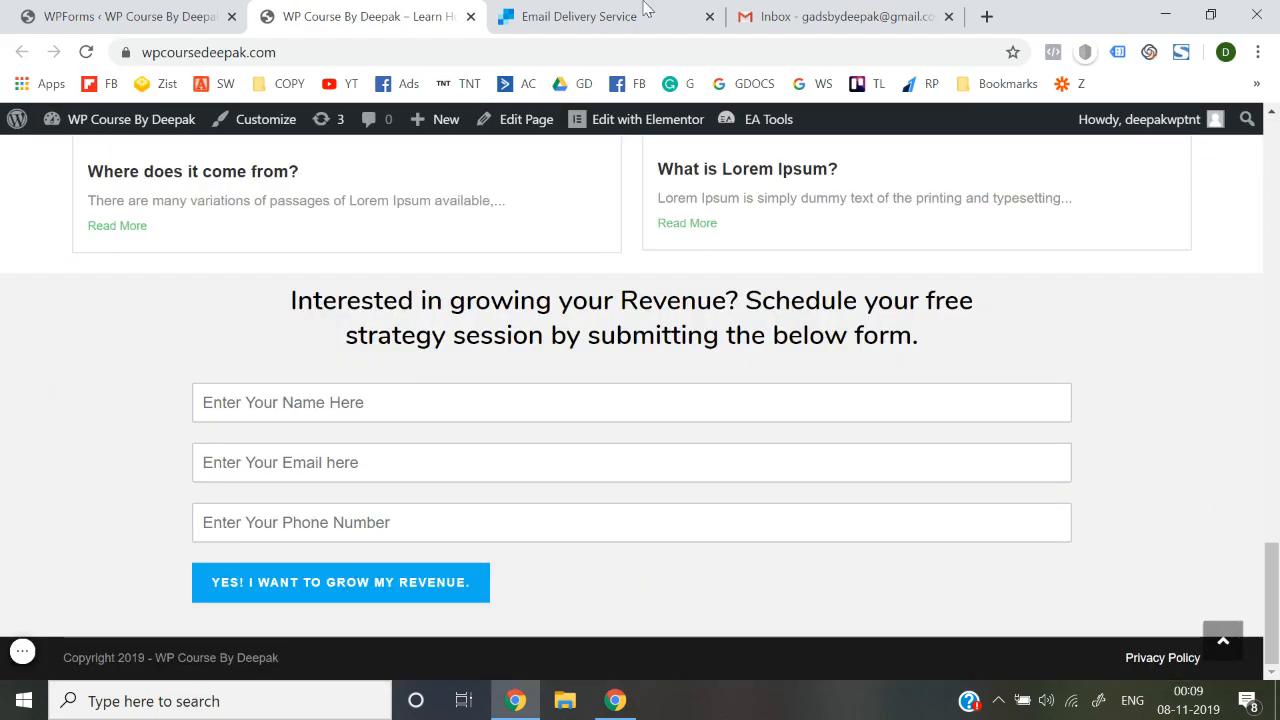
pyautogui.click(840, 16)
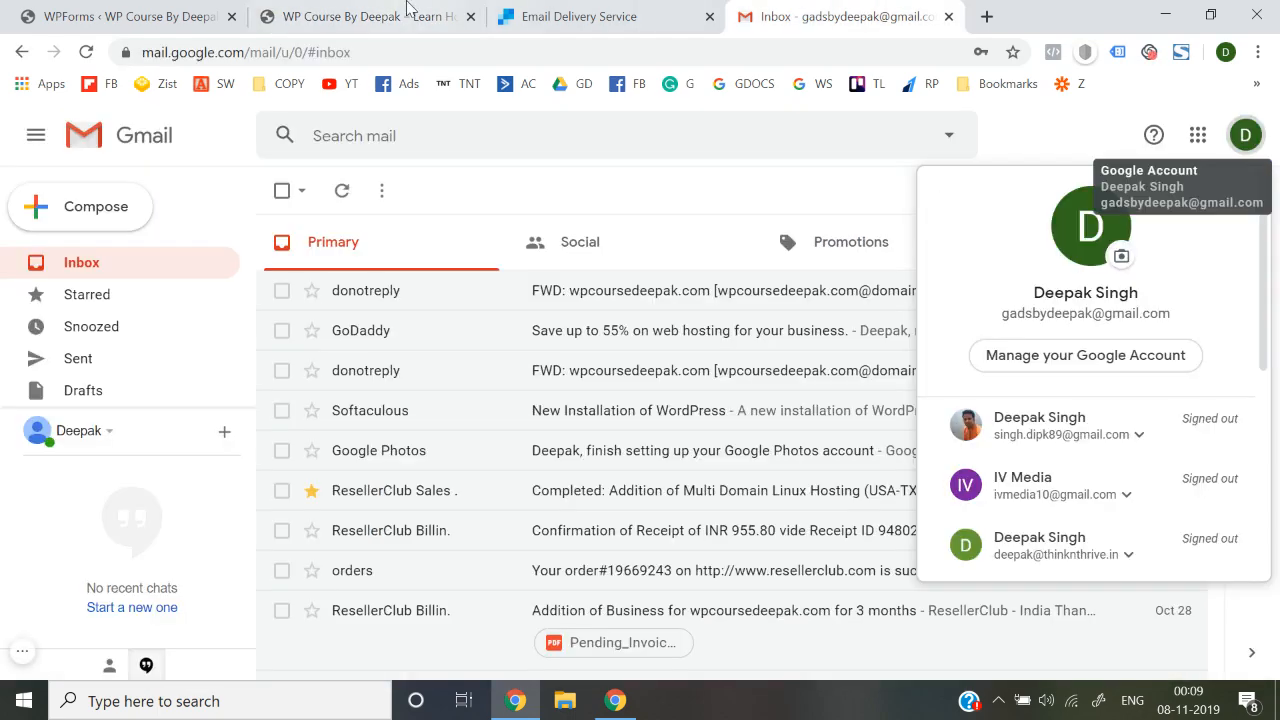
pyautogui.click(476, 176)
pyautogui.click(388, 12)
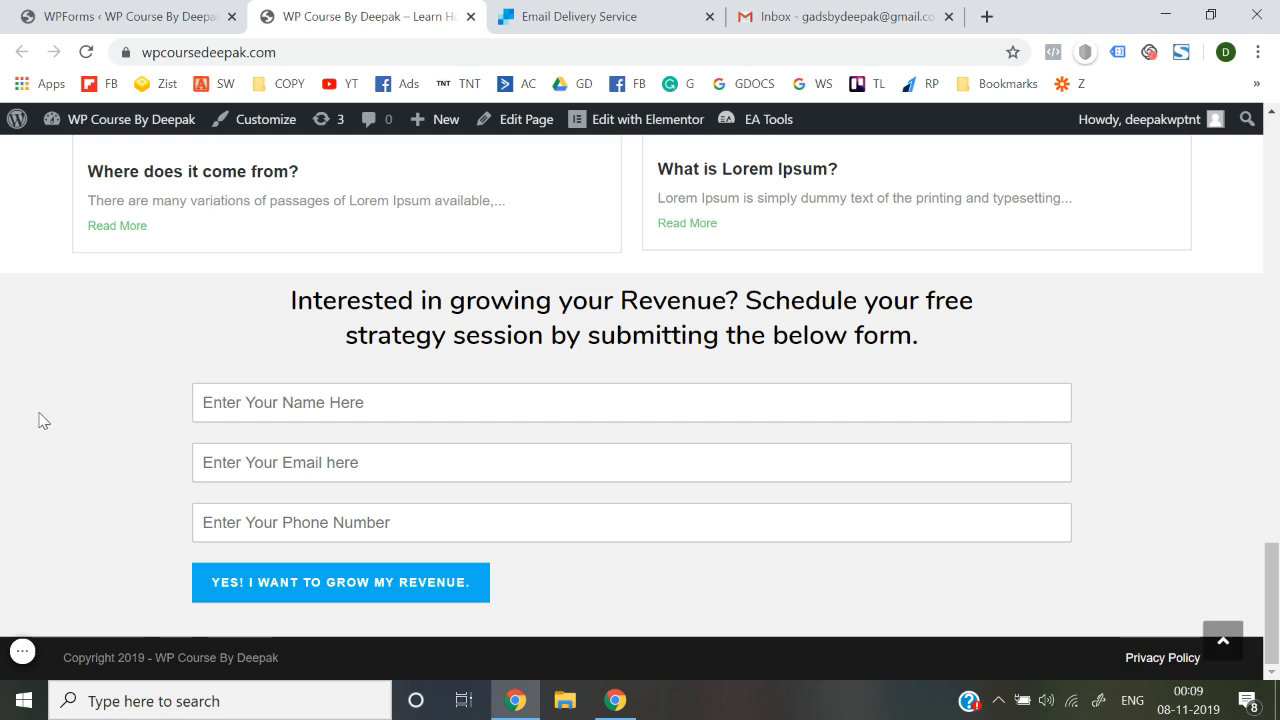
# Submit the form with name 'abc', a test Gmail address and phone '1'
pyautogui.click(283, 406)
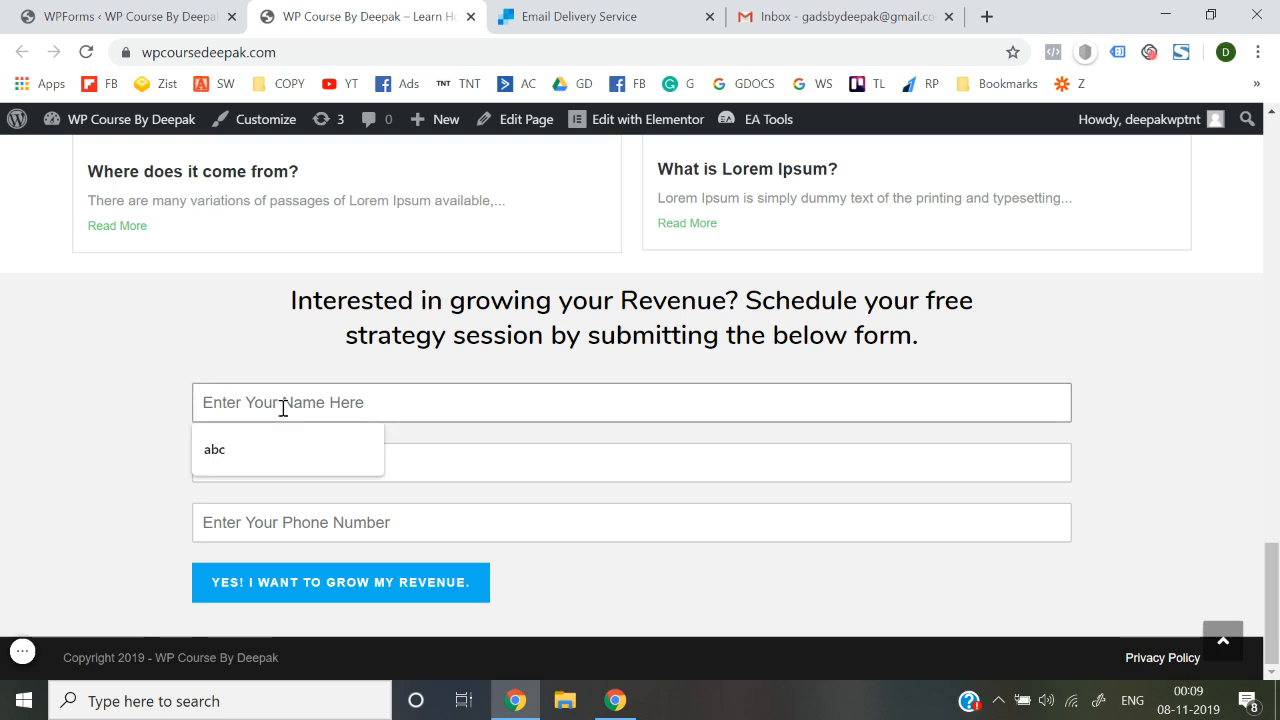
pyautogui.press('Tab')
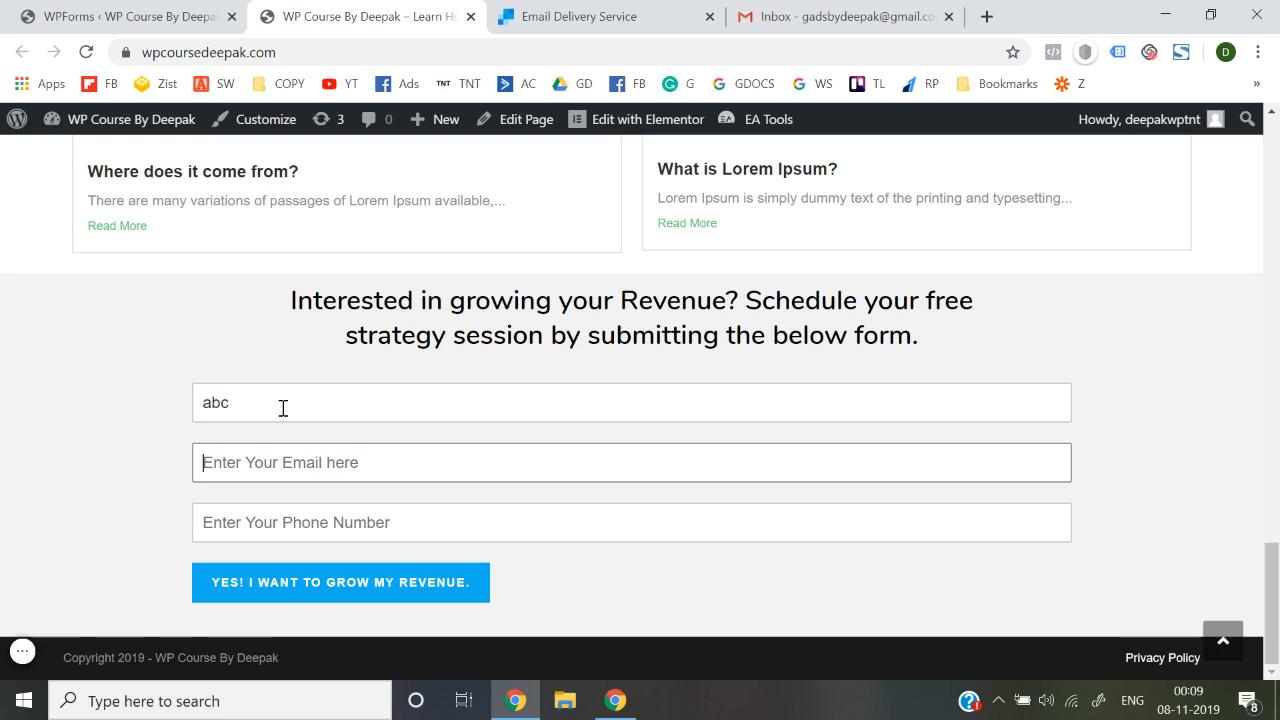
pyautogui.press('Tab')
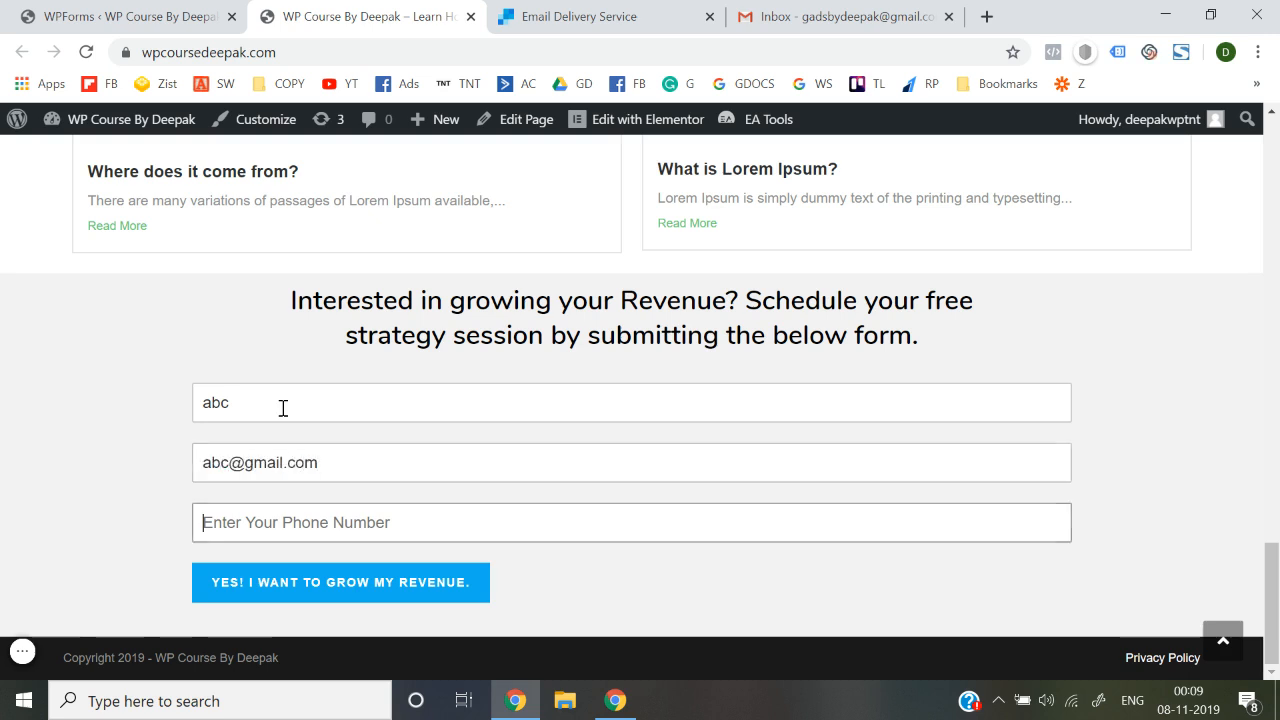
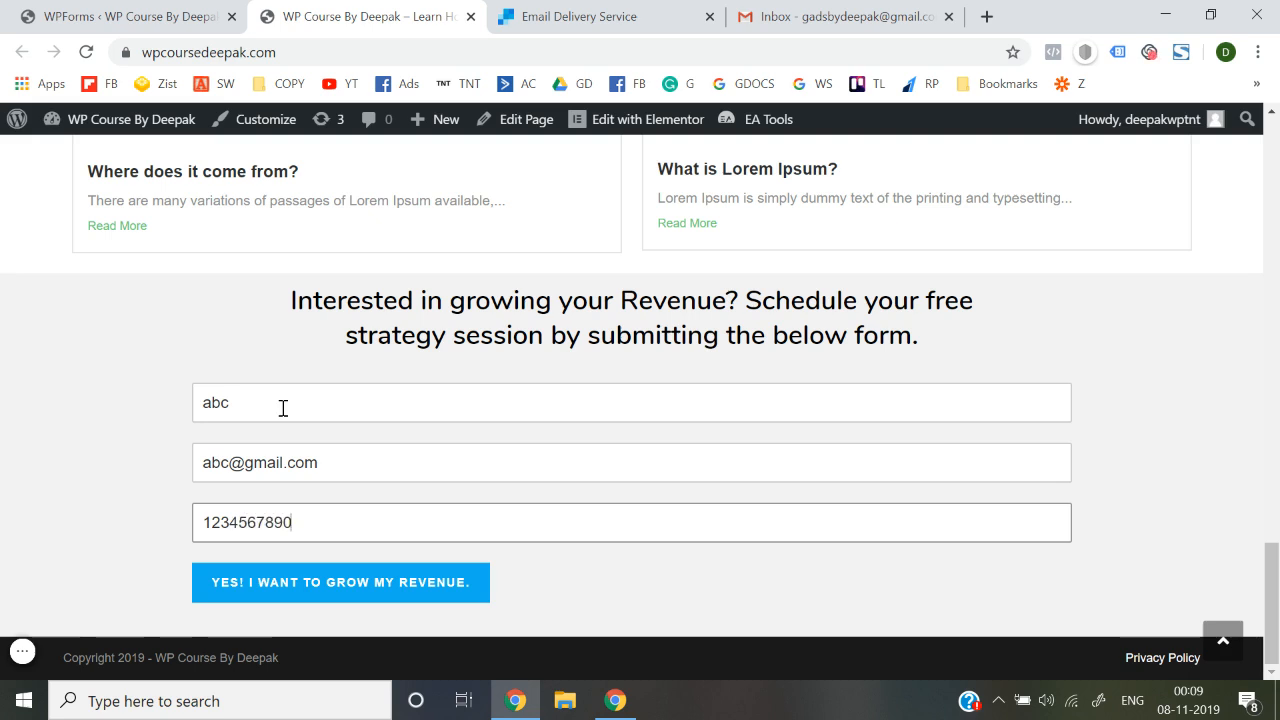
pyautogui.click(294, 600)
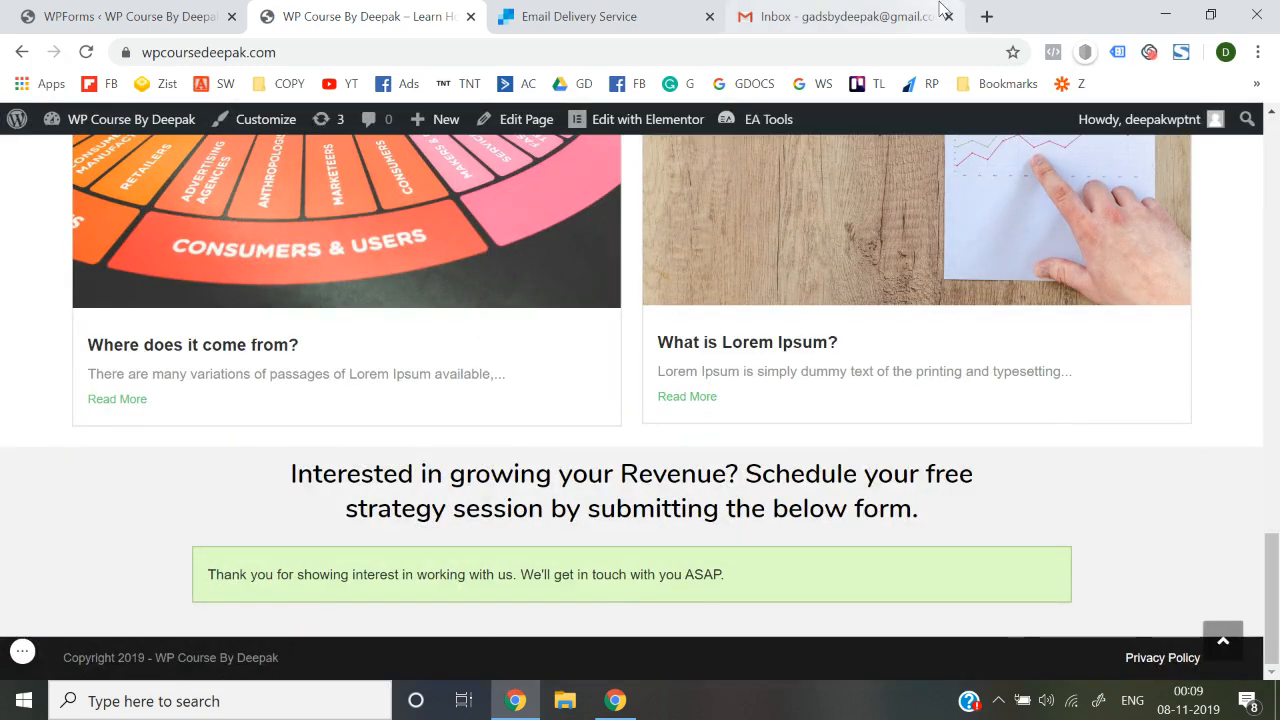
# Reload Gmail to look for the form notification
pyautogui.click(905, 16)
pyautogui.click(86, 52)
pyautogui.click(347, 8)
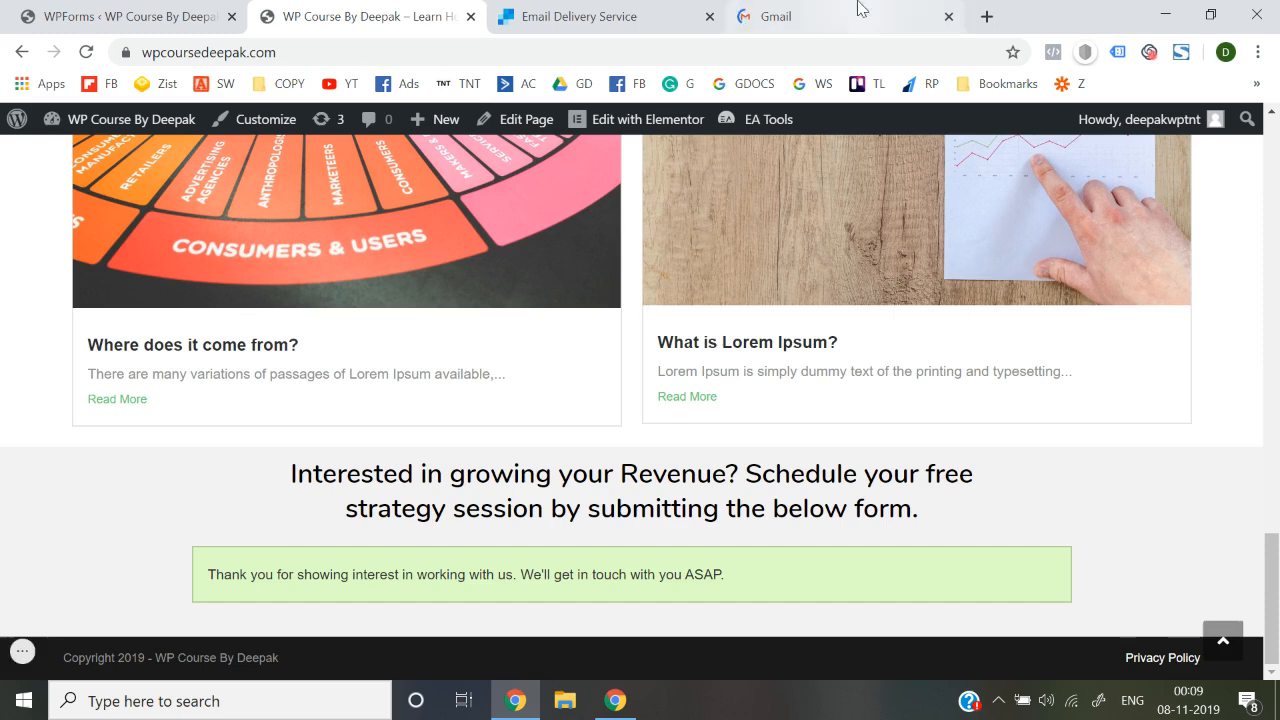
# Find the New Lead notification in Spam and report it as not spam
pyautogui.click(857, 8)
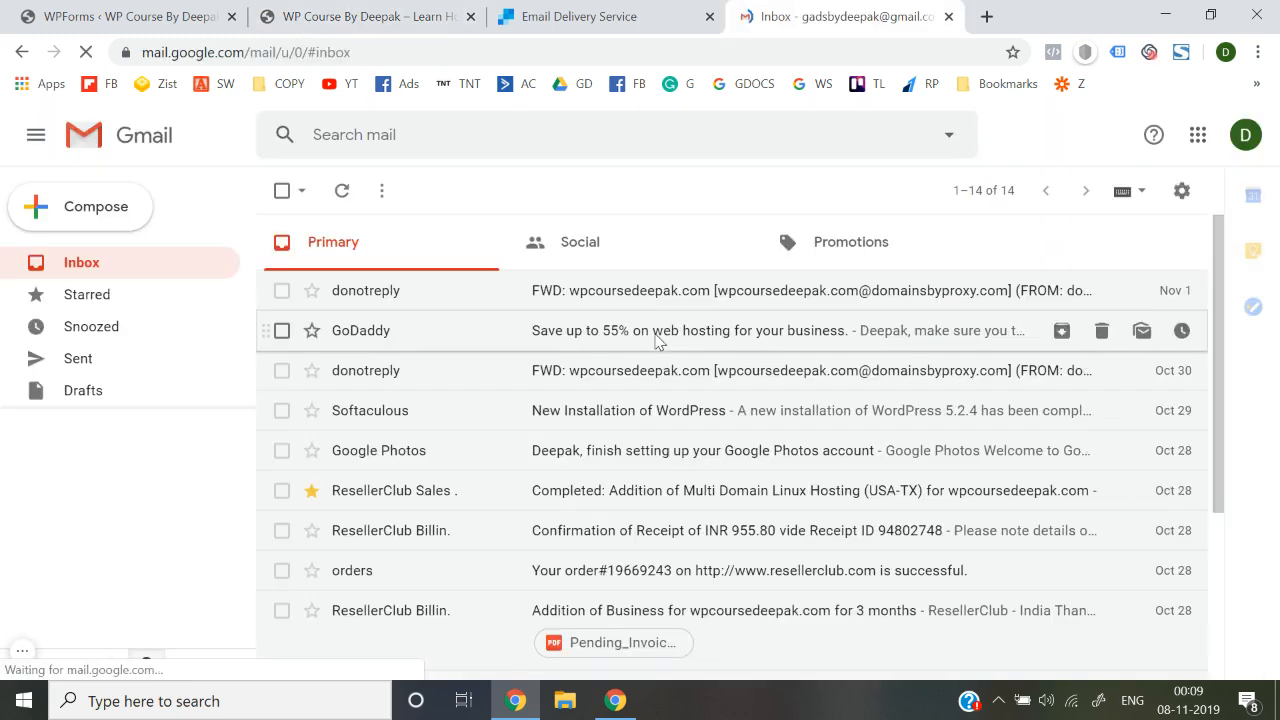
pyautogui.scroll(-1, 94, 389)
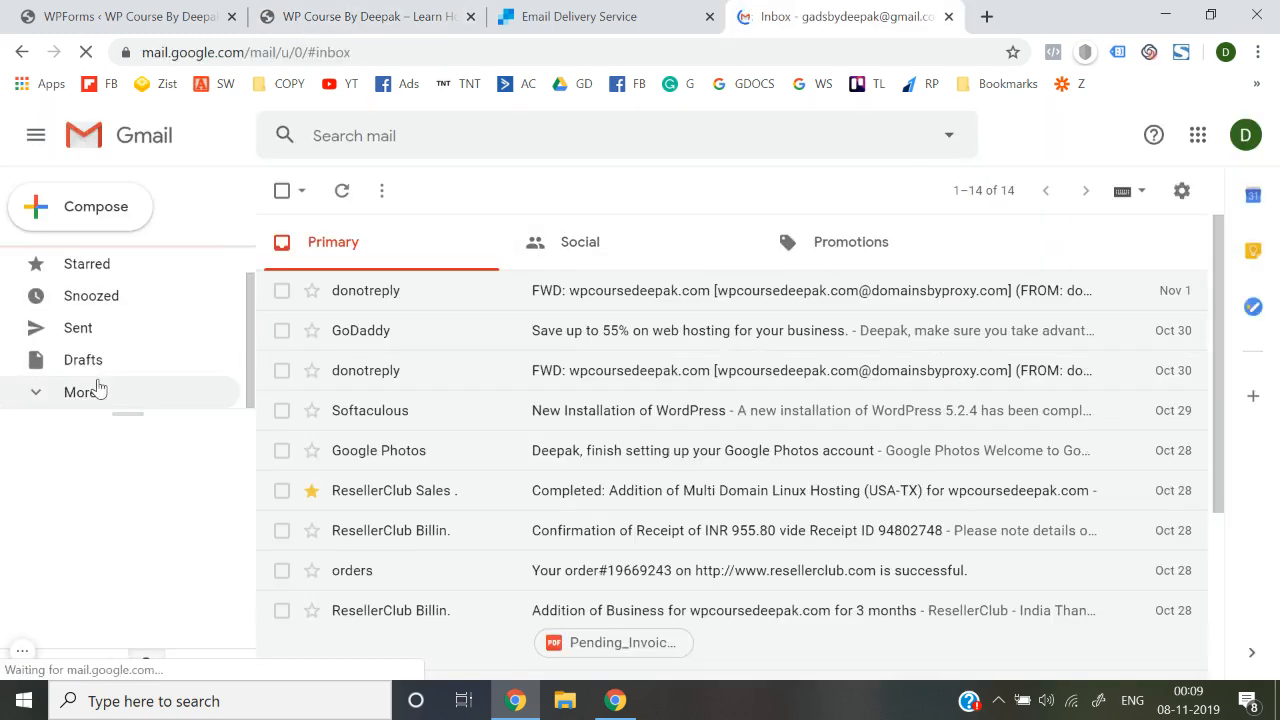
pyautogui.click(97, 403)
pyautogui.scroll(-2, 99, 404)
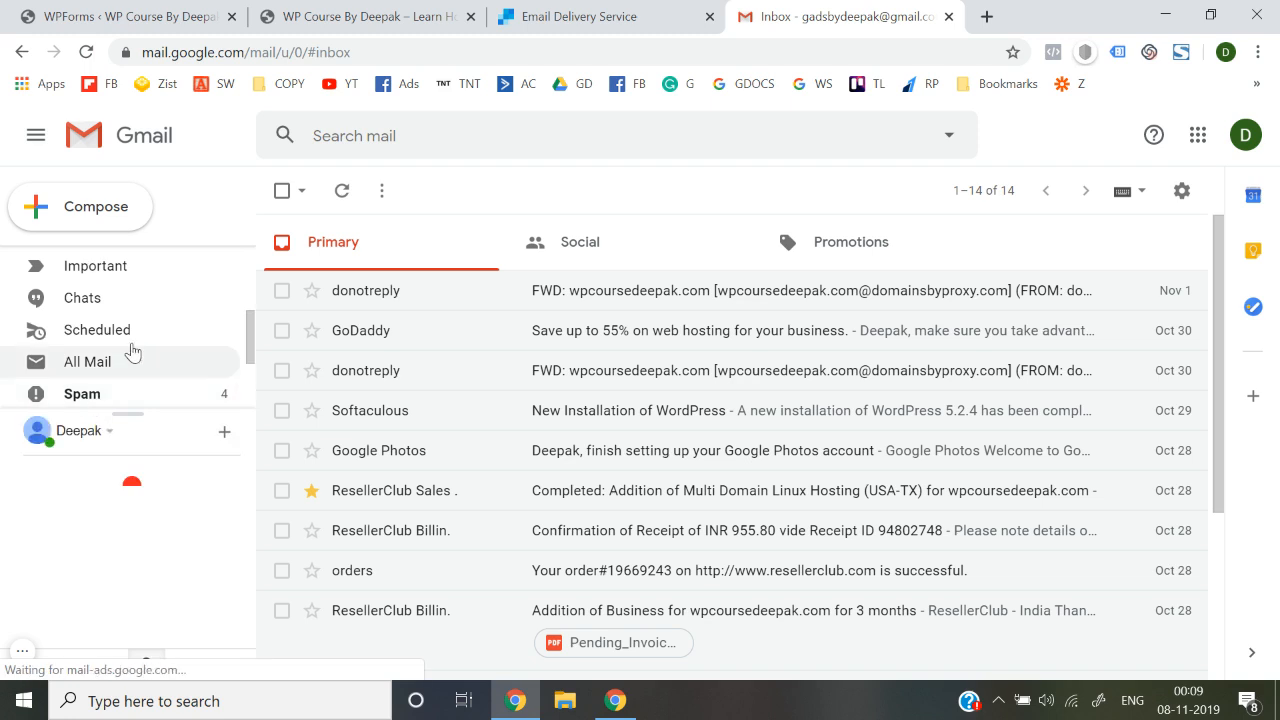
pyautogui.click(121, 393)
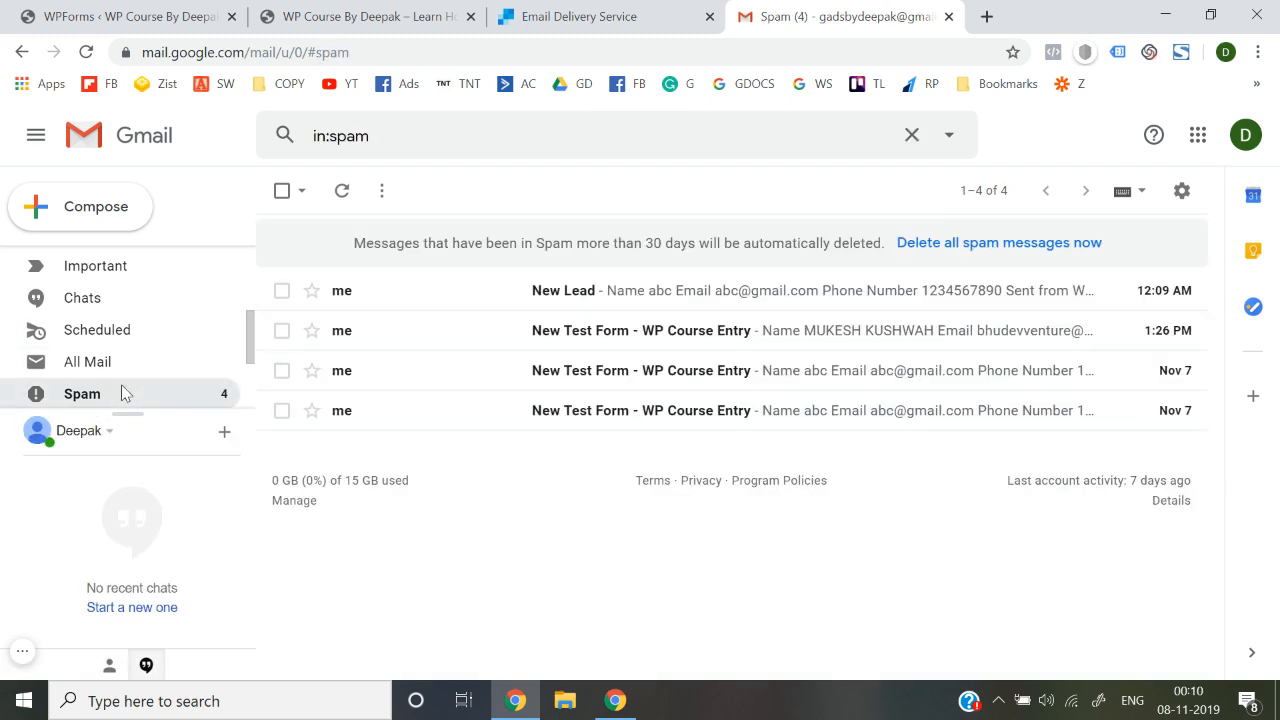
pyautogui.click(543, 290)
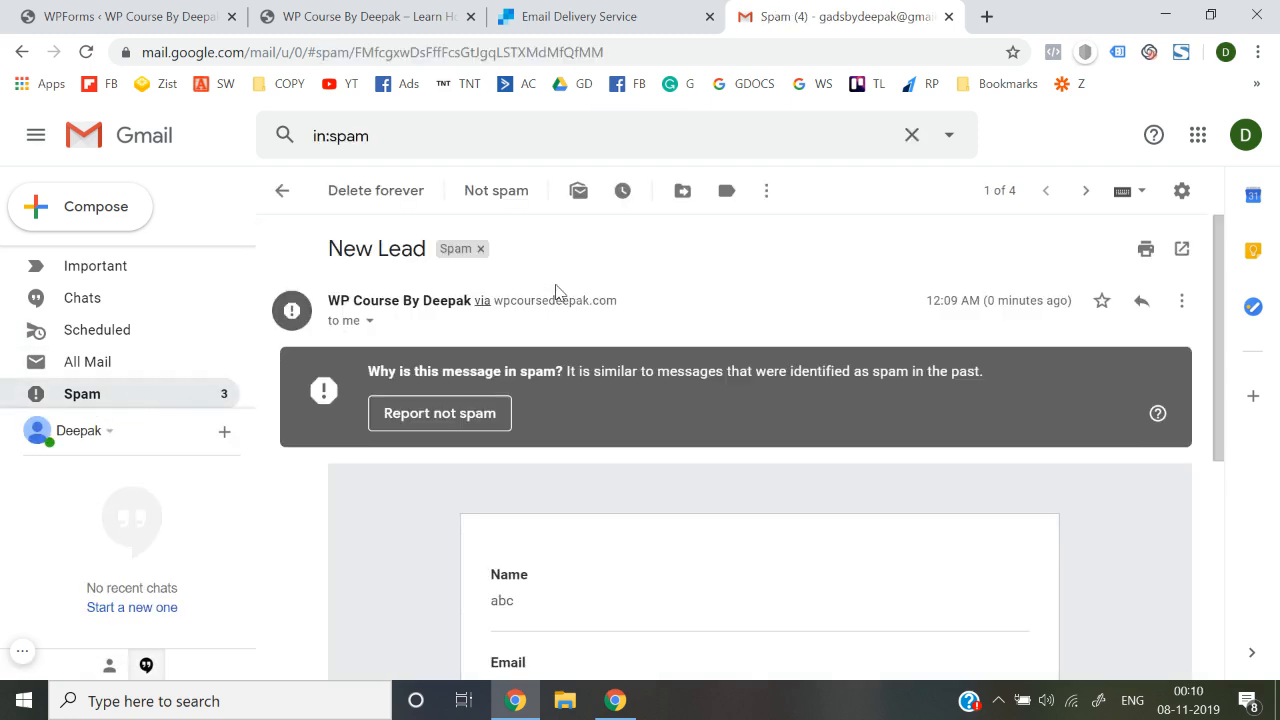
pyautogui.scroll(-4, 556, 470)
pyautogui.scroll(4, 556, 464)
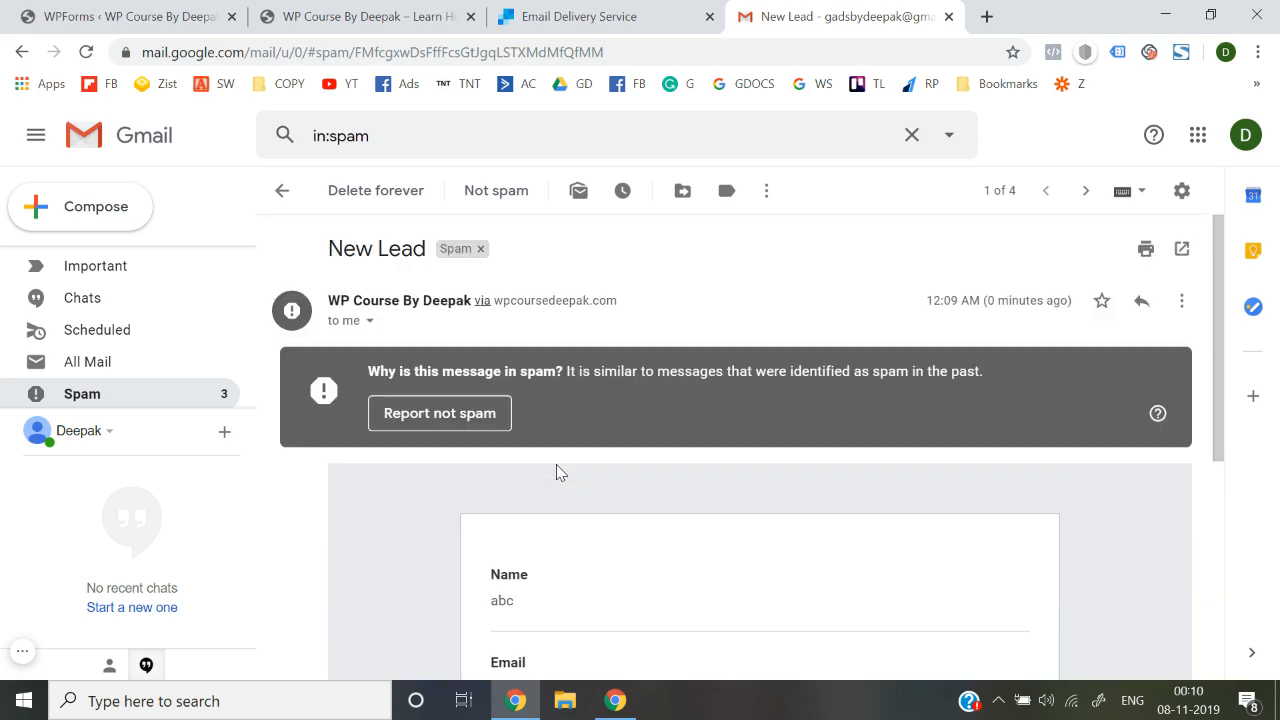
pyautogui.click(463, 420)
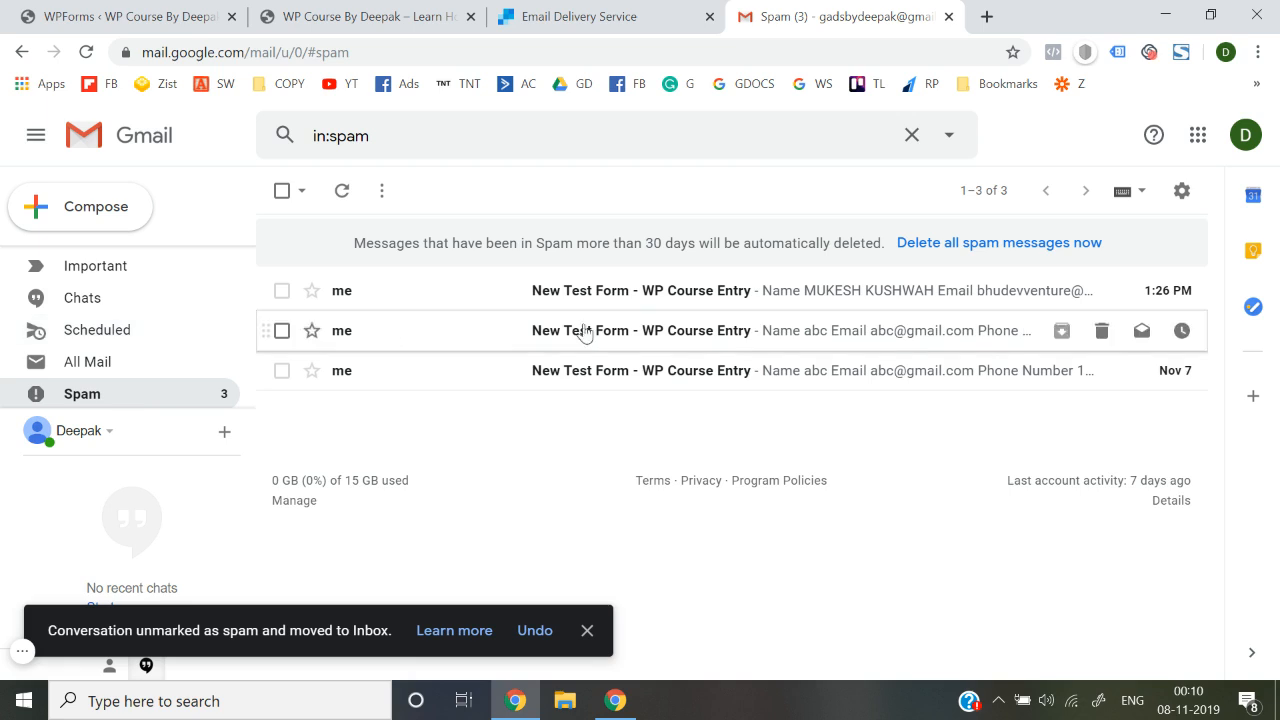
# Look through the three remaining test form entries in Spam, then return to the Inbox
pyautogui.click(718, 297)
pyautogui.scroll(-3, 709, 474)
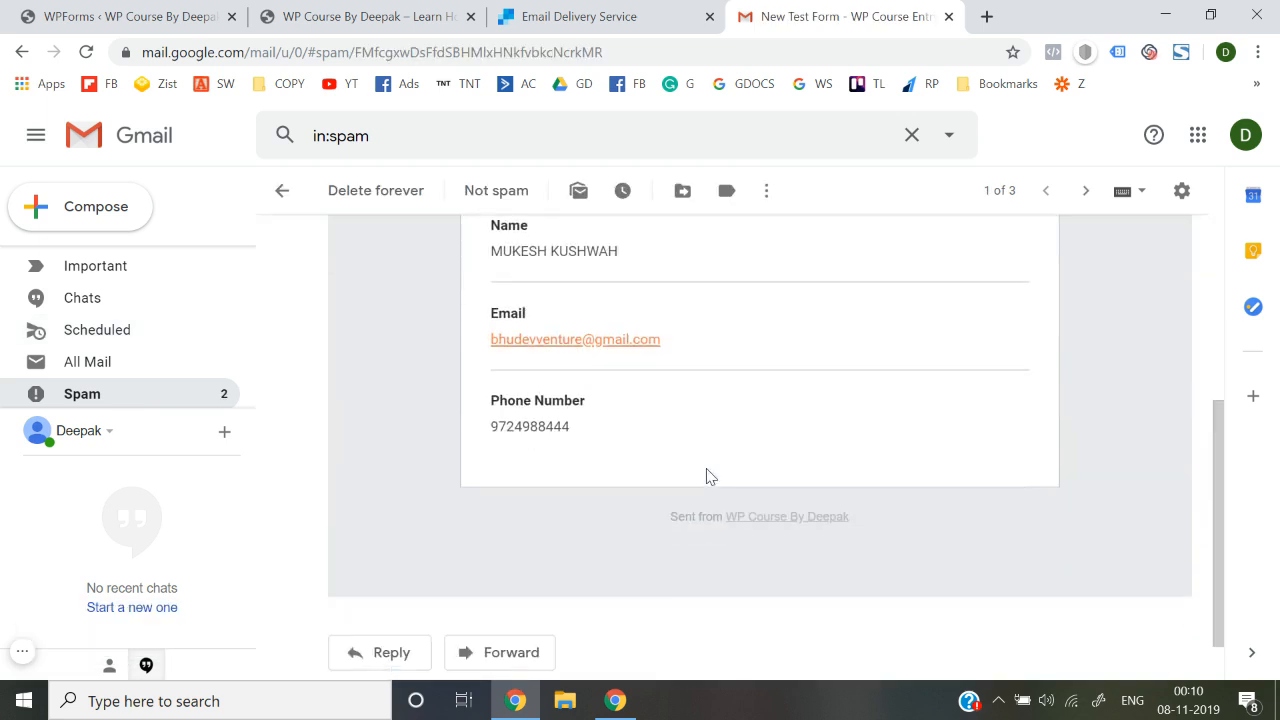
pyautogui.scroll(1, 548, 443)
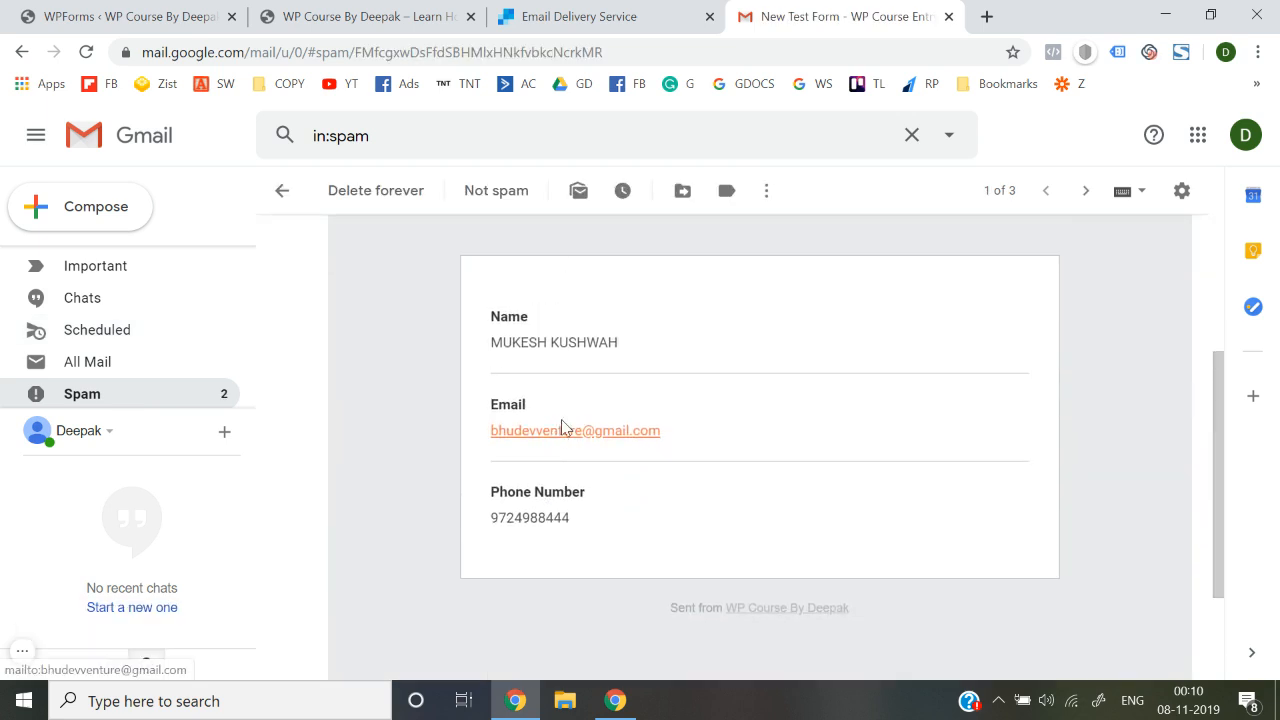
pyautogui.scroll(3, 548, 443)
pyautogui.scroll(-3, 452, 470)
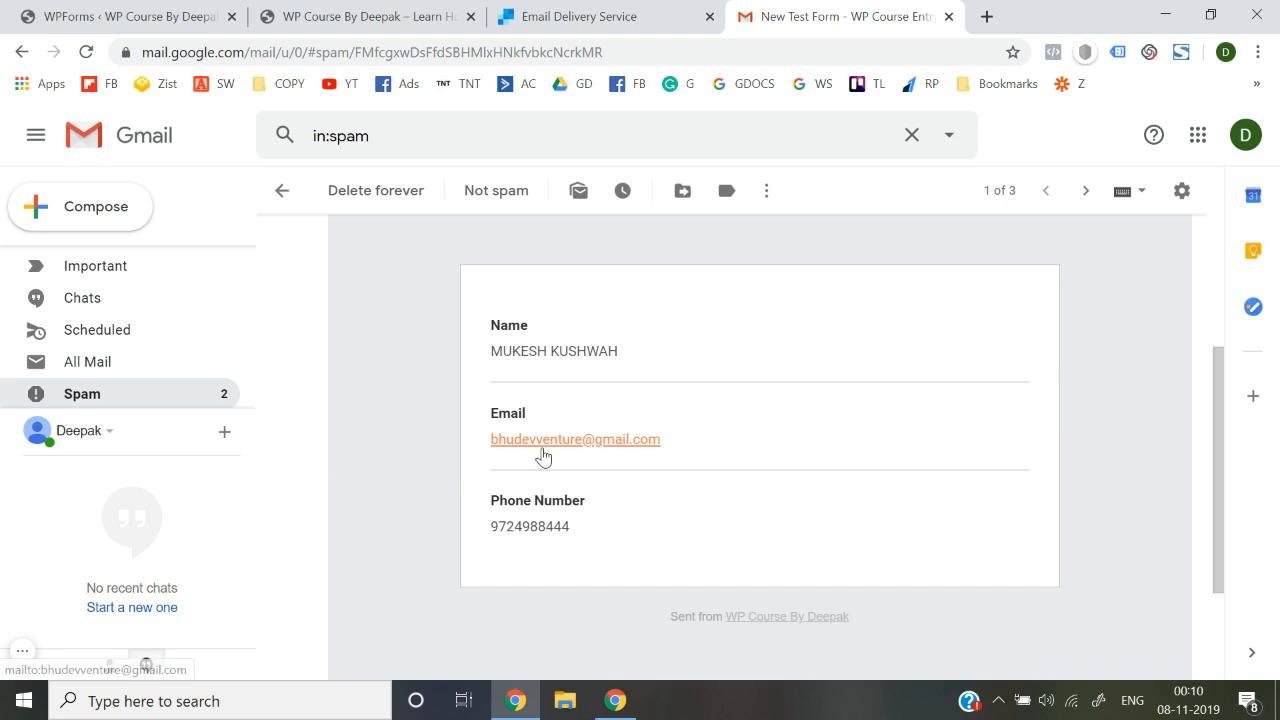
pyautogui.scroll(3, 538, 458)
pyautogui.click(284, 192)
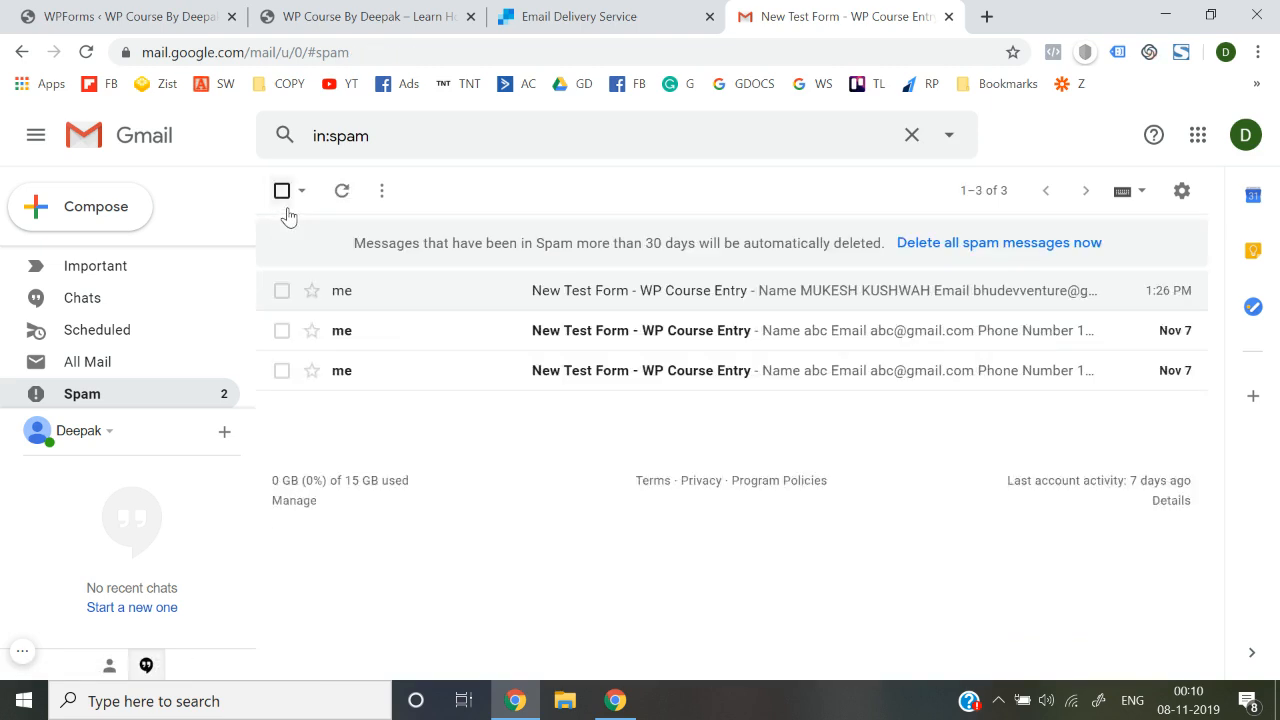
pyautogui.click(500, 338)
pyautogui.scroll(-5, 463, 509)
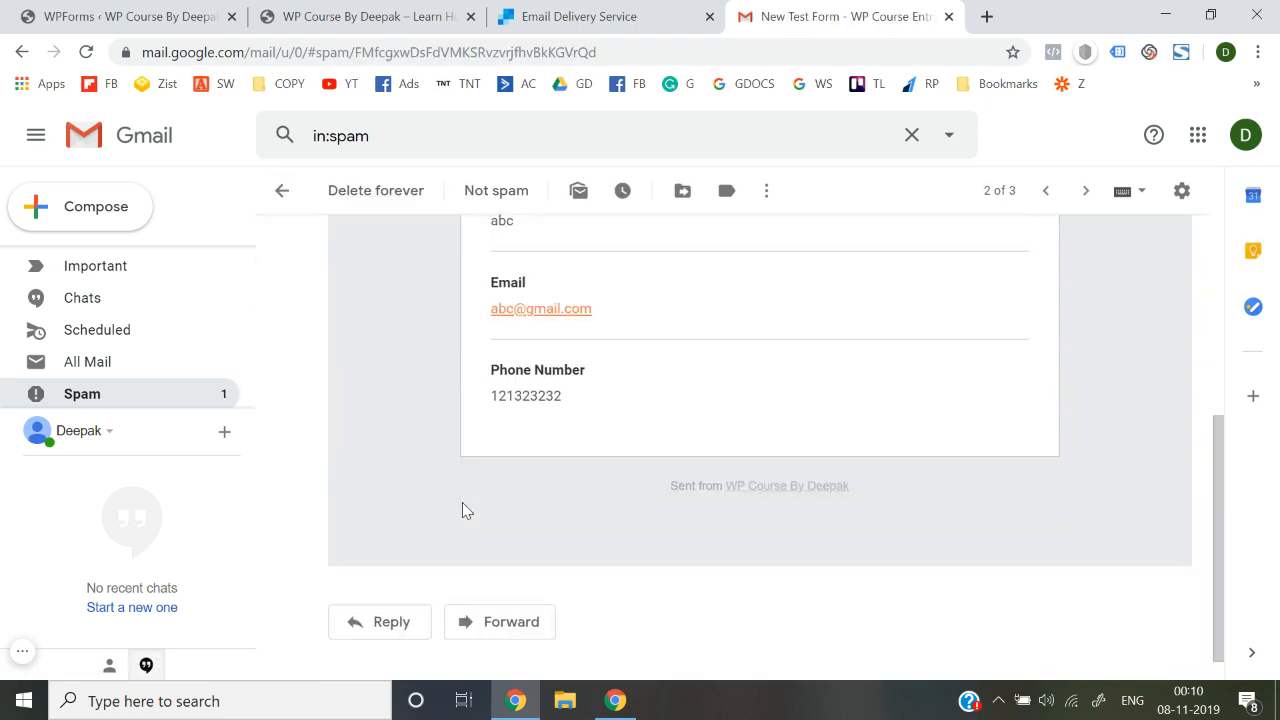
pyautogui.click(283, 191)
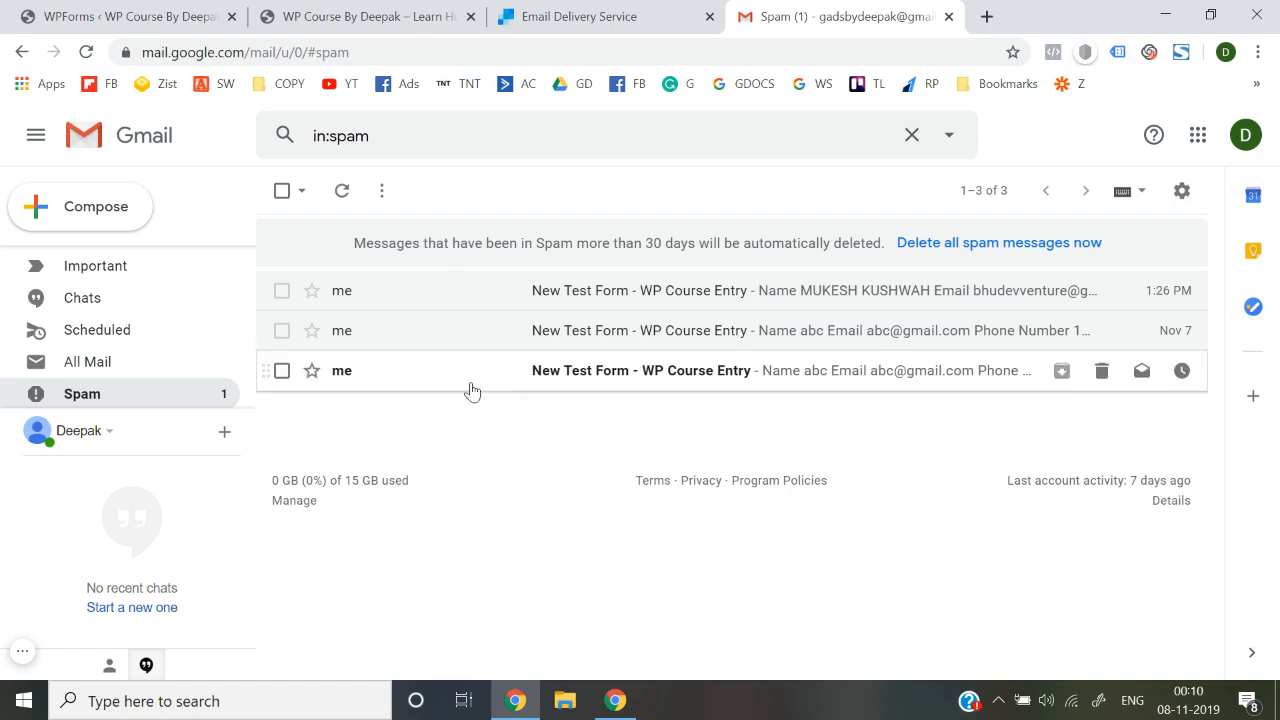
pyautogui.click(472, 376)
pyautogui.scroll(-5, 525, 487)
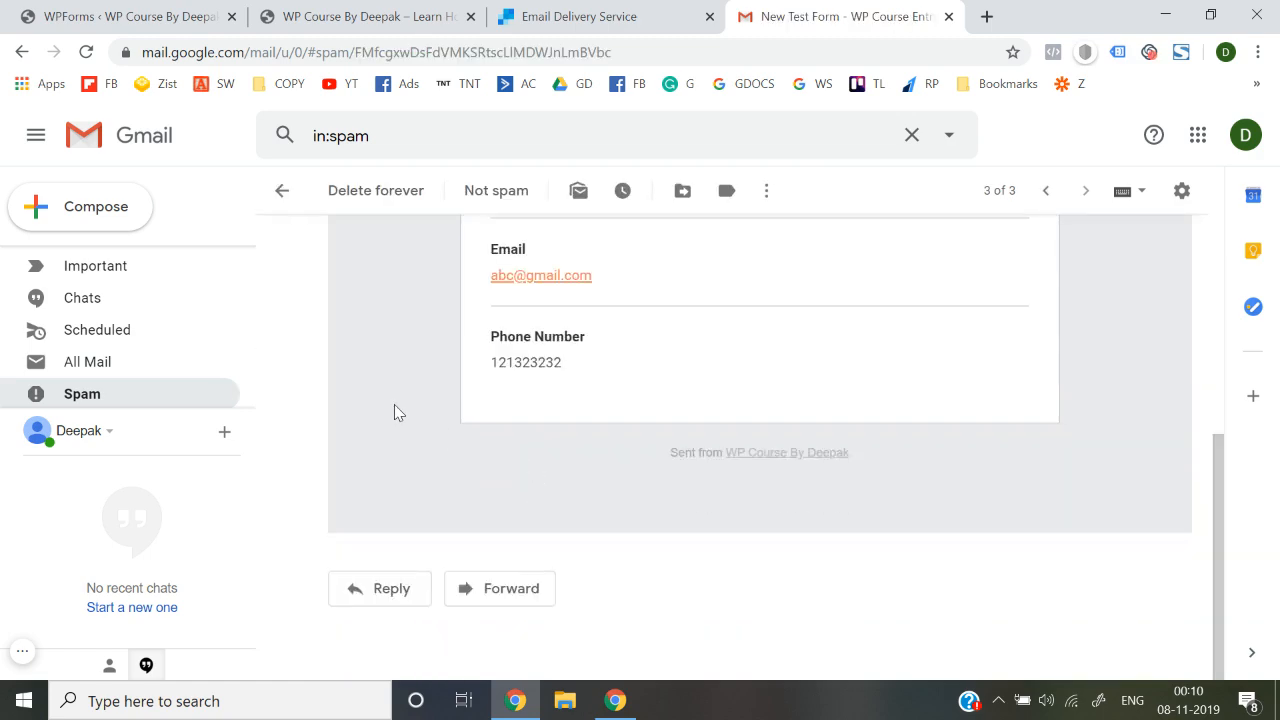
pyautogui.scroll(5, 394, 411)
pyautogui.click(284, 191)
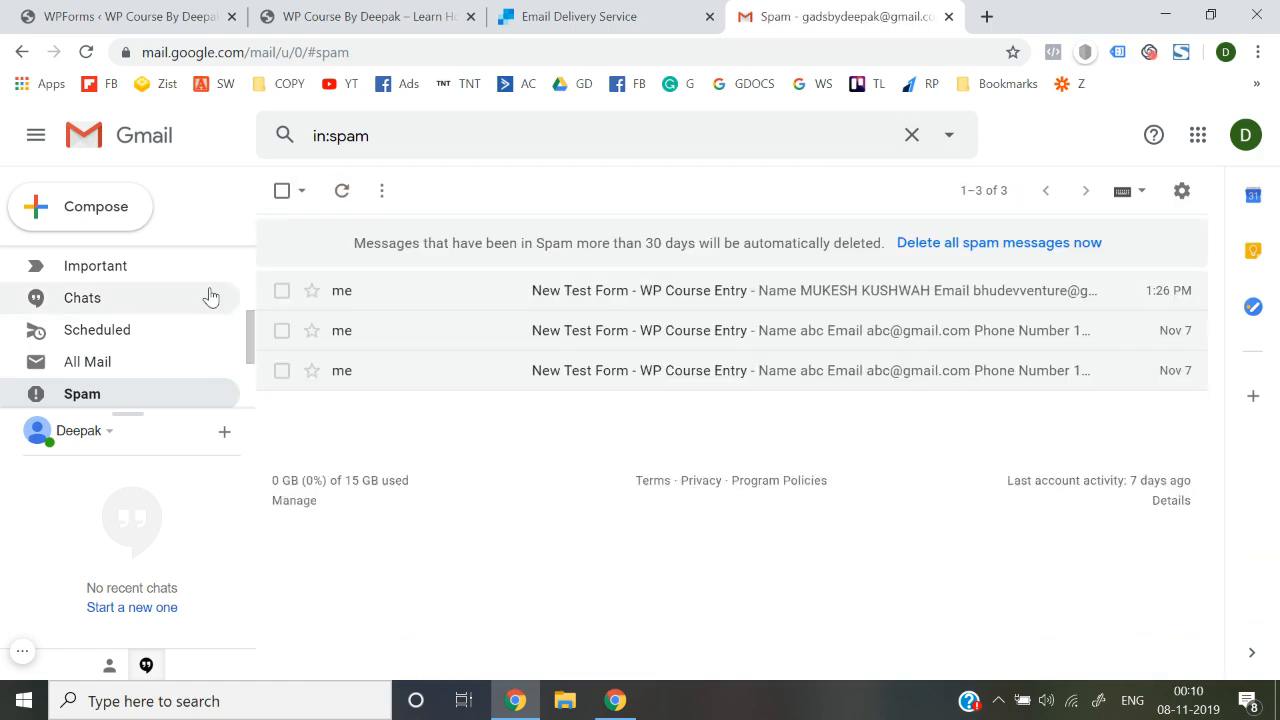
pyautogui.scroll(3, 204, 290)
pyautogui.click(80, 262)
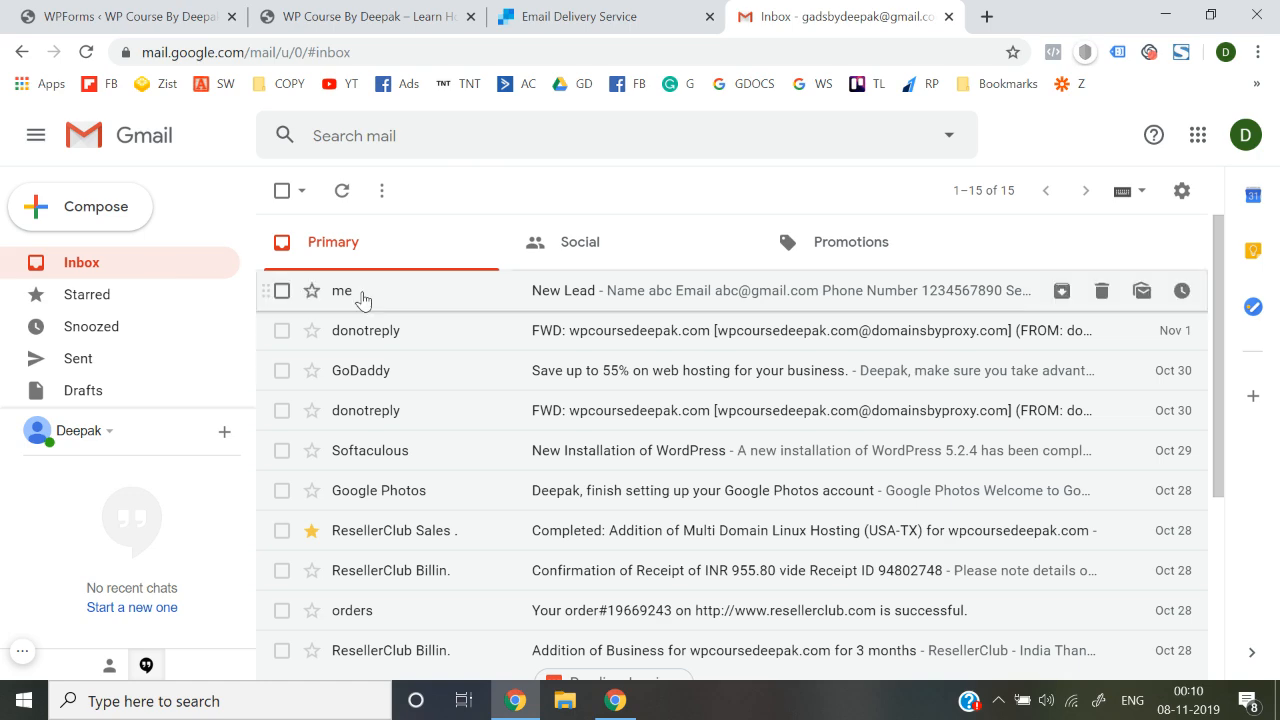
# Glance over the website, the WPForms overview and the SendGrid site, then return to the homepage
pyautogui.click(452, 12)
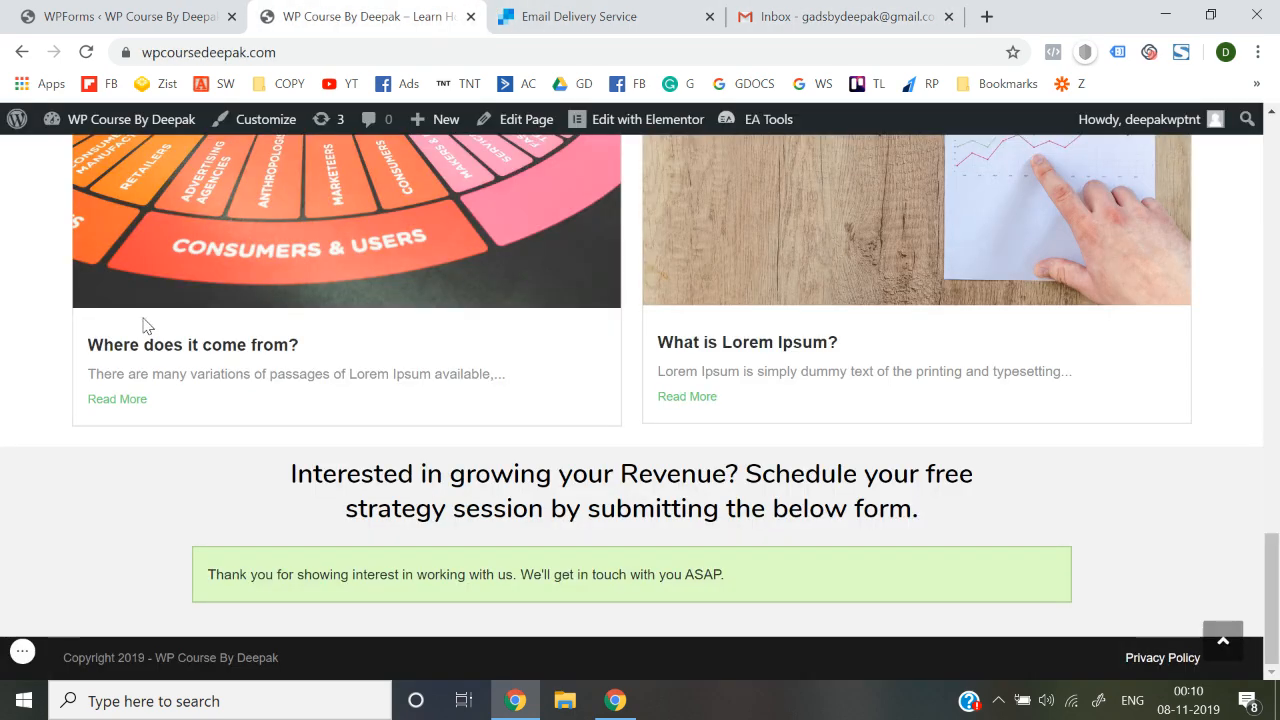
pyautogui.scroll(20, 33, 326)
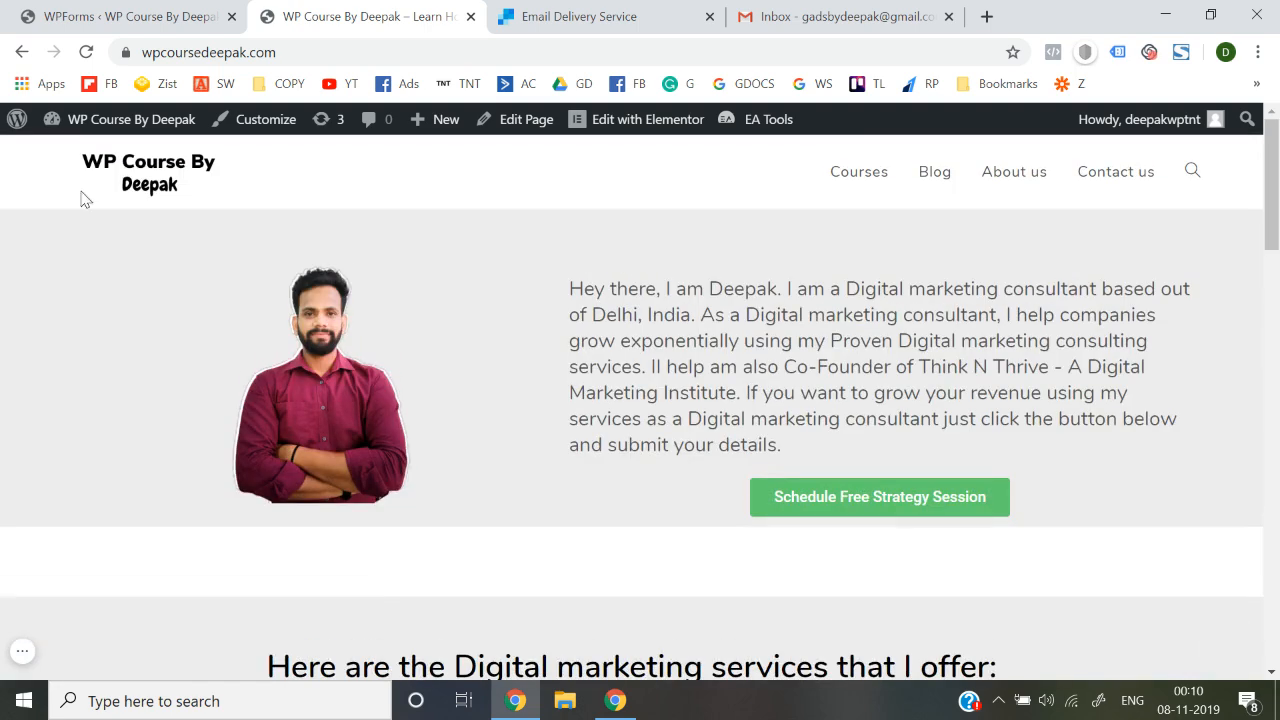
pyautogui.click(157, 12)
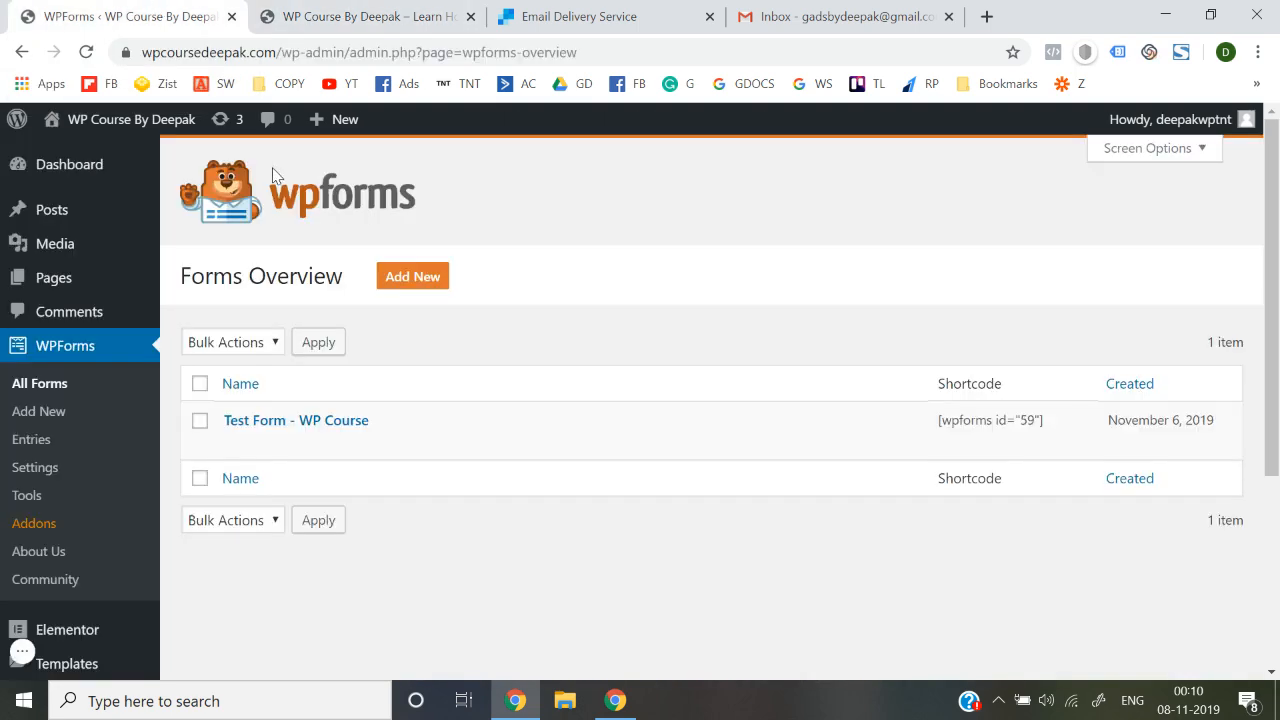
pyautogui.click(646, 8)
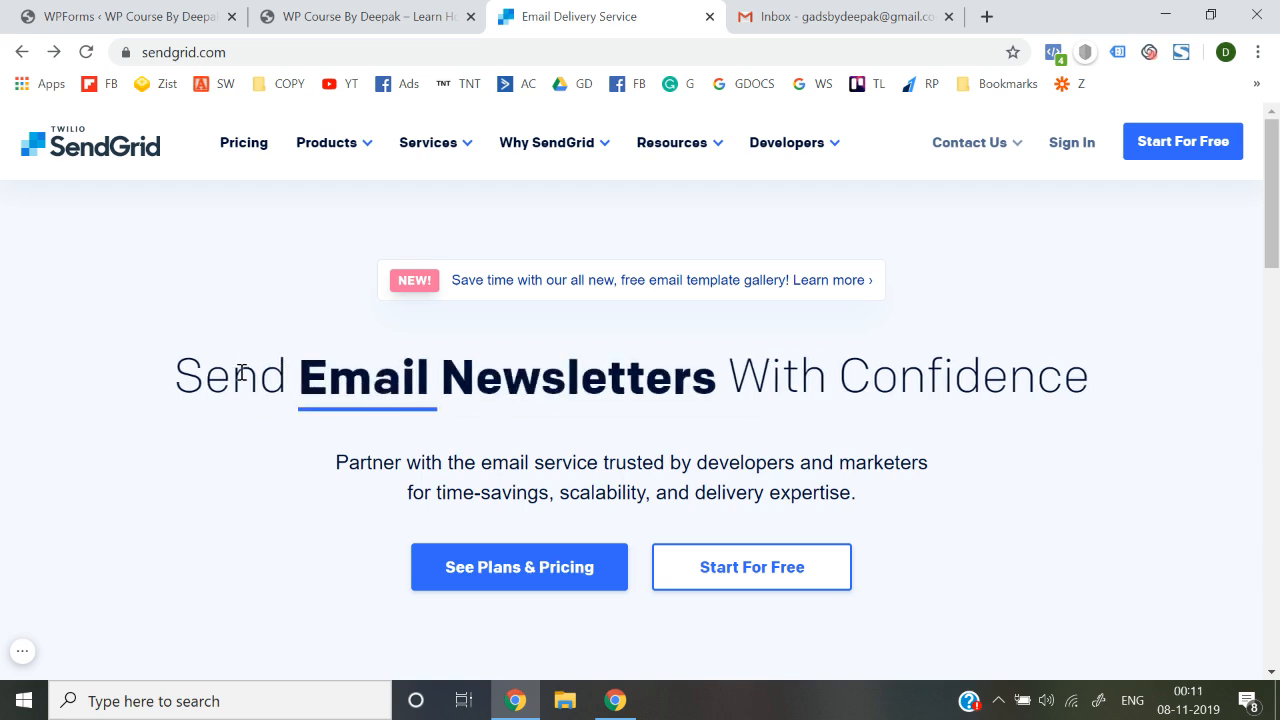
pyautogui.click(372, 12)
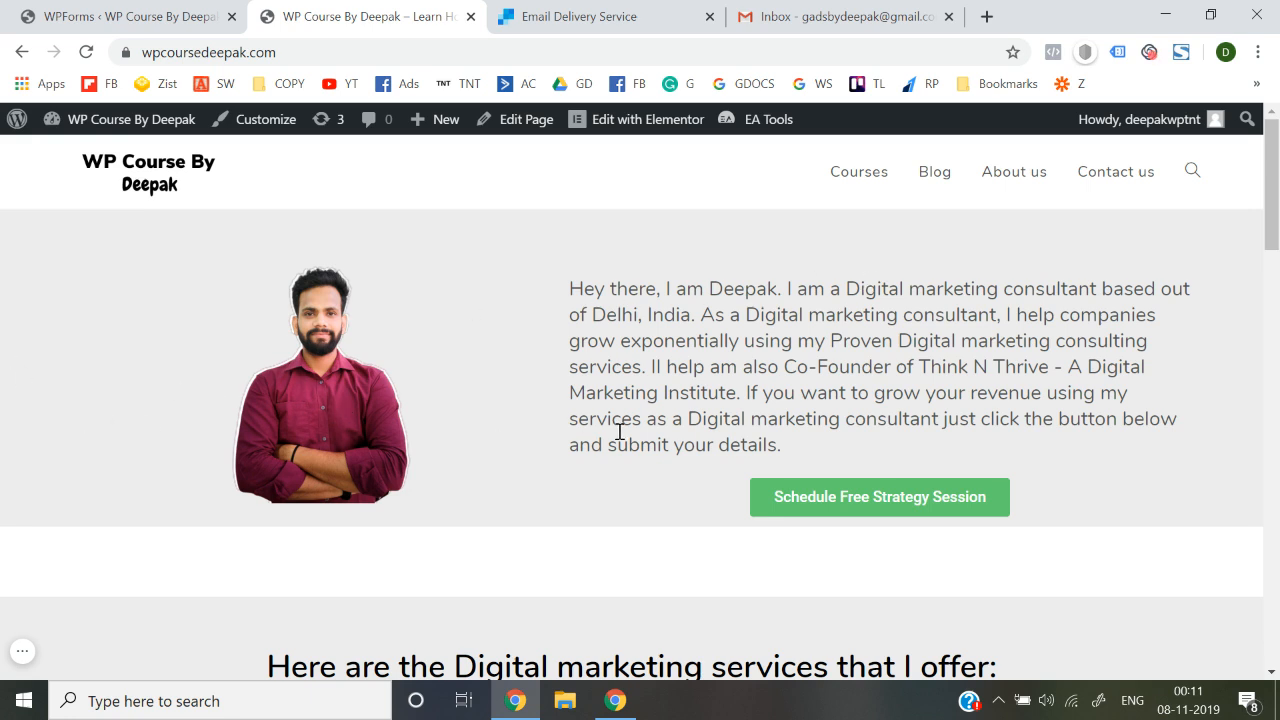
# Reload wpcoursedeepak.com to clear the form's thank-you message
pyautogui.scroll(-4, 566, 410)
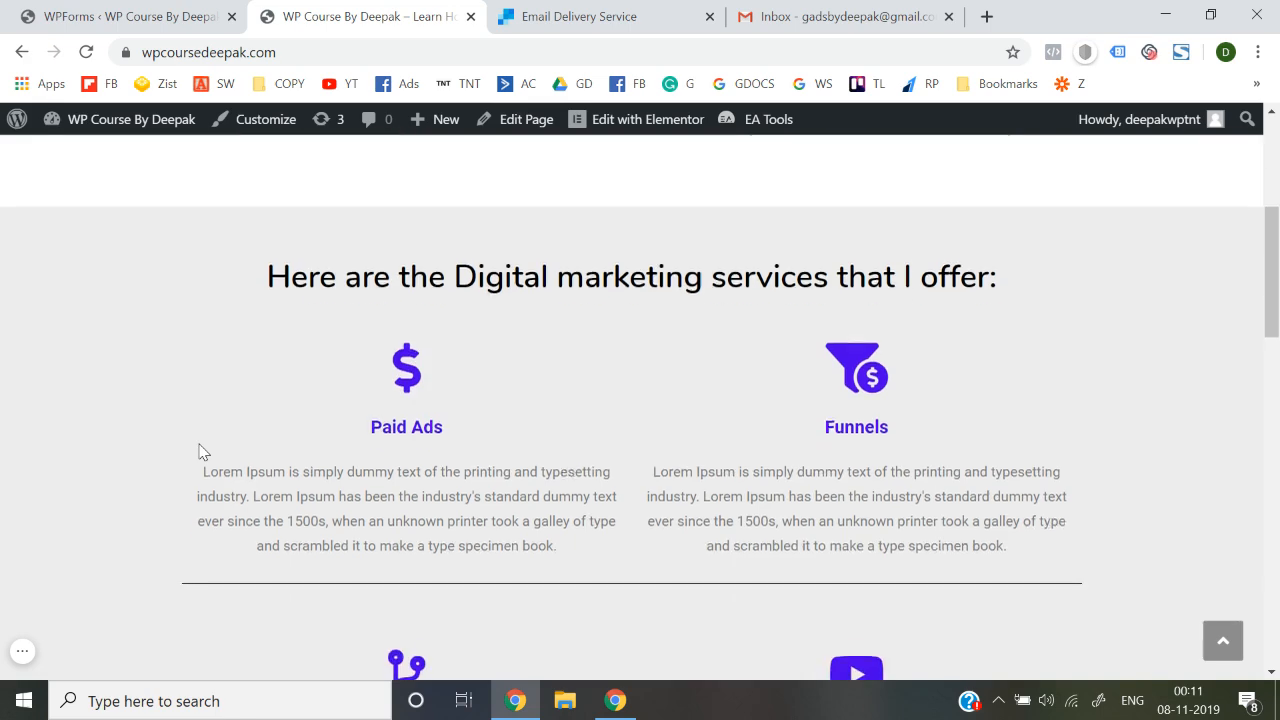
pyautogui.scroll(-7, 234, 470)
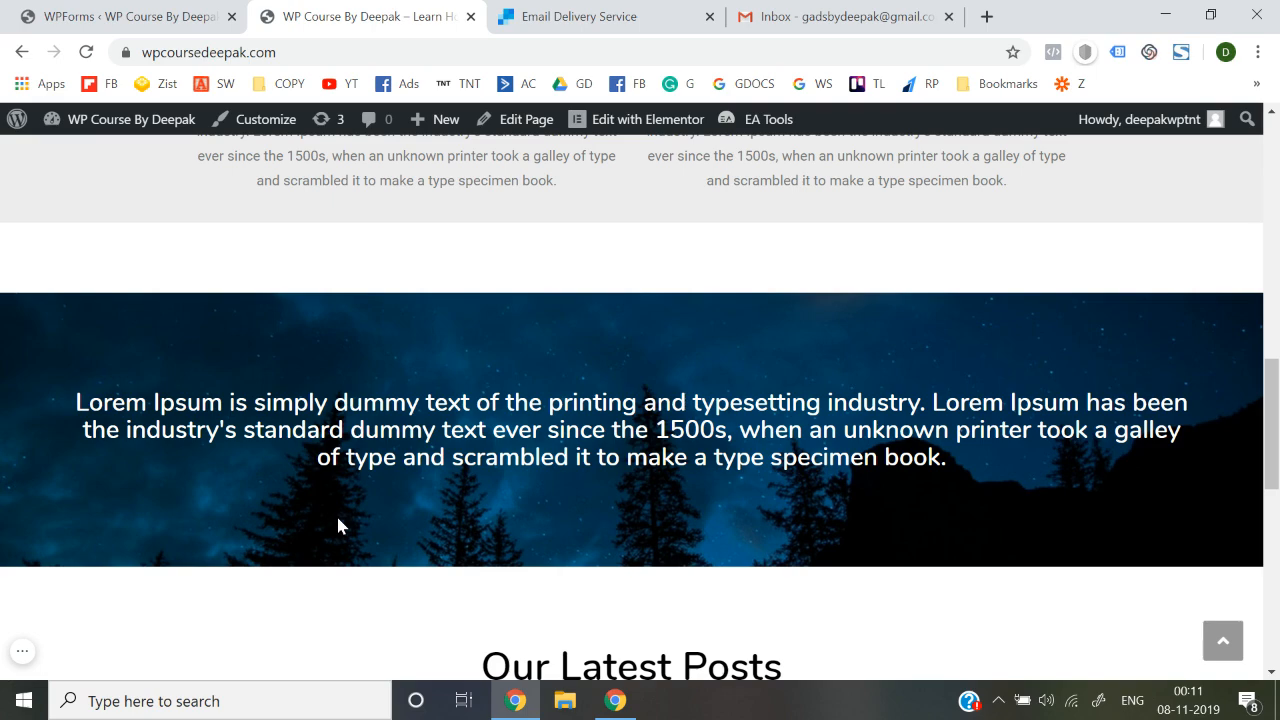
pyautogui.scroll(-5, 337, 524)
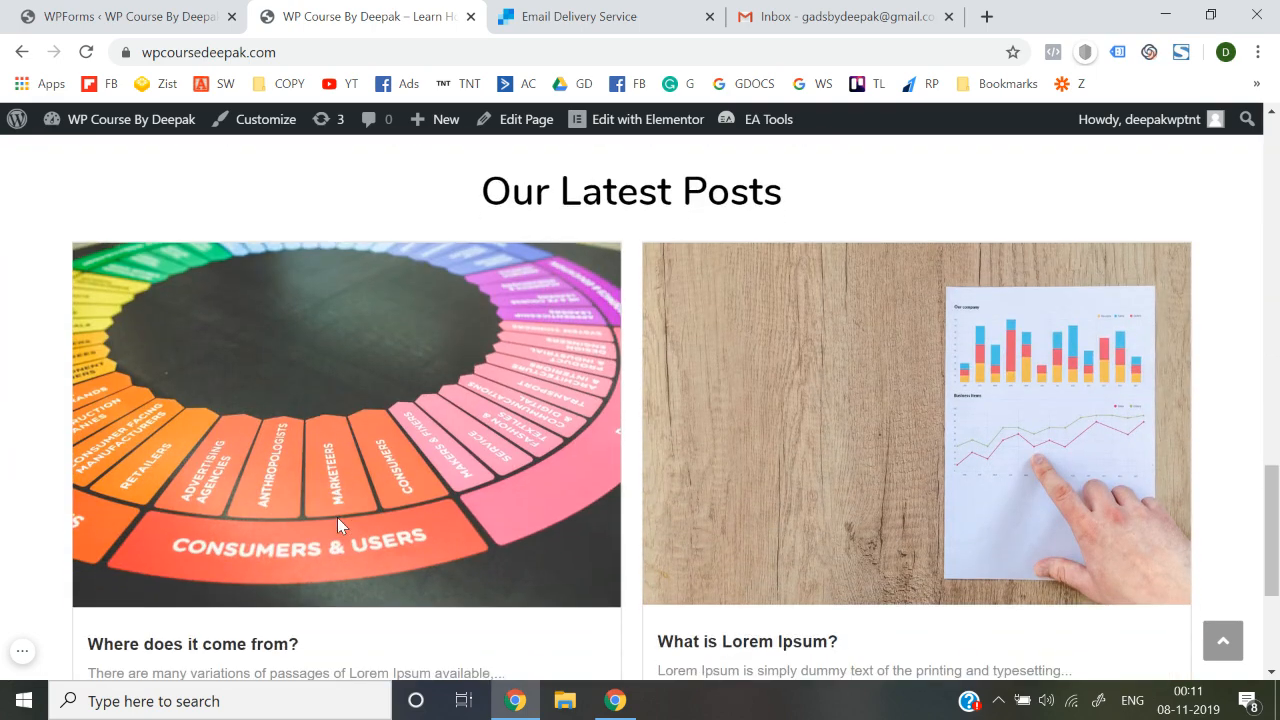
pyautogui.scroll(-2, 36, 500)
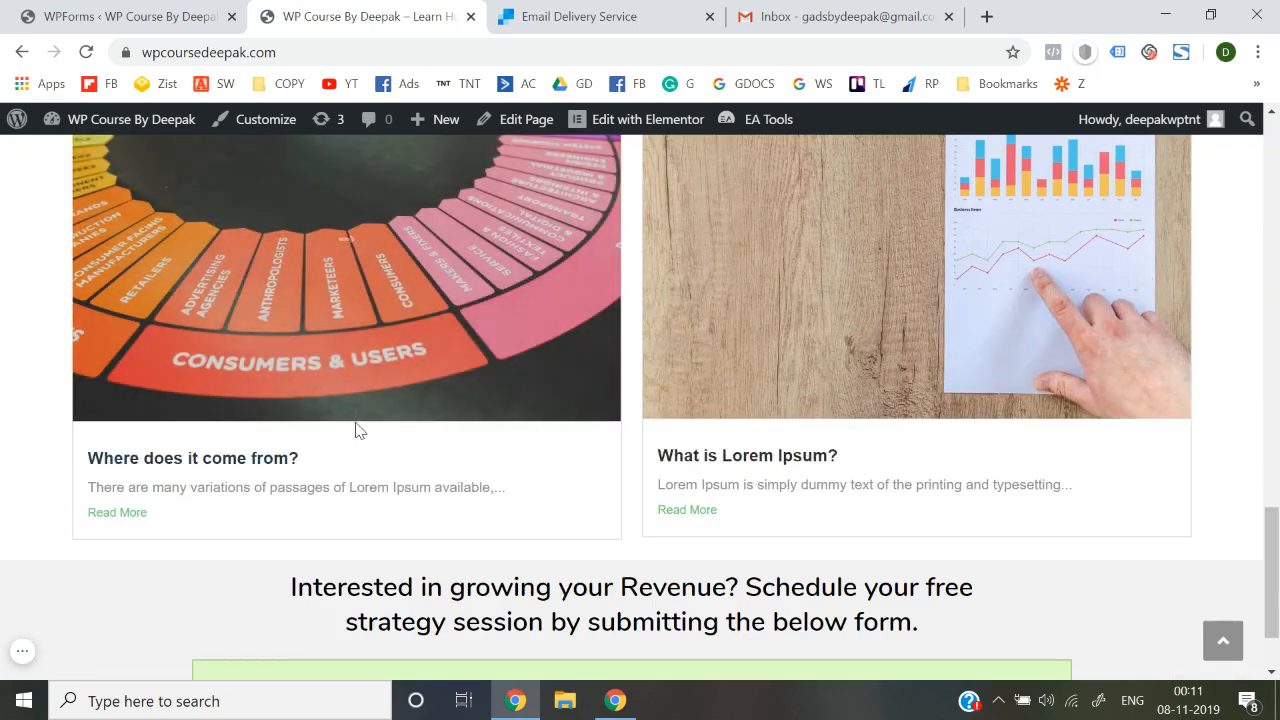
pyautogui.scroll(-1, 360, 430)
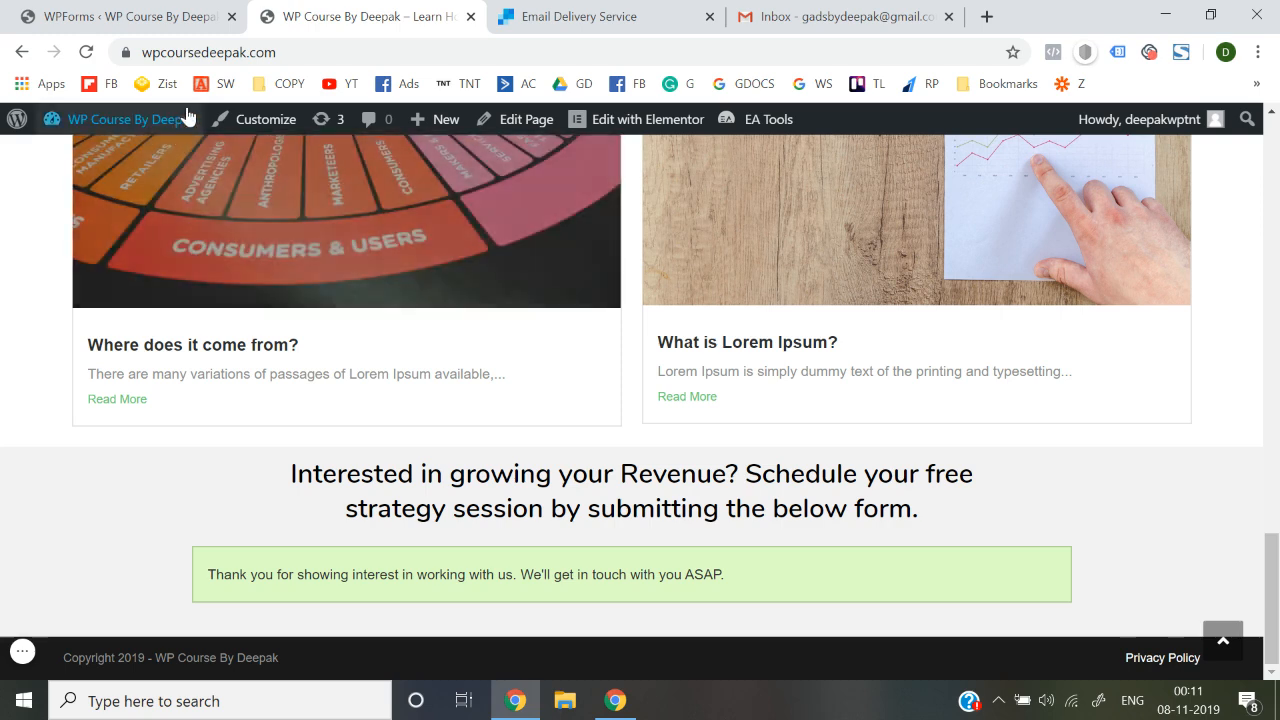
pyautogui.click(312, 60)
pyautogui.press('Return')
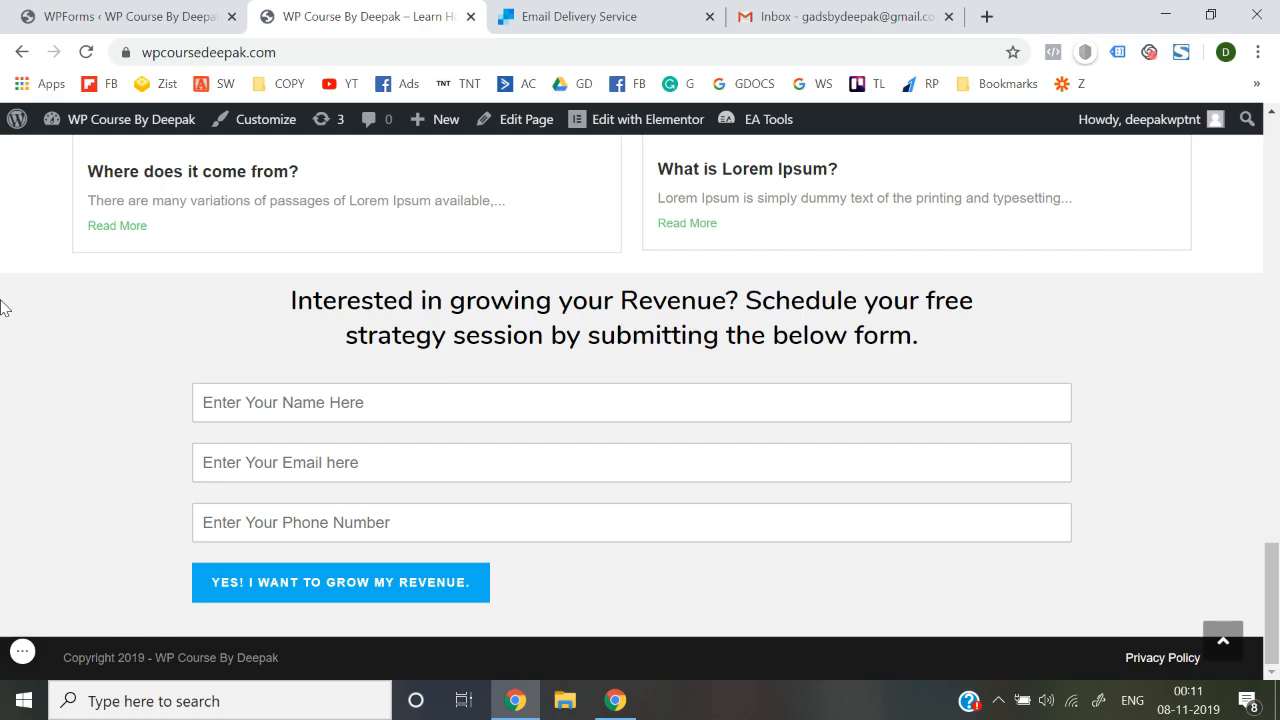
pyautogui.scroll(19, 3, 308)
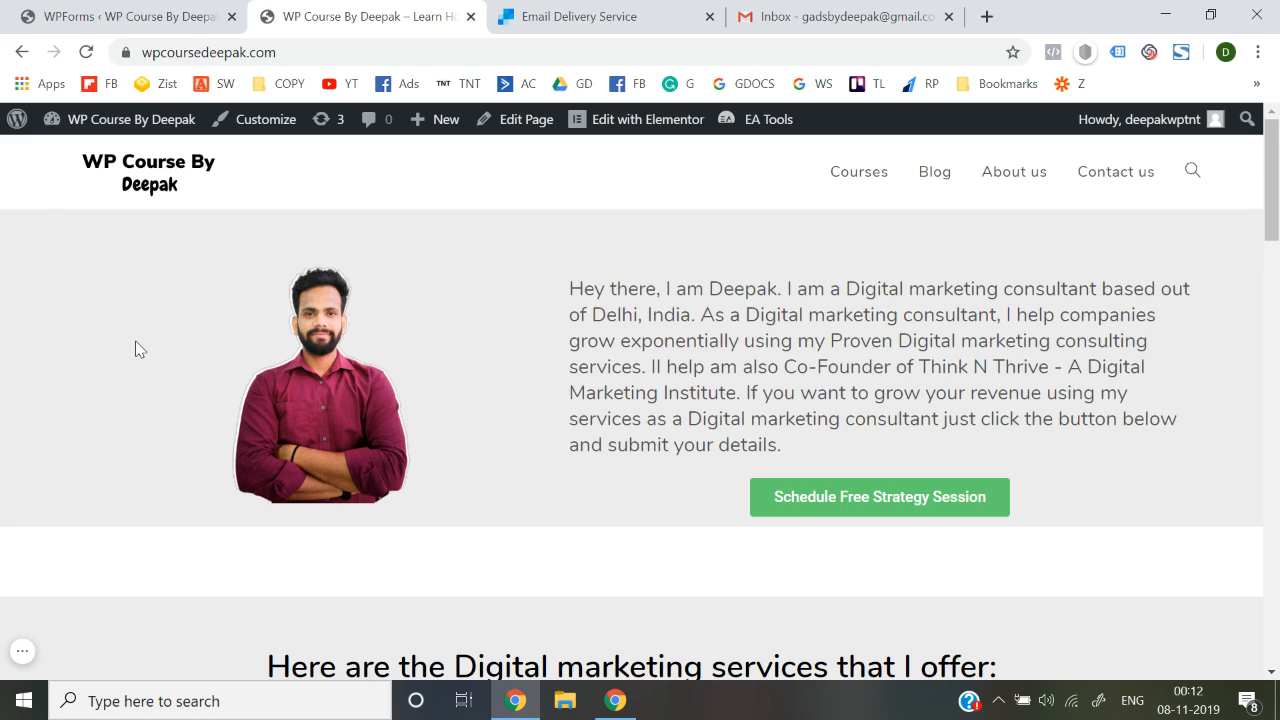
pyautogui.scroll(-5, 139, 348)
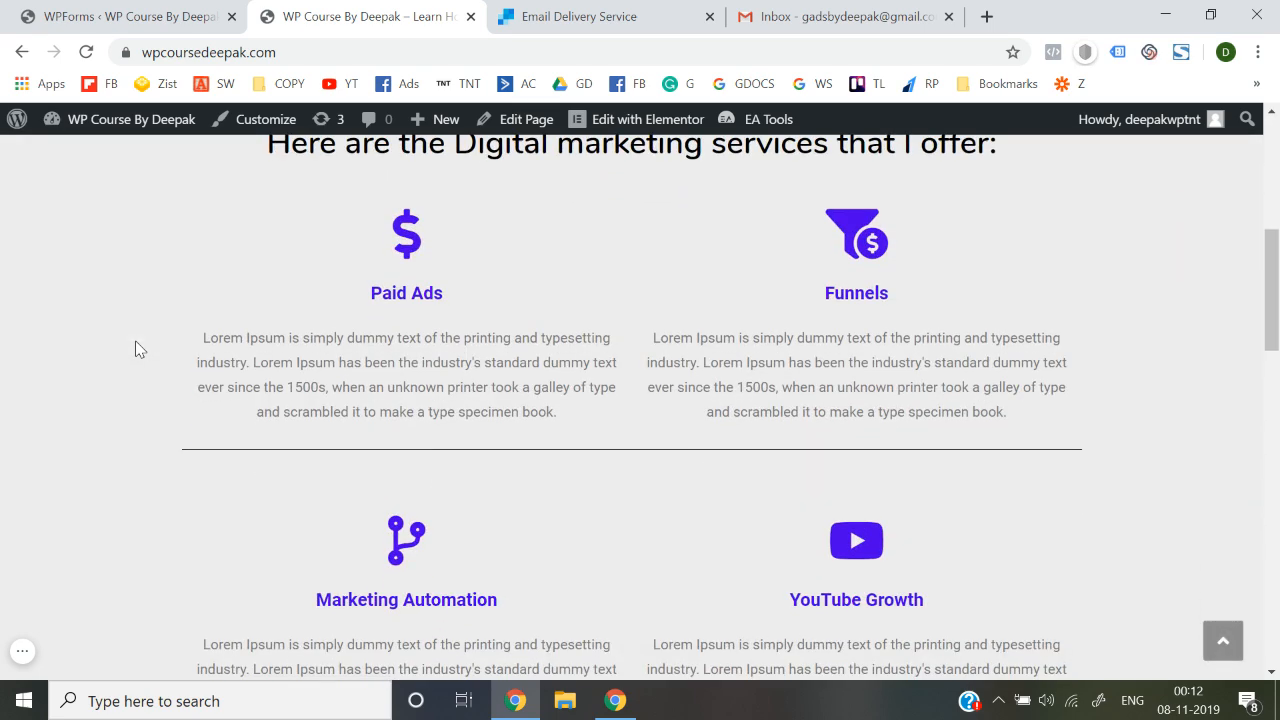
pyautogui.scroll(-15, 139, 348)
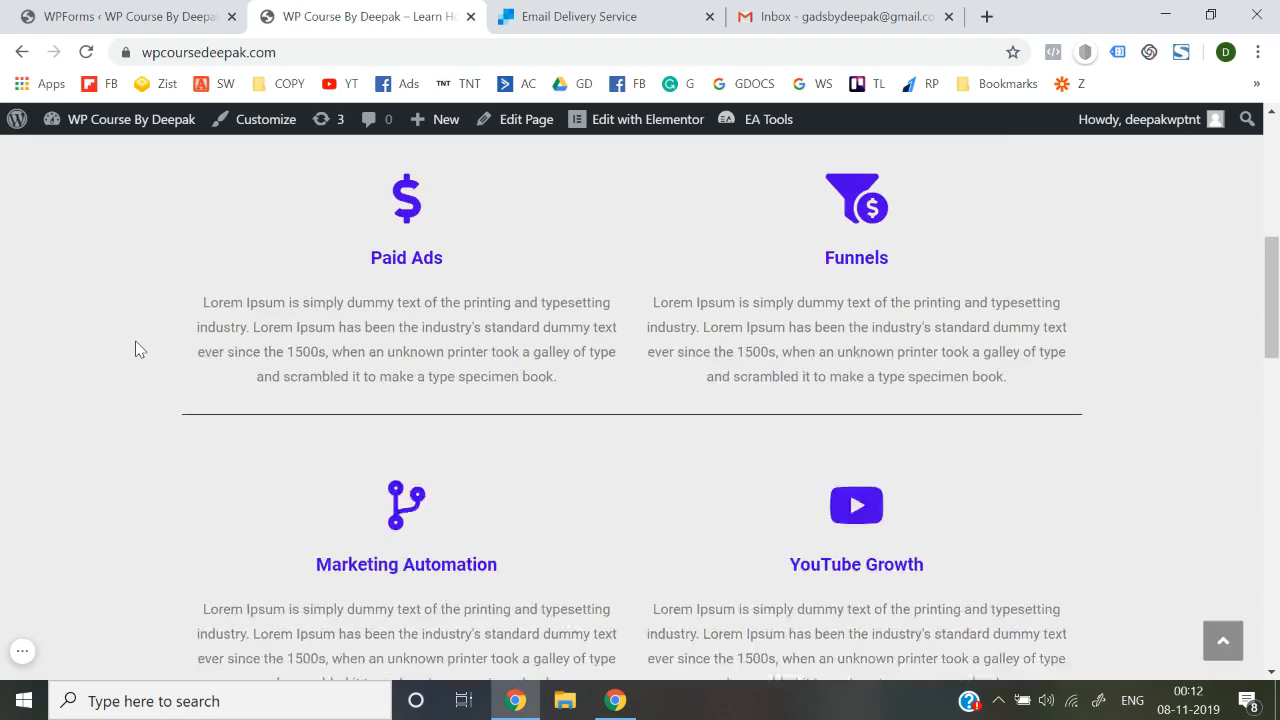
pyautogui.scroll(20, 139, 348)
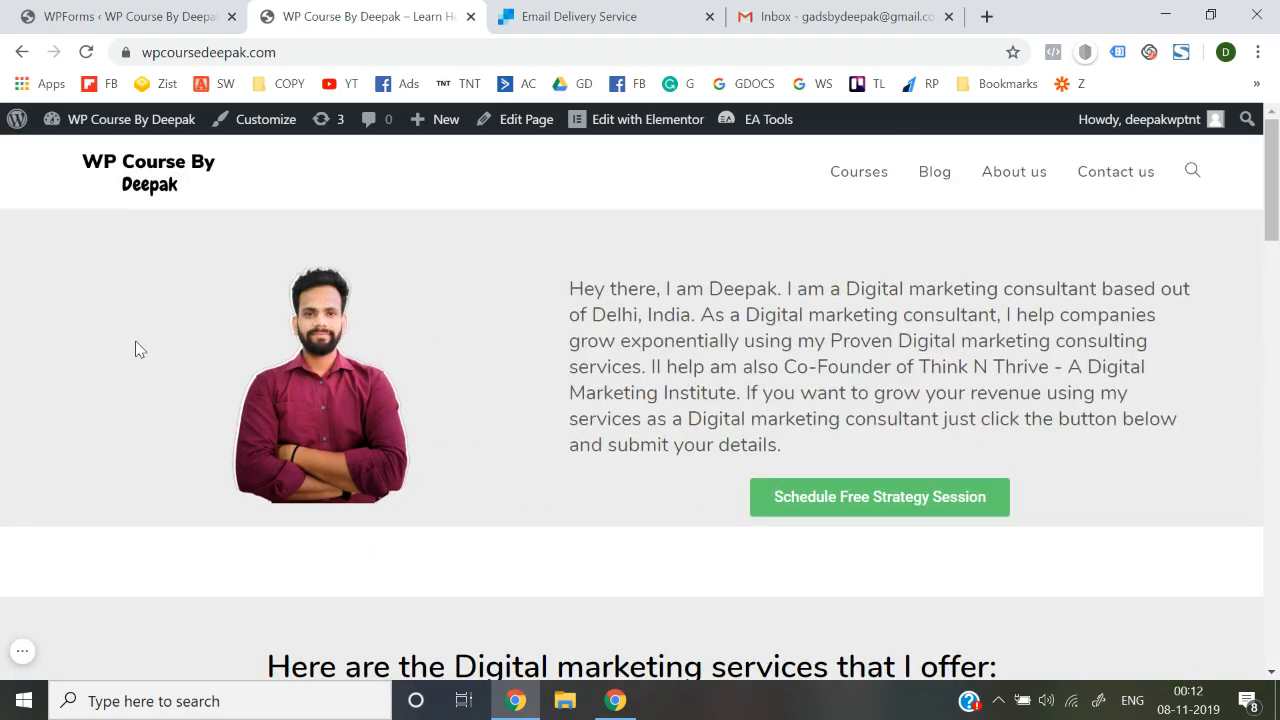
pyautogui.scroll(-5, 139, 348)
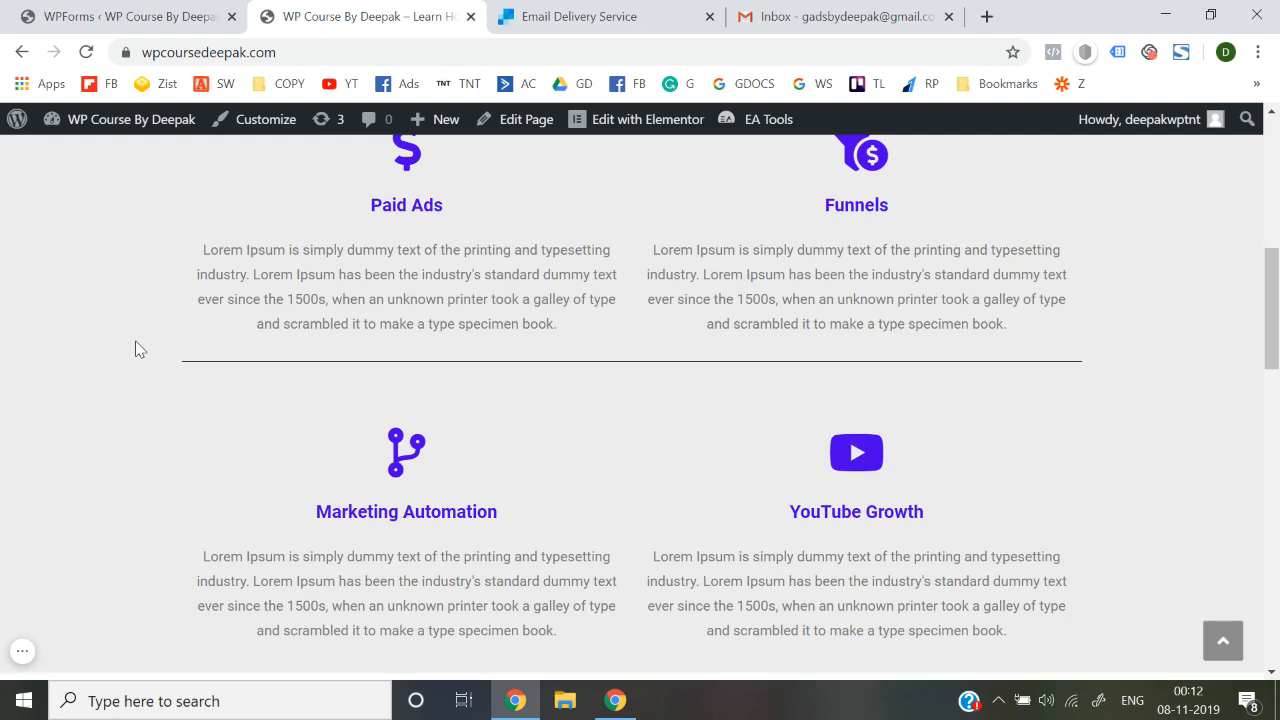
pyautogui.scroll(5, 139, 348)
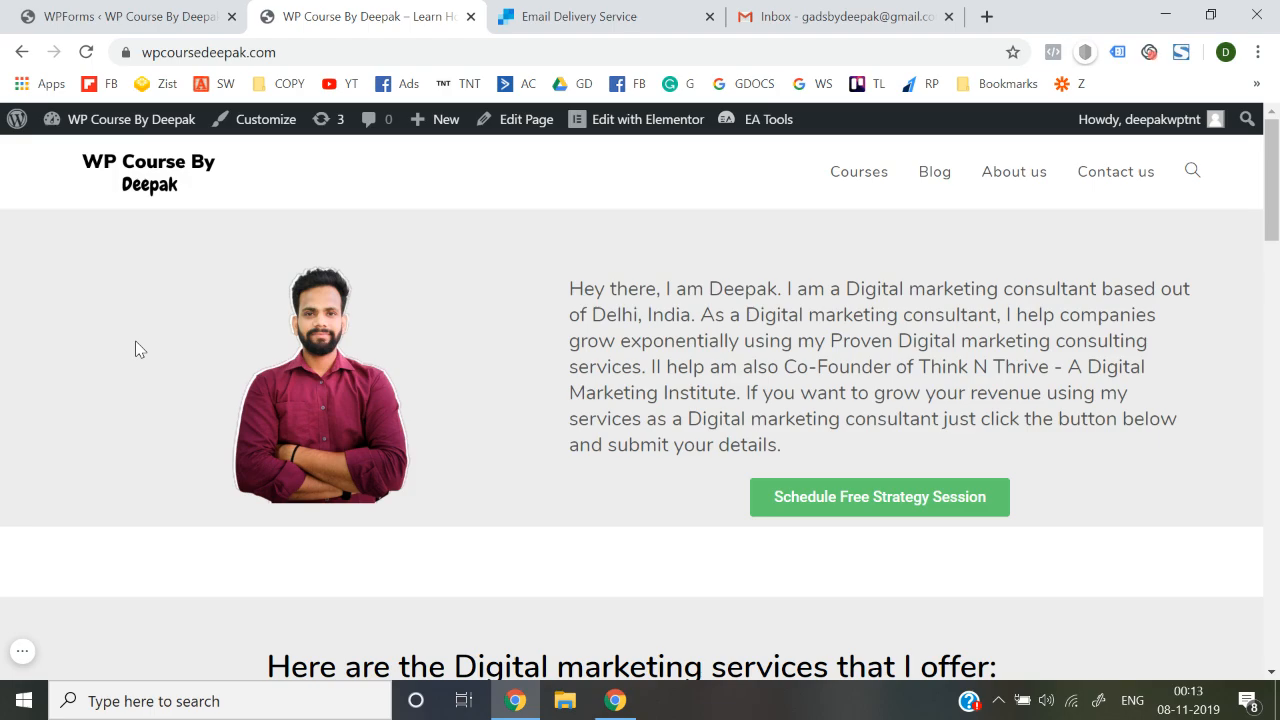
pyautogui.scroll(-20, 414, 462)
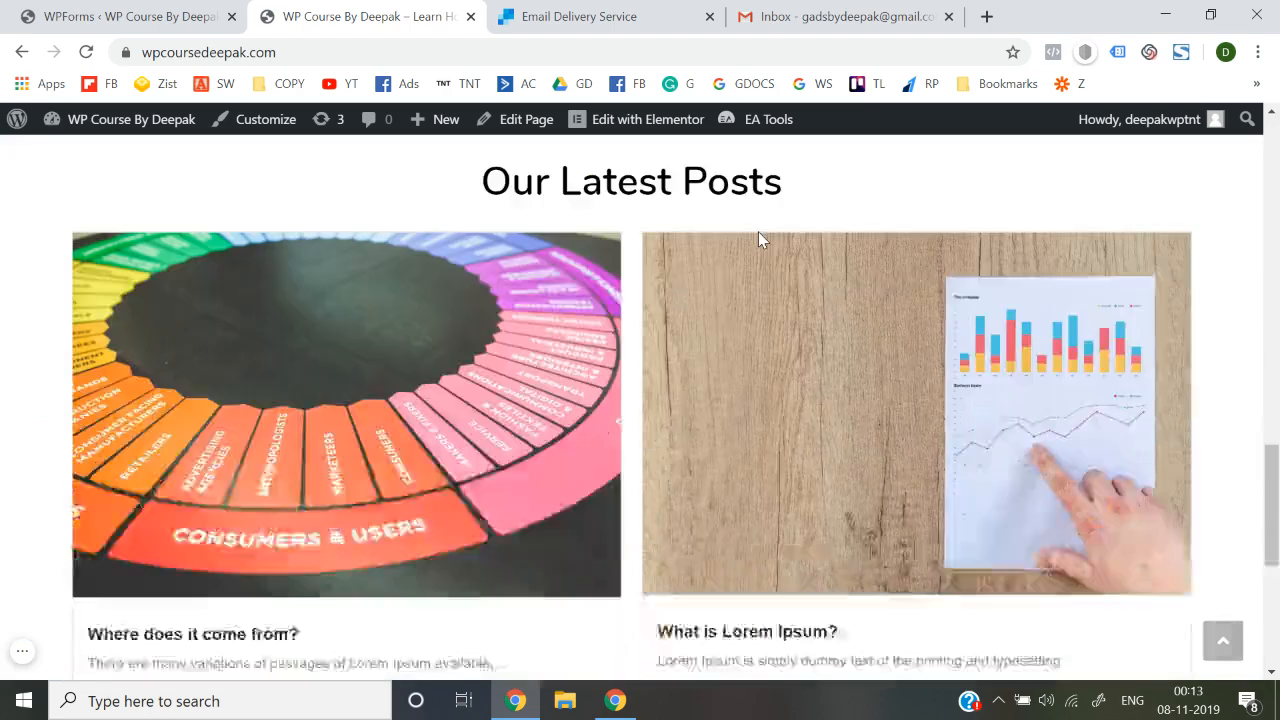
pyautogui.scroll(6, 414, 460)
pyautogui.scroll(14, 414, 462)
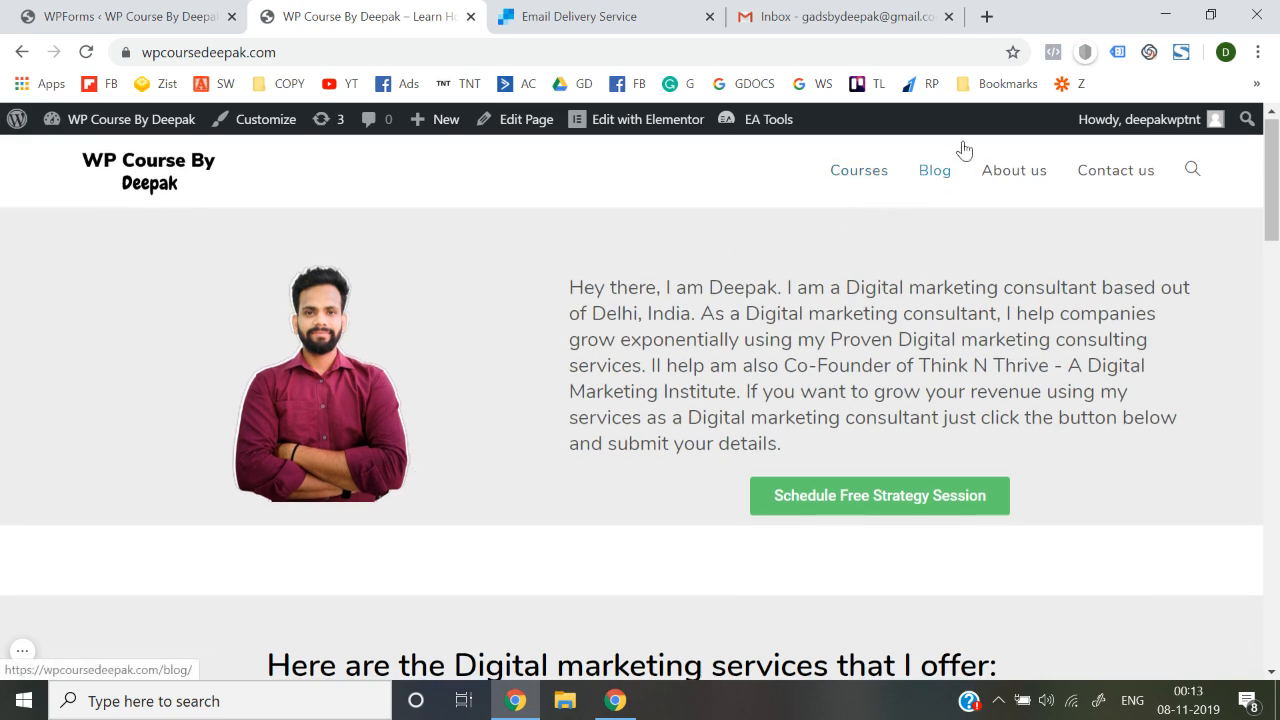
pyautogui.click(940, 170)
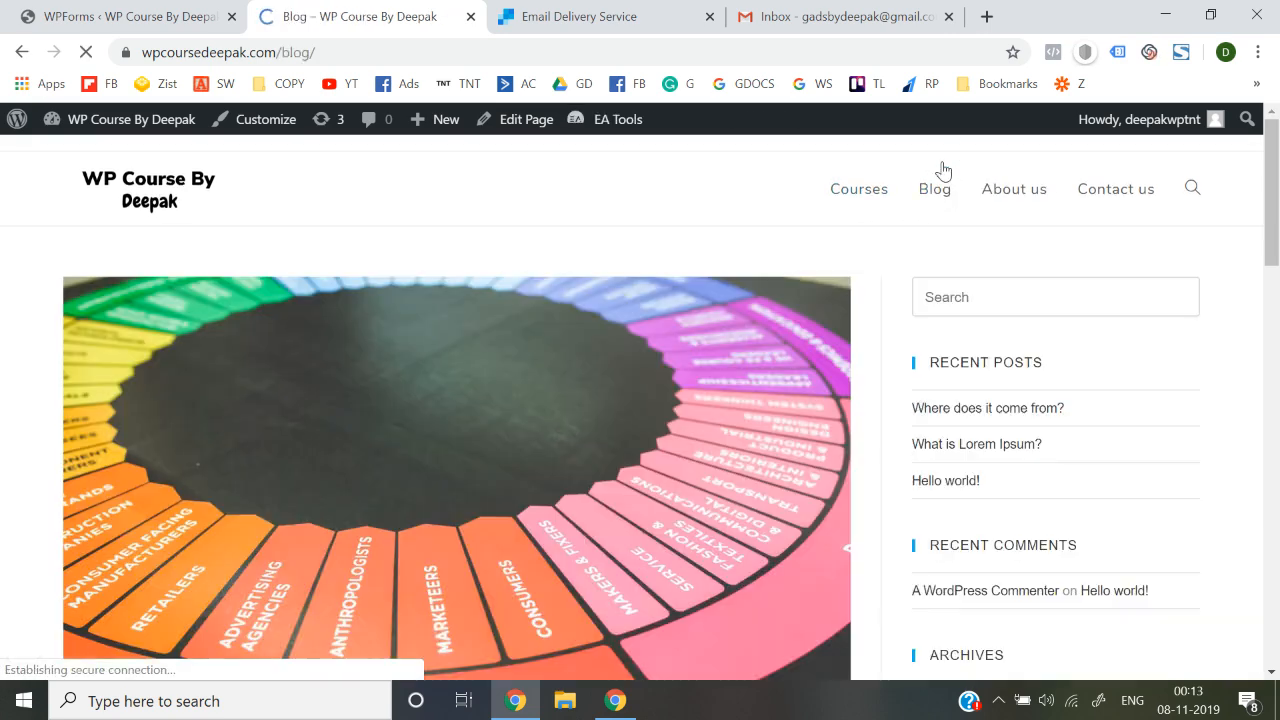
# Scroll through the Blog posts, then open and reload the empty Courses page
pyautogui.scroll(-5, 829, 401)
pyautogui.scroll(-8, 829, 401)
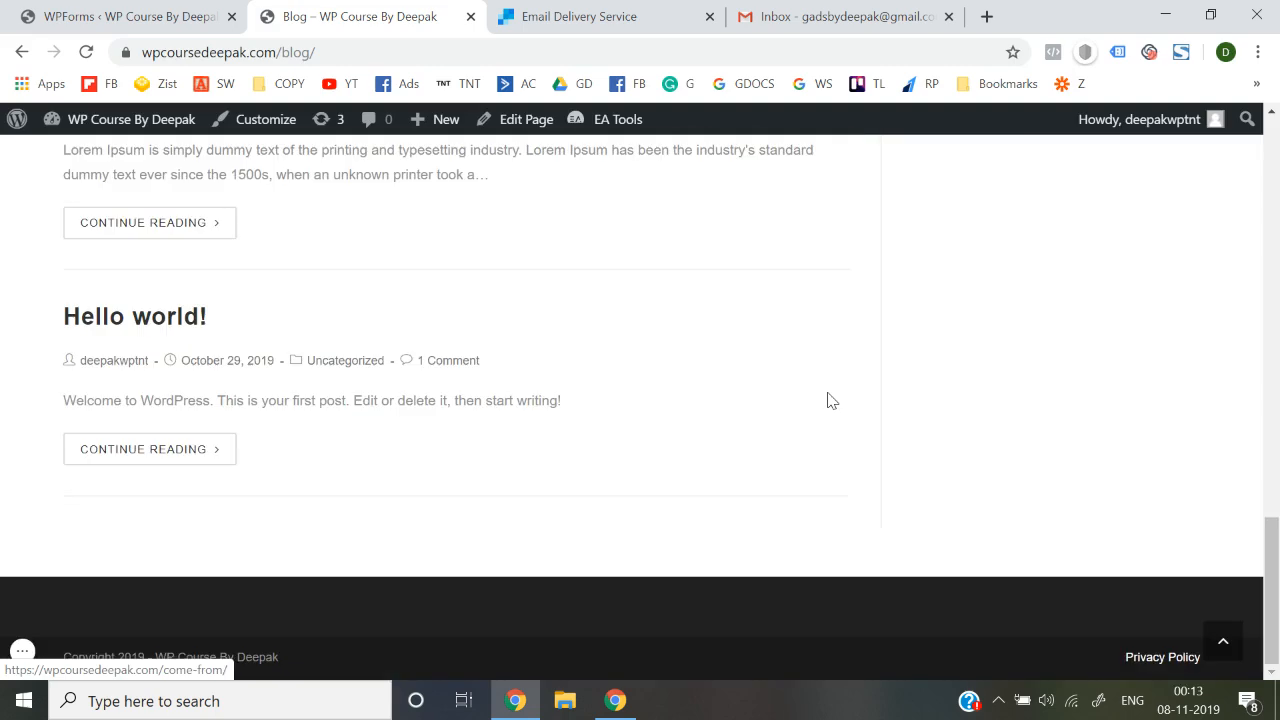
pyautogui.scroll(15, 829, 401)
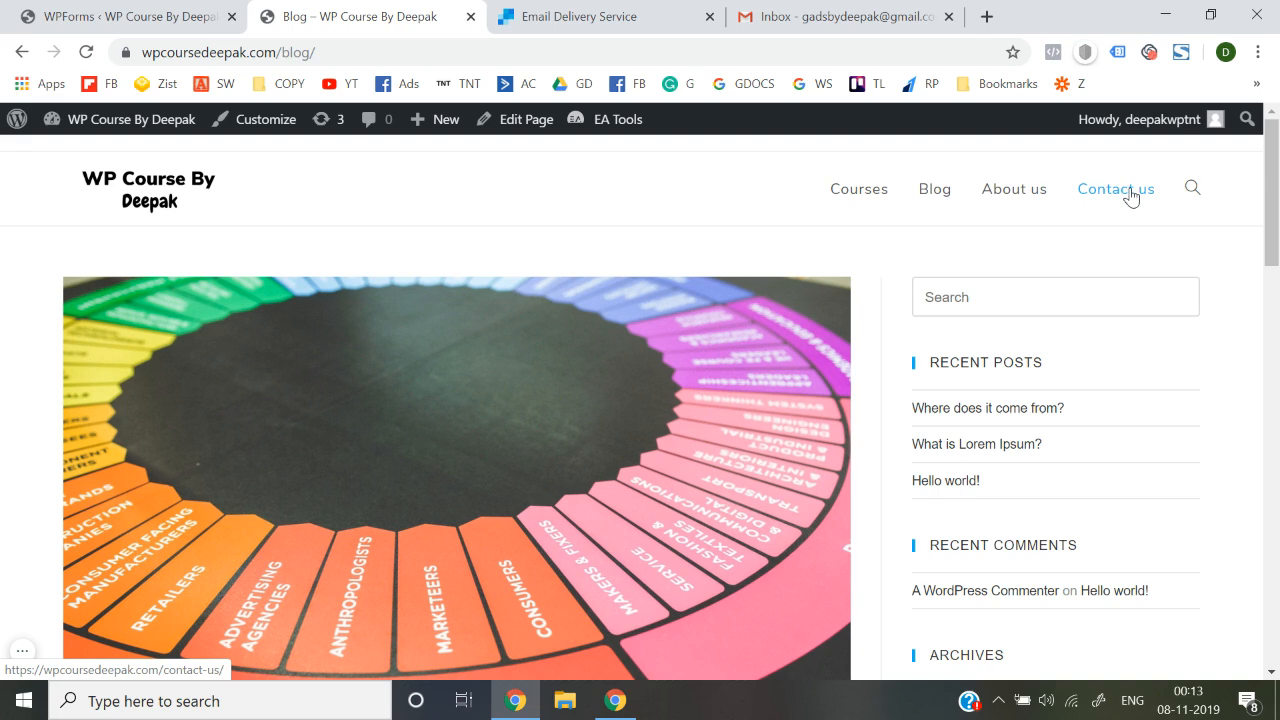
pyautogui.click(857, 194)
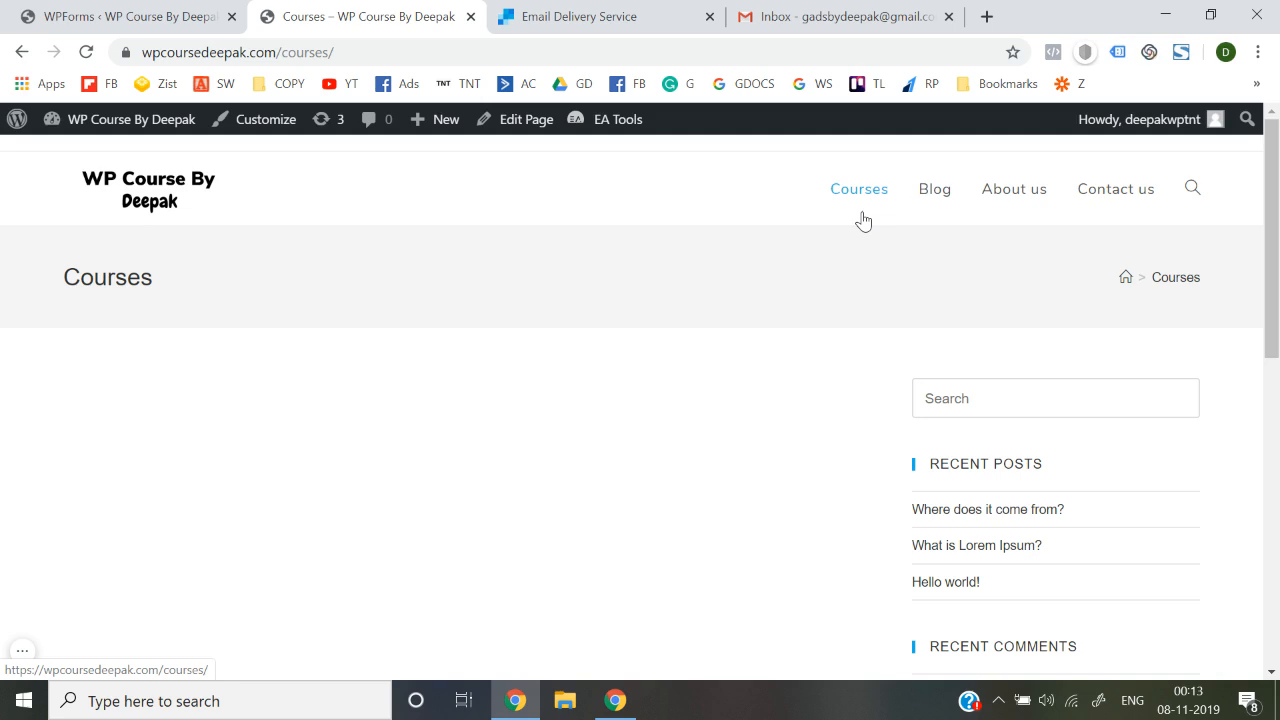
pyautogui.click(152, 178)
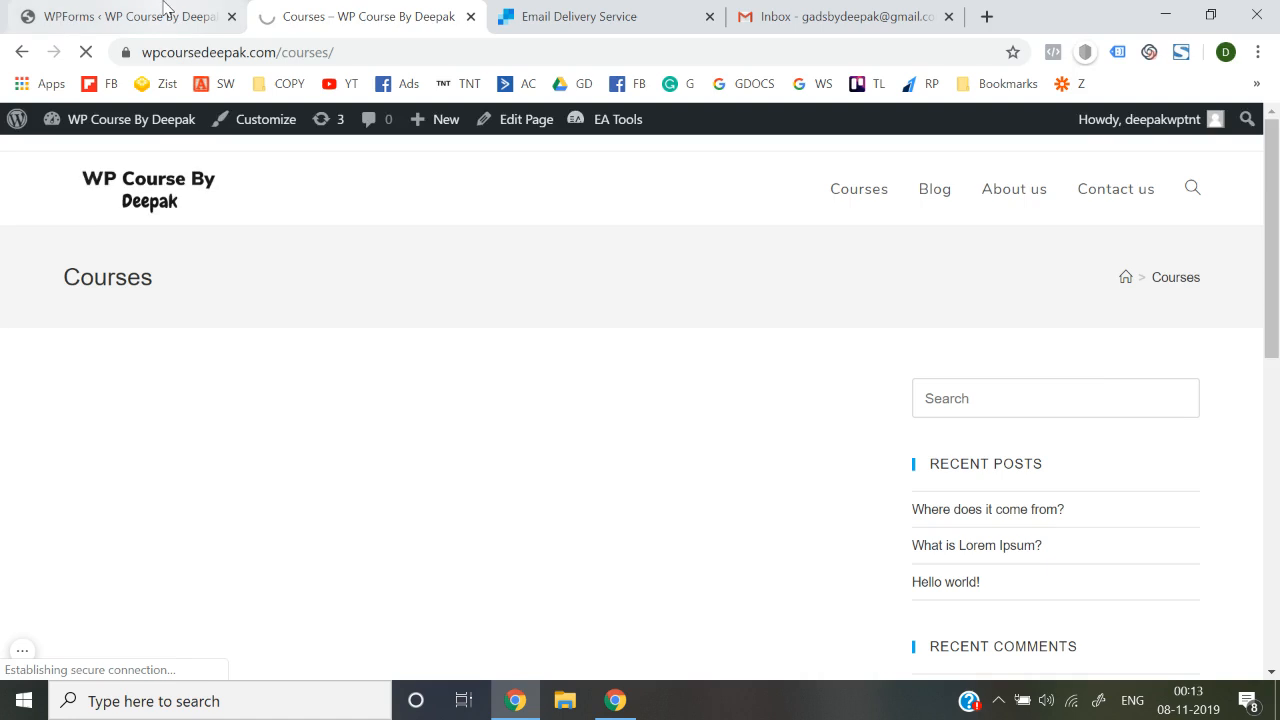
# Create and publish a new page titled 'Facebook Ads Course'
pyautogui.click(163, 8)
pyautogui.moveTo(80, 283)
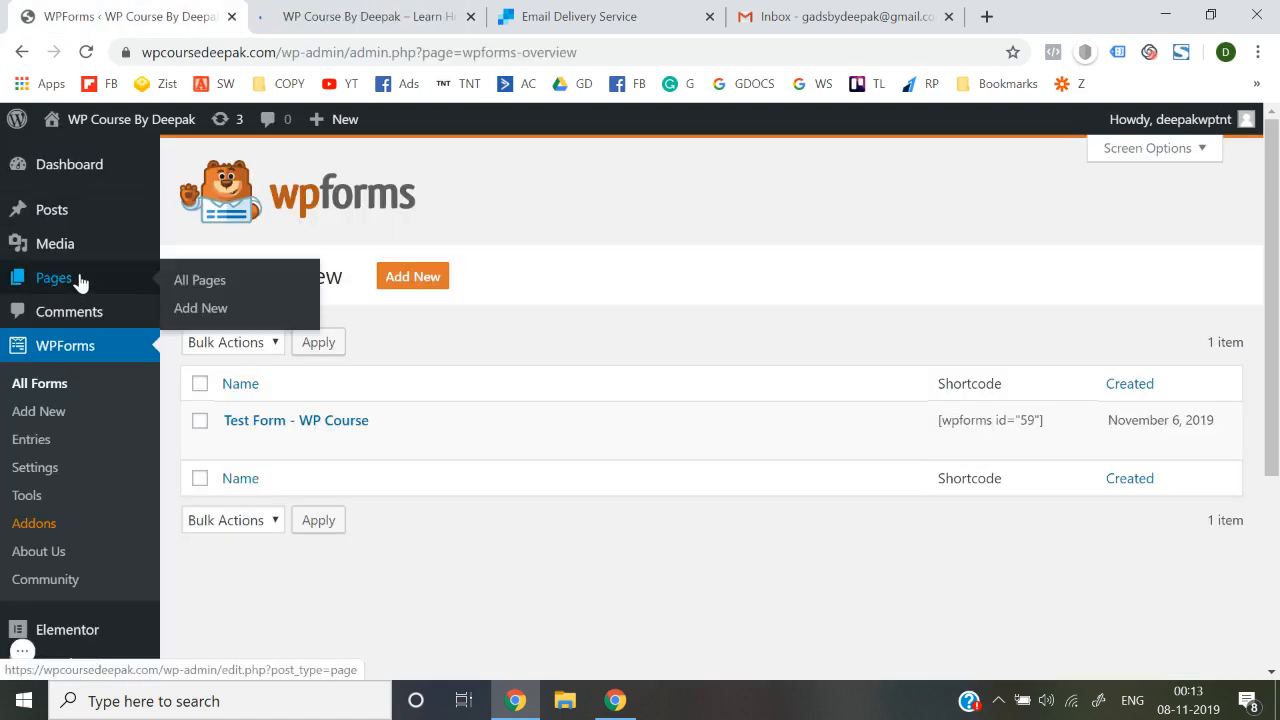
pyautogui.click(196, 311)
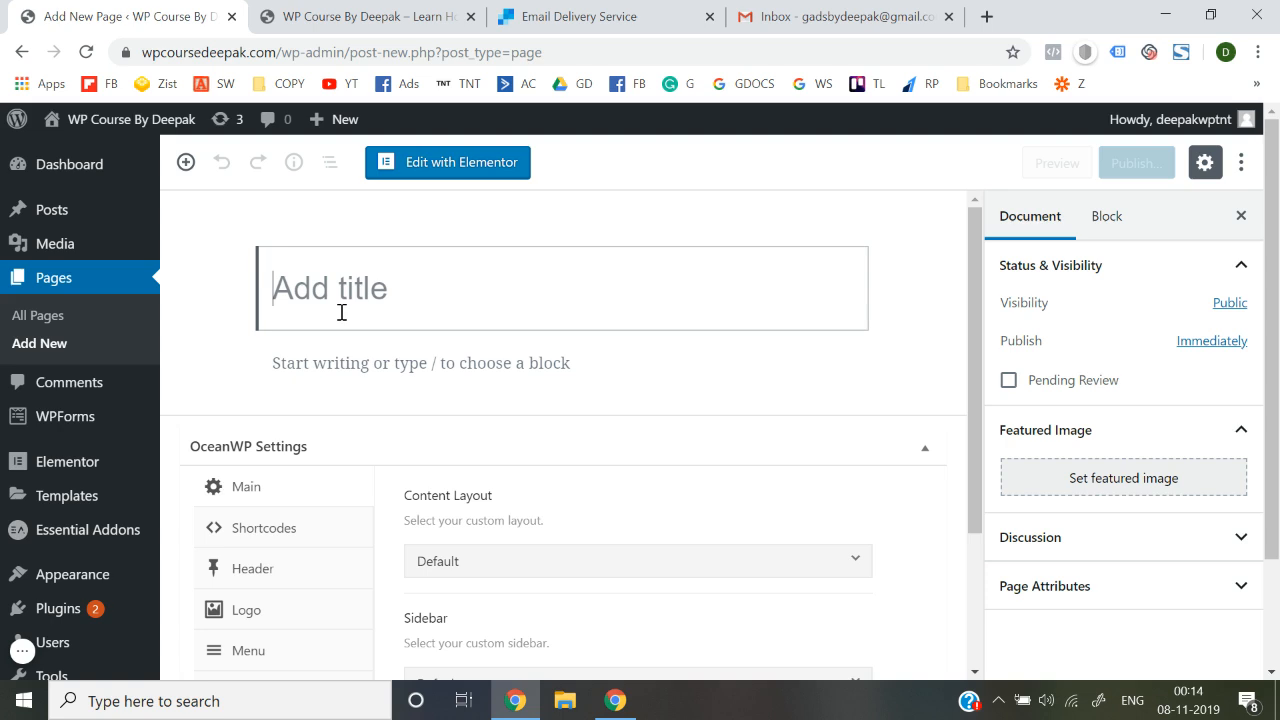
pyautogui.write('Facebook Ads Course')
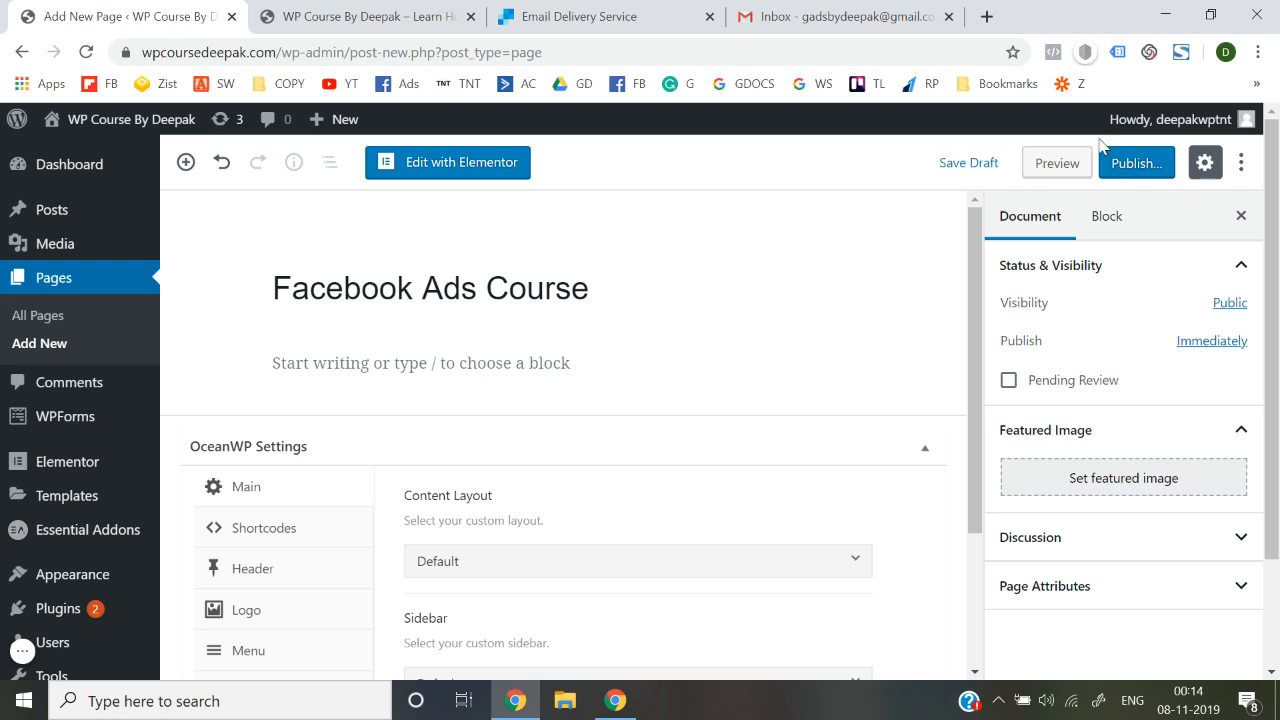
pyautogui.click(1130, 164)
pyautogui.click(1140, 163)
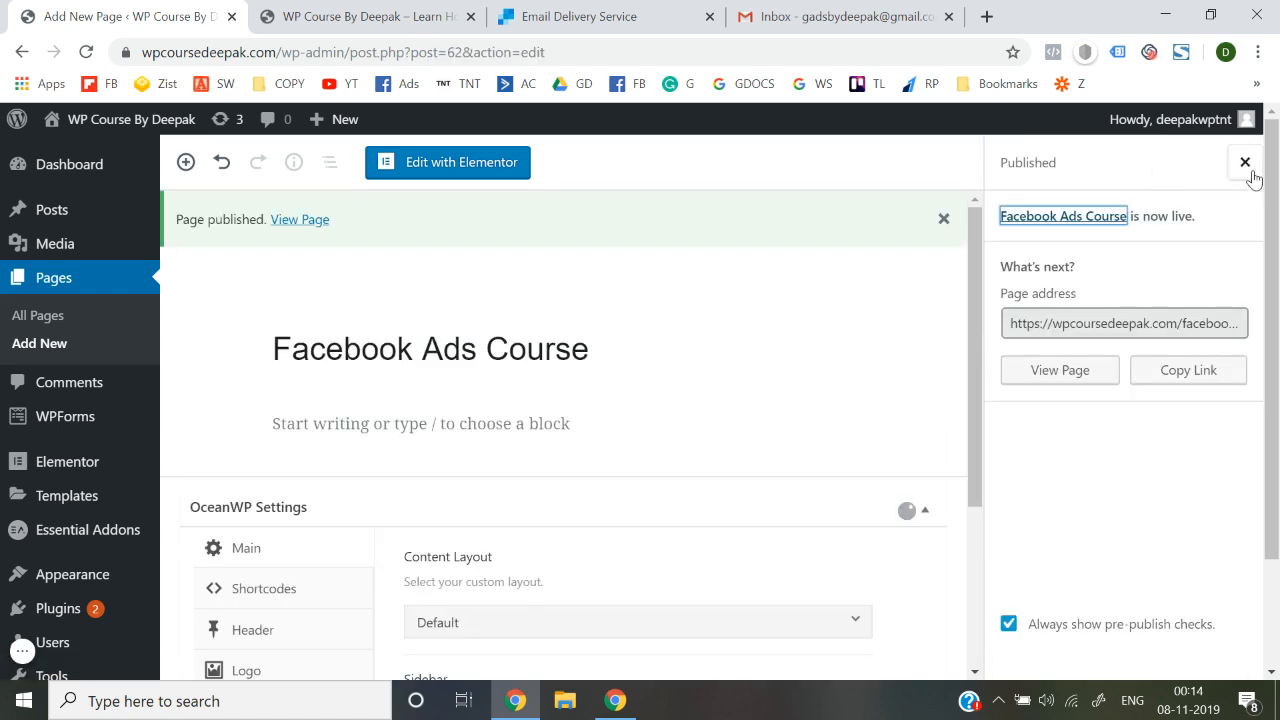
pyautogui.click(1245, 163)
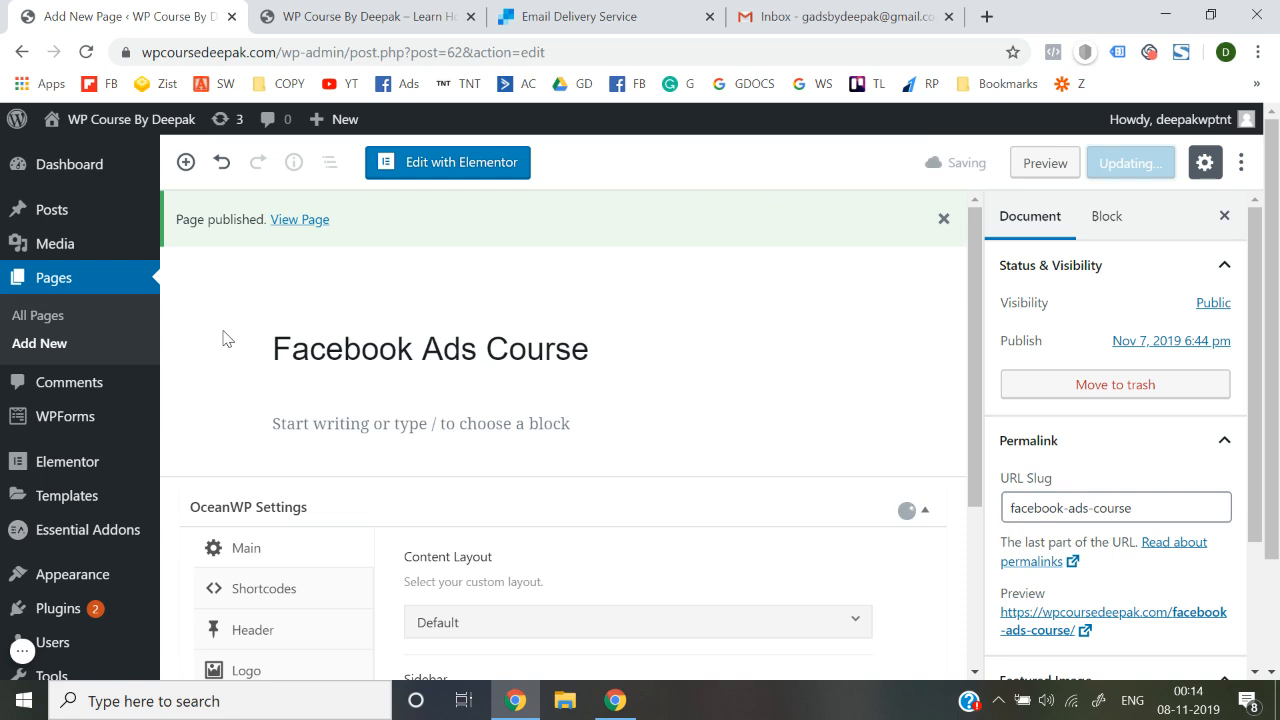
# Create and publish a second page titled 'Google Ads Course'
pyautogui.click(46, 348)
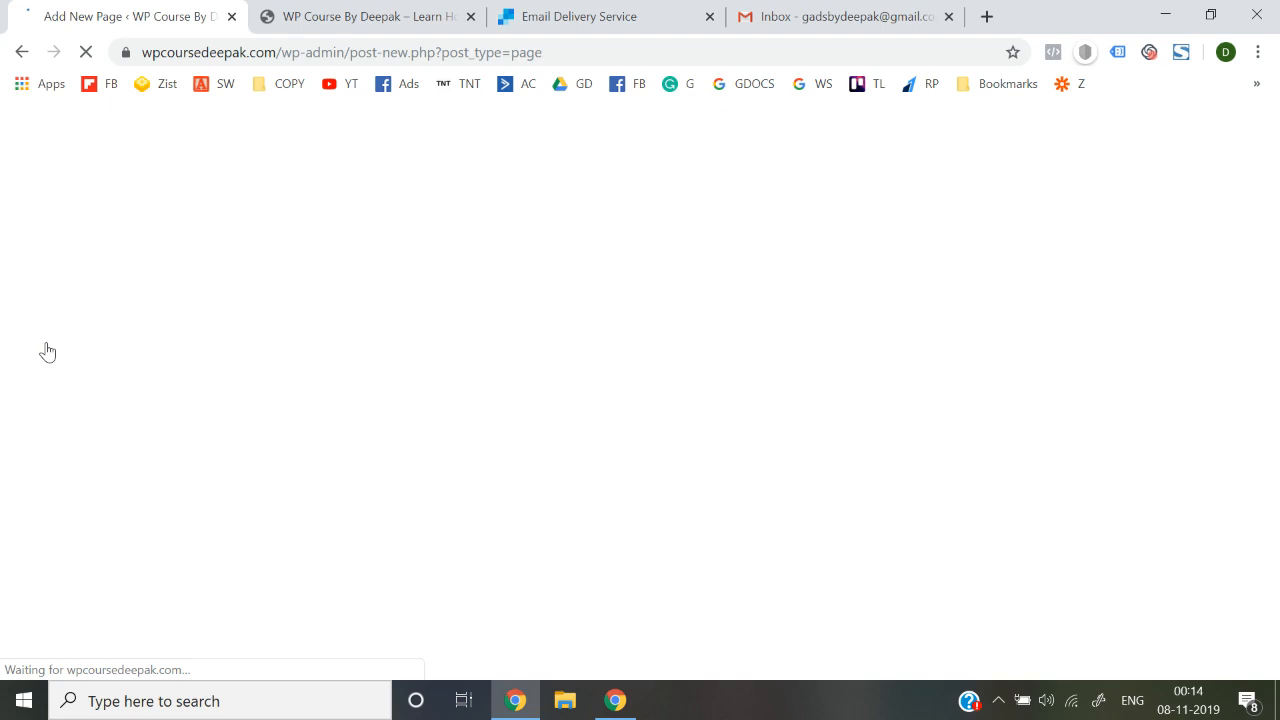
pyautogui.write('G')
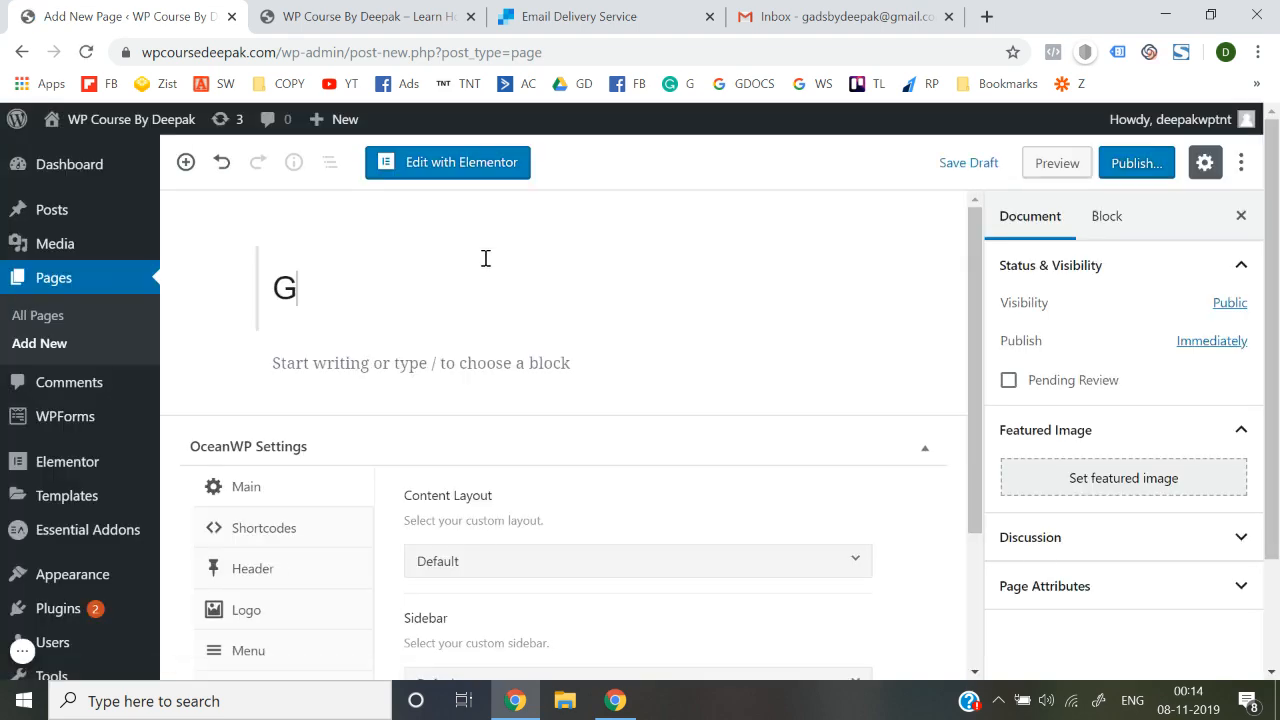
pyautogui.write('oogle Ads')
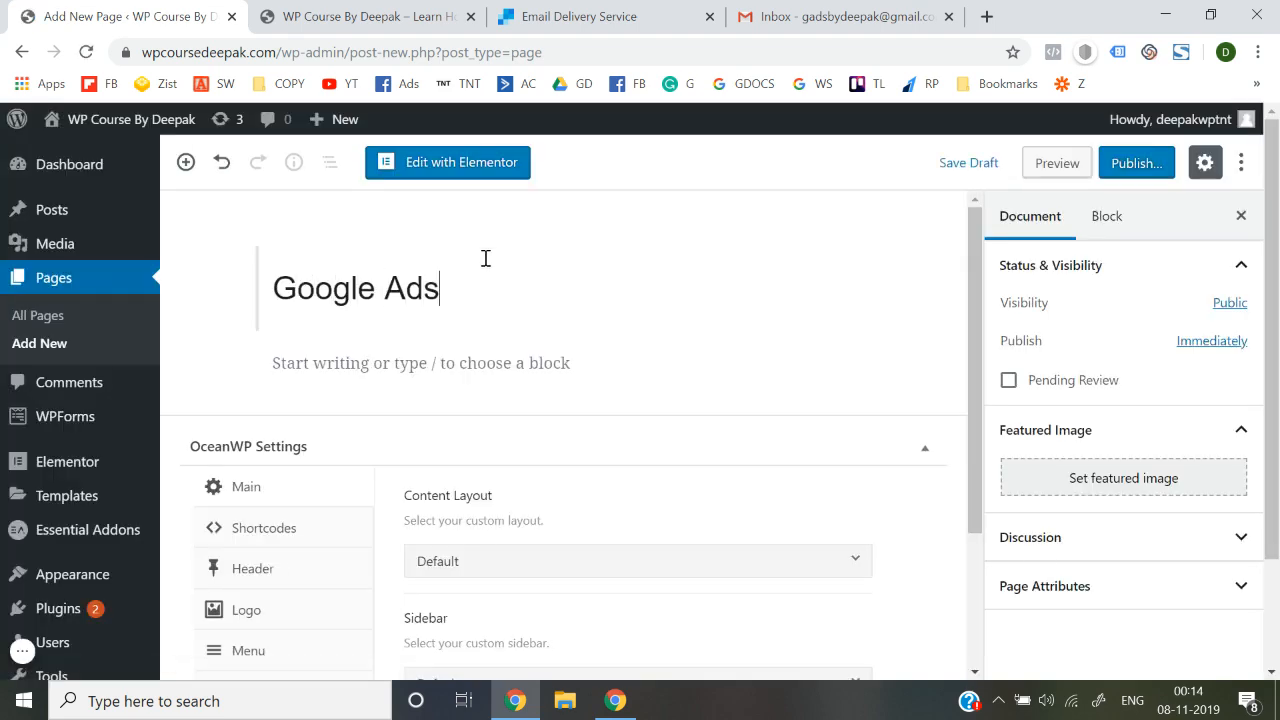
pyautogui.write(' Course')
pyautogui.click(1128, 164)
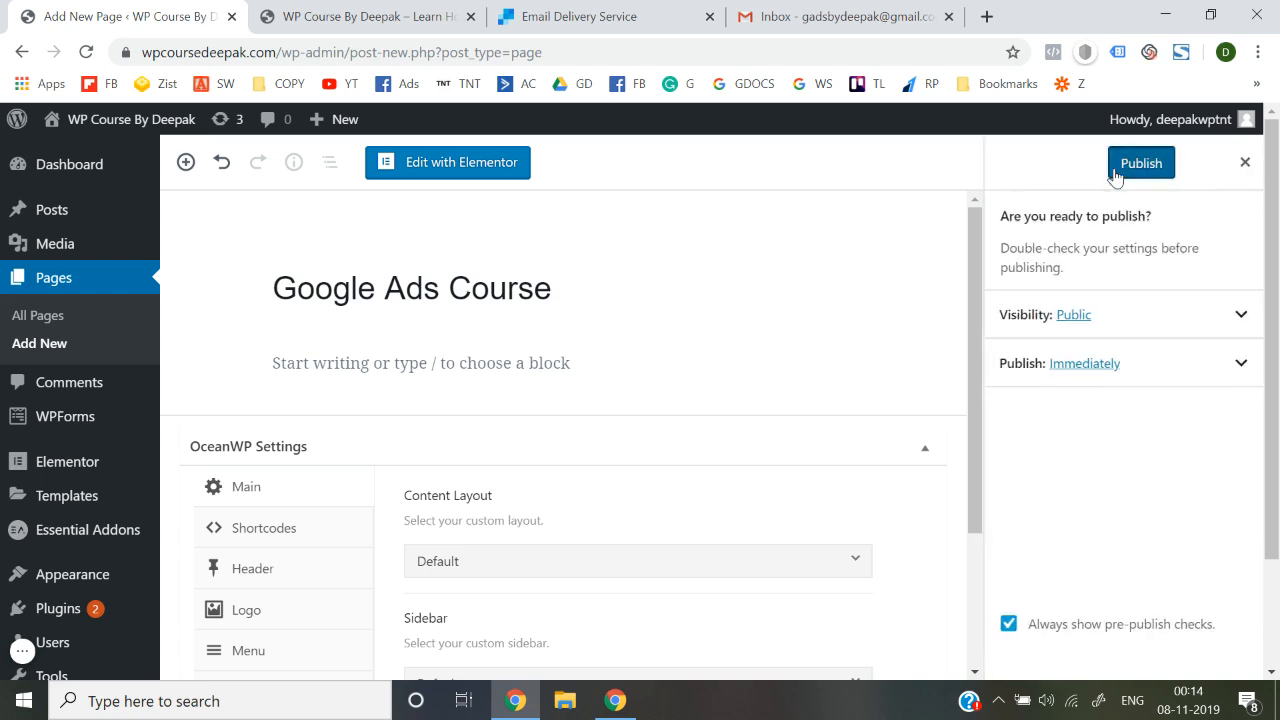
pyautogui.click(1140, 166)
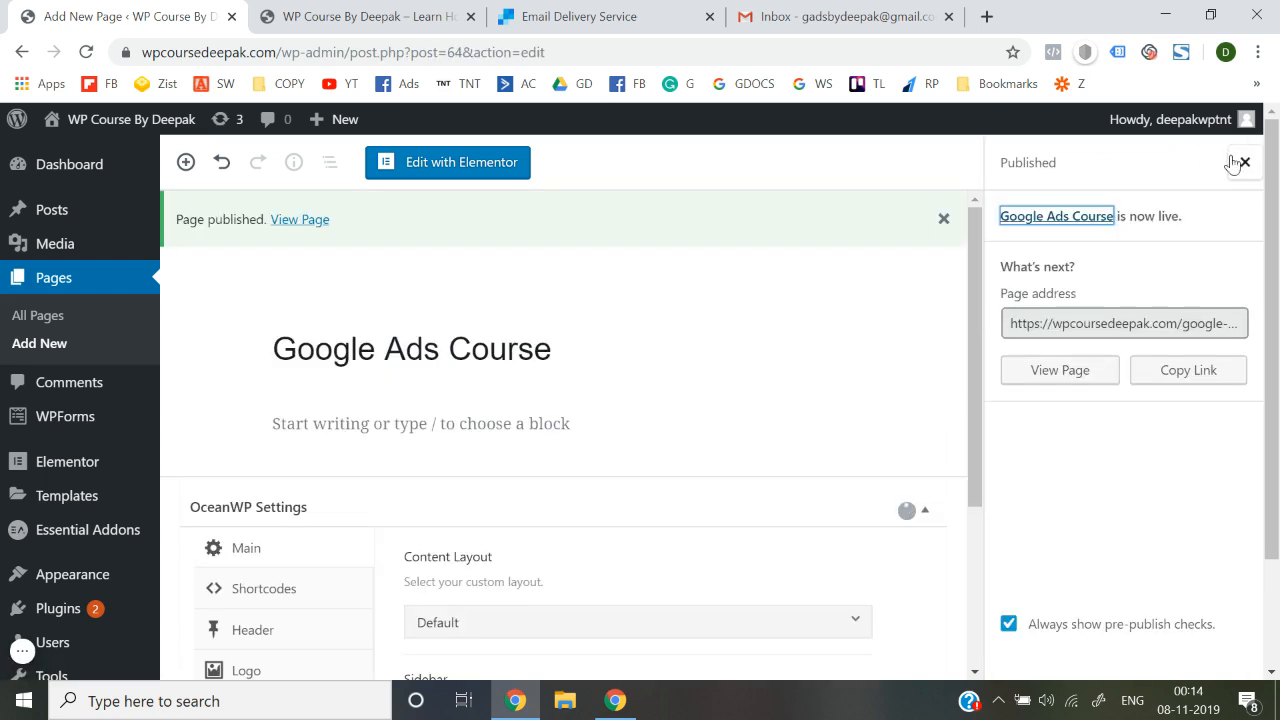
pyautogui.click(1245, 162)
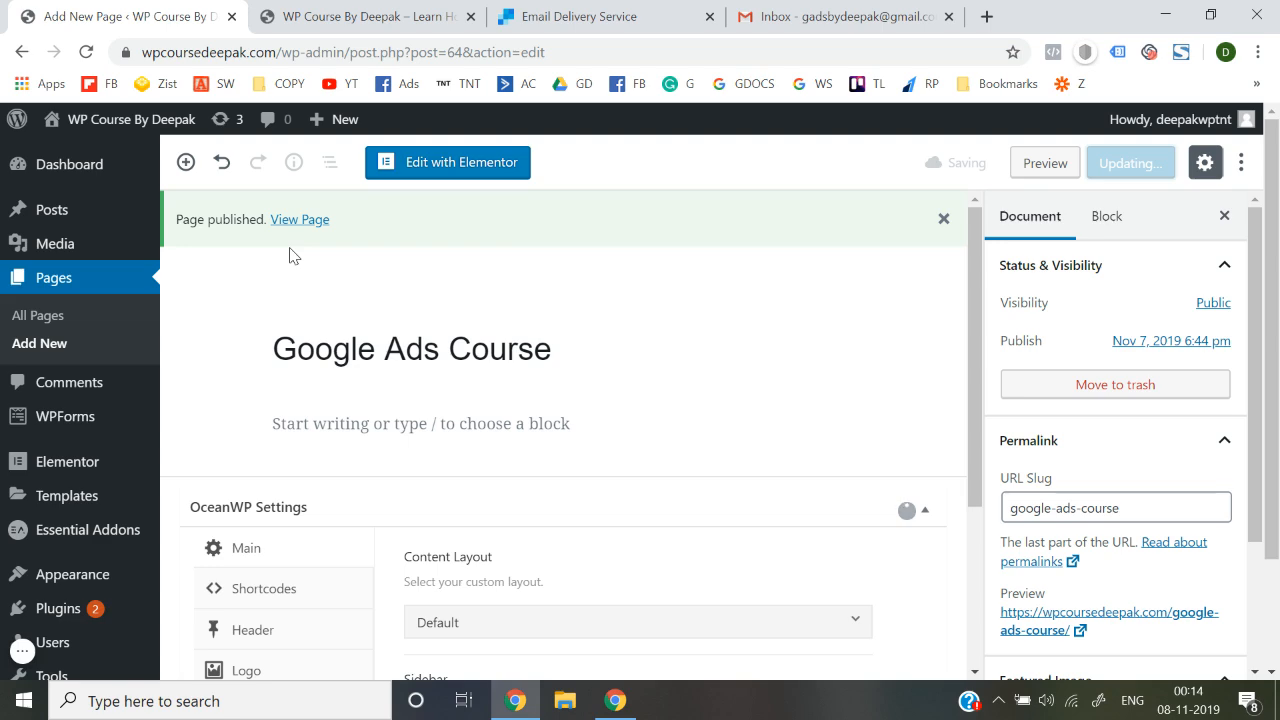
pyautogui.click(366, 16)
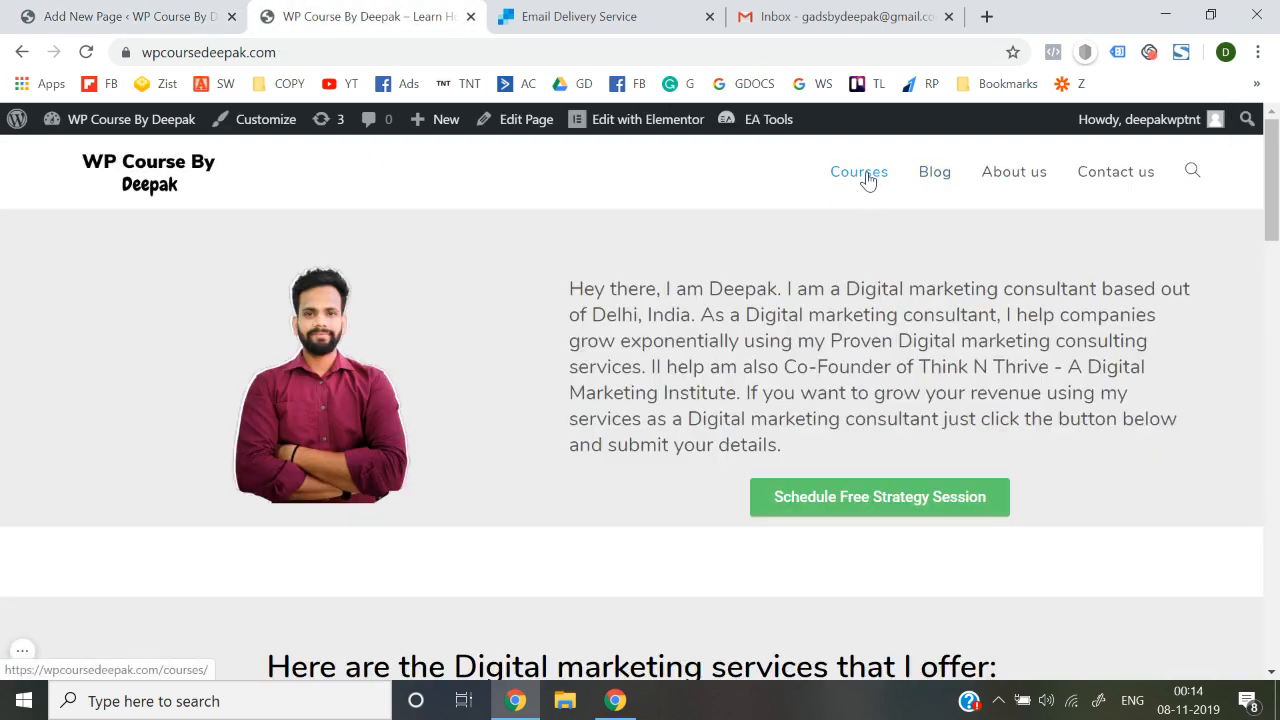
# Go to the site's navigation menu settings for the Header Menu
pyautogui.click(125, 16)
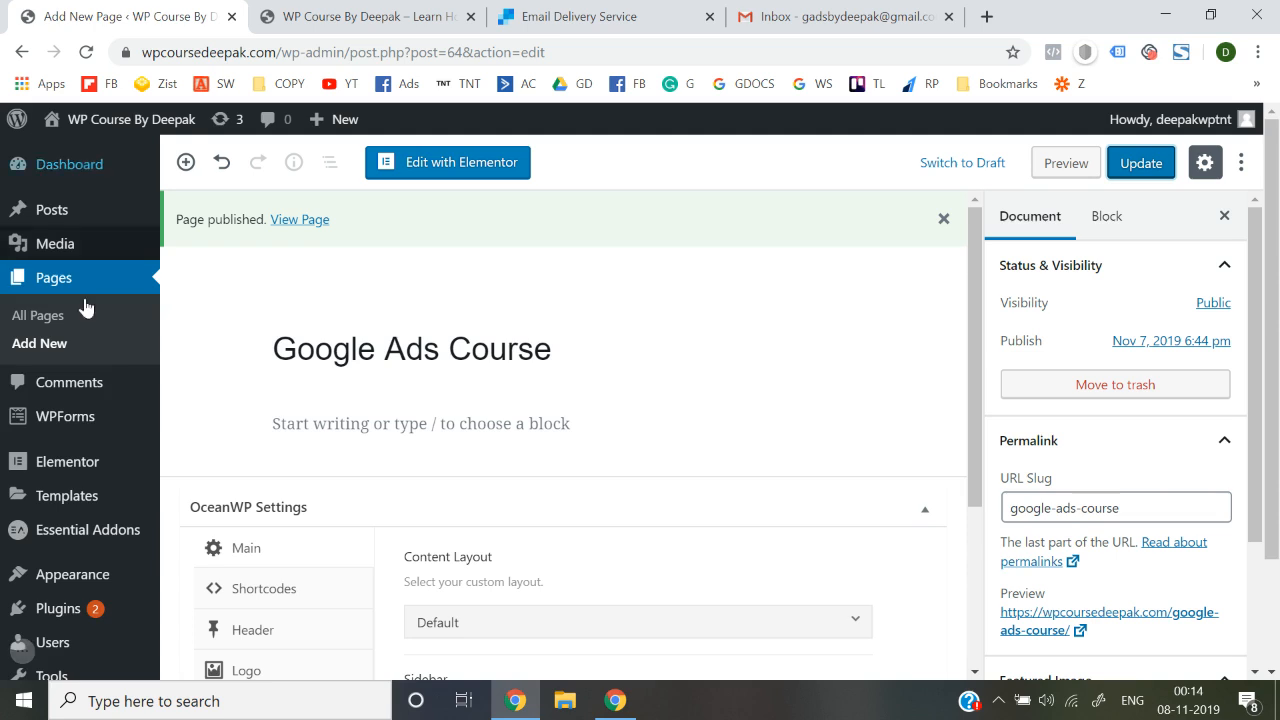
pyautogui.scroll(-1, 62, 395)
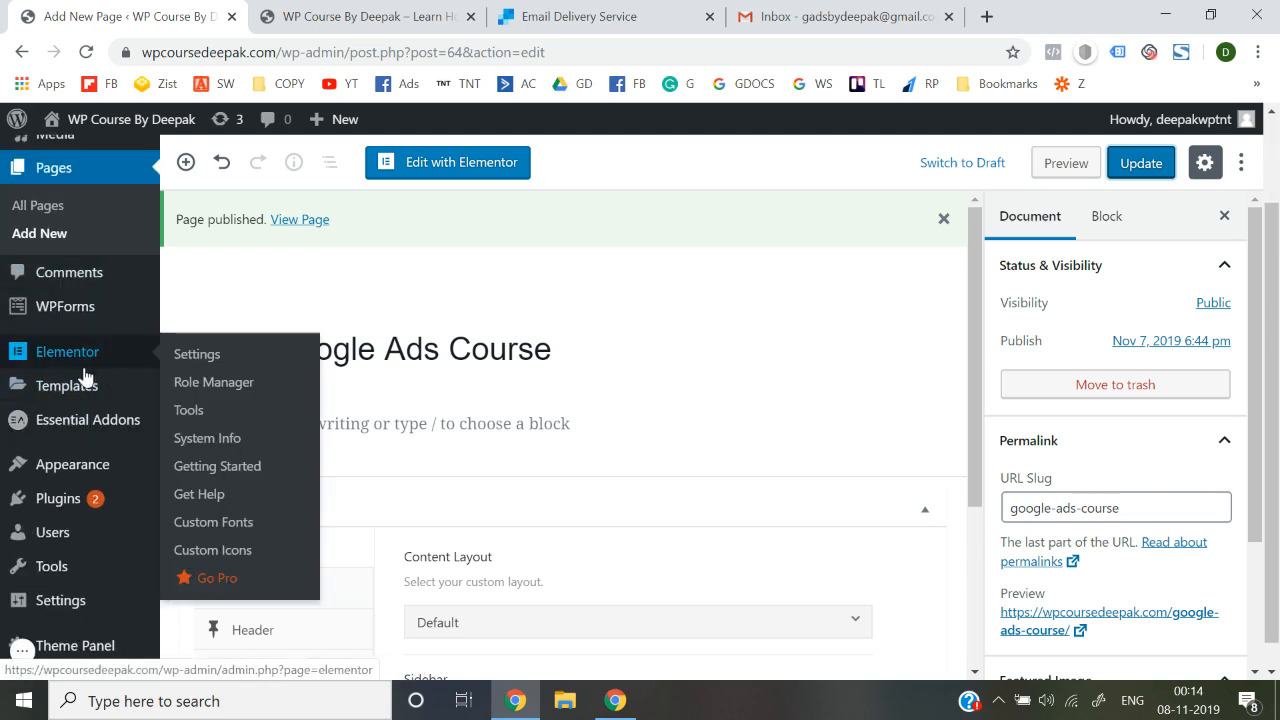
pyautogui.moveTo(98, 333)
pyautogui.moveTo(94, 471)
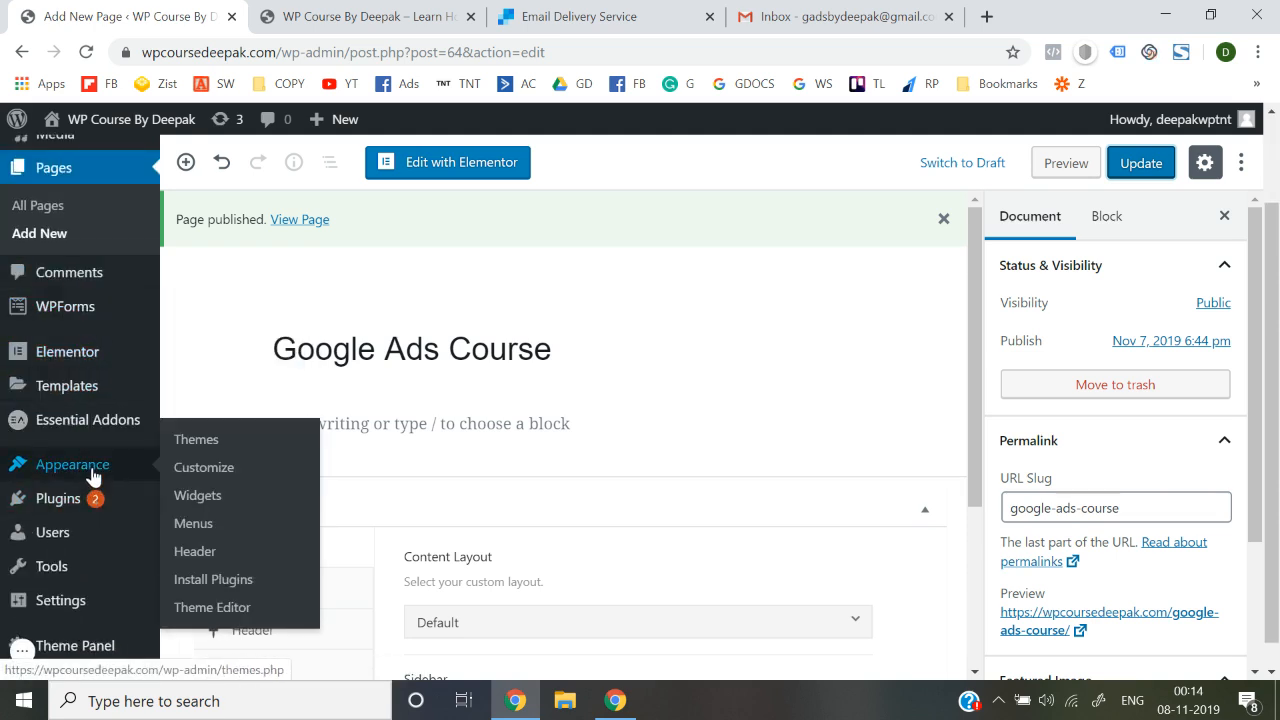
pyautogui.click(197, 525)
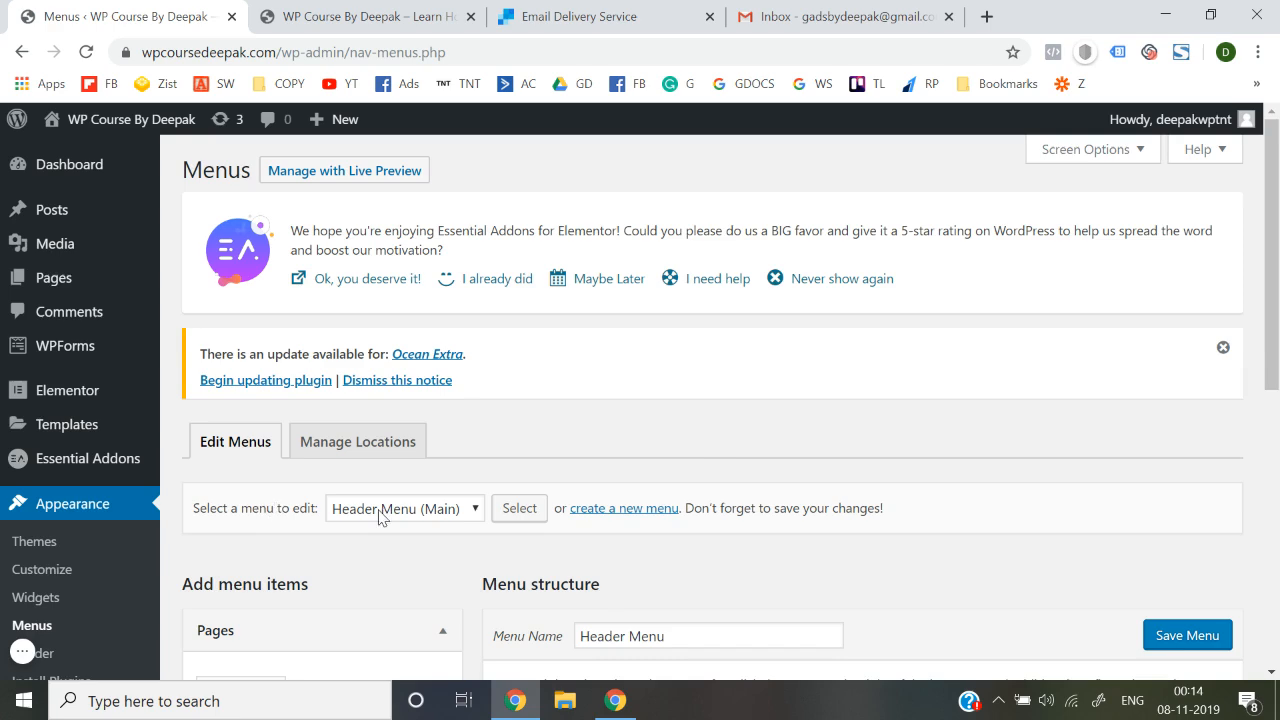
pyautogui.scroll(-3, 385, 520)
pyautogui.scroll(-2, 563, 428)
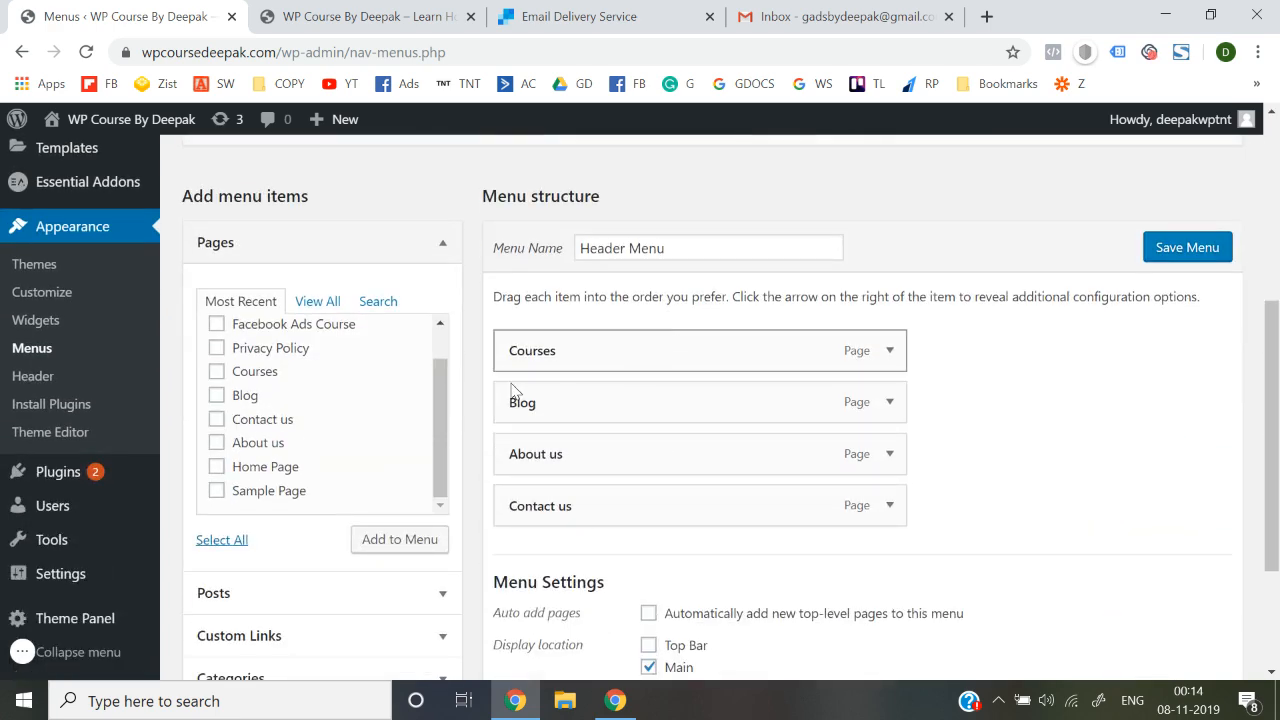
pyautogui.scroll(1, 286, 437)
pyautogui.scroll(1, 267, 433)
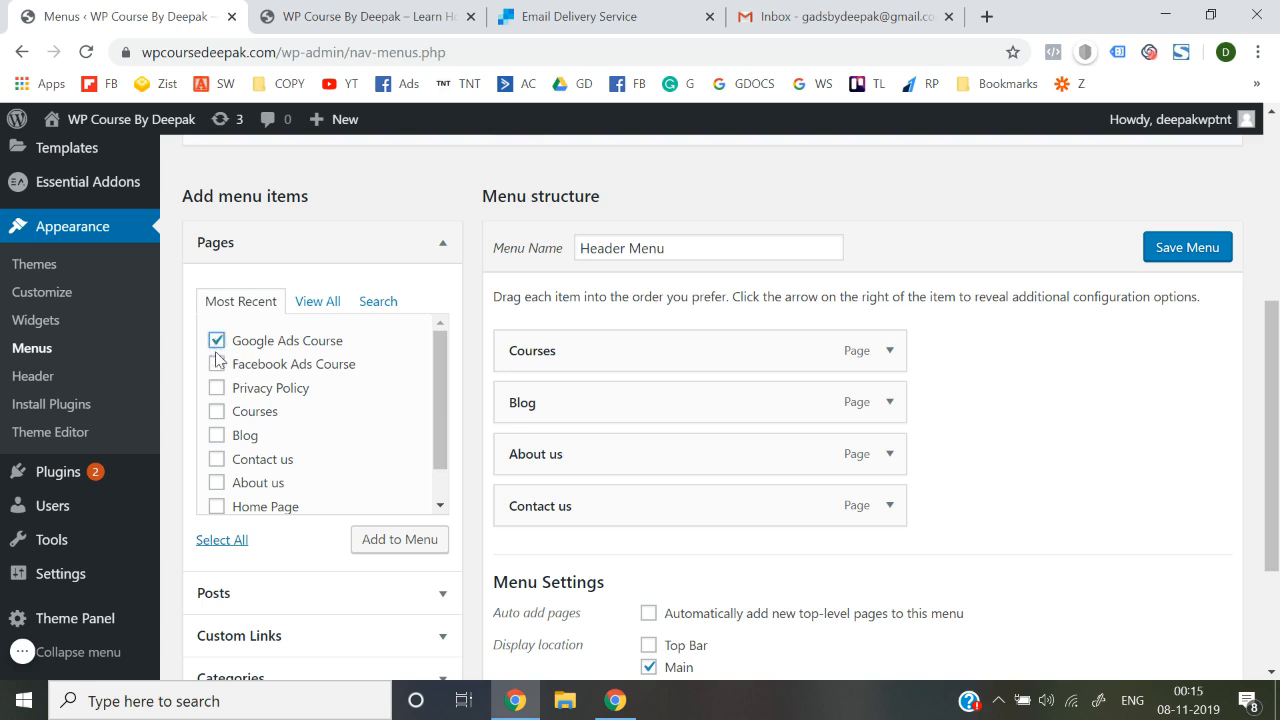
# Add Google Ads Course and Facebook Ads Course under Courses, and save the menu
pyautogui.click(387, 548)
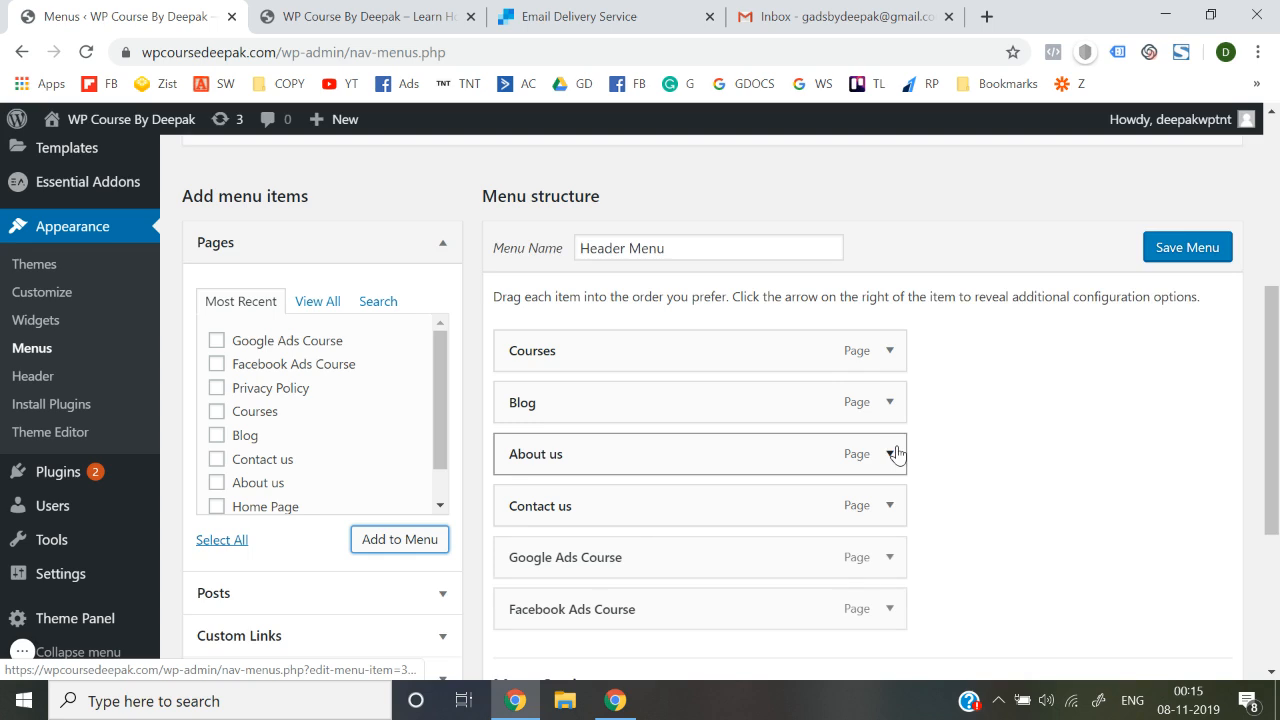
pyautogui.scroll(-1, 894, 451)
pyautogui.moveTo(551, 521); pyautogui.dragTo(600, 367)
pyautogui.moveTo(543, 571); pyautogui.dragTo(553, 412)
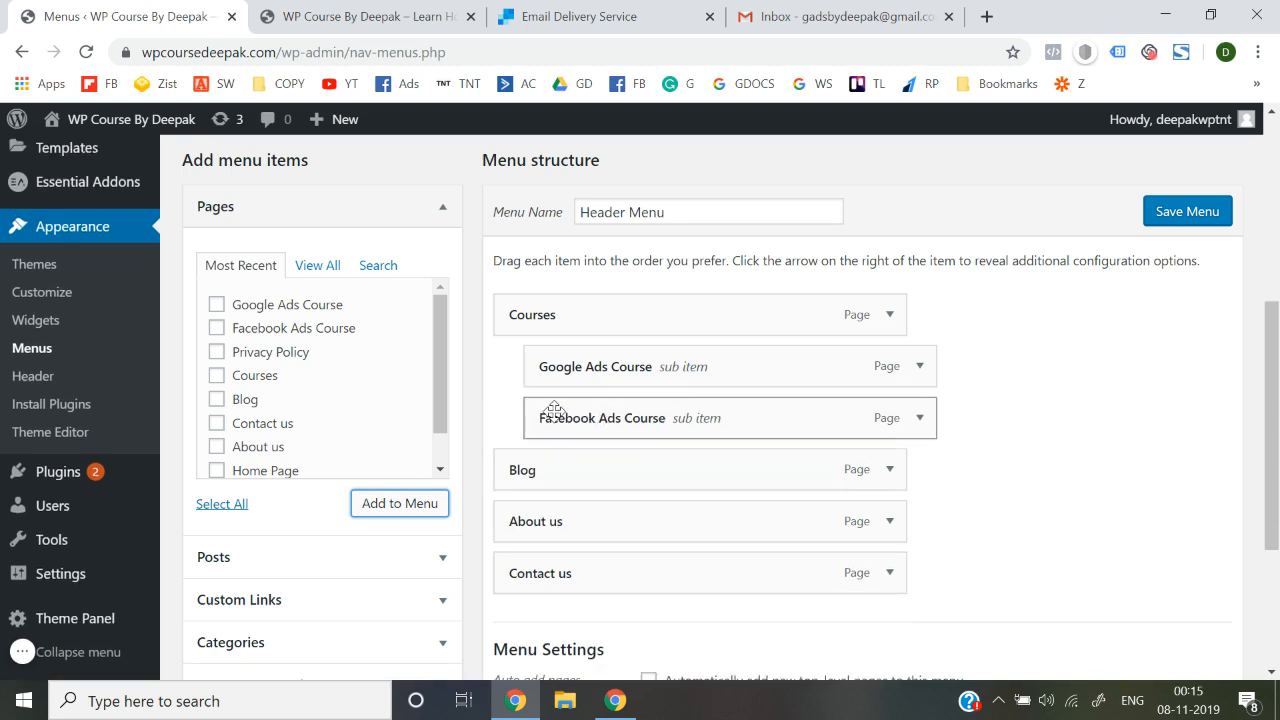
pyautogui.click(1183, 214)
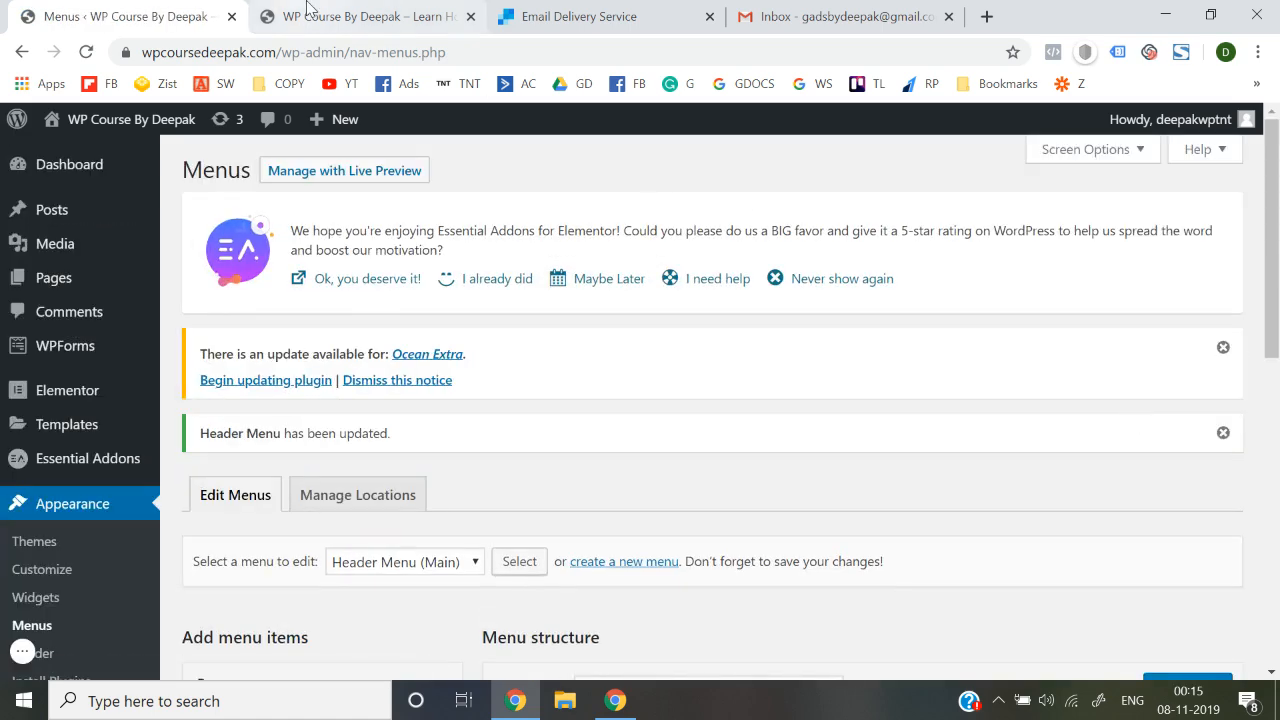
pyautogui.click(310, 12)
pyautogui.click(400, 52)
pyautogui.press('Return')
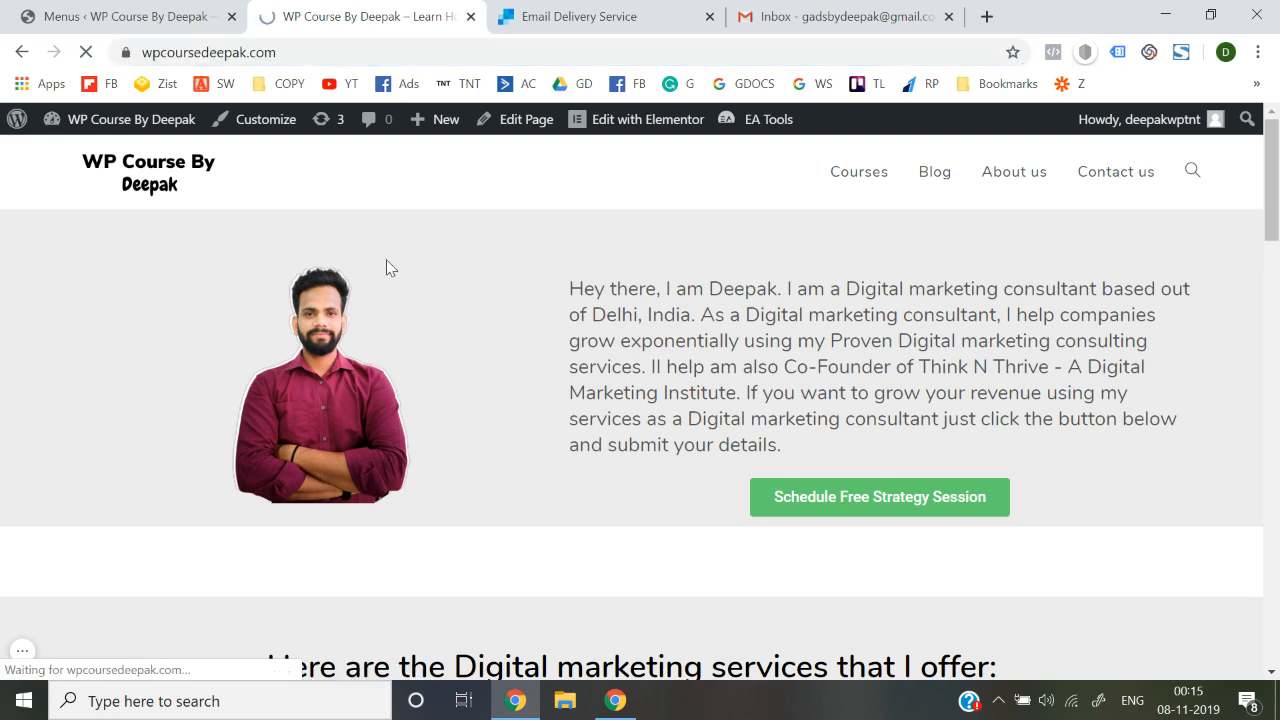
pyautogui.moveTo(891, 177)
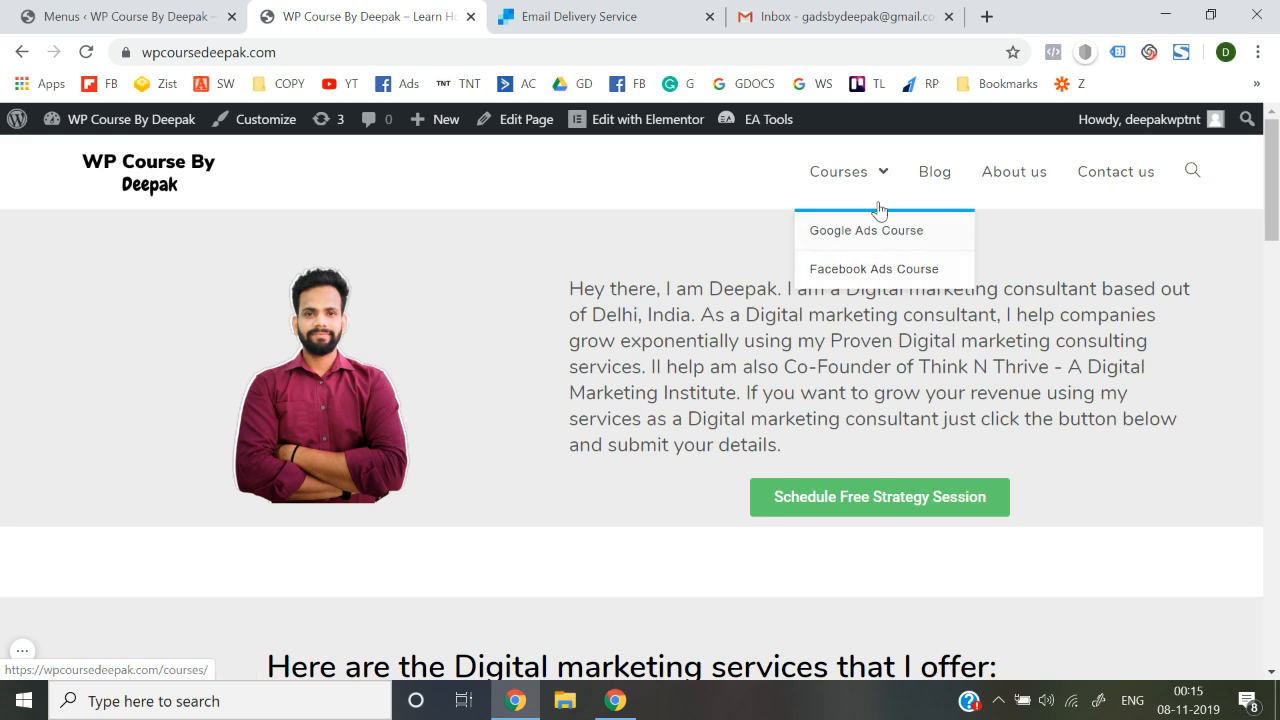
pyautogui.click(838, 178)
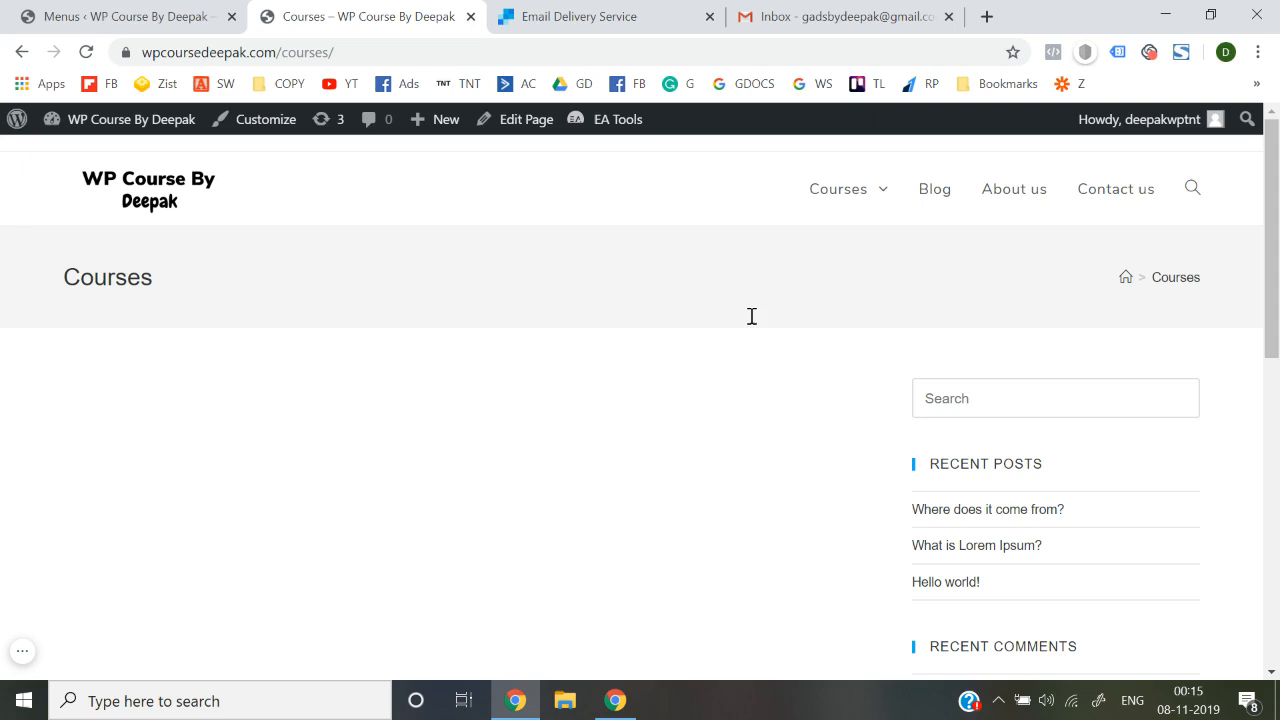
pyautogui.moveTo(878, 198)
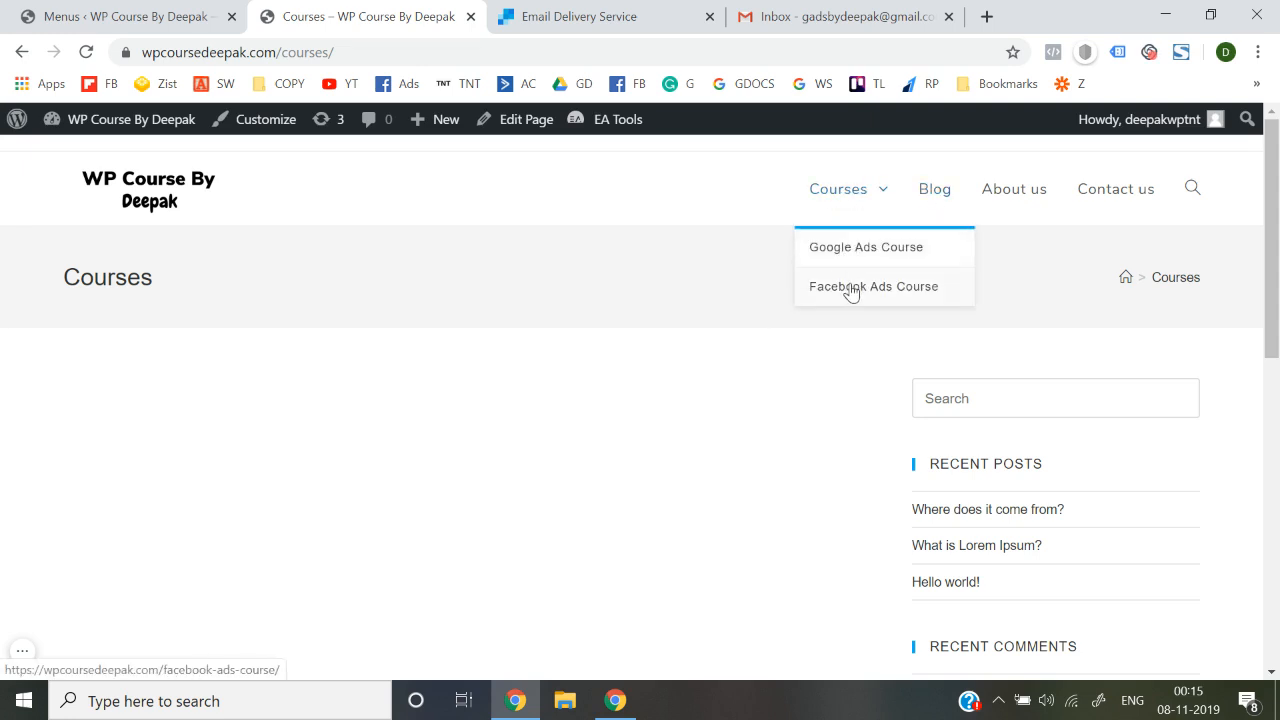
pyautogui.click(842, 203)
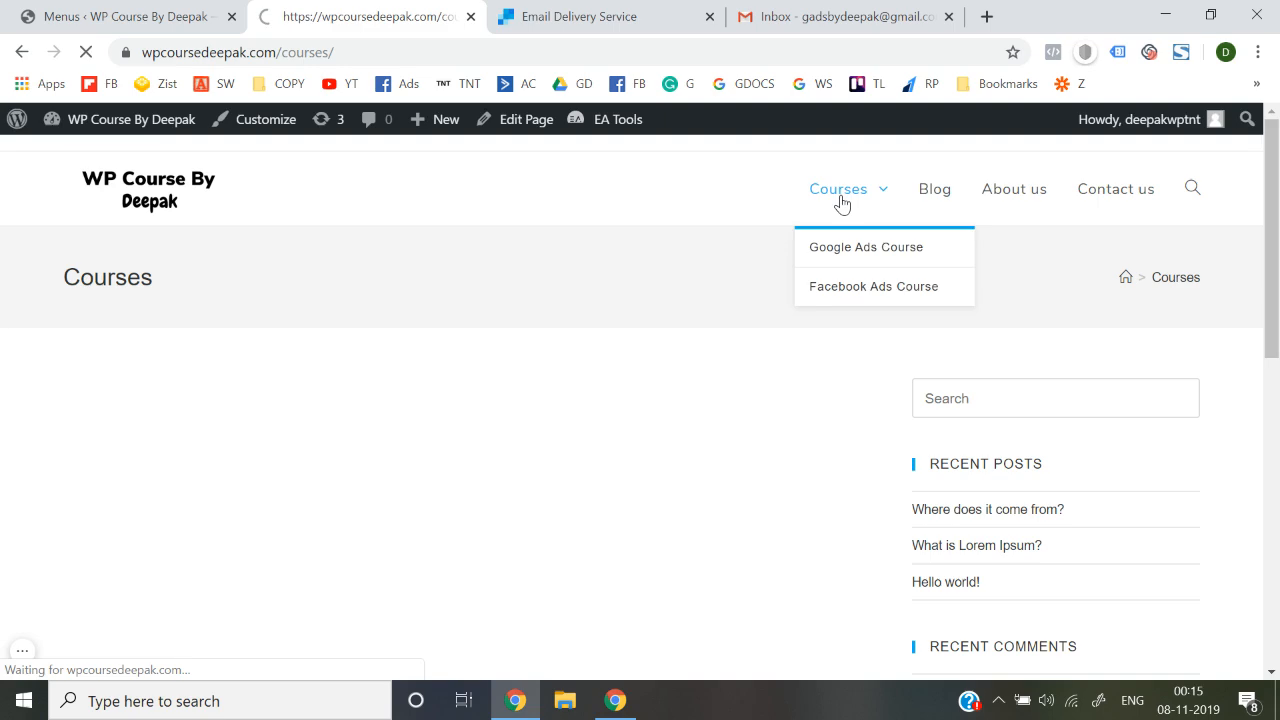
pyautogui.click(137, 8)
pyautogui.scroll(-5, 471, 477)
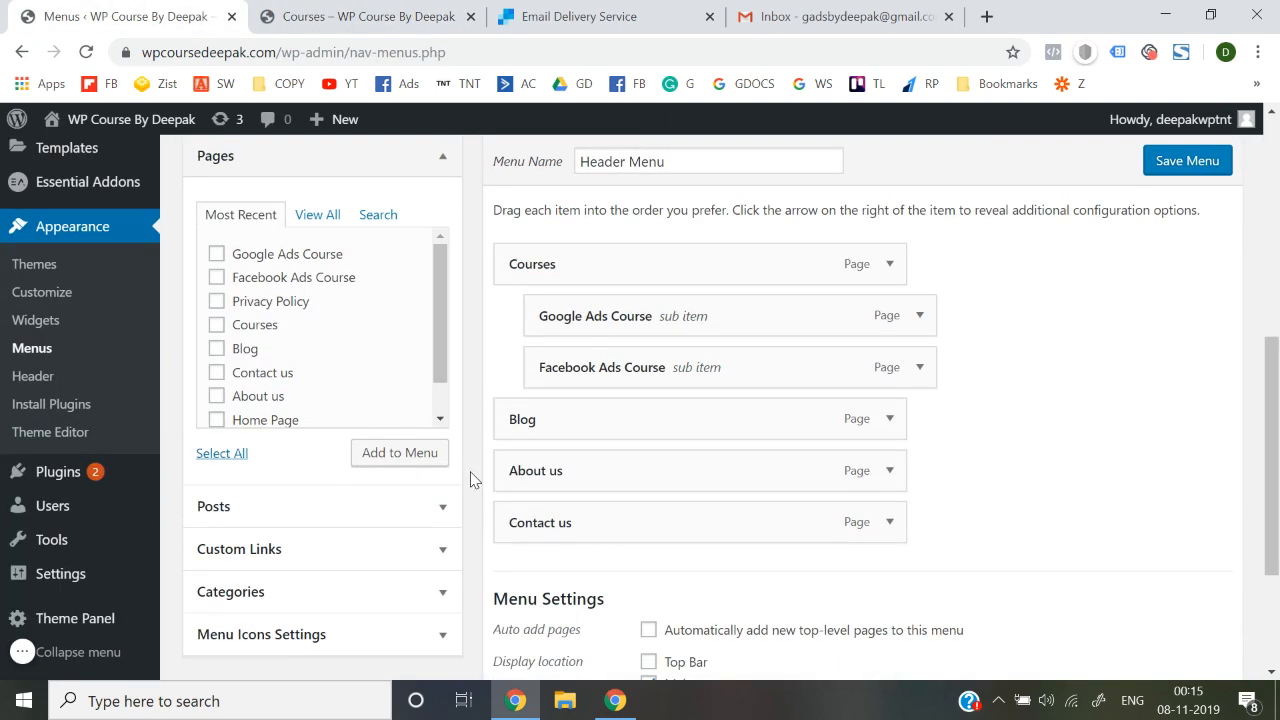
# Tick Disable link on the Courses menu item and save the Header Menu
pyautogui.click(888, 264)
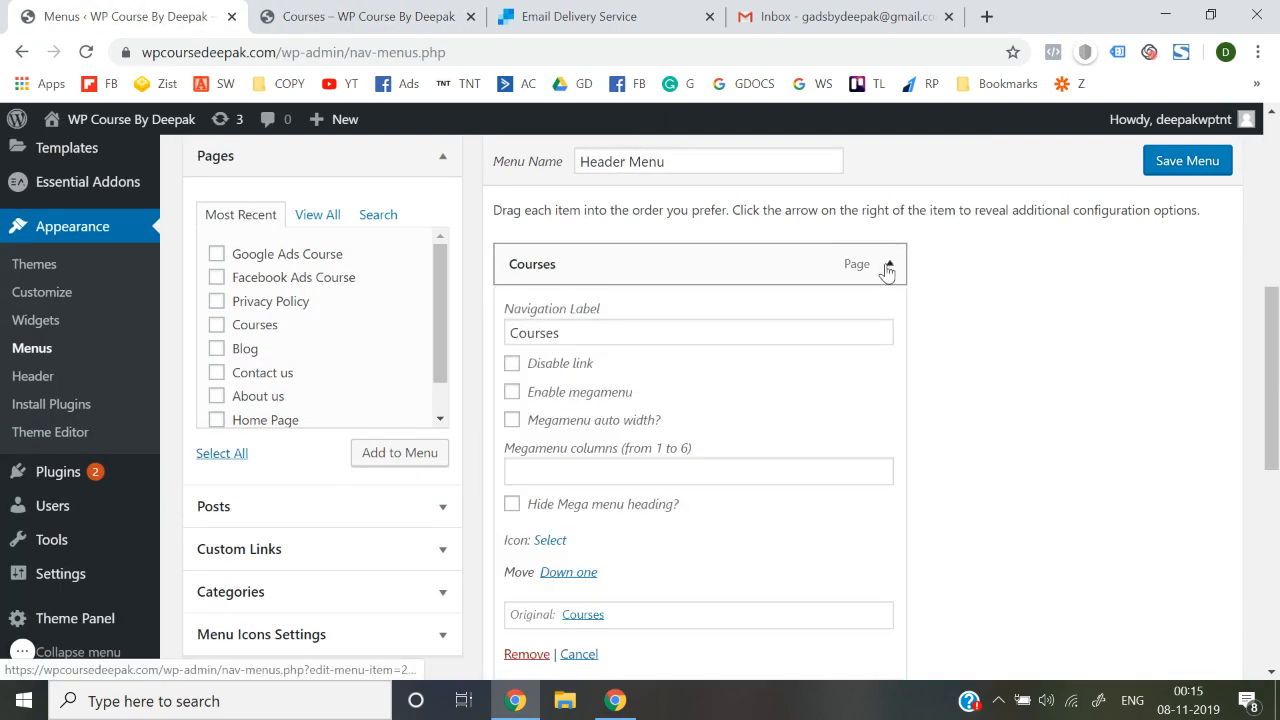
pyautogui.click(513, 365)
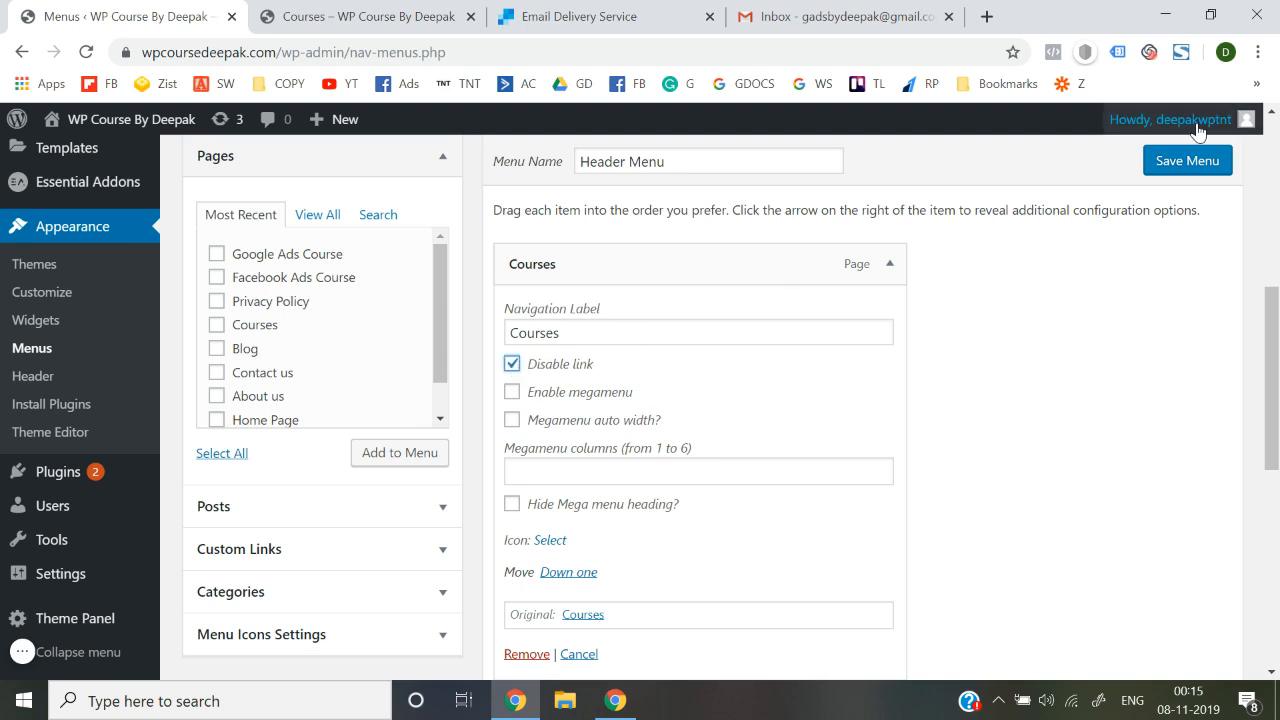
pyautogui.scroll(-1, 1130, 445)
pyautogui.scroll(-8, 1130, 445)
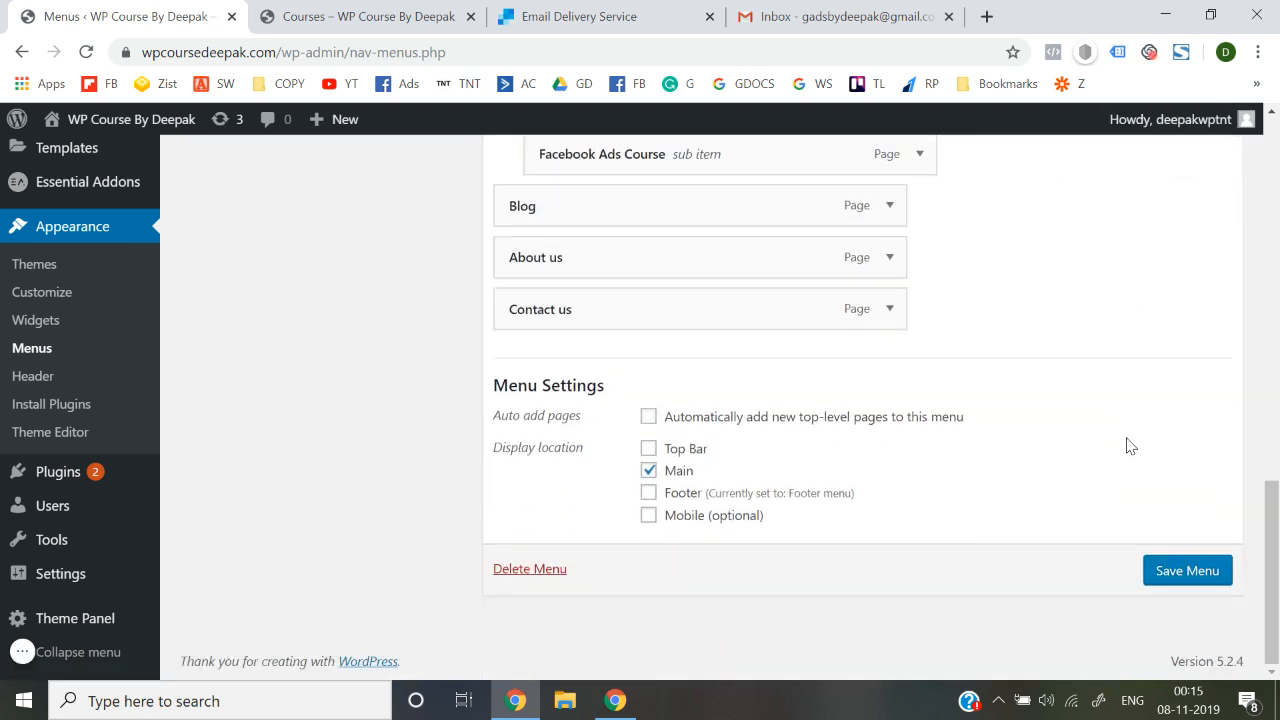
pyautogui.click(1172, 569)
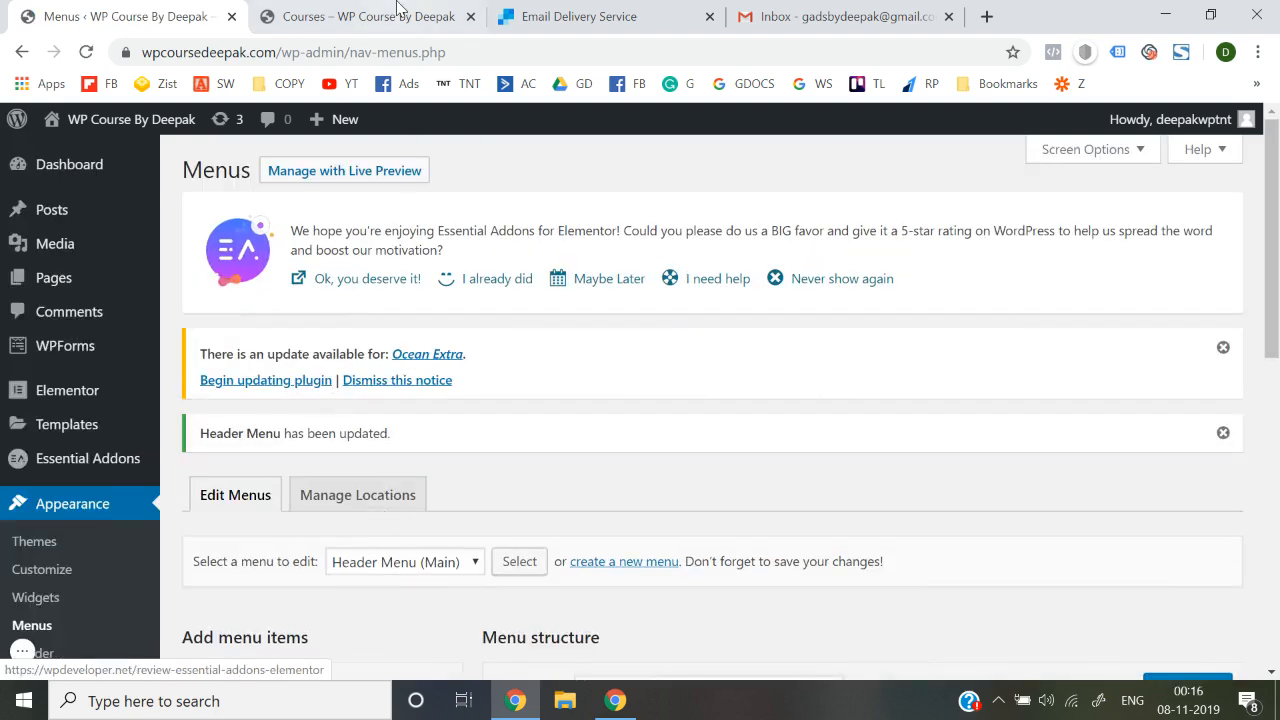
# On the live site, open the Google Ads Course page from the Courses dropdown
pyautogui.click(397, 12)
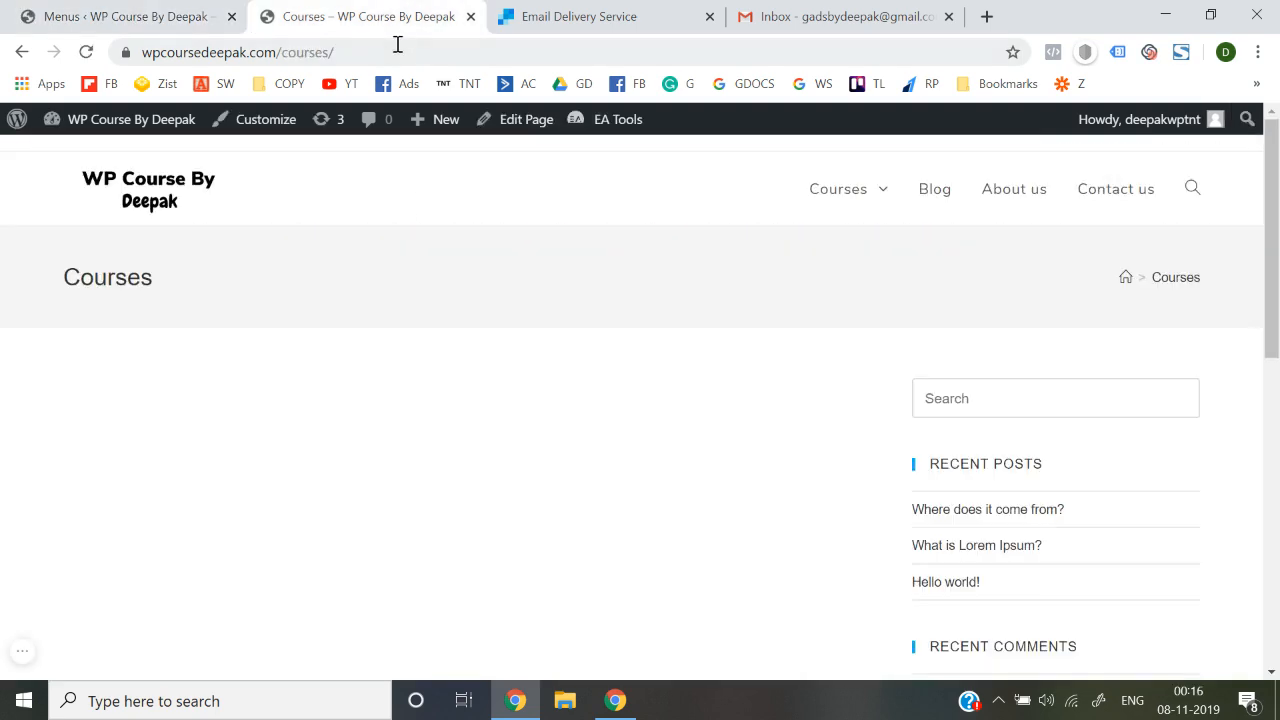
pyautogui.click(140, 190)
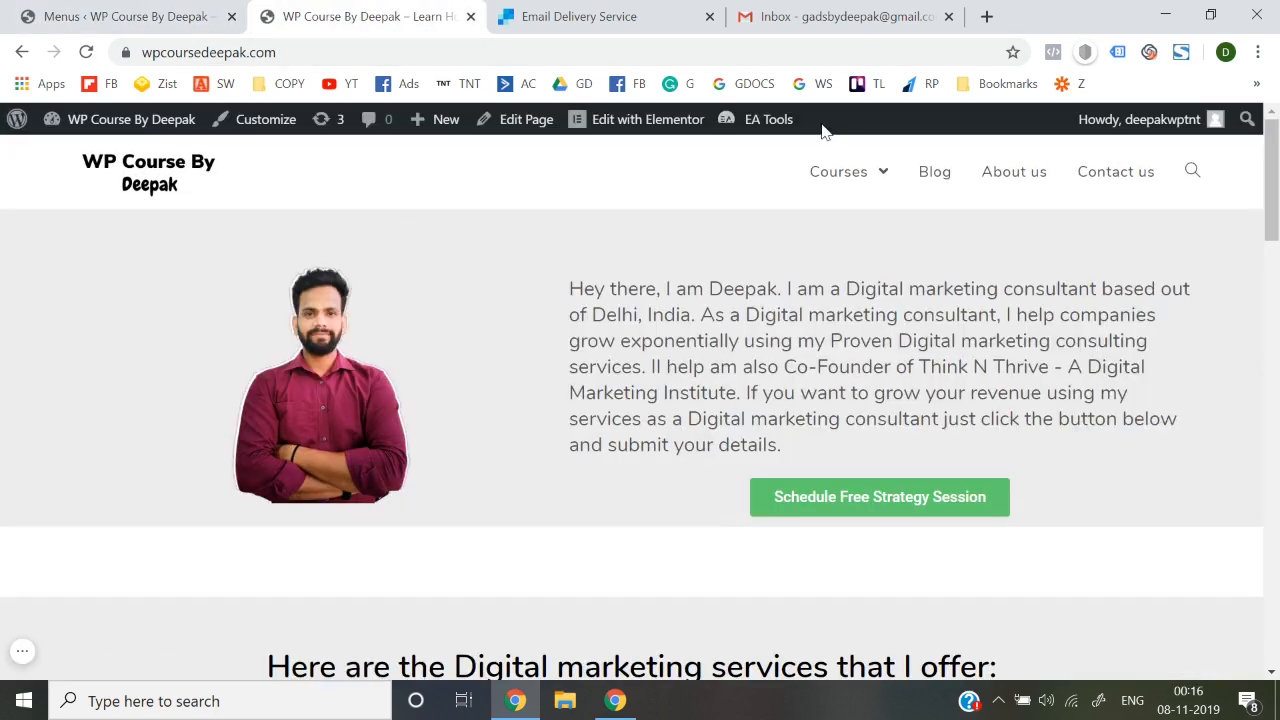
pyautogui.moveTo(866, 183)
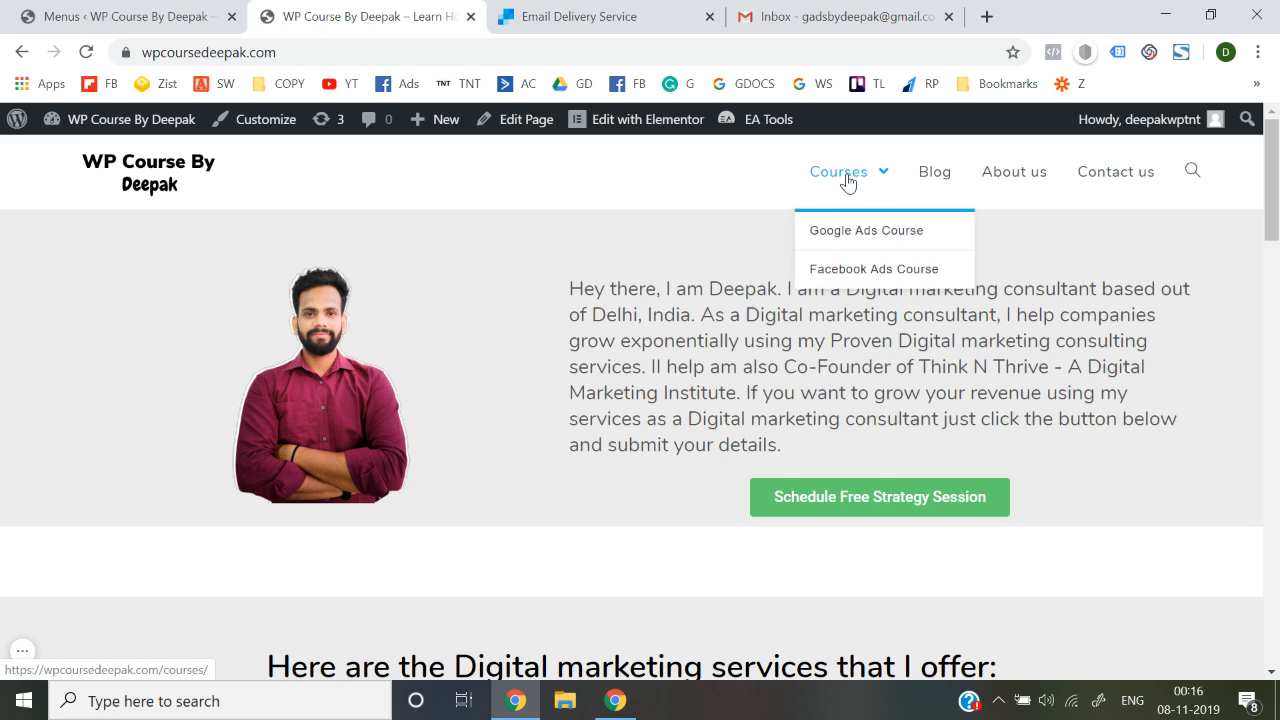
pyautogui.click(847, 245)
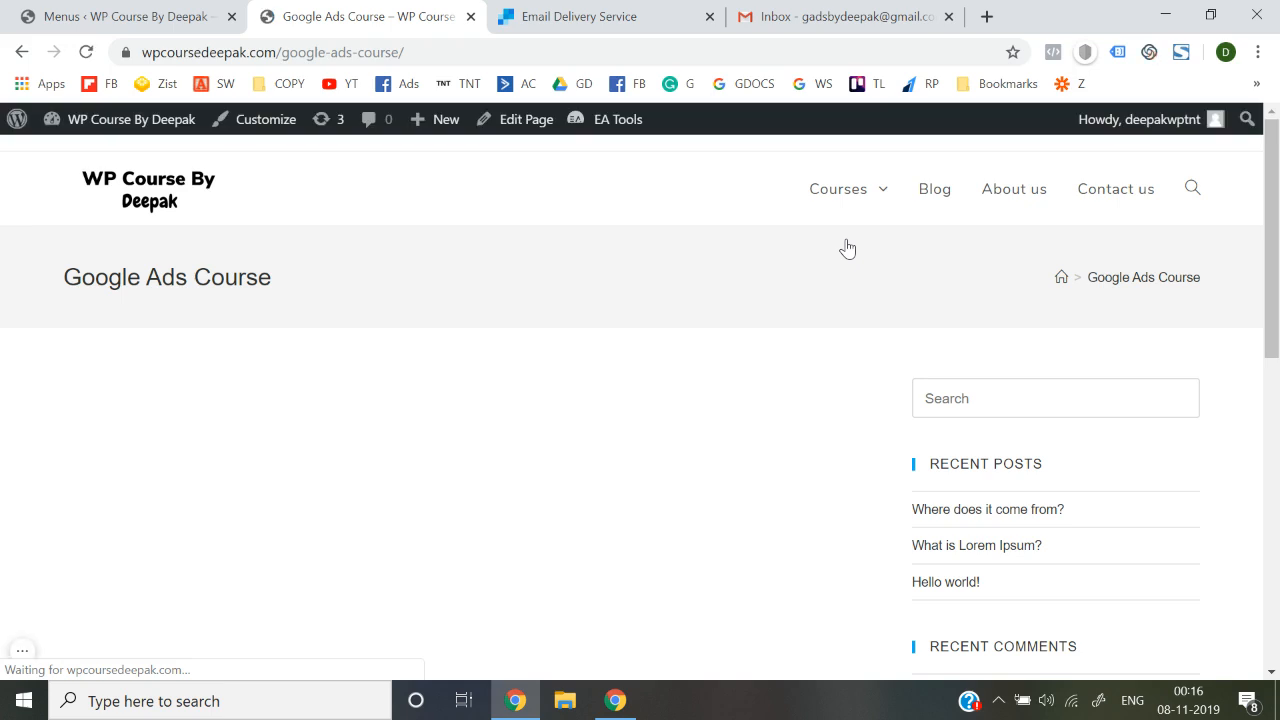
# Go back to the homepage, open the Contact us page, then return to the admin tab
pyautogui.moveTo(856, 195)
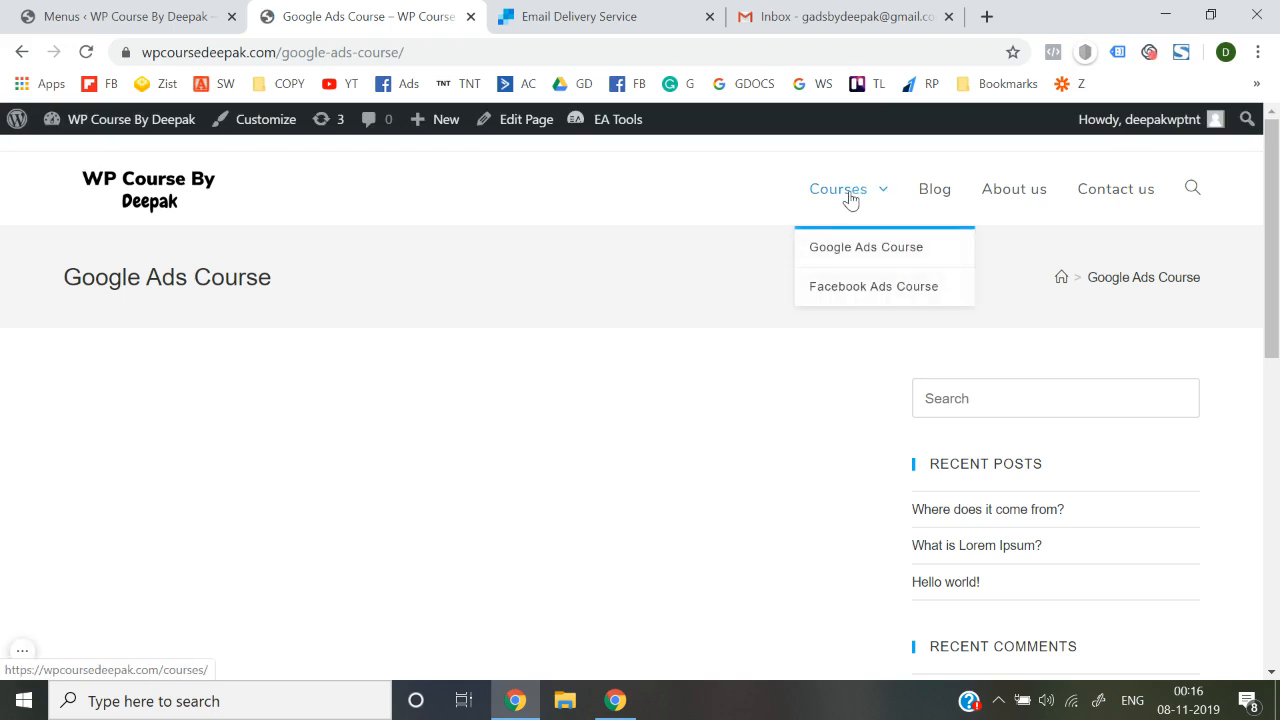
pyautogui.click(150, 201)
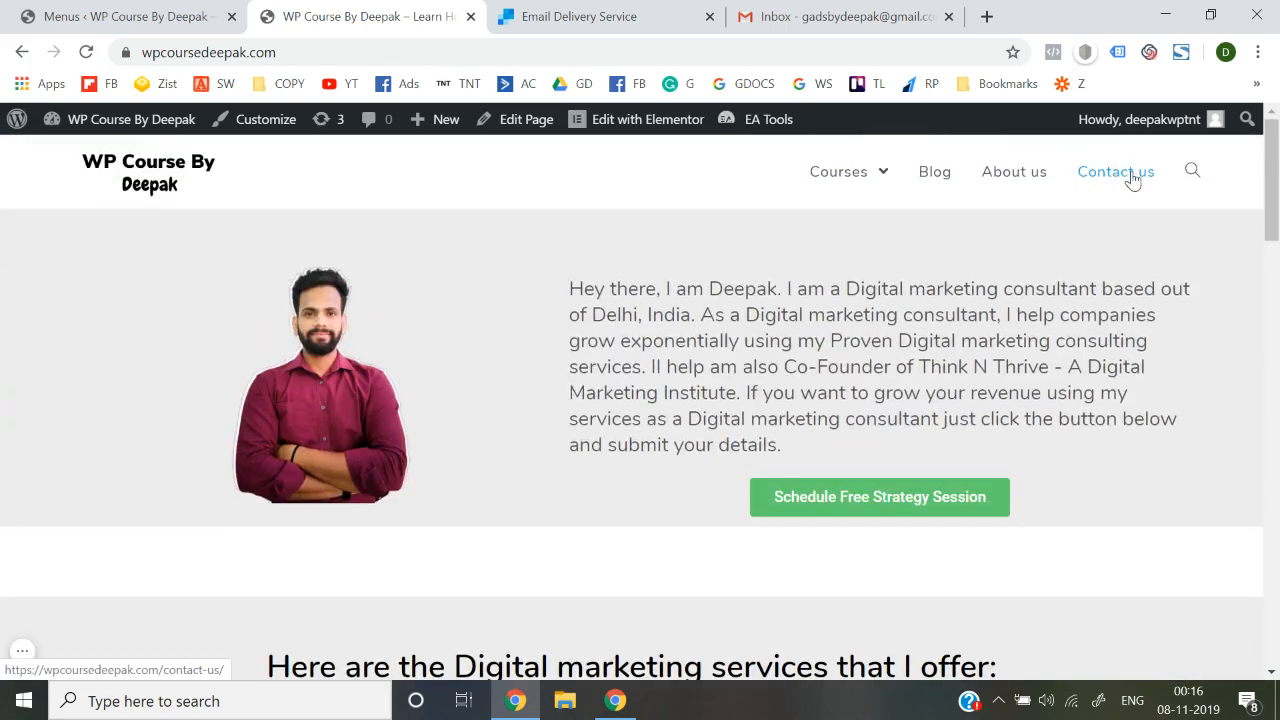
pyautogui.click(1108, 173)
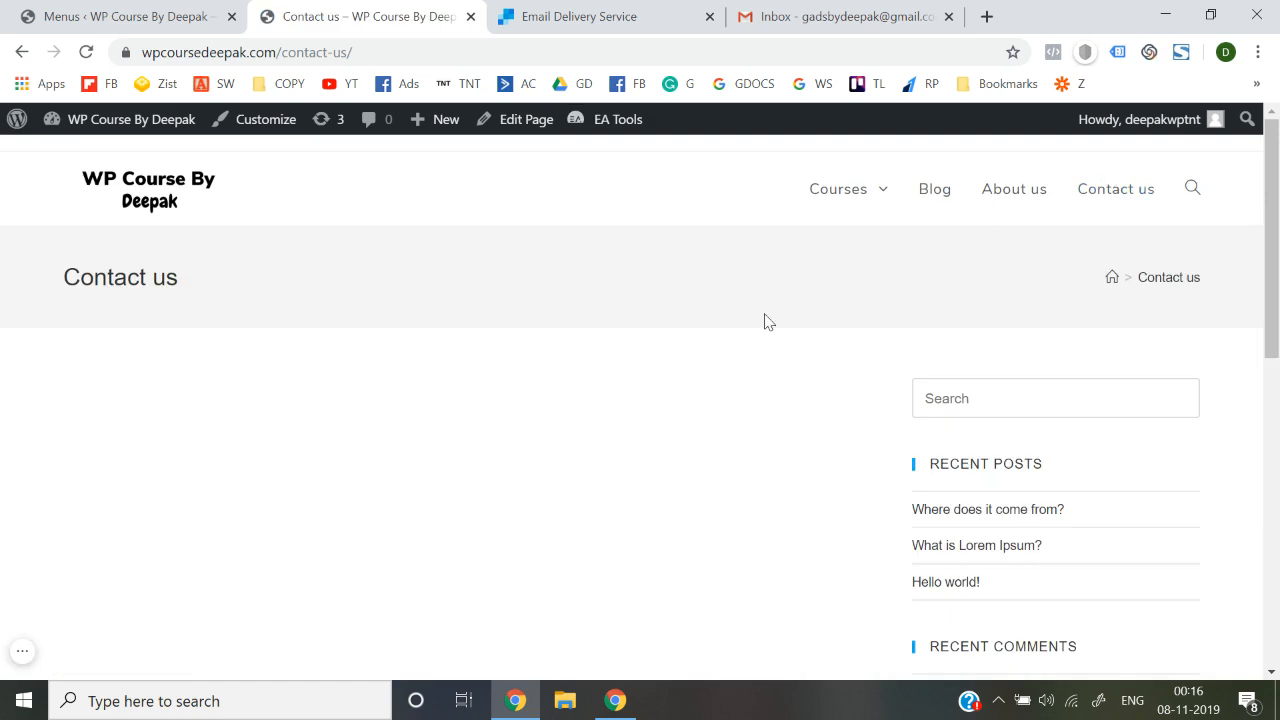
pyautogui.click(157, 16)
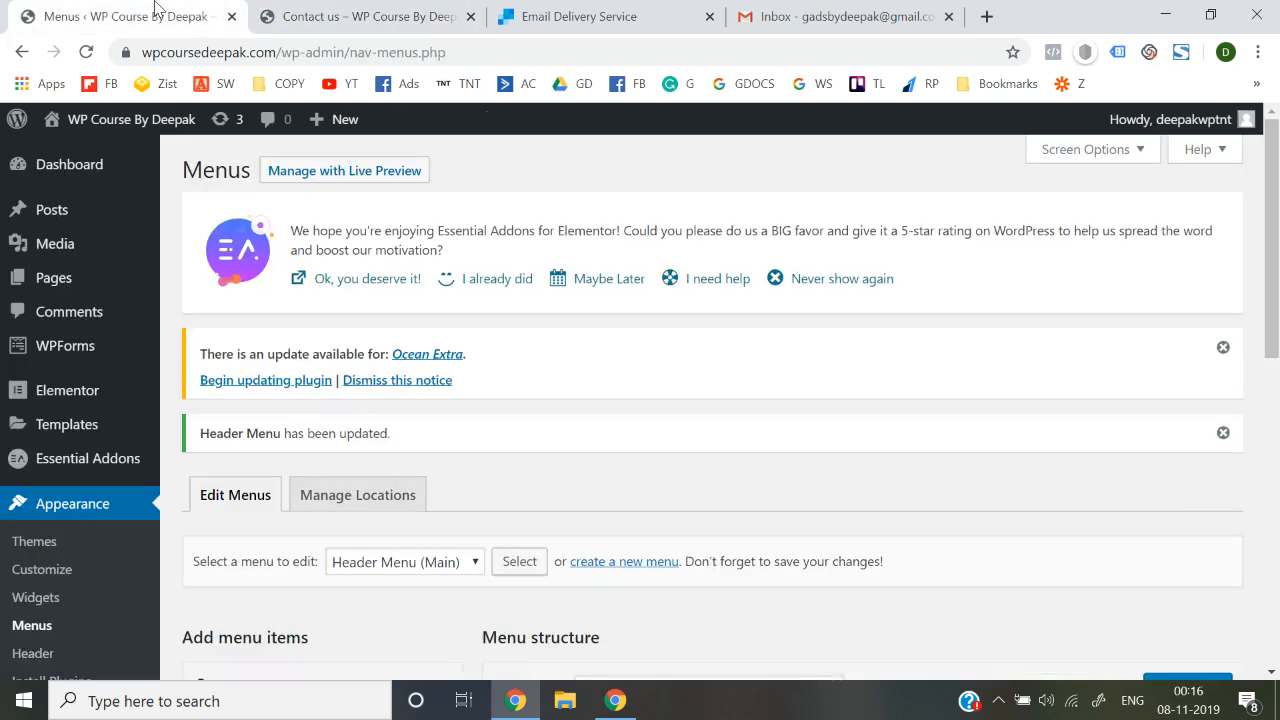
# Find Contact us under Pages > All Pages and open it in Elementor
pyautogui.moveTo(93, 291)
pyautogui.click(191, 288)
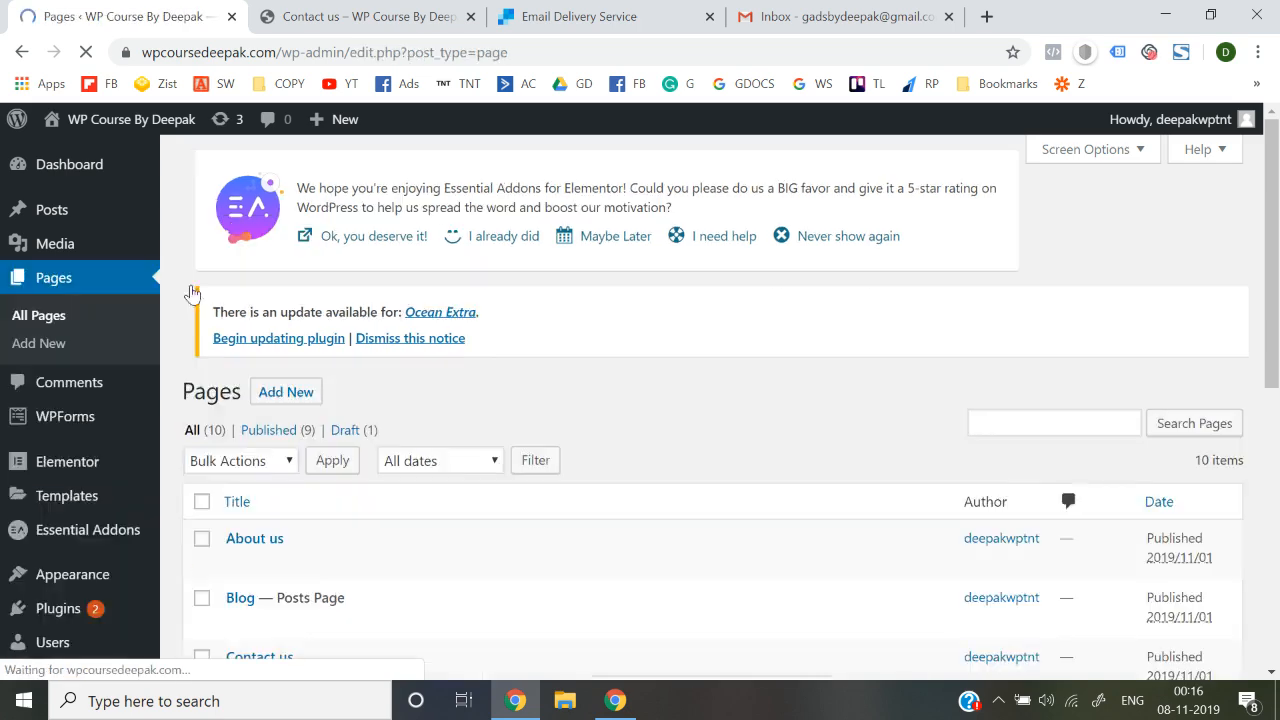
pyautogui.scroll(-3, 487, 364)
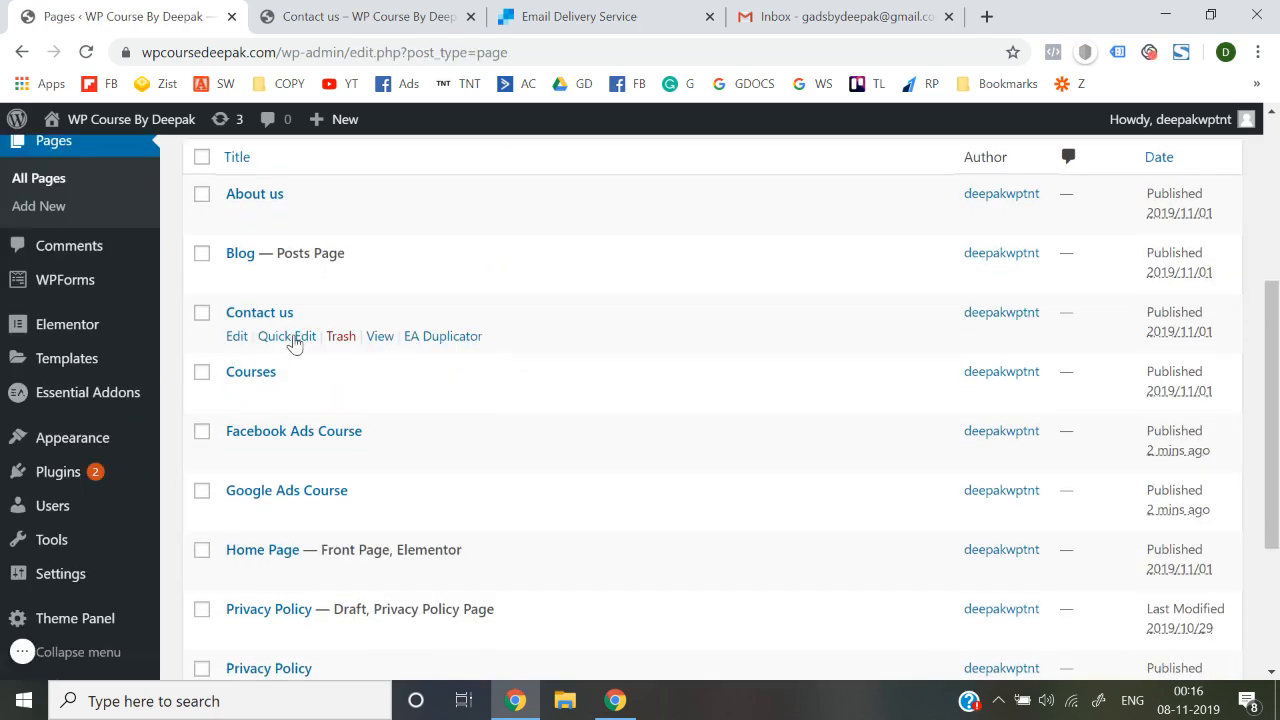
pyautogui.click(243, 338)
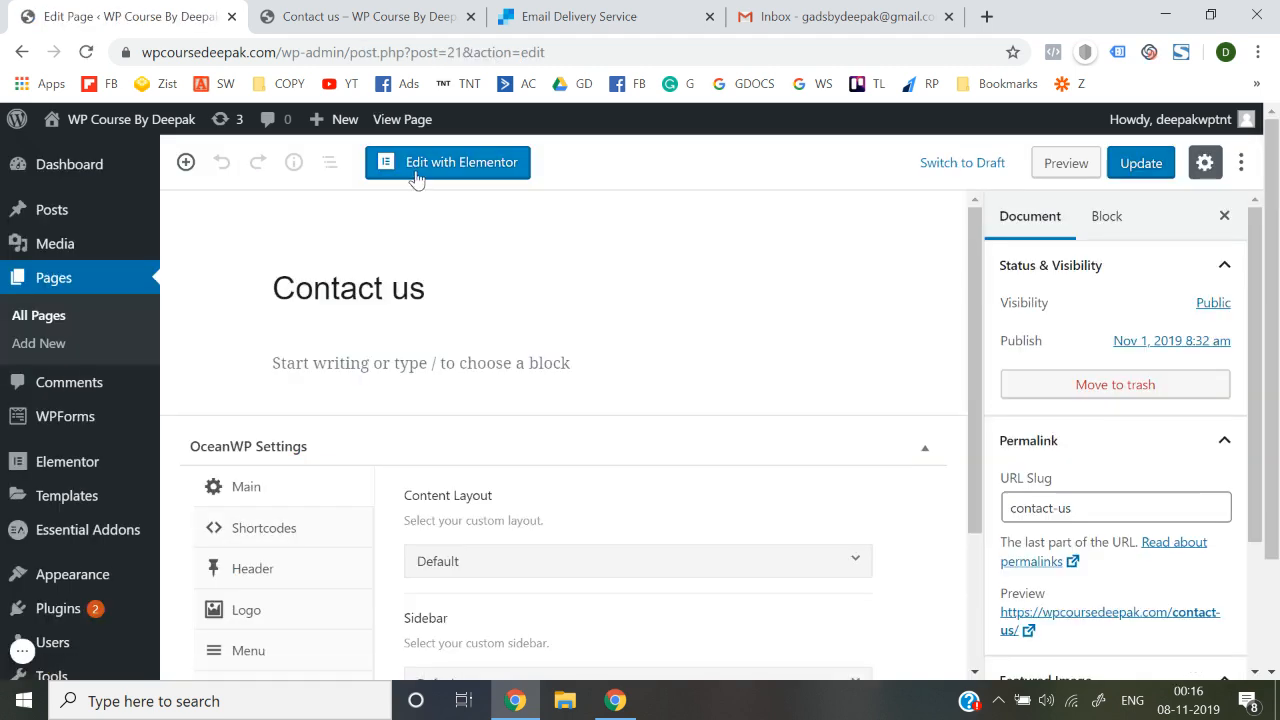
pyautogui.click(415, 170)
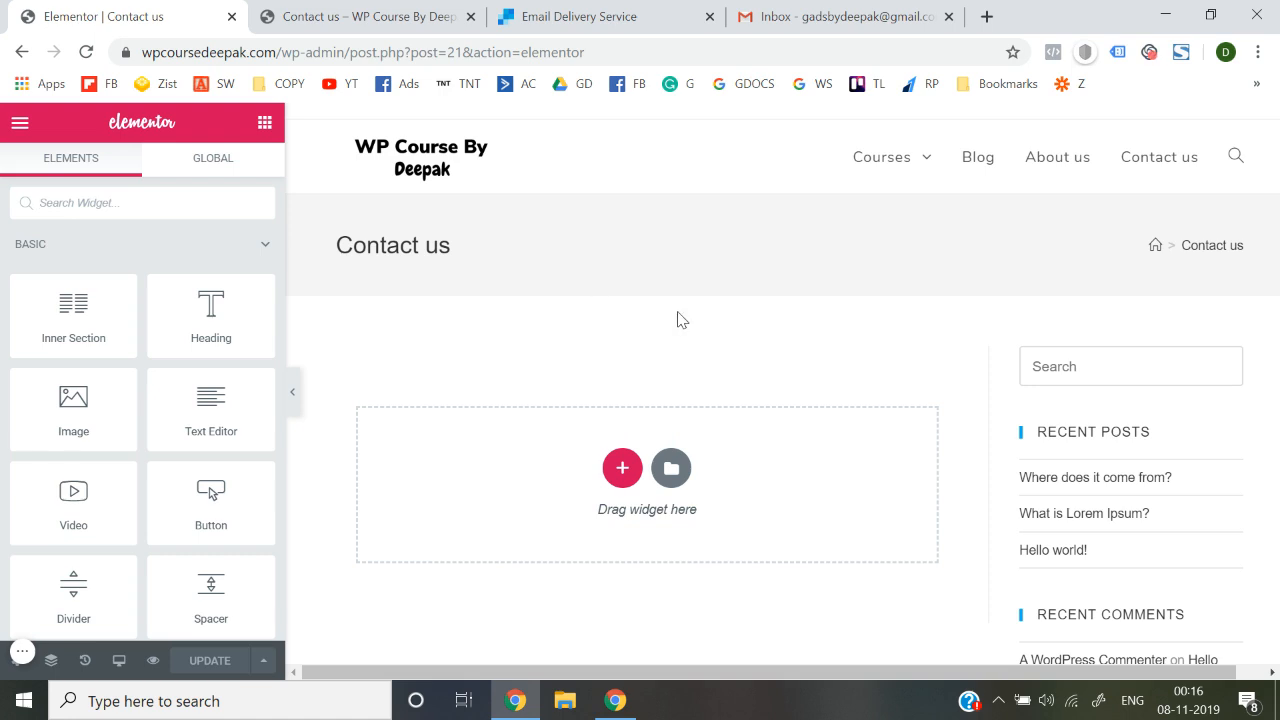
# Leave the empty Contact us page in Elementor using Exit to Dashboard
pyautogui.scroll(-8, 1103, 380)
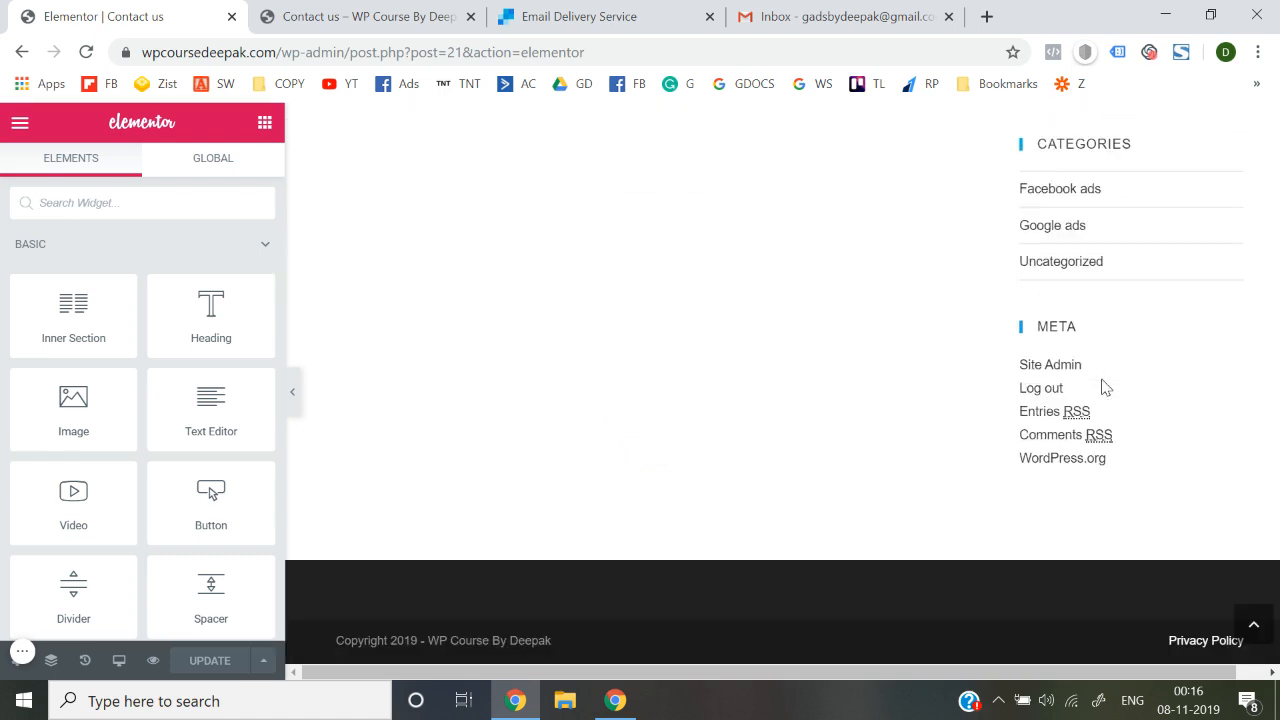
pyautogui.scroll(8, 1103, 385)
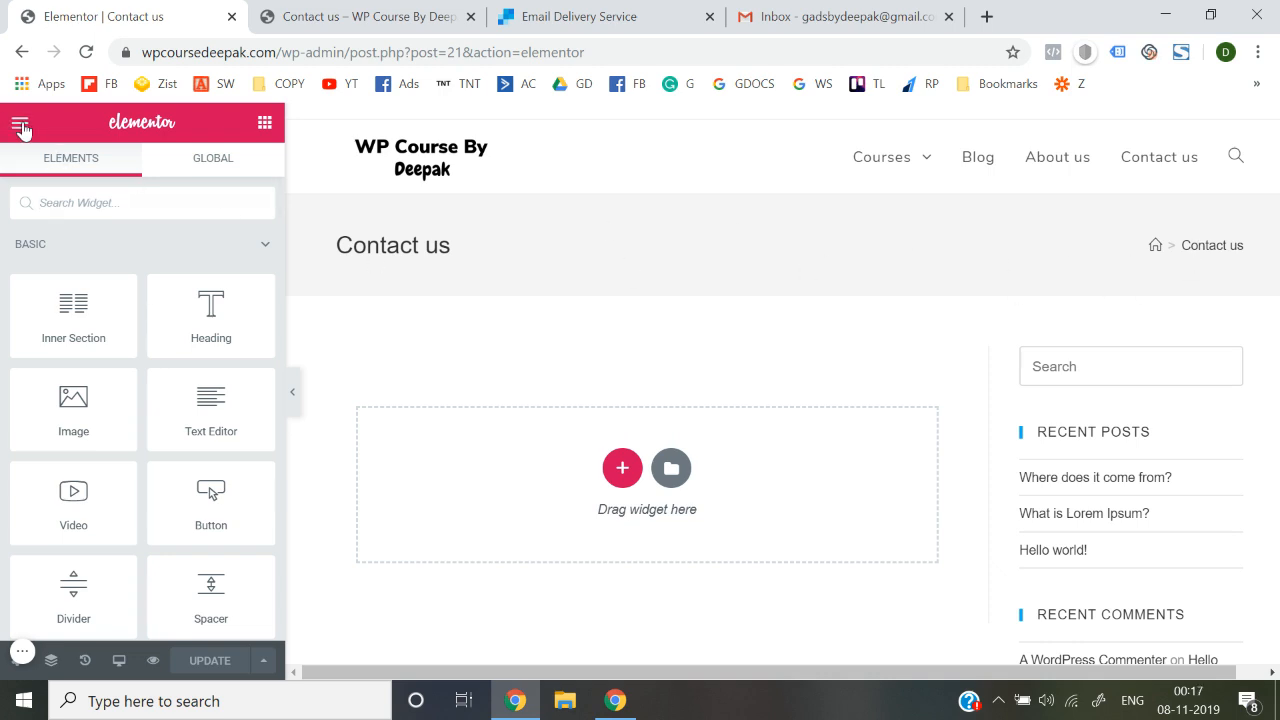
pyautogui.click(20, 127)
pyautogui.scroll(-1, 87, 430)
pyautogui.click(118, 578)
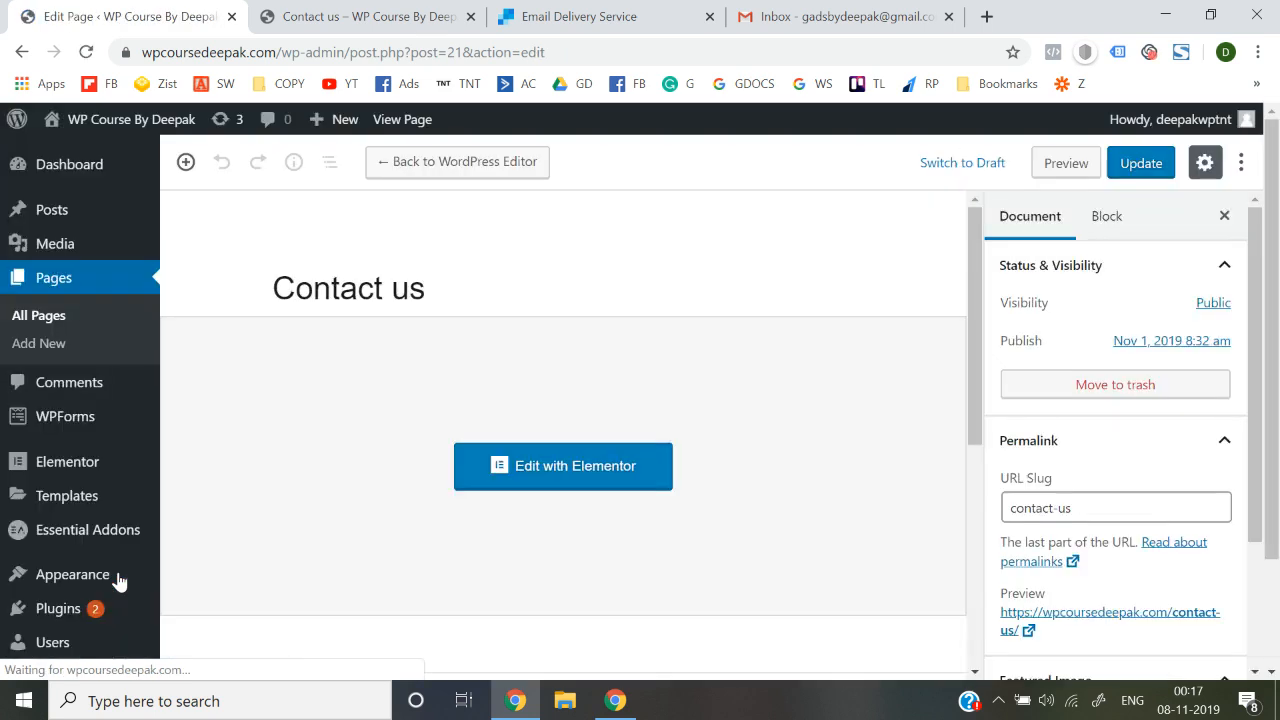
# Set the Contact us page's OceanWP Content Layout to 100% Full Width and update
pyautogui.scroll(-5, 466, 483)
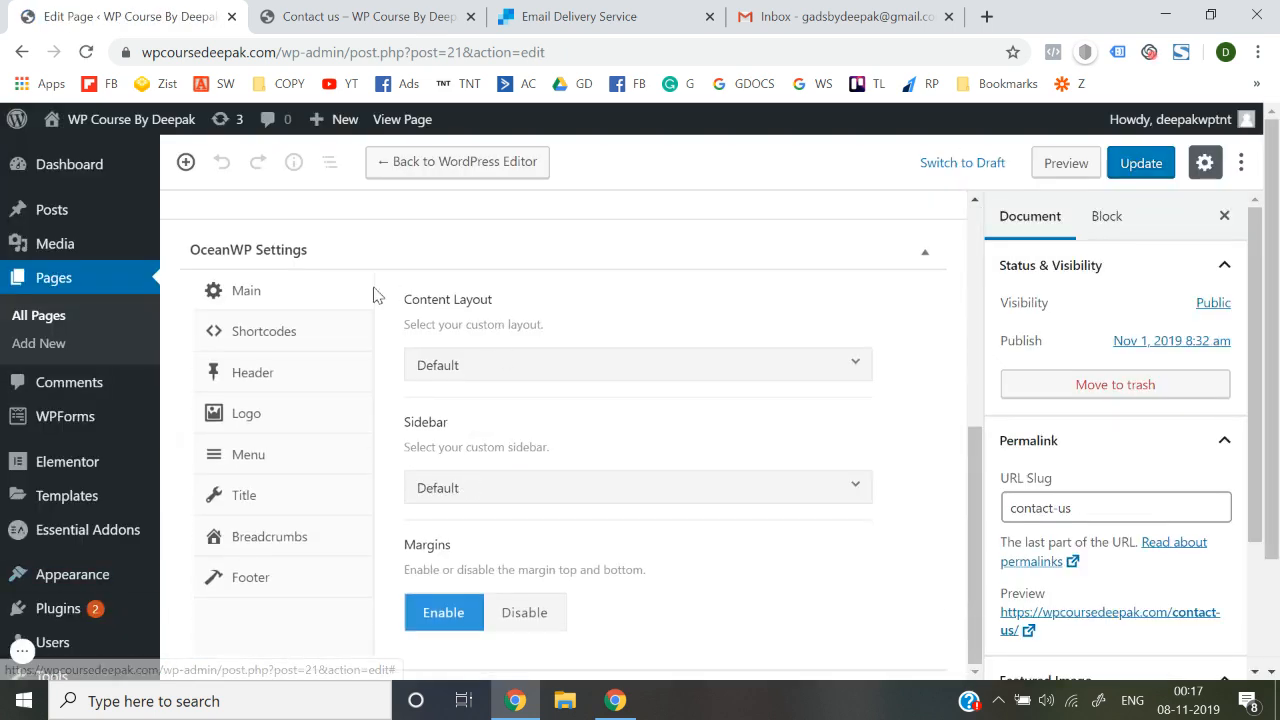
pyautogui.click(494, 372)
pyautogui.click(525, 555)
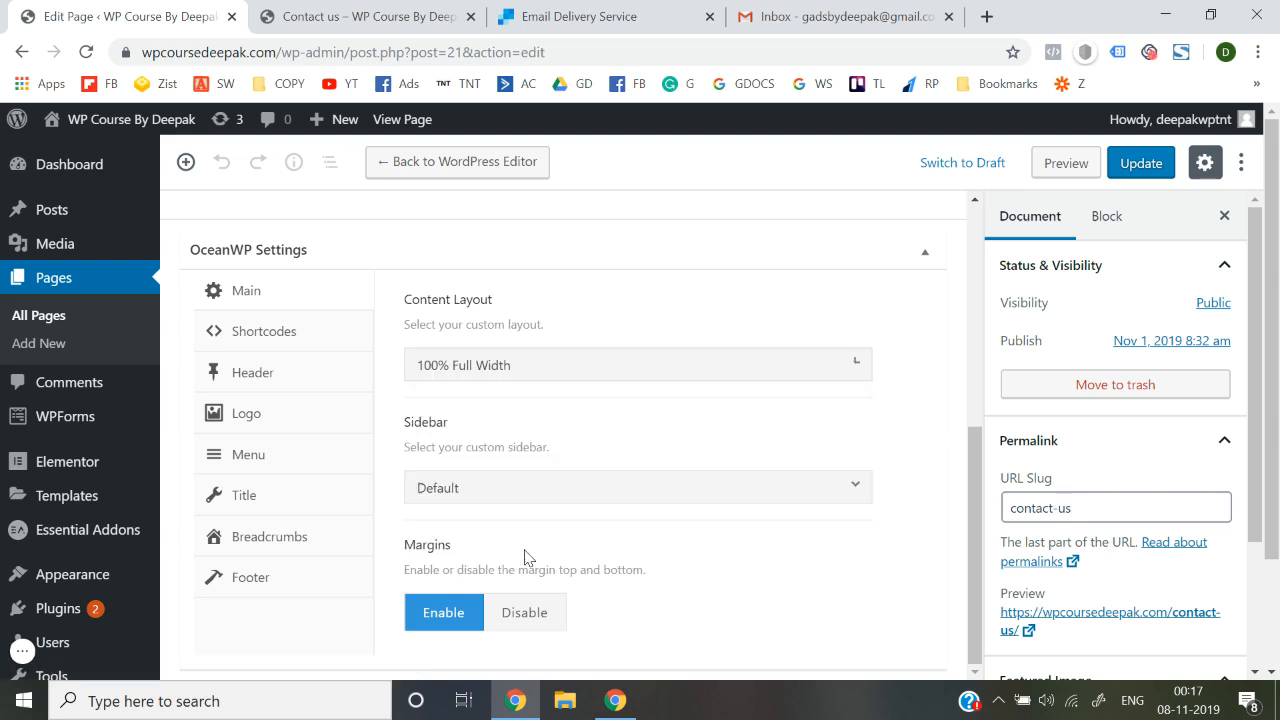
pyautogui.click(1140, 163)
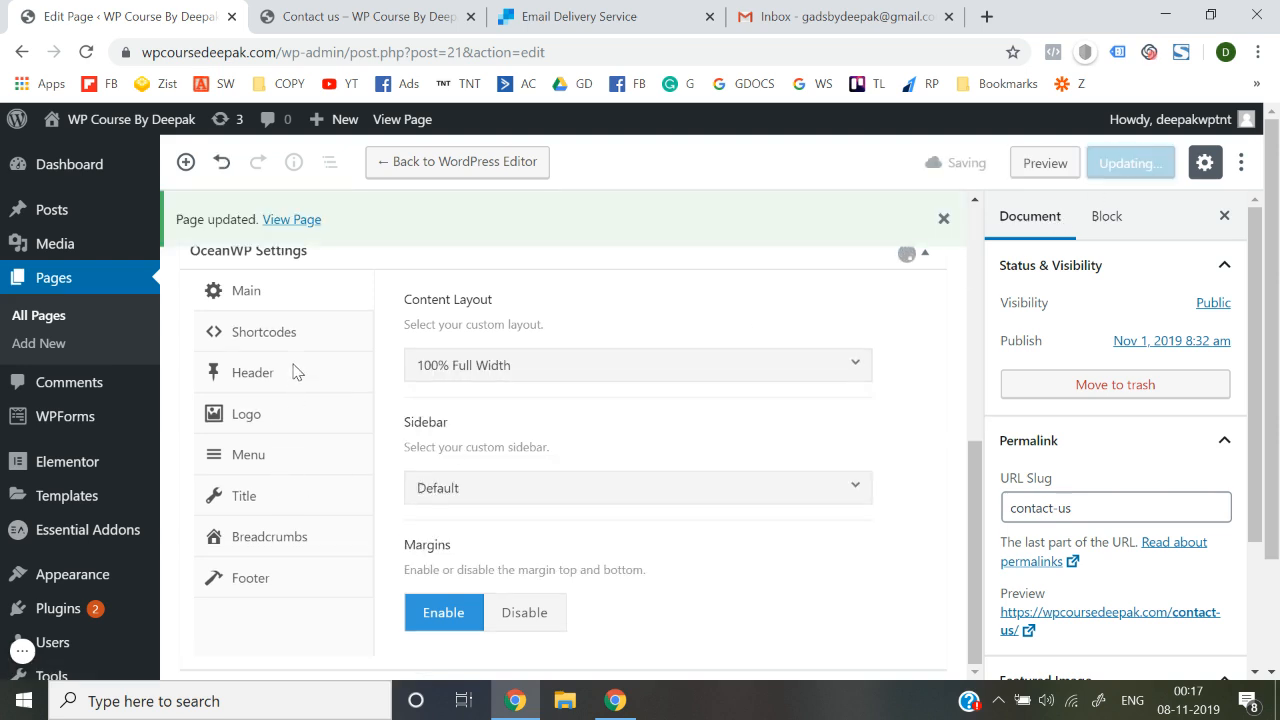
# Set Display Page Title to Disable, update, and reload the live Contact us page
pyautogui.click(258, 497)
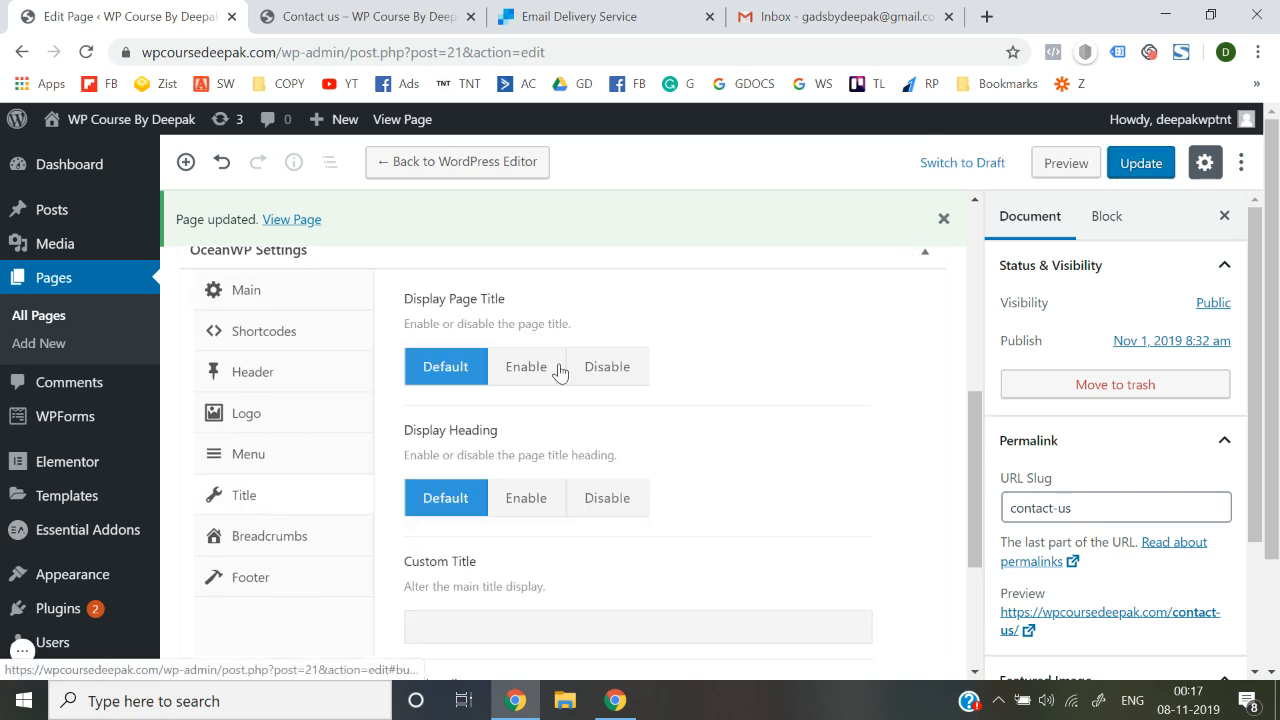
pyautogui.click(617, 369)
pyautogui.click(1141, 163)
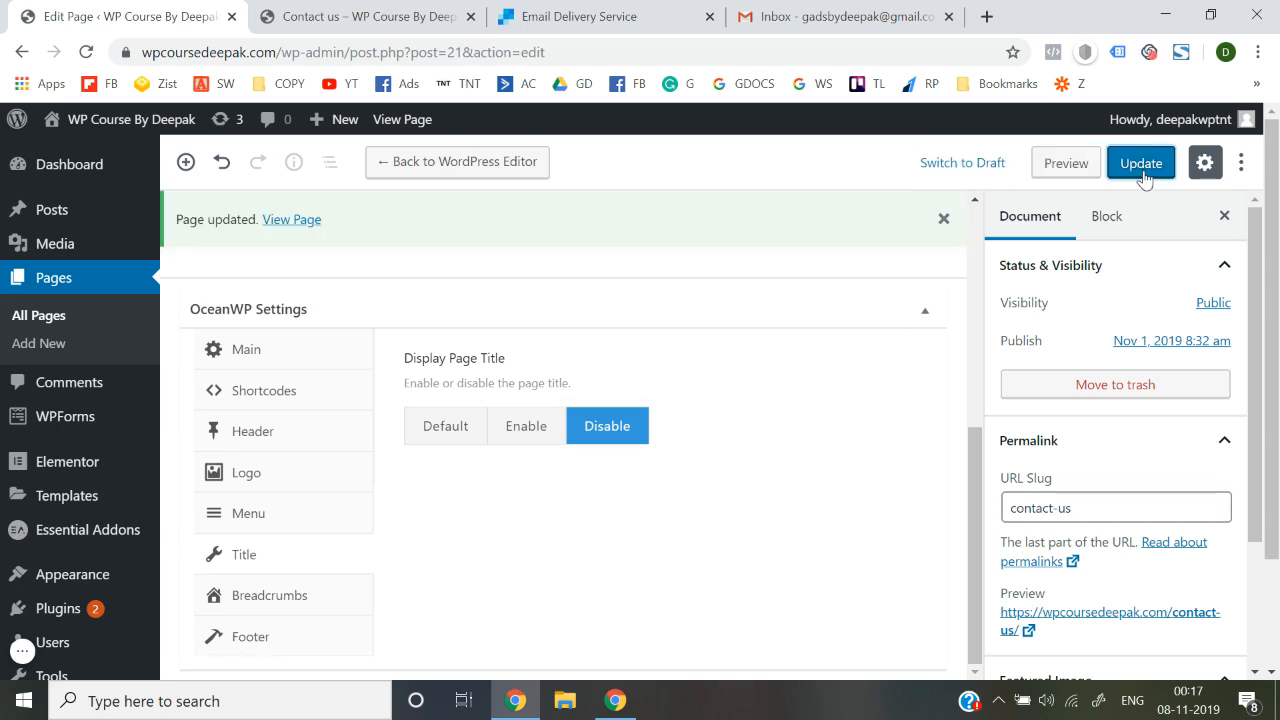
pyautogui.click(410, 14)
pyautogui.press('F5')
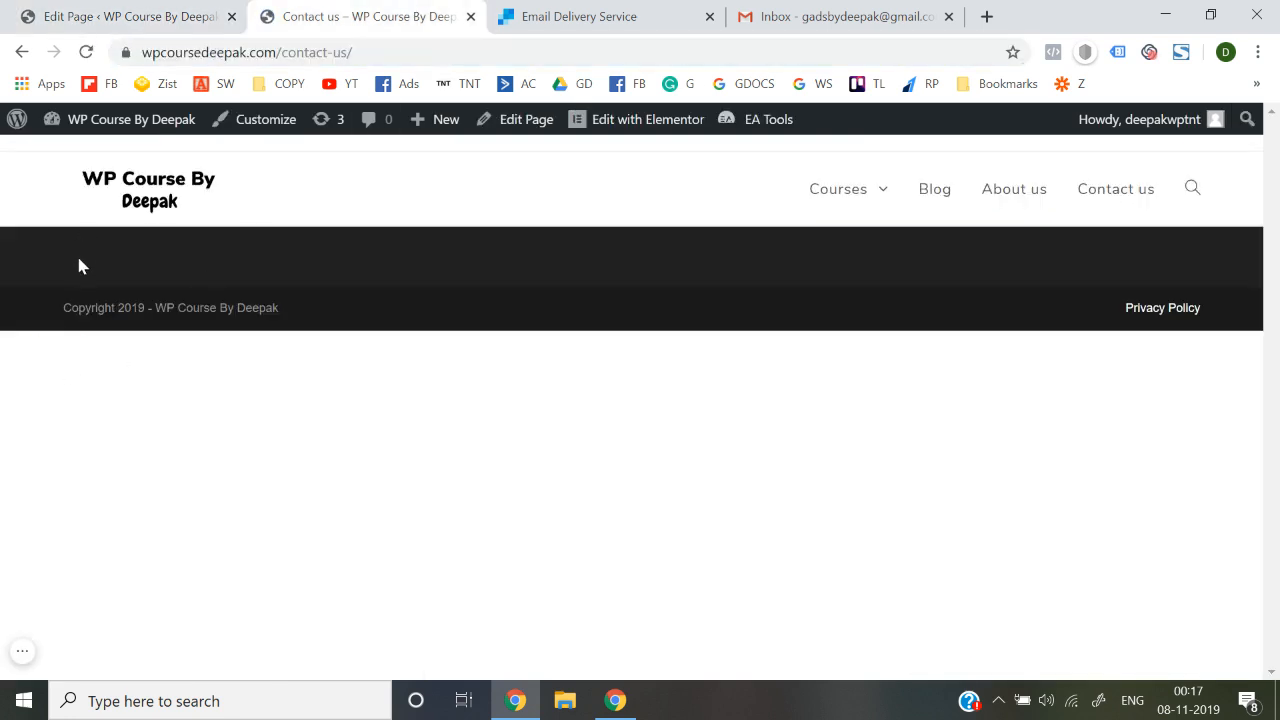
# Set OceanWP Footer's Display Footer Widgets Area to Disable, update, and reload the live page
pyautogui.click(122, 10)
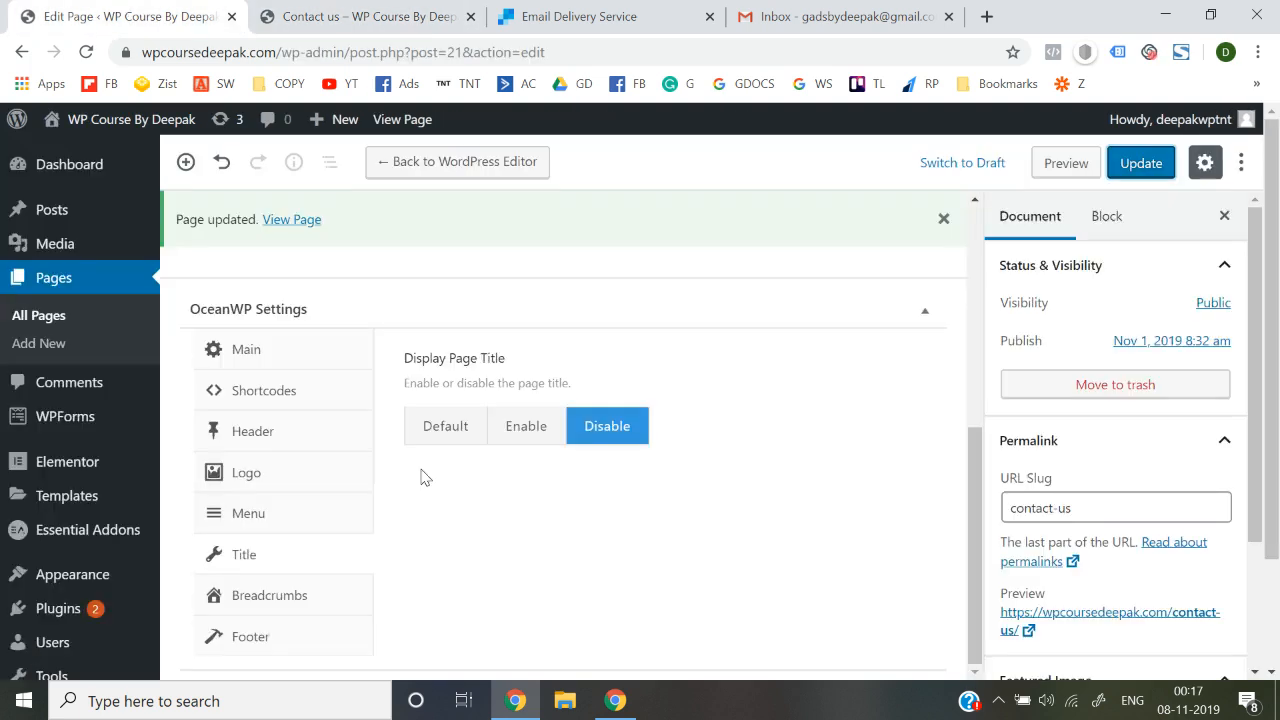
pyautogui.click(233, 645)
pyautogui.click(608, 437)
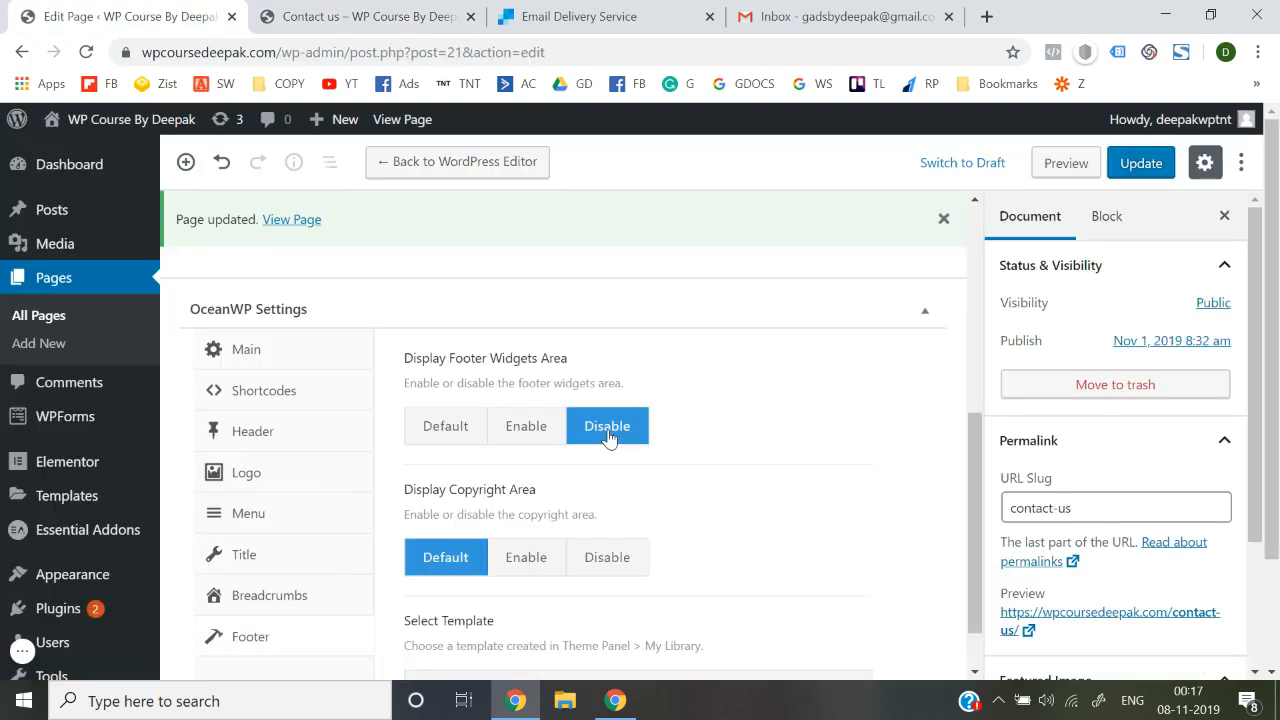
pyautogui.click(1143, 164)
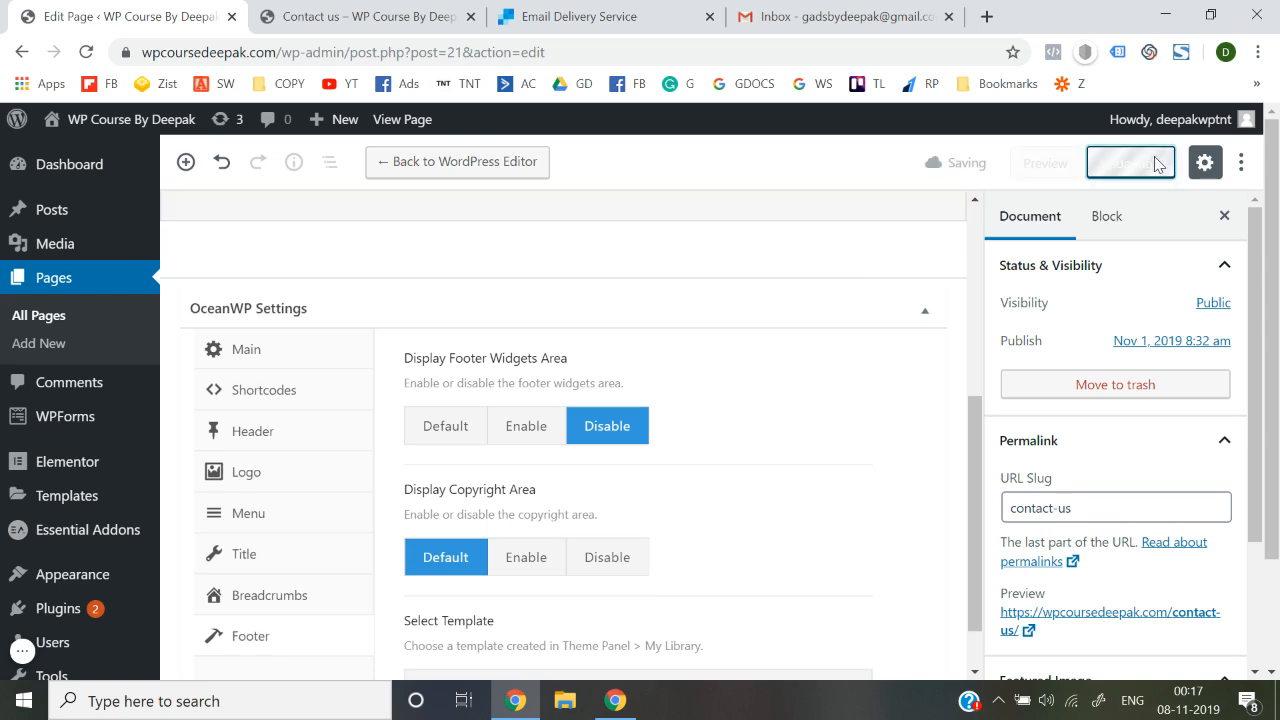
pyautogui.click(309, 14)
pyautogui.click(409, 54)
pyautogui.press('Return')
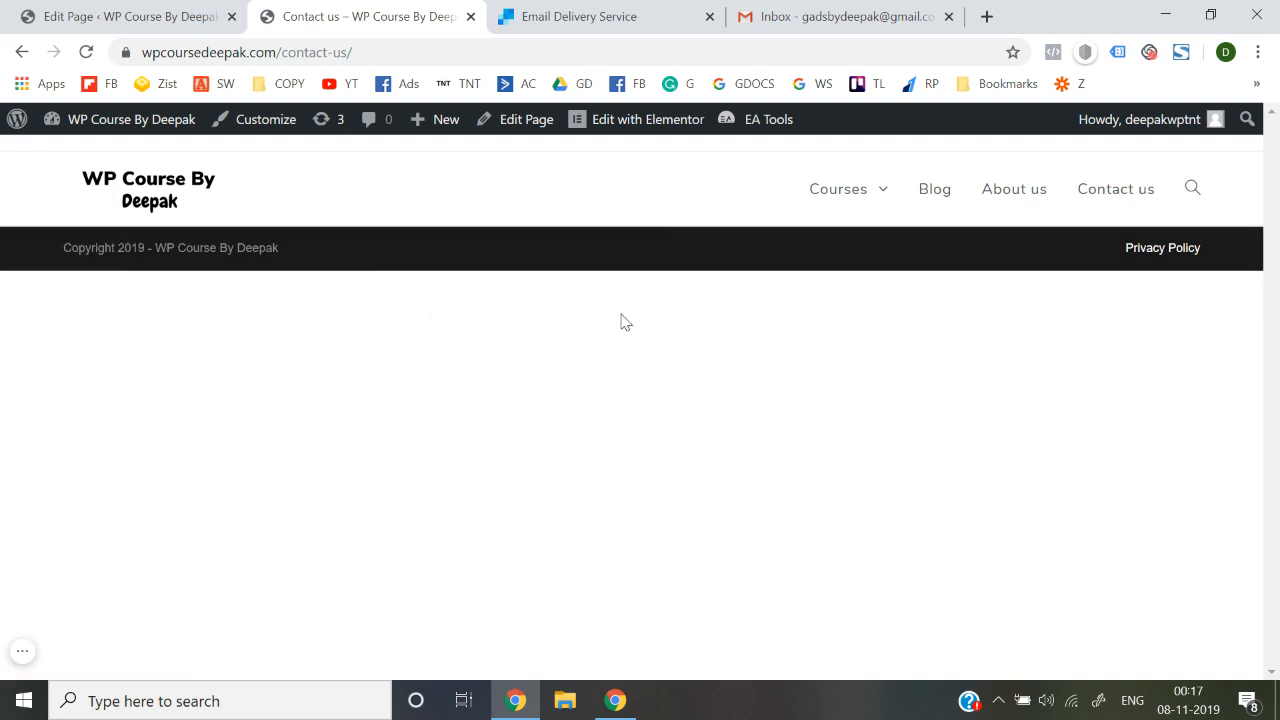
# Add a new single-column section to the Contact us page in Elementor
pyautogui.click(617, 128)
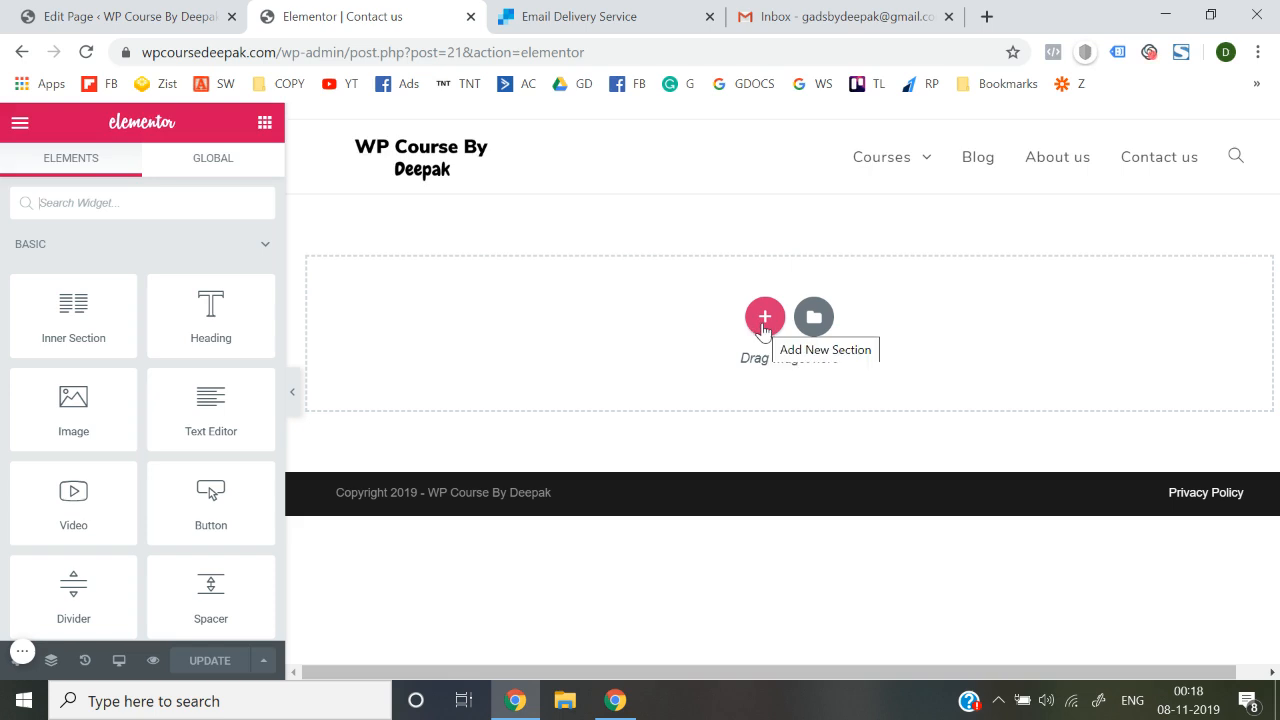
pyautogui.click(764, 318)
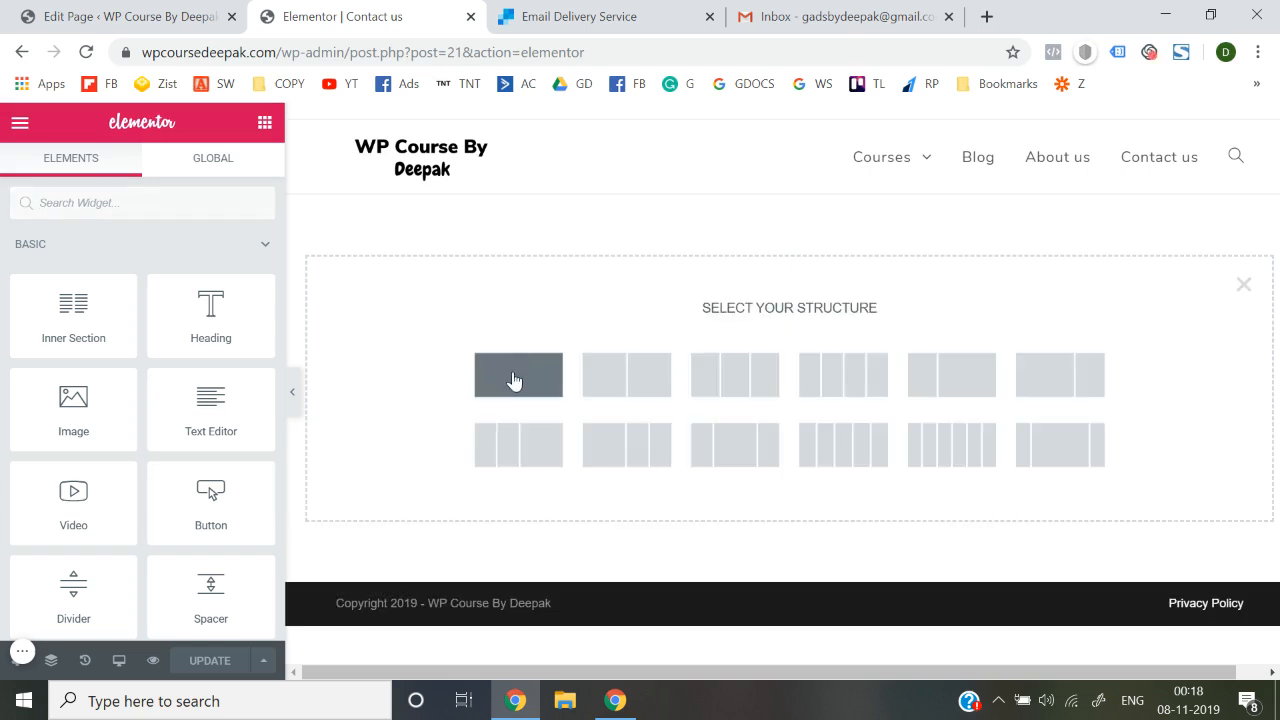
pyautogui.click(514, 380)
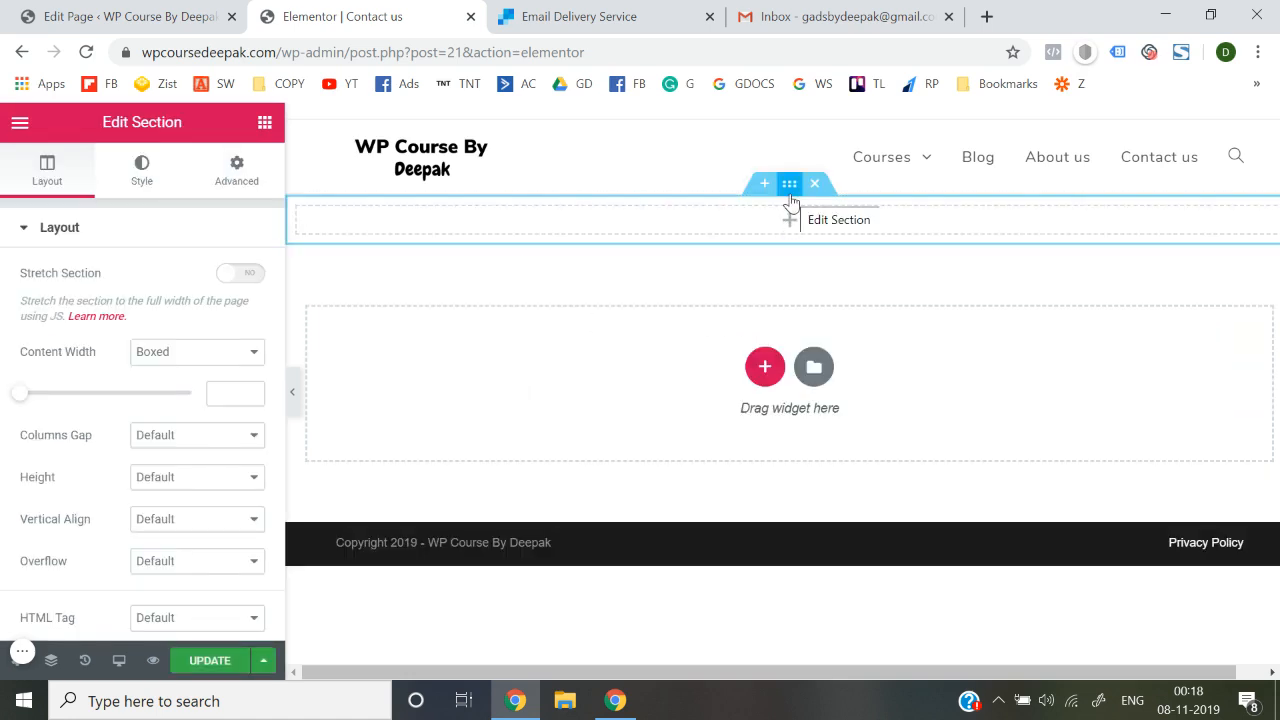
pyautogui.click(986, 16)
# Reach Pexels through a web search and search it for 'contact' photos
pyautogui.write('p')
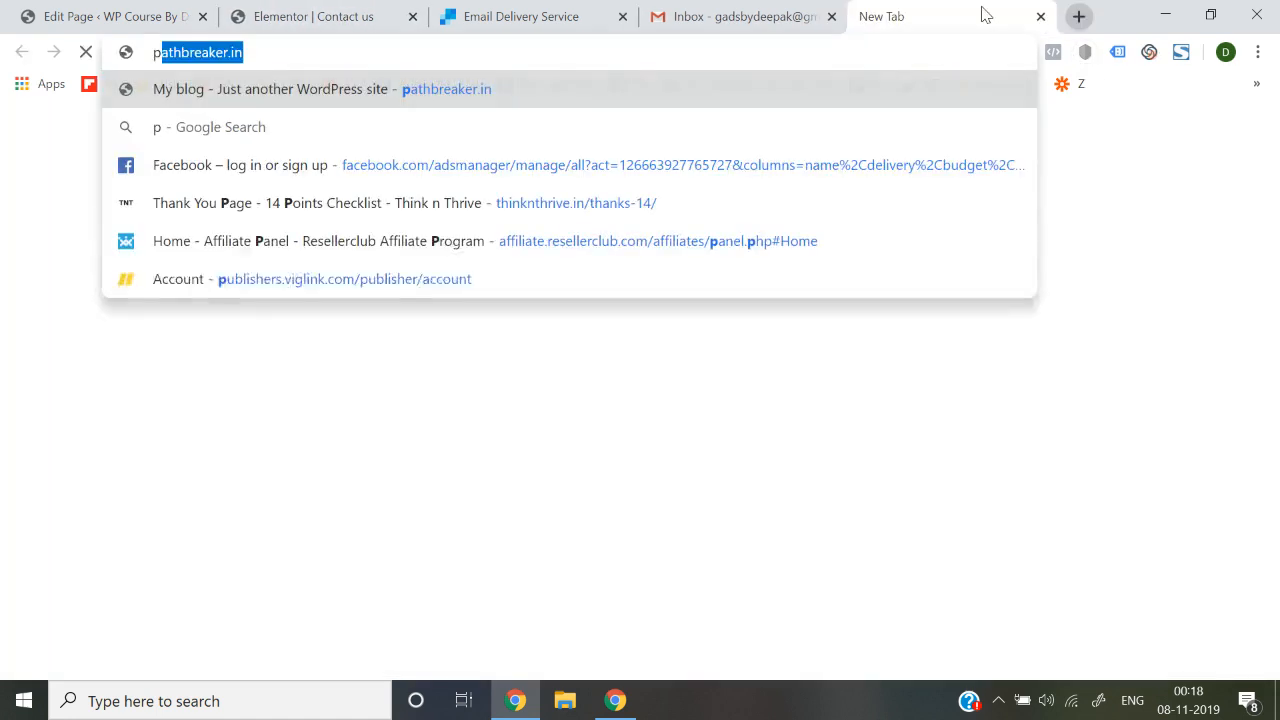
pyautogui.write('exels')
pyautogui.press('Return')
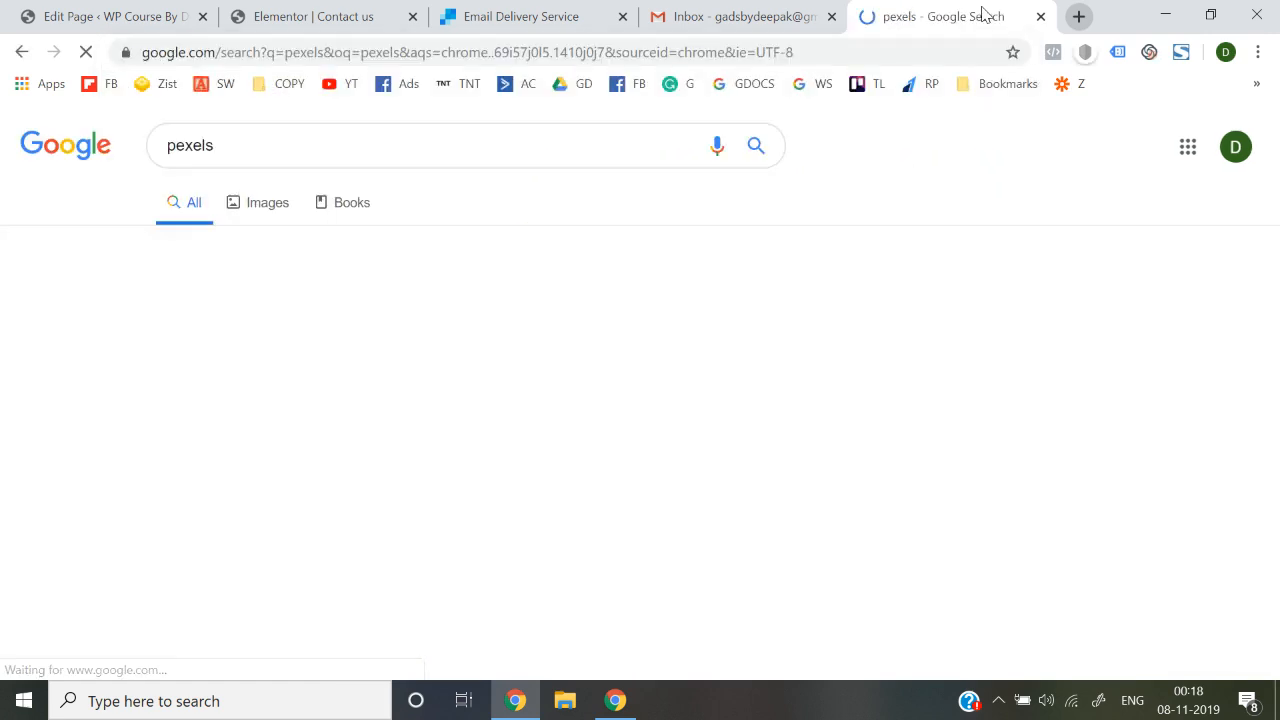
pyautogui.click(338, 300)
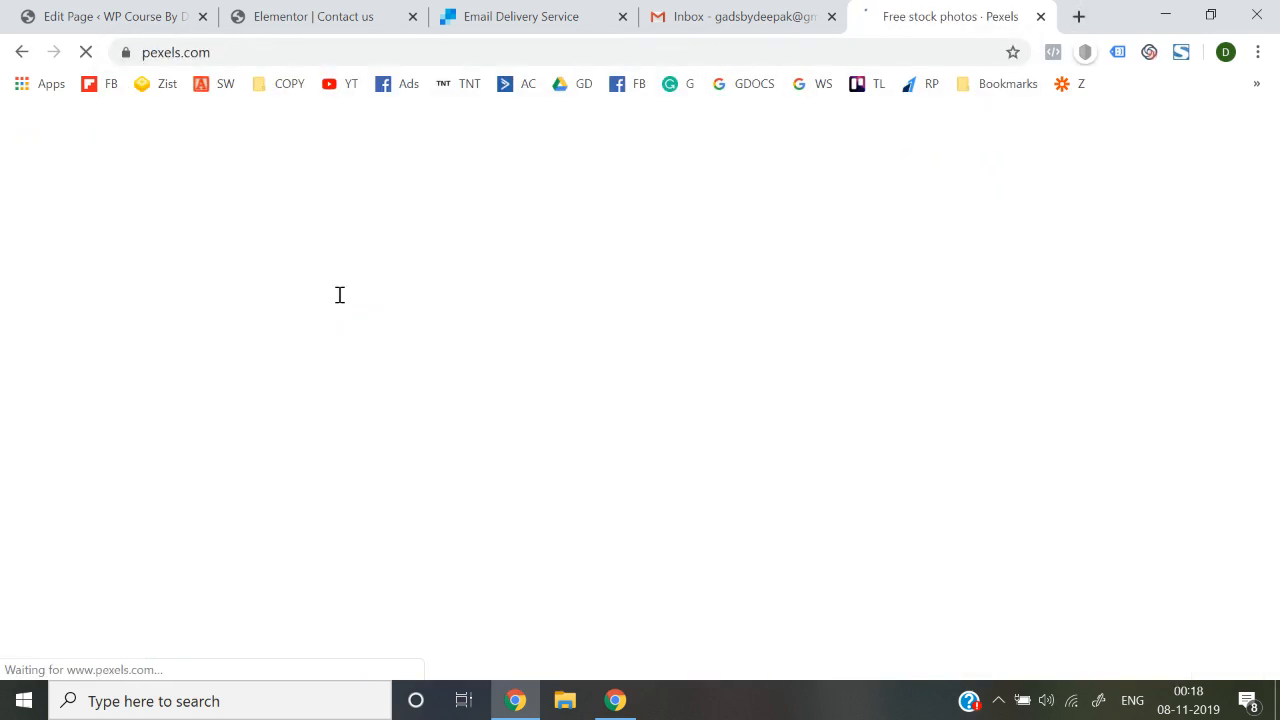
pyautogui.click(622, 380)
pyautogui.write('c')
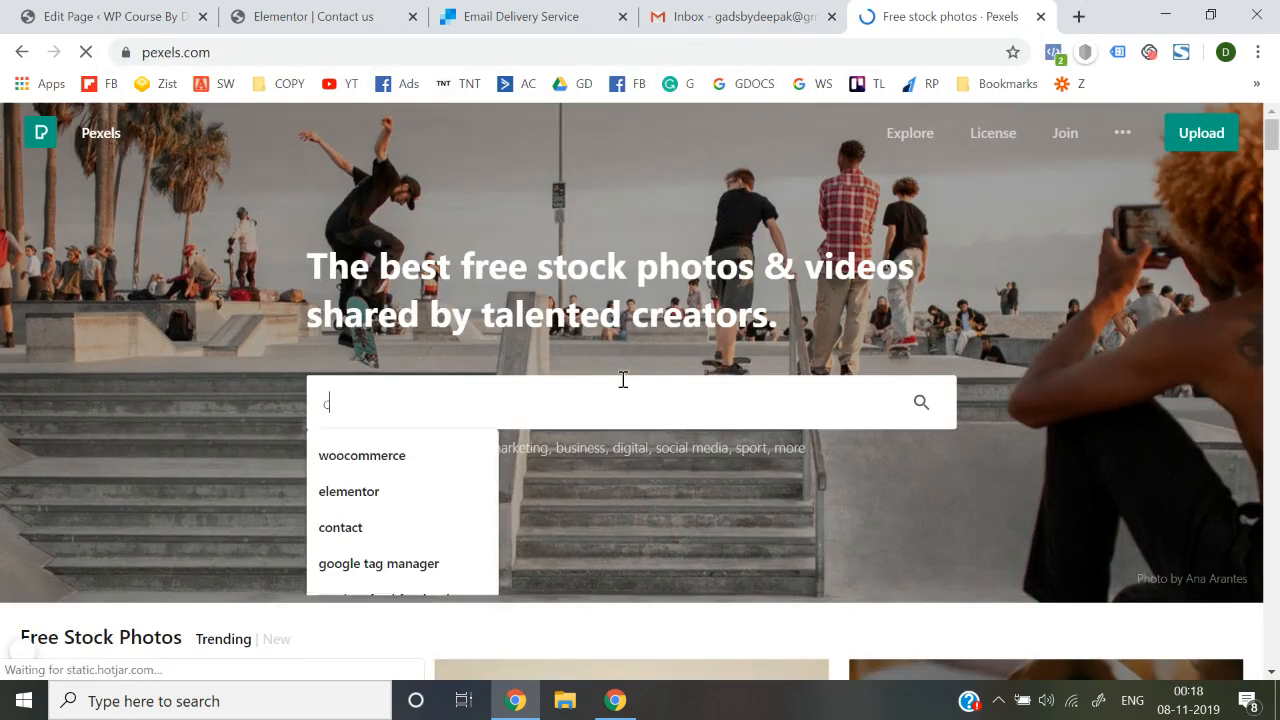
pyautogui.write('ontact us')
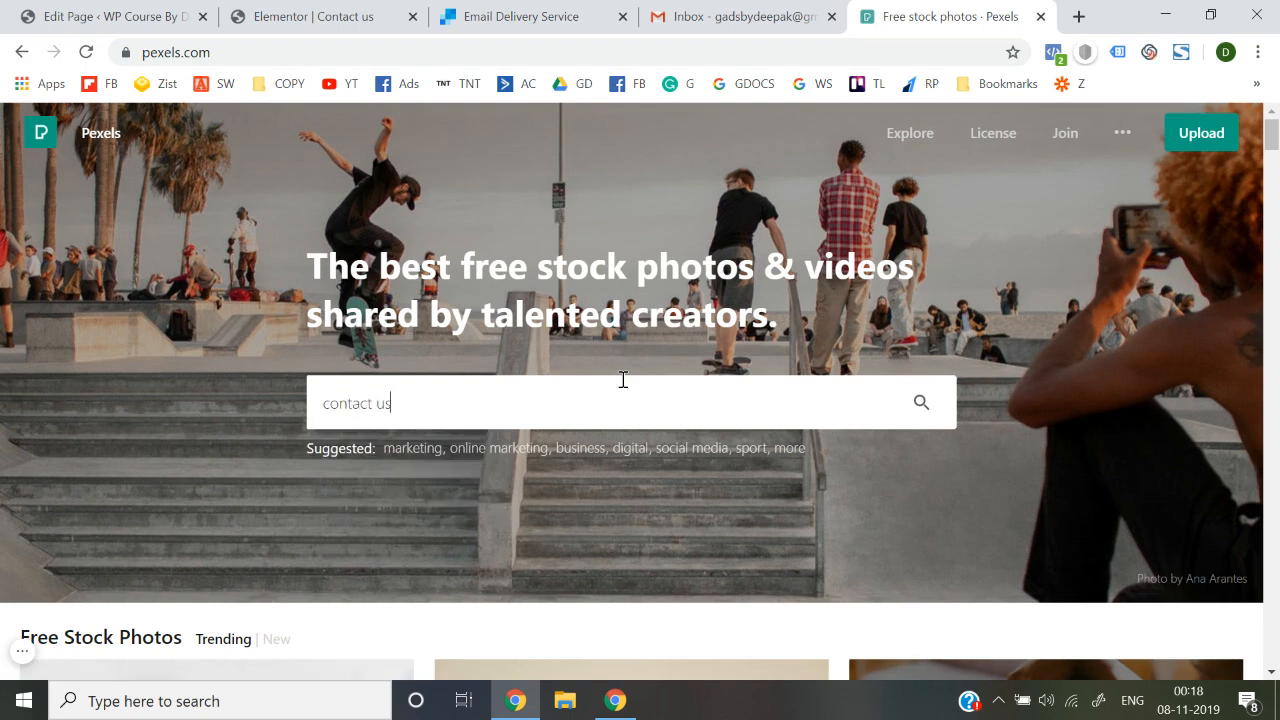
pyautogui.press('Return')
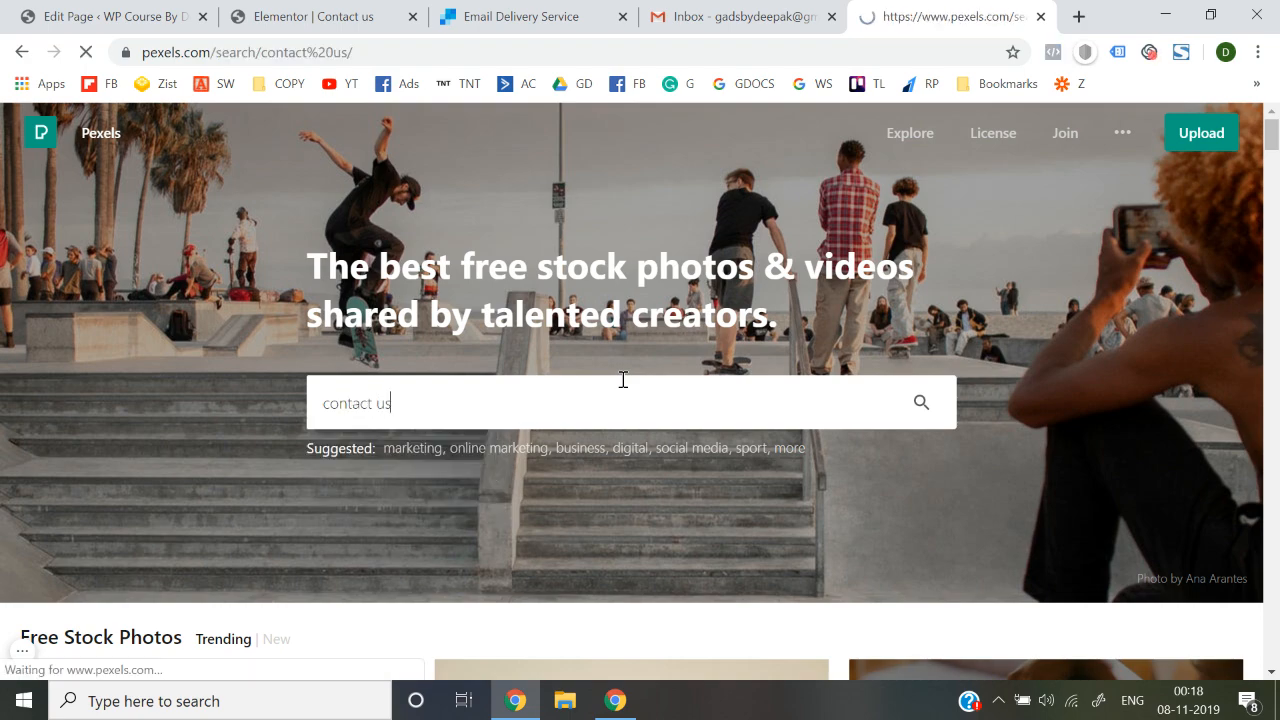
# Open the hand-holding-smartphone photo from the results and download it for free
pyautogui.scroll(-1, 622, 380)
pyautogui.scroll(-4, 622, 380)
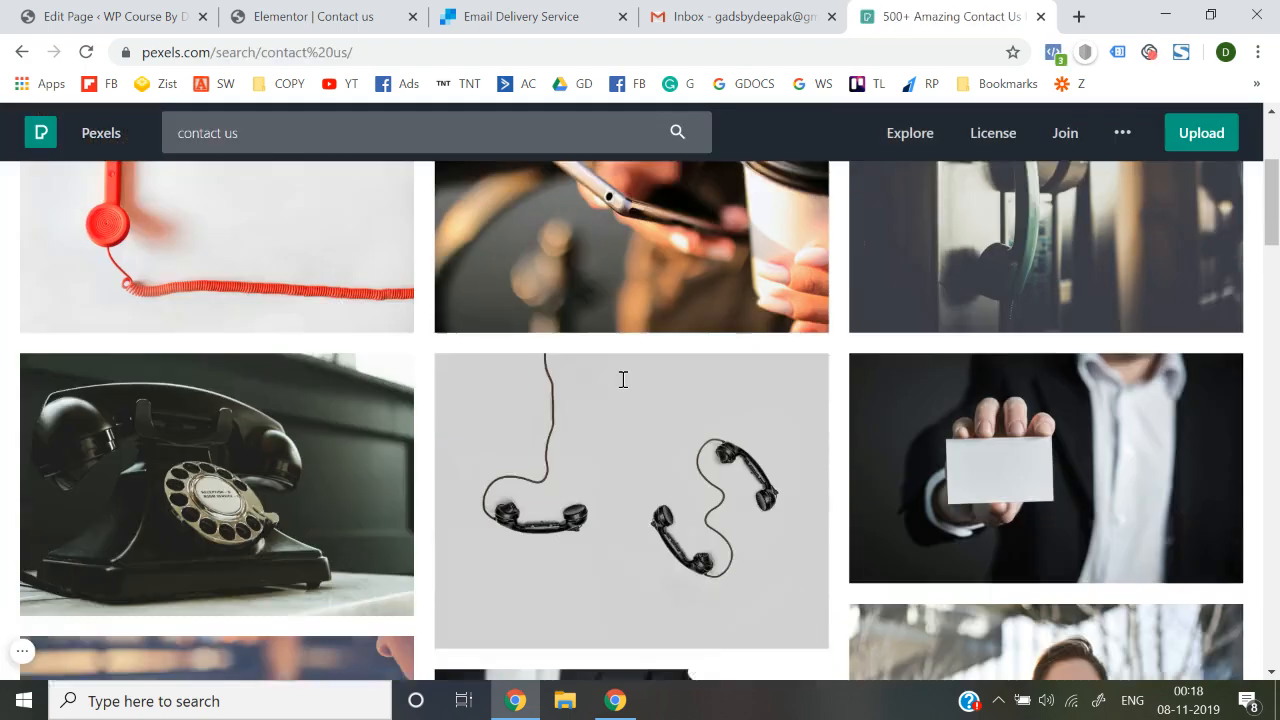
pyautogui.scroll(-5, 622, 379)
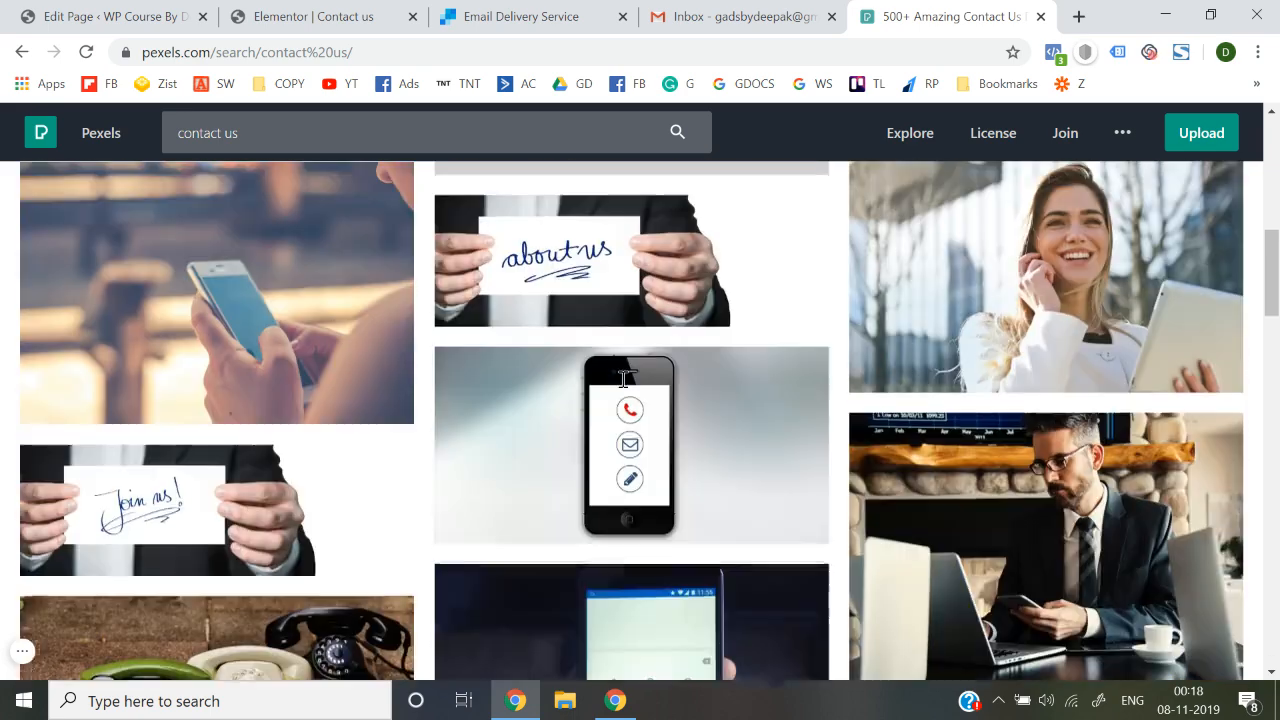
pyautogui.scroll(-5, 622, 379)
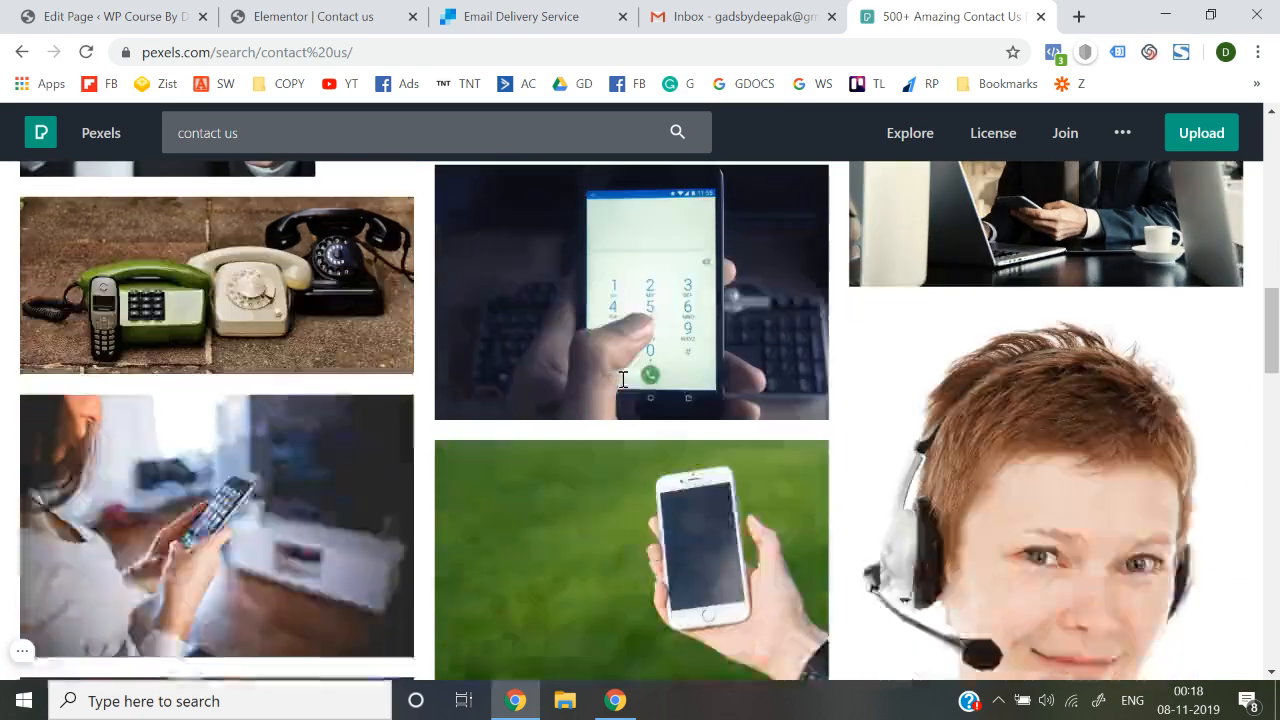
pyautogui.scroll(-4, 622, 380)
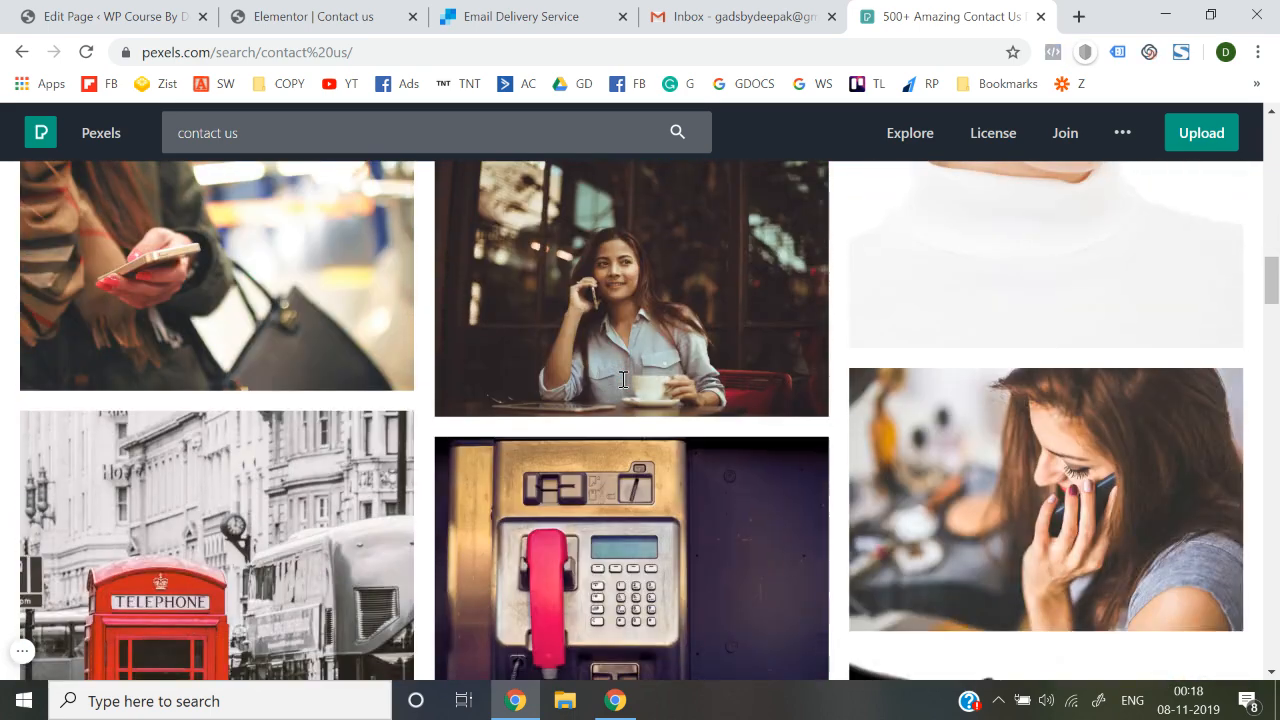
pyautogui.scroll(-5, 622, 380)
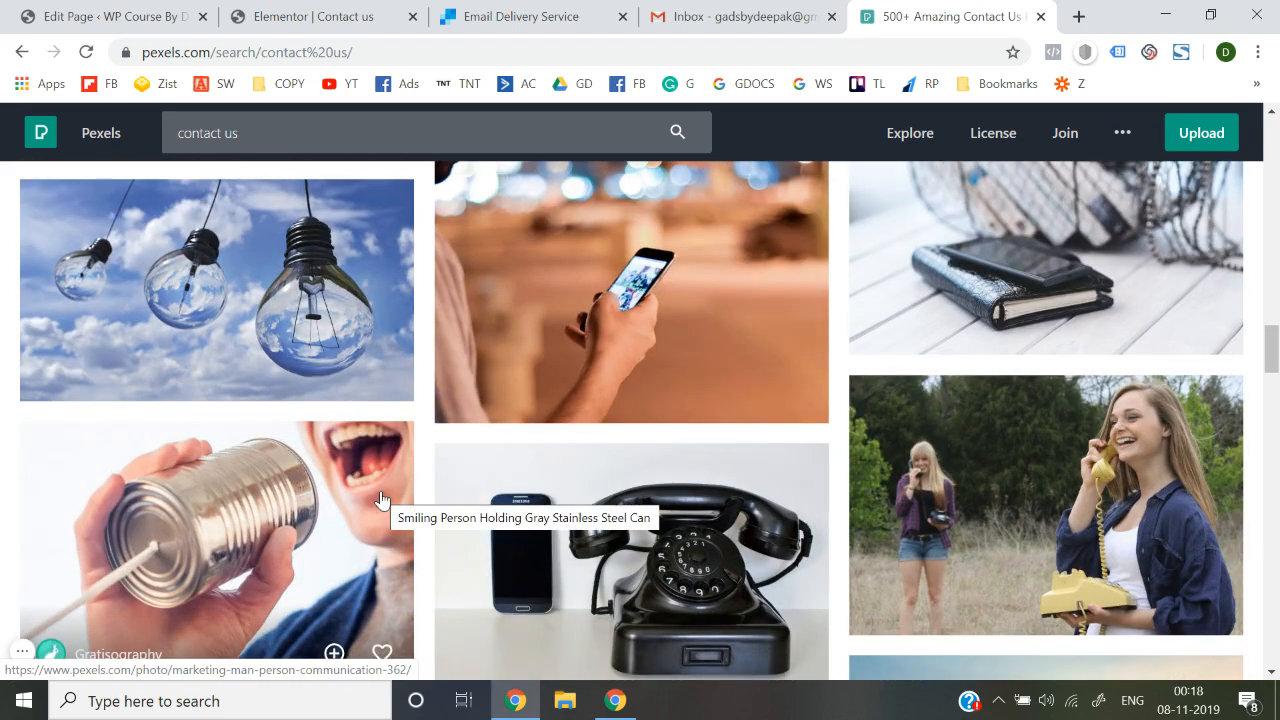
pyautogui.scroll(-1, 380, 500)
pyautogui.scroll(2, 380, 500)
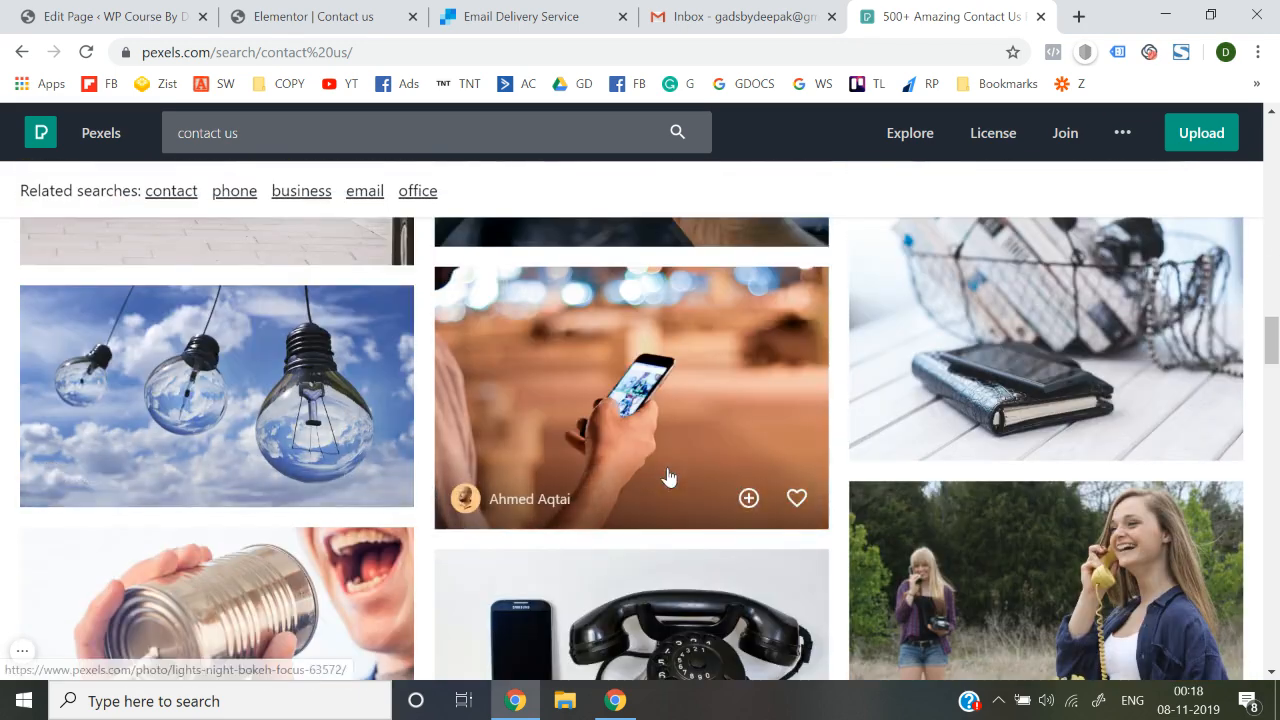
pyautogui.scroll(-7, 666, 477)
pyautogui.scroll(2, 669, 478)
pyautogui.scroll(6, 669, 478)
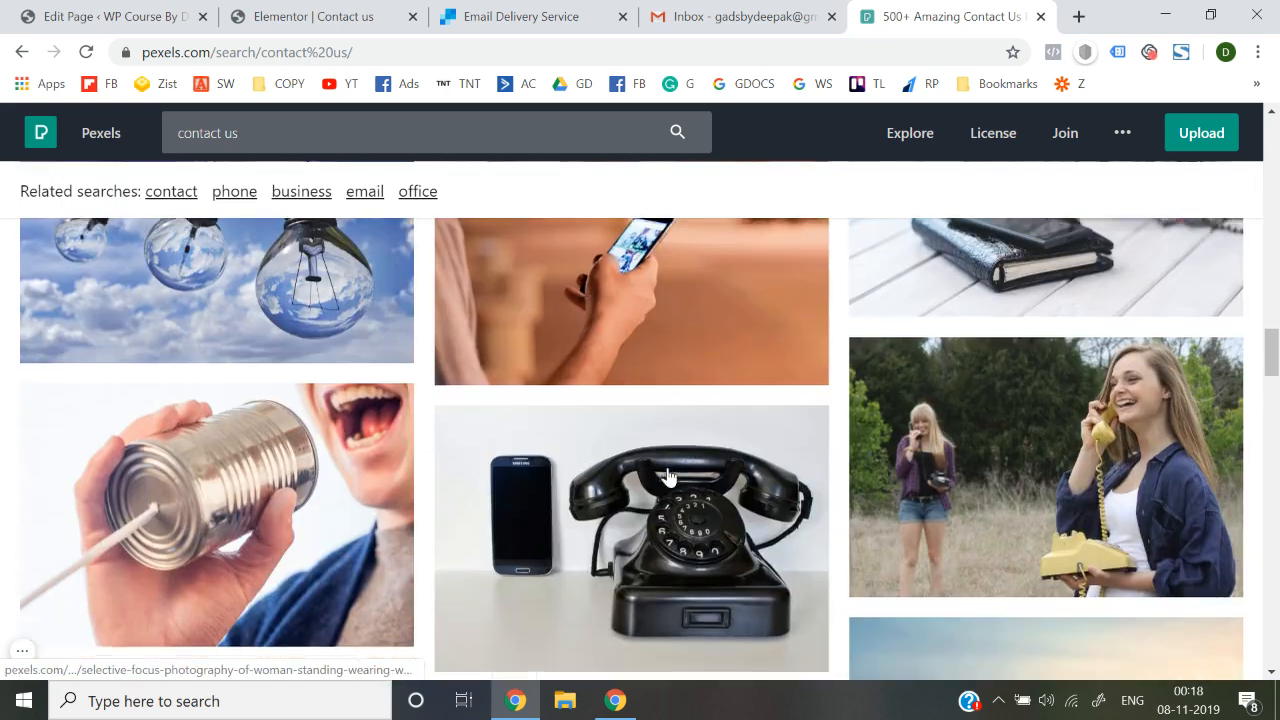
pyautogui.click(567, 471)
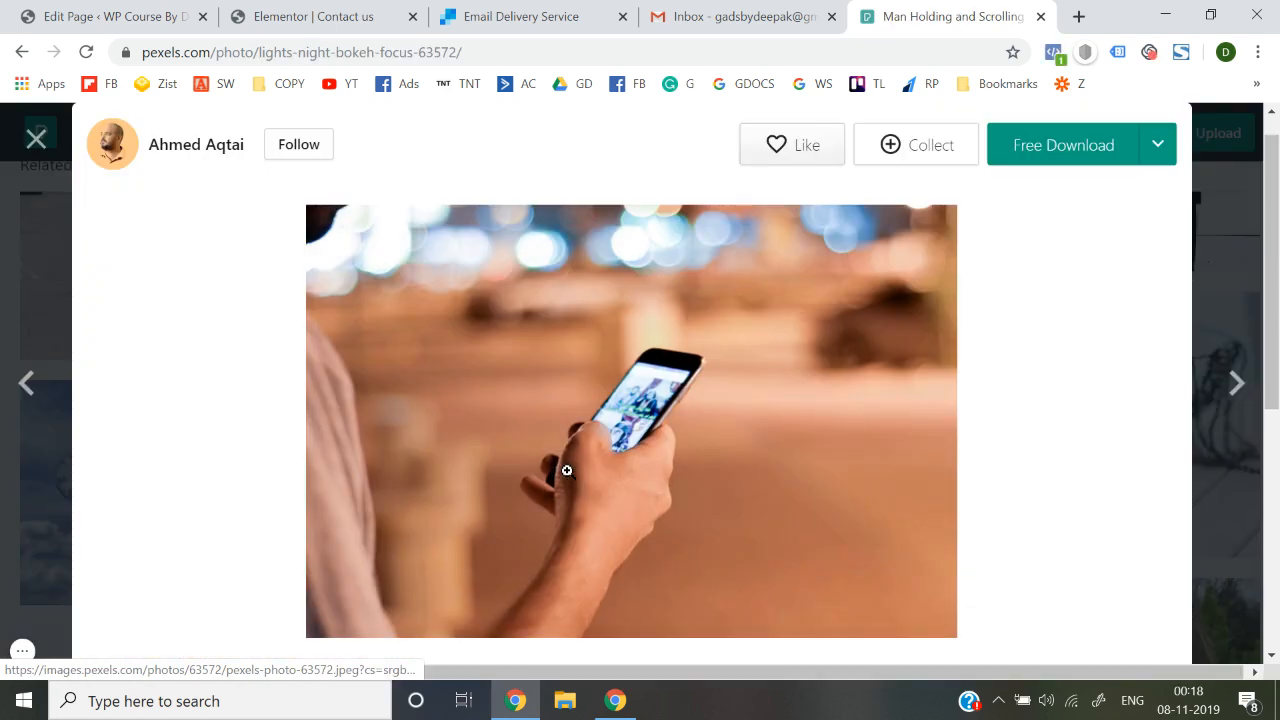
pyautogui.click(1158, 150)
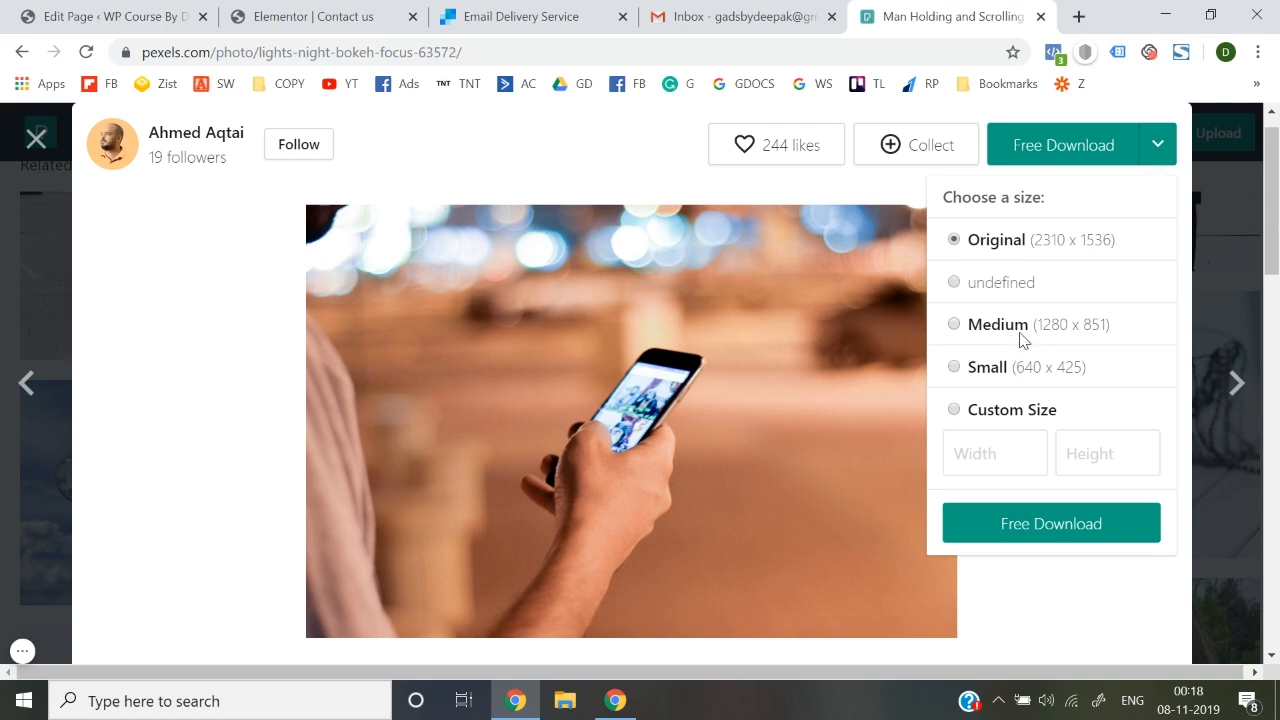
pyautogui.click(1040, 524)
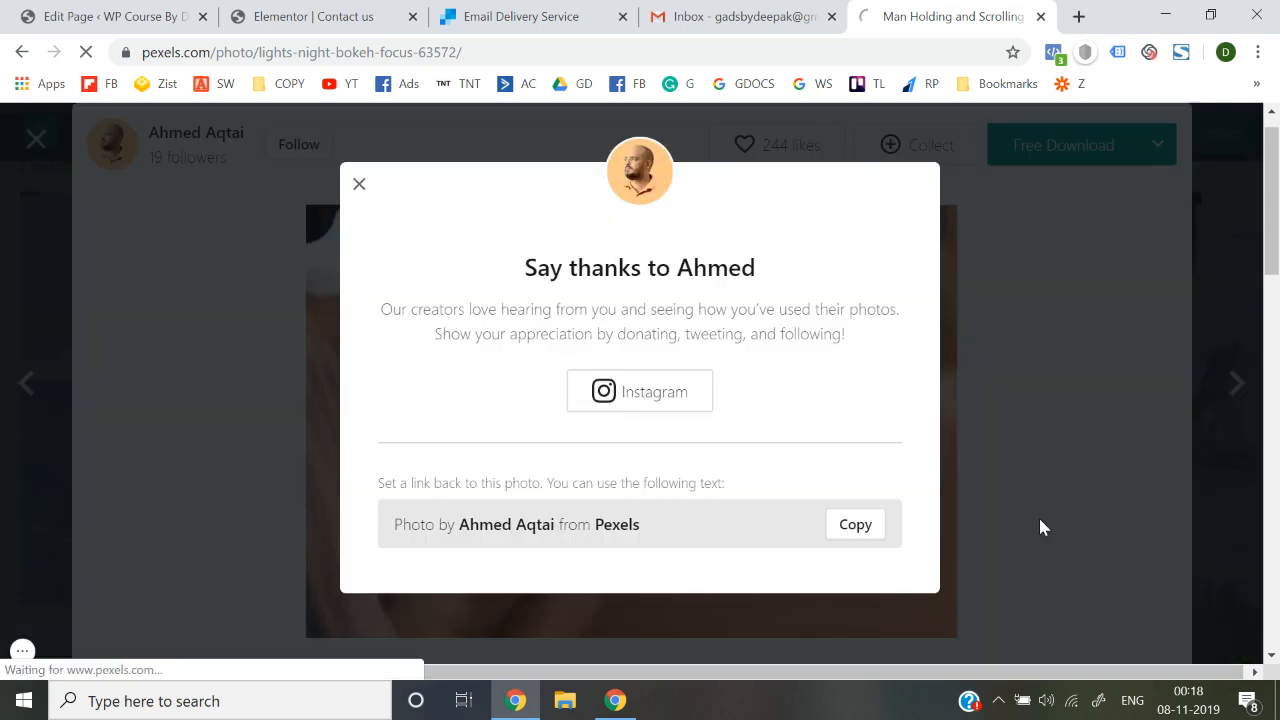
# Dismiss the thank-the-photographer message and show the downloaded photo in its folder
pyautogui.click(359, 185)
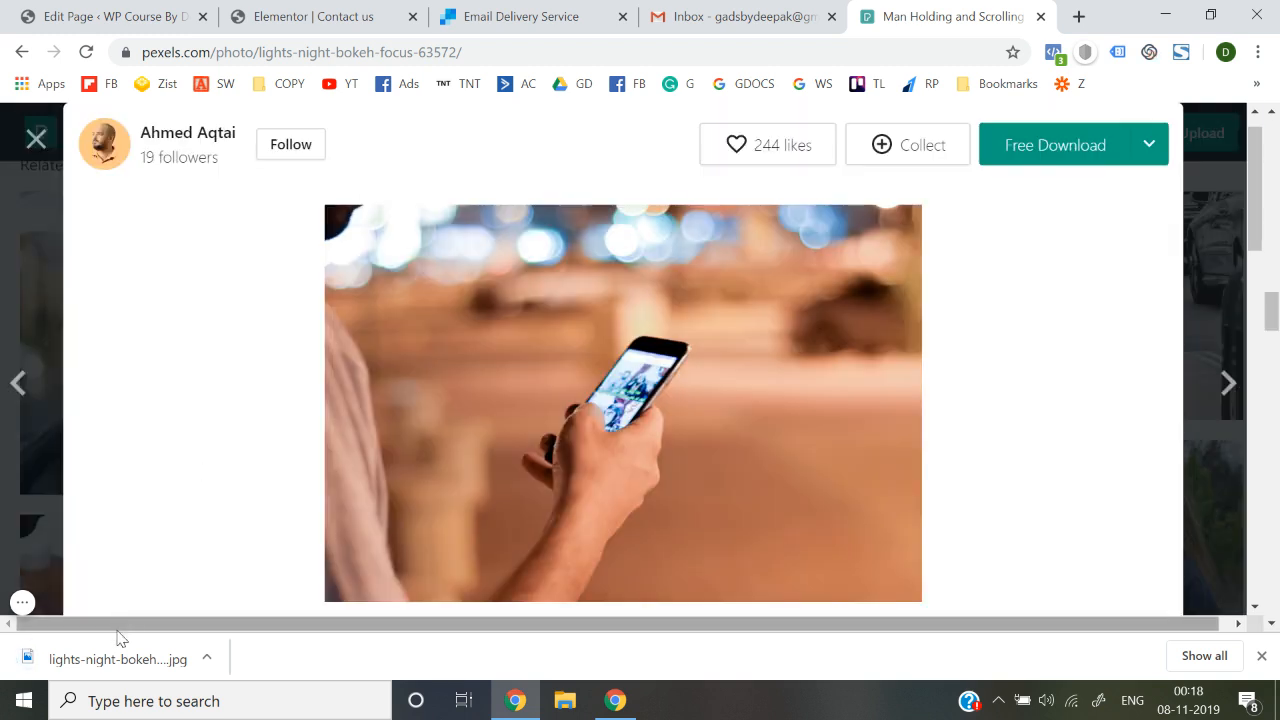
pyautogui.rightClick(113, 668)
pyautogui.click(168, 607)
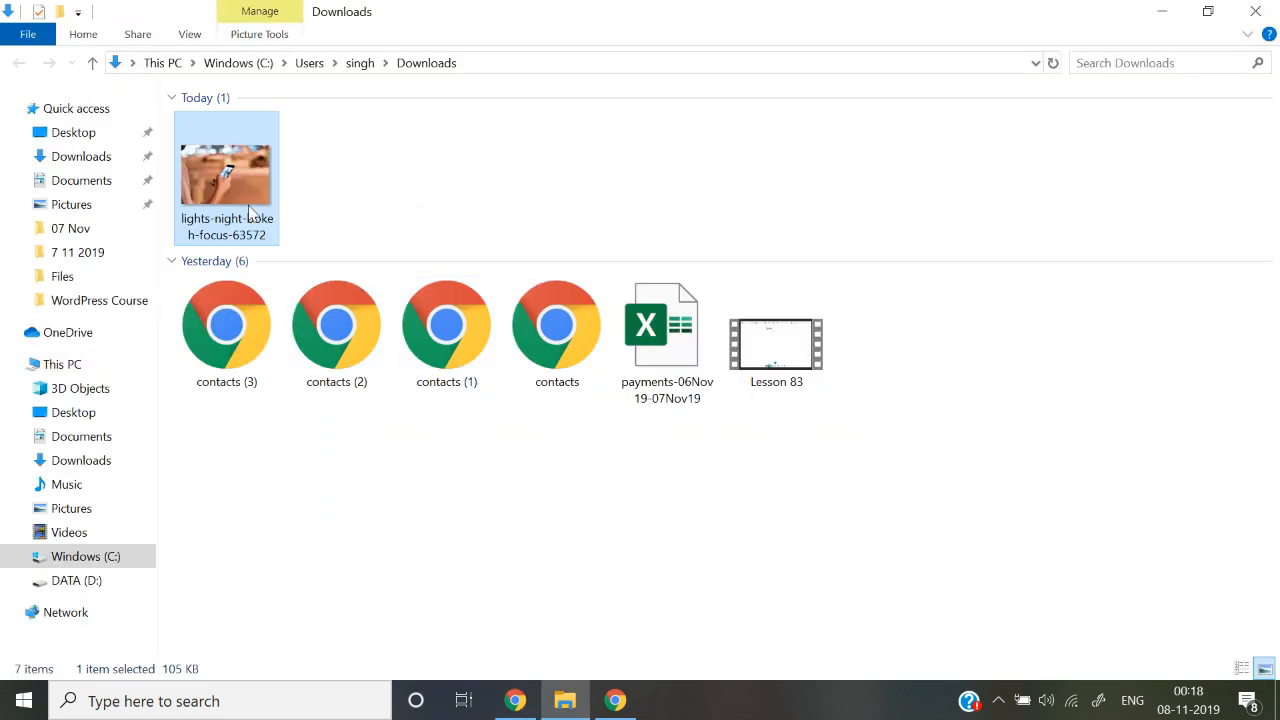
# Check the downloaded JPG's properties (105 KB), close them, and return to the Pexels page
pyautogui.rightClick(249, 212)
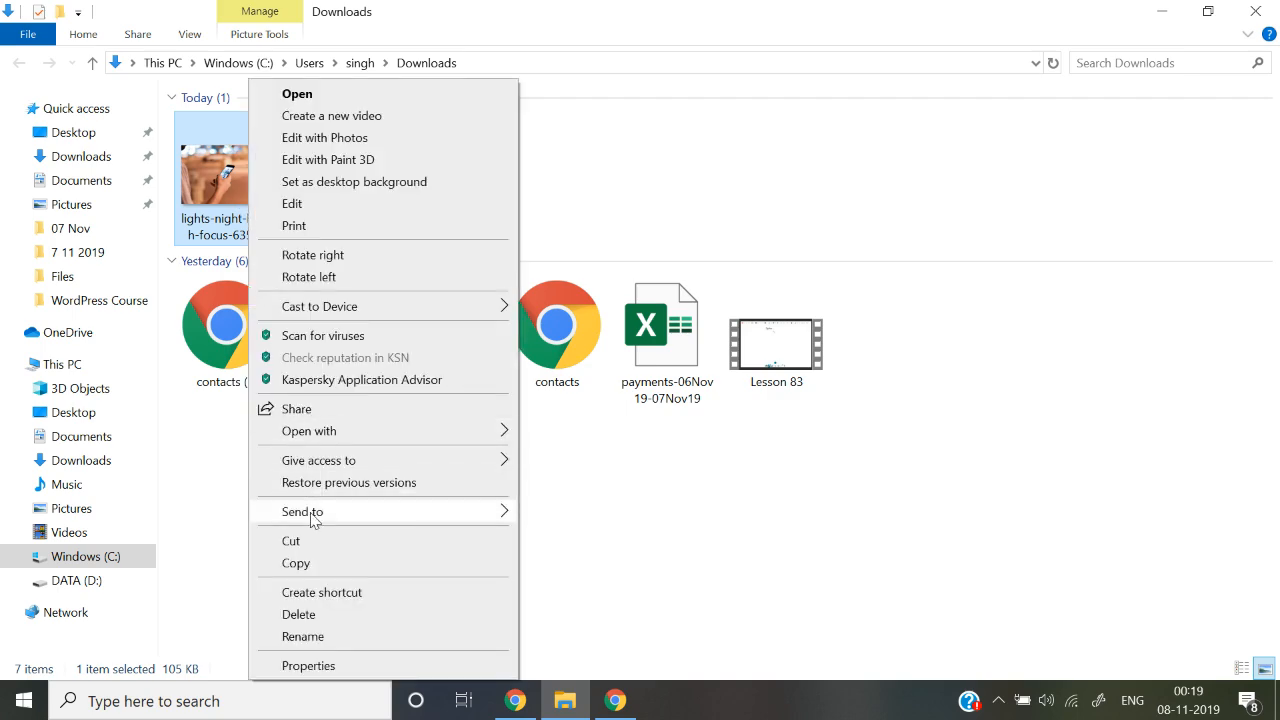
pyautogui.click(320, 664)
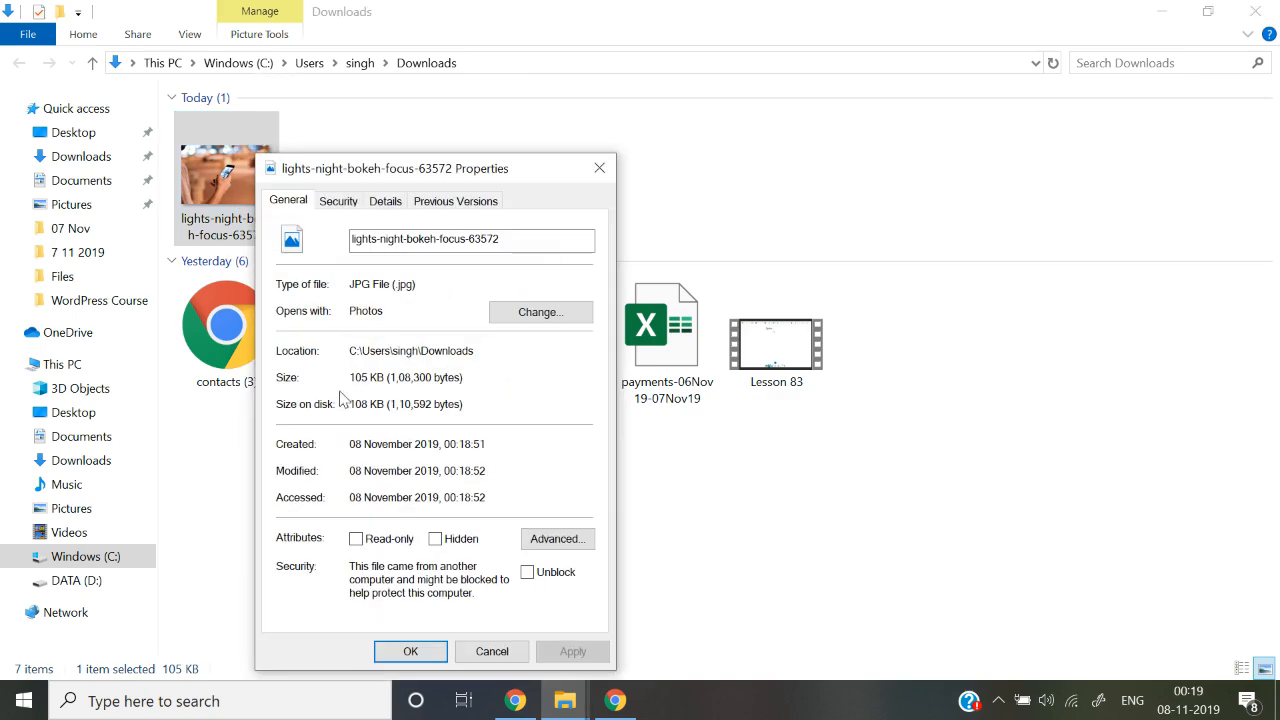
pyautogui.click(599, 168)
pyautogui.hotkey('alt', 'Tab')
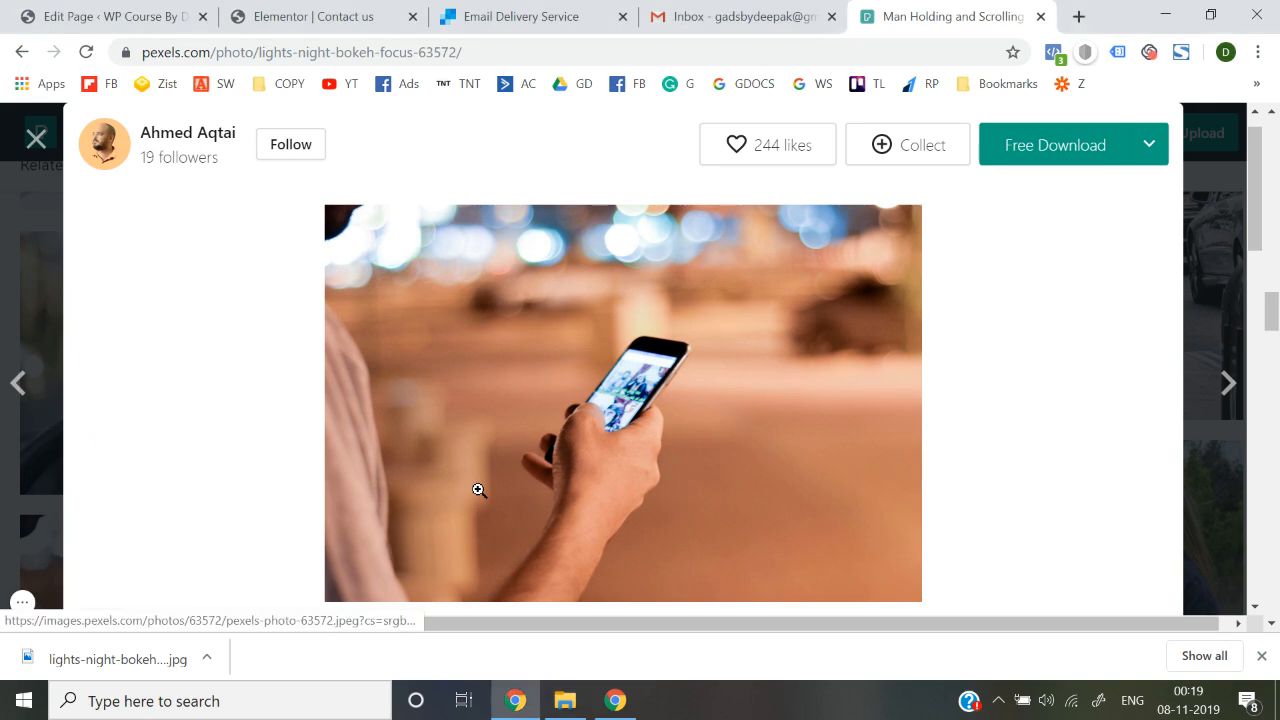
# Open tinypng.com in the browser
pyautogui.click(927, 58)
pyautogui.write('tiny')
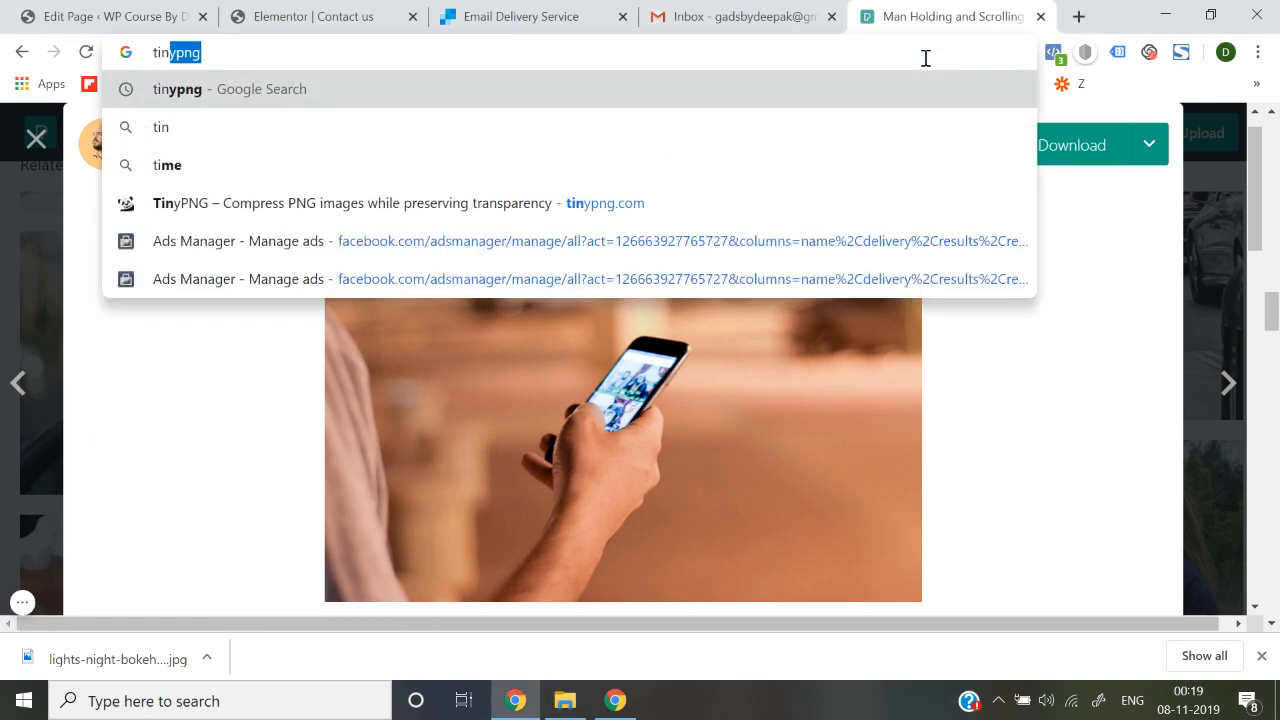
pyautogui.press('Down')
pyautogui.press('Down')
pyautogui.press('Down')
pyautogui.press('Down')
pyautogui.press('Down')
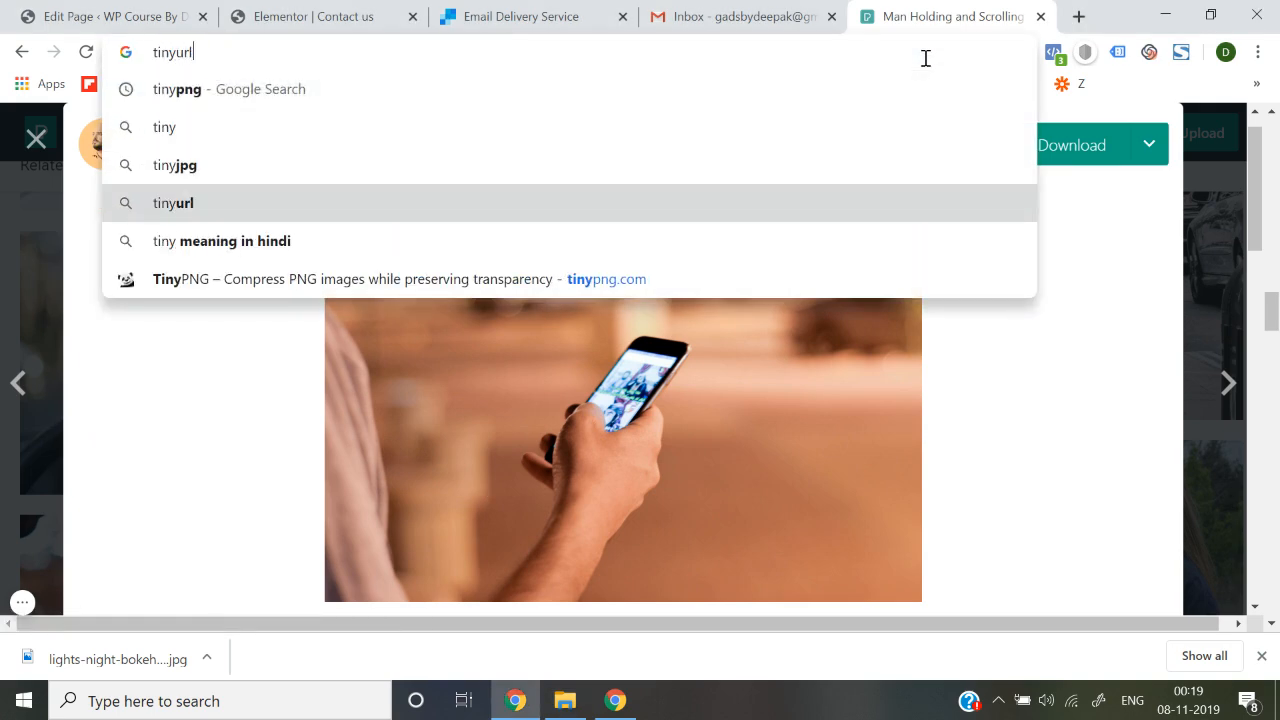
pyautogui.press('Return')
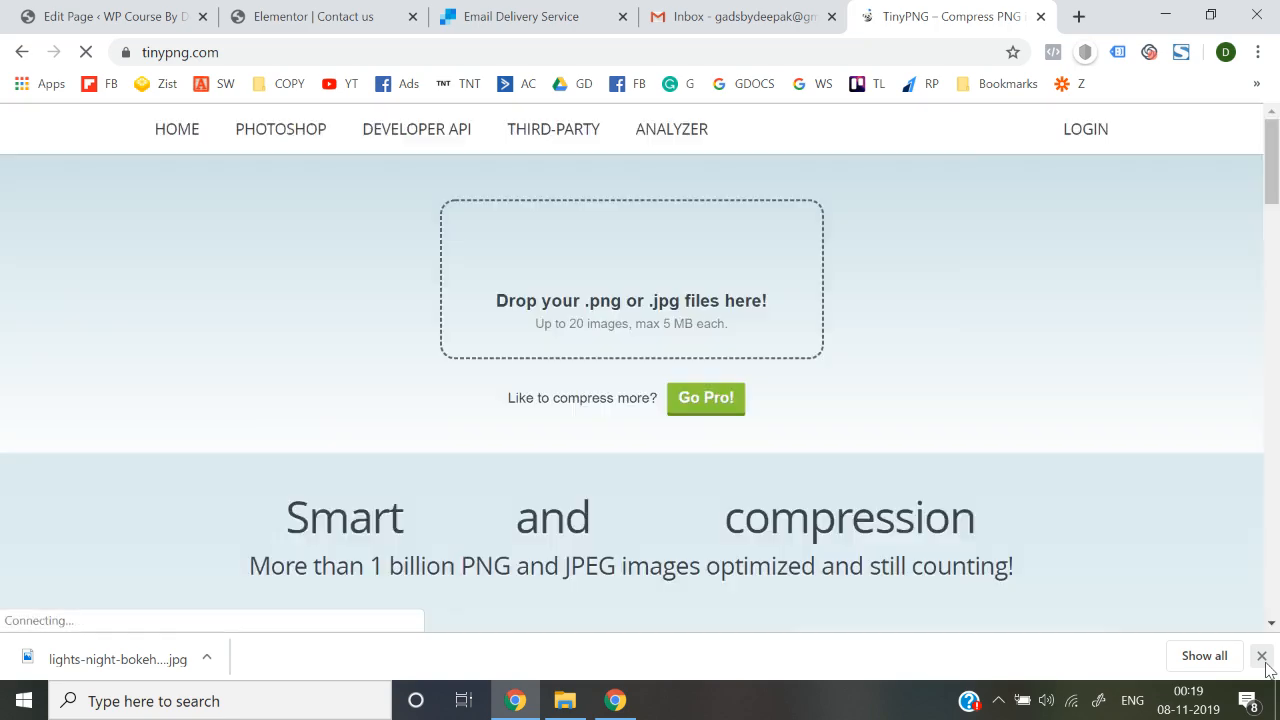
pyautogui.click(1262, 656)
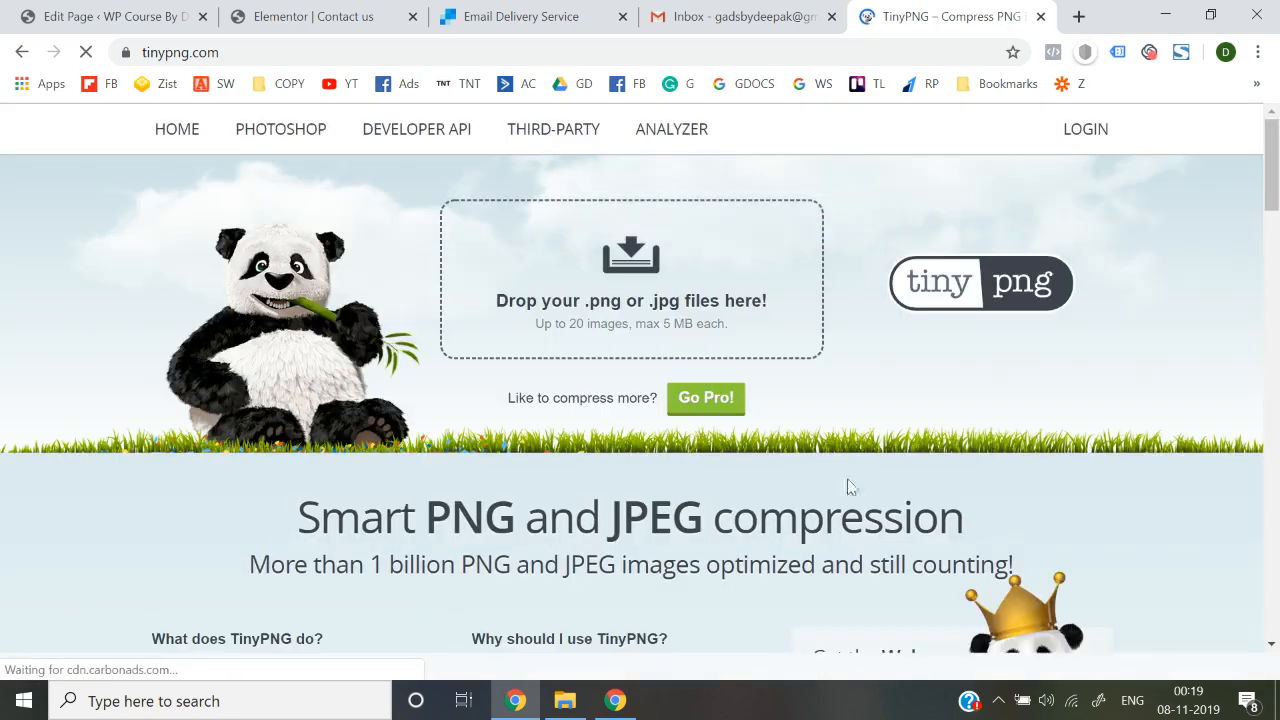
# Compress the bokeh phone photo to 44.2 KB (−59%), download it, and return to Elementor
pyautogui.click(630, 262)
pyautogui.doubleClick(251, 198)
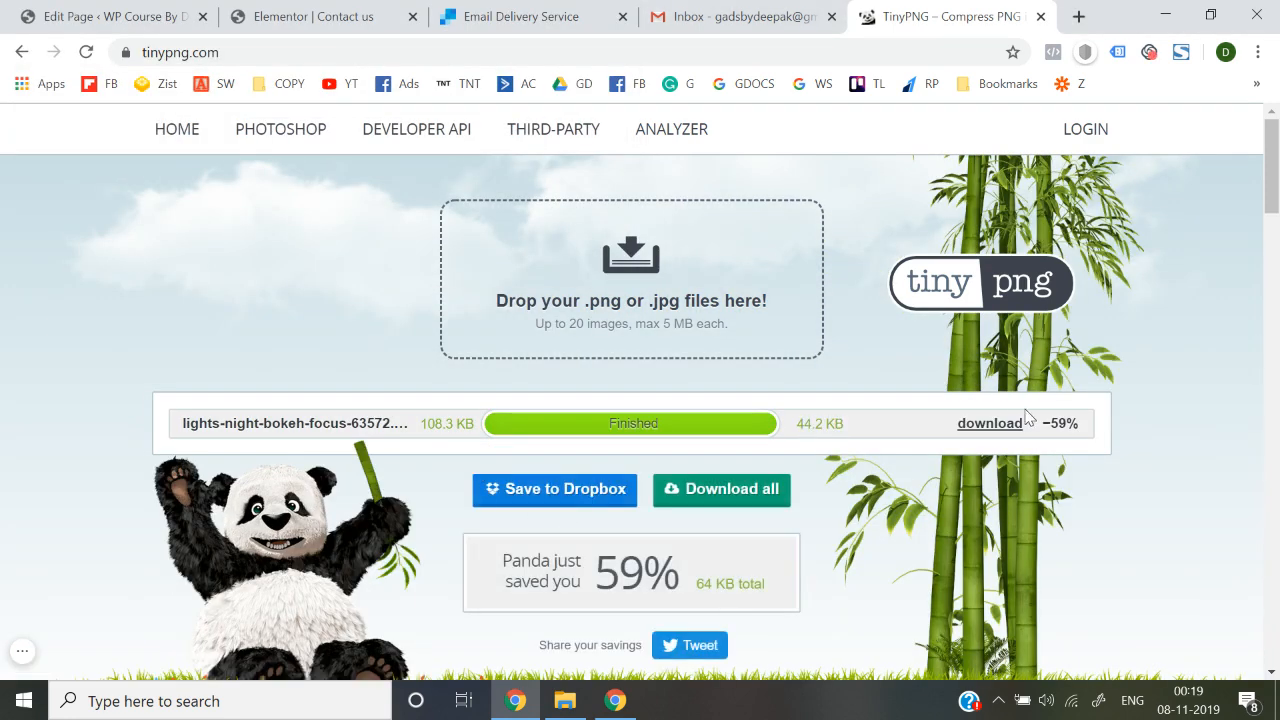
pyautogui.click(998, 428)
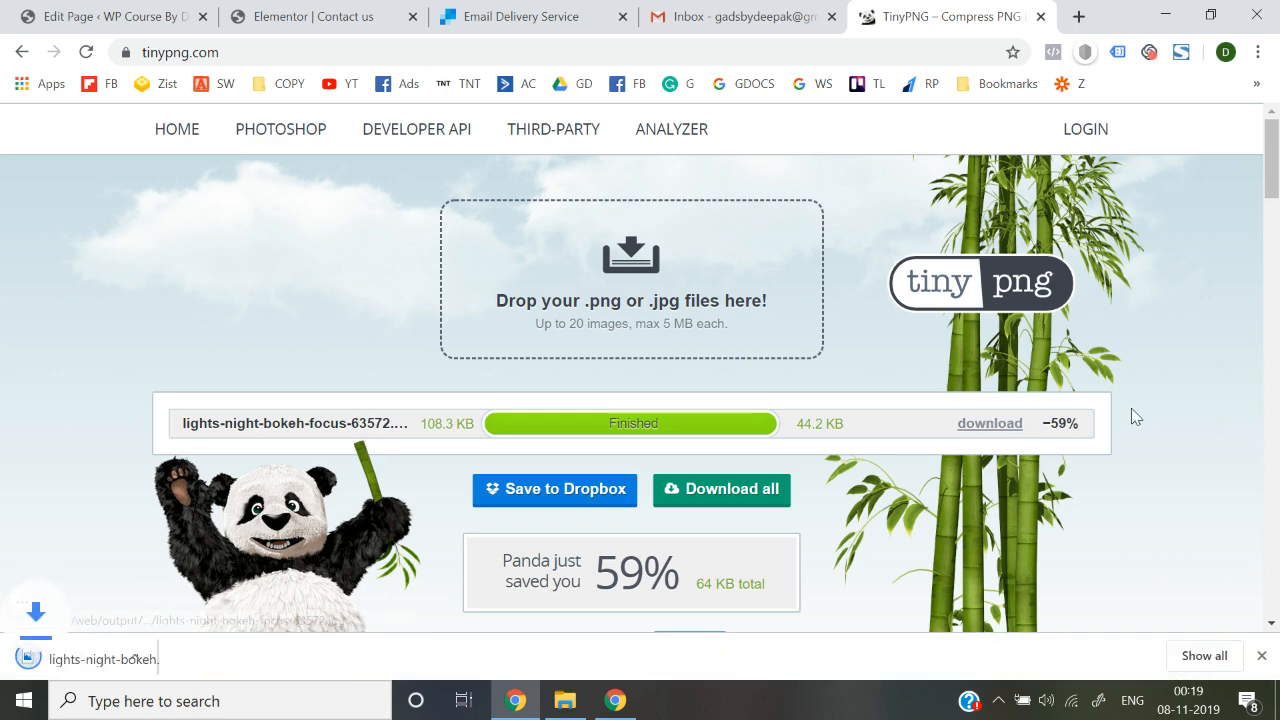
pyautogui.click(214, 10)
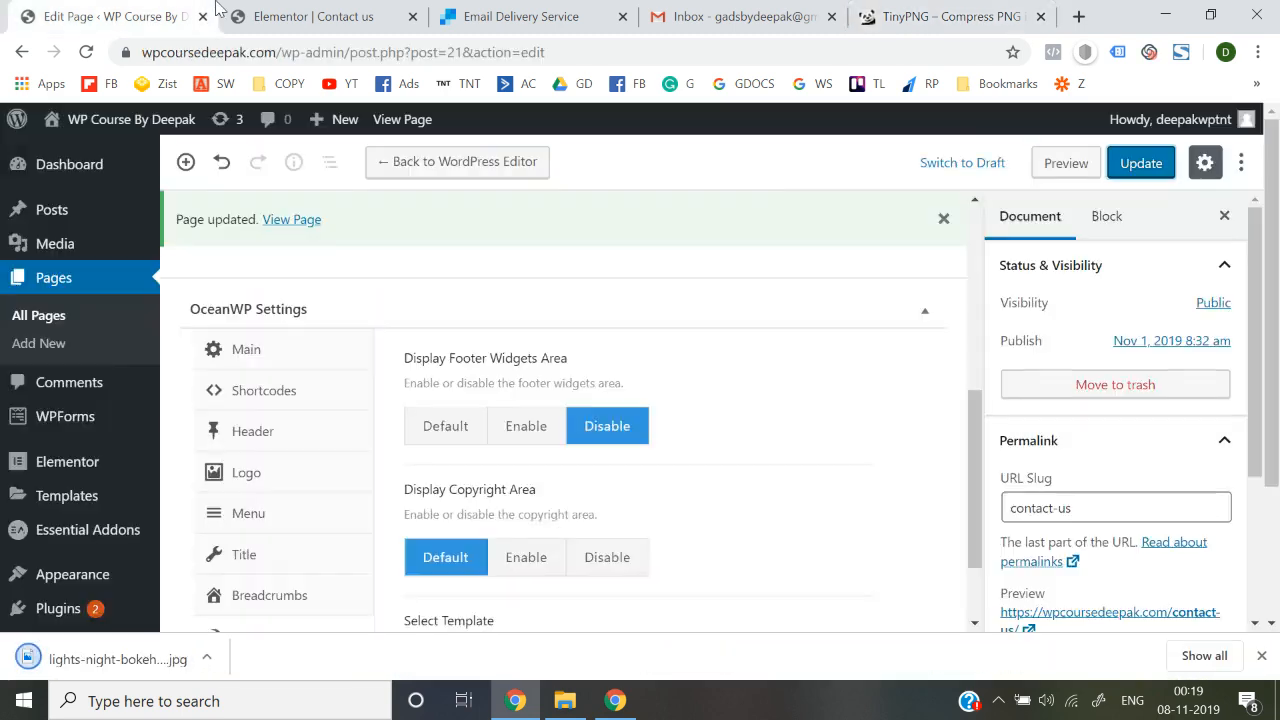
pyautogui.click(286, 12)
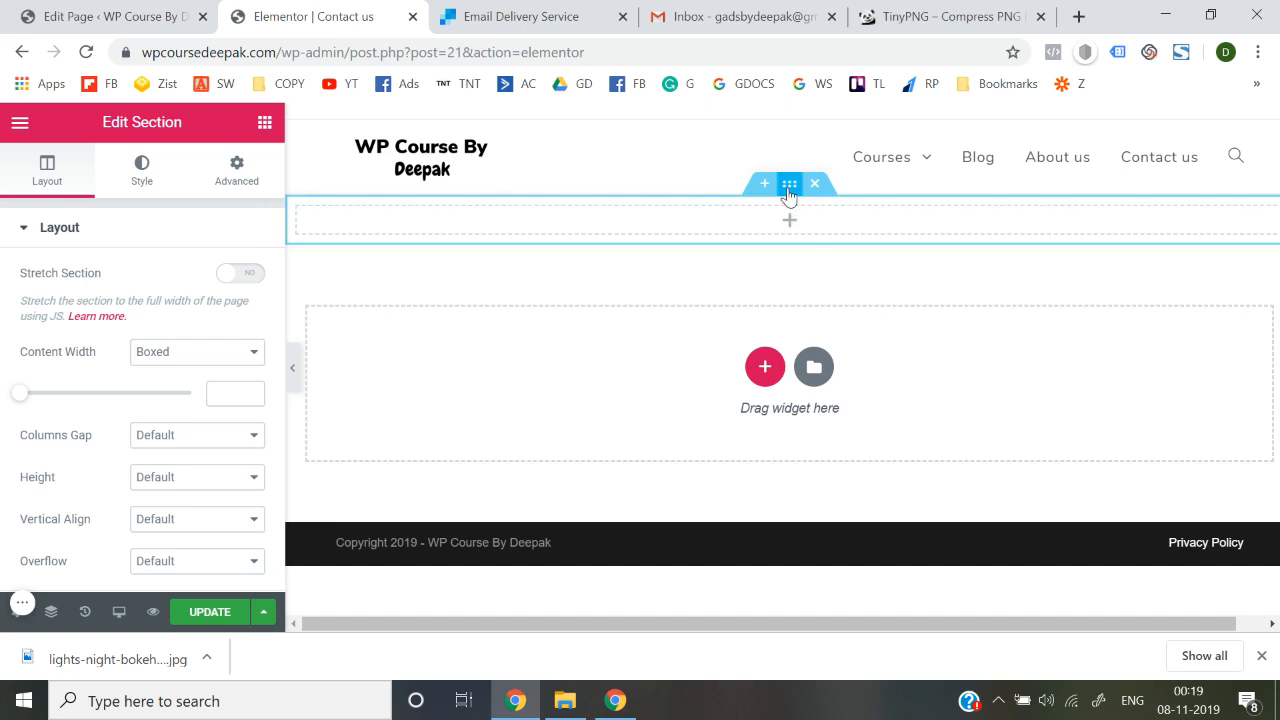
# Upload the compressed phone JPG and set it as the section's Classic background image
pyautogui.click(141, 183)
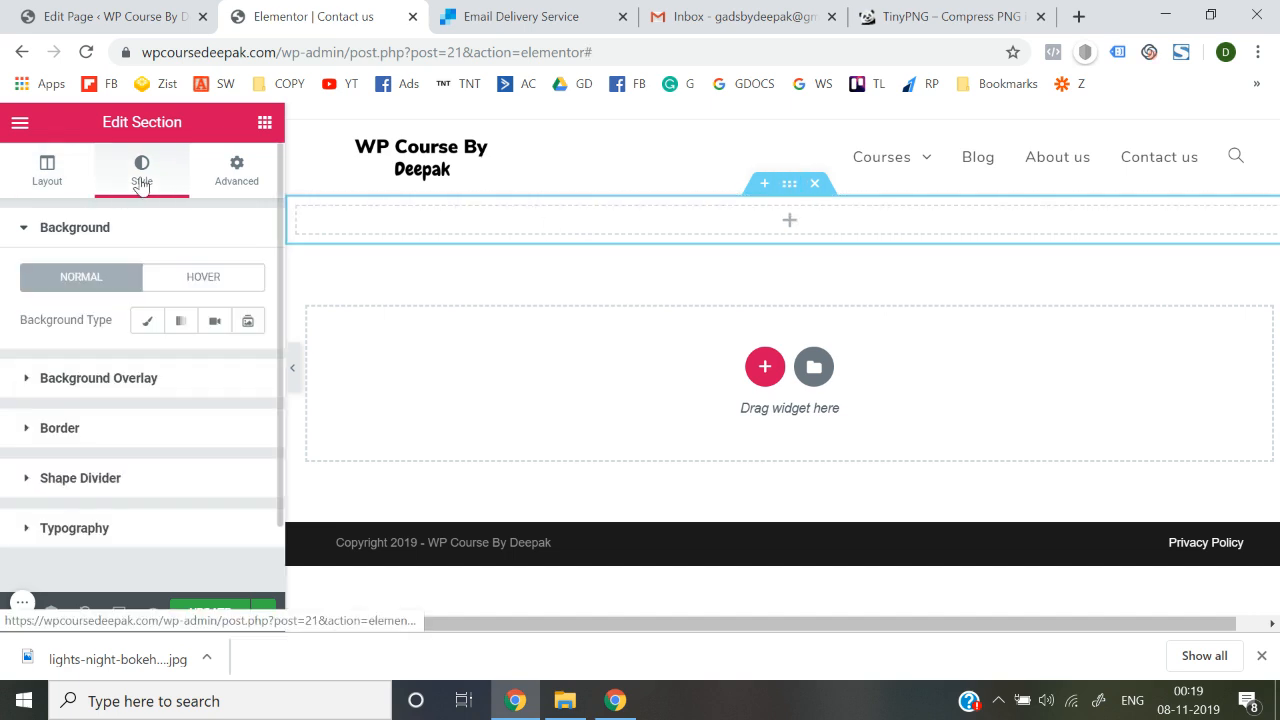
pyautogui.click(145, 322)
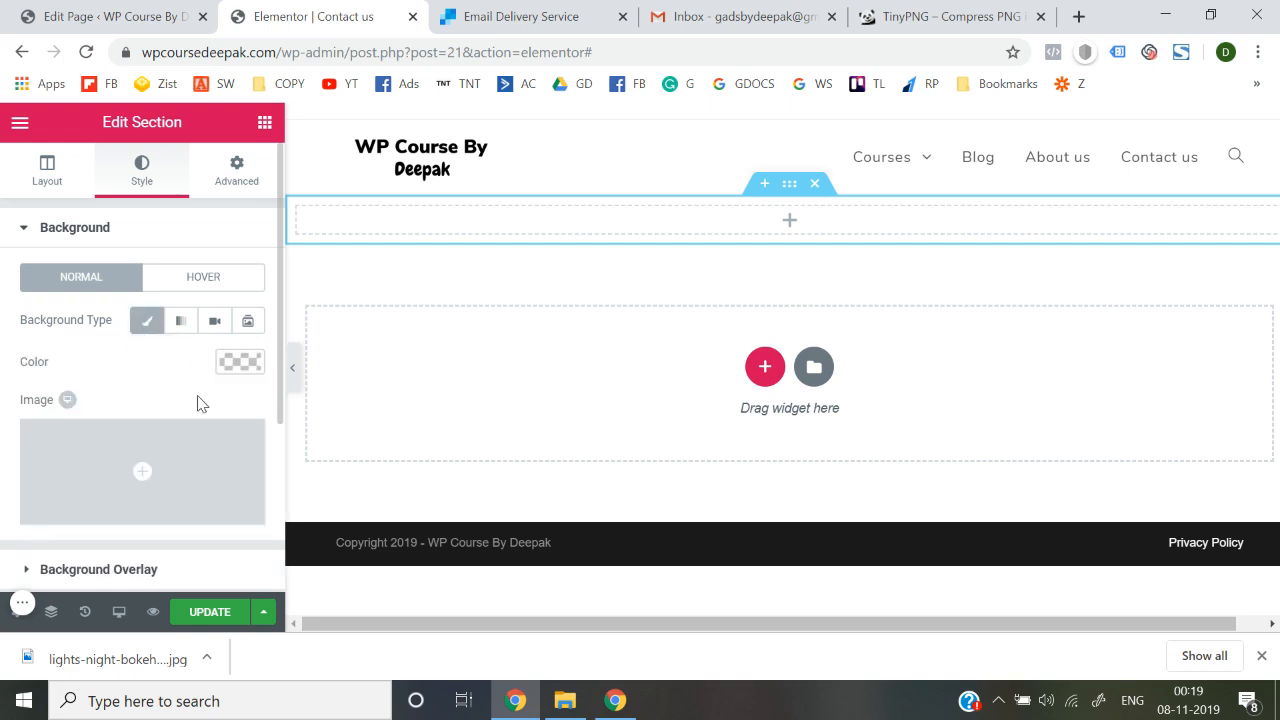
pyautogui.click(140, 459)
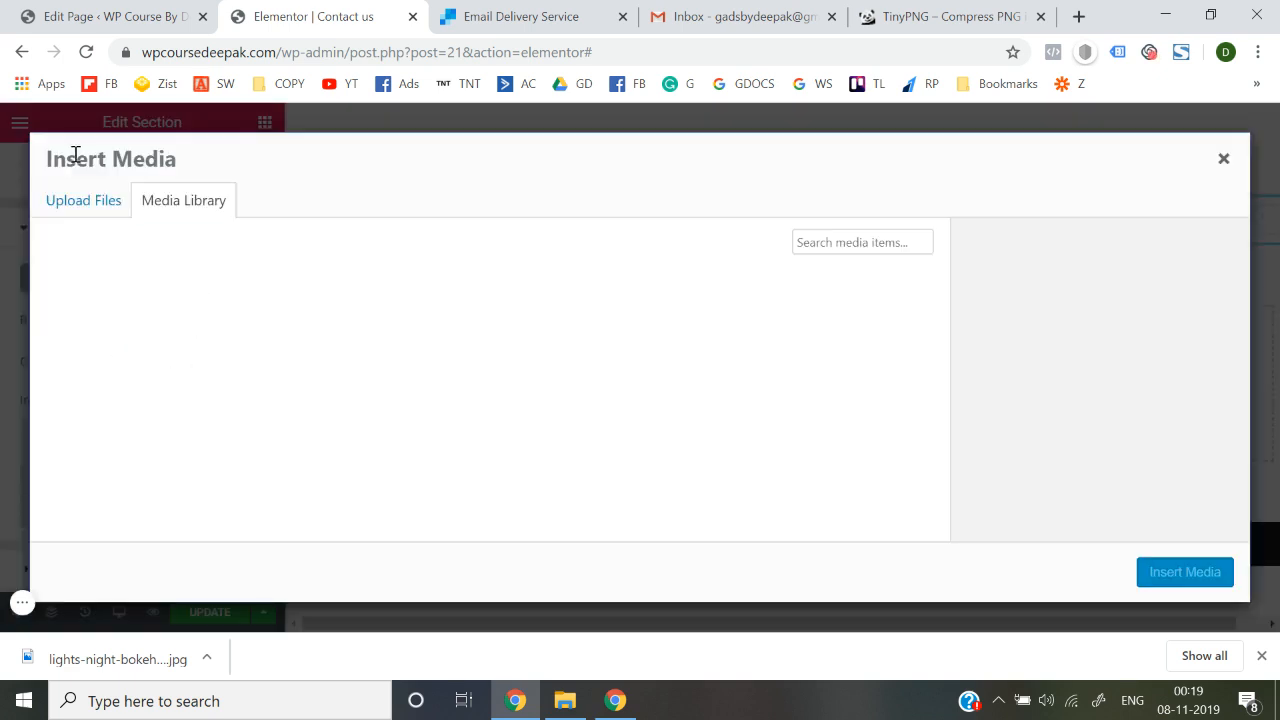
pyautogui.click(87, 213)
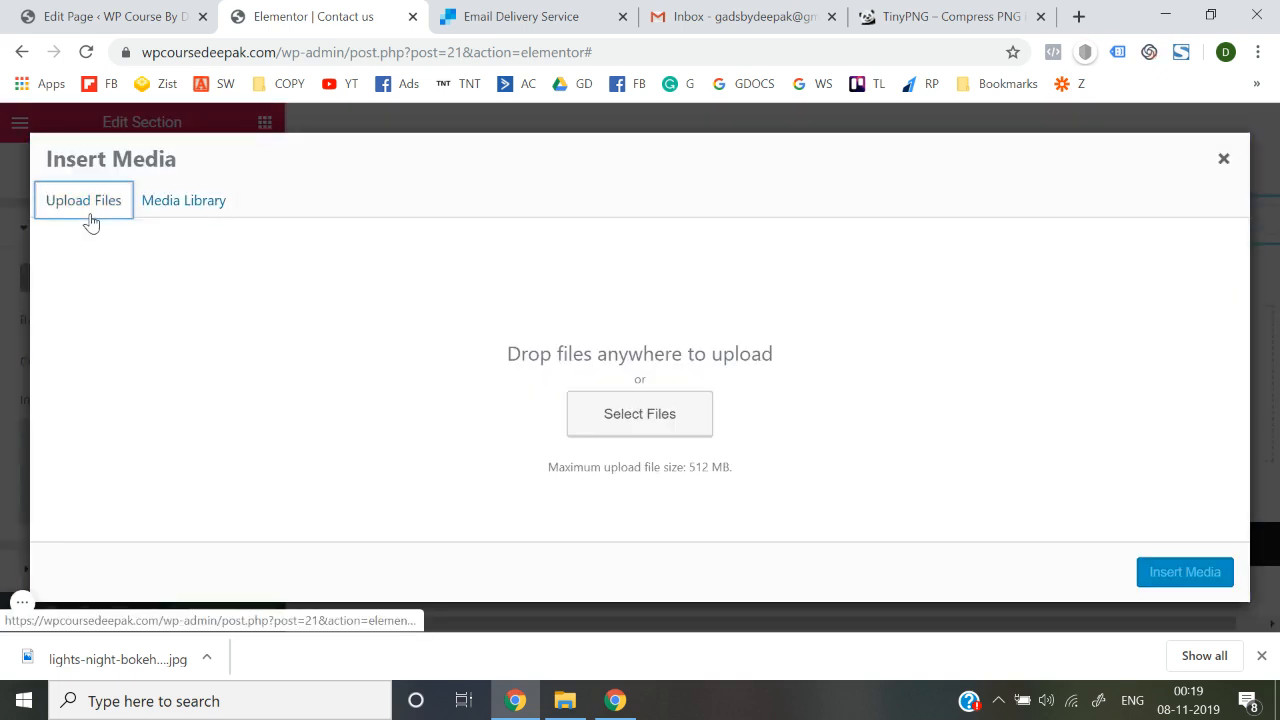
pyautogui.click(640, 420)
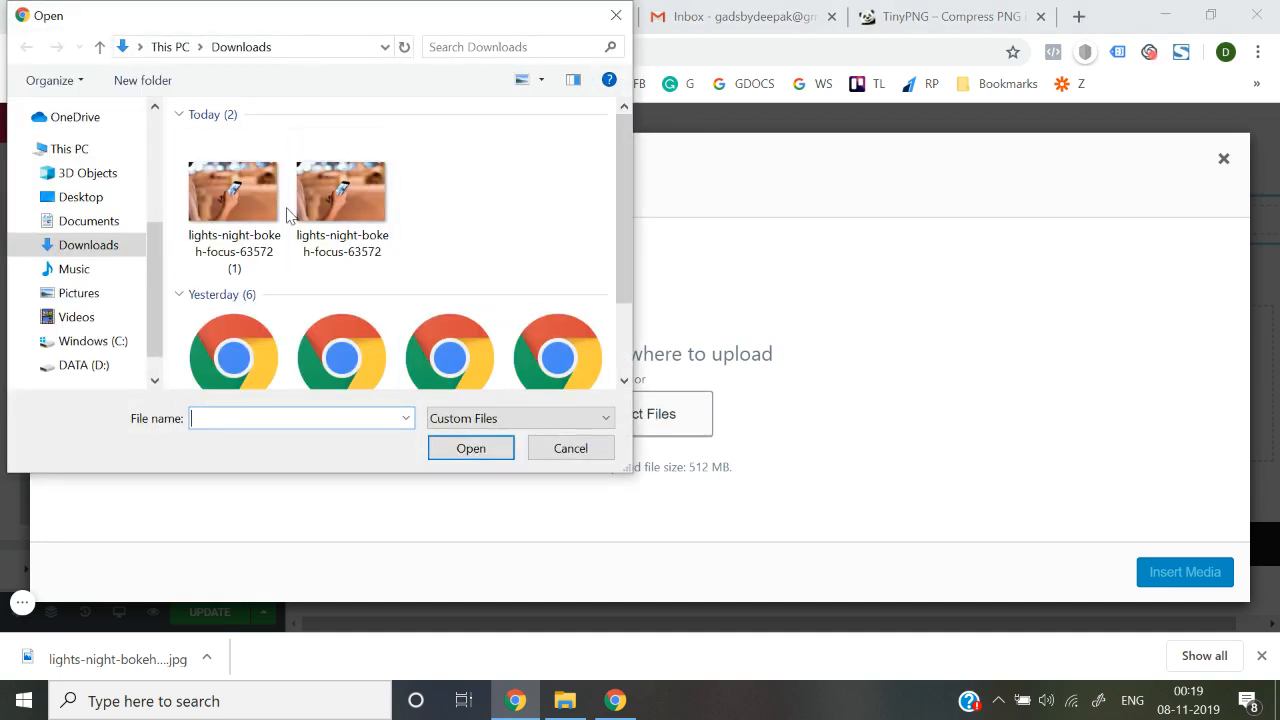
pyautogui.doubleClick(258, 236)
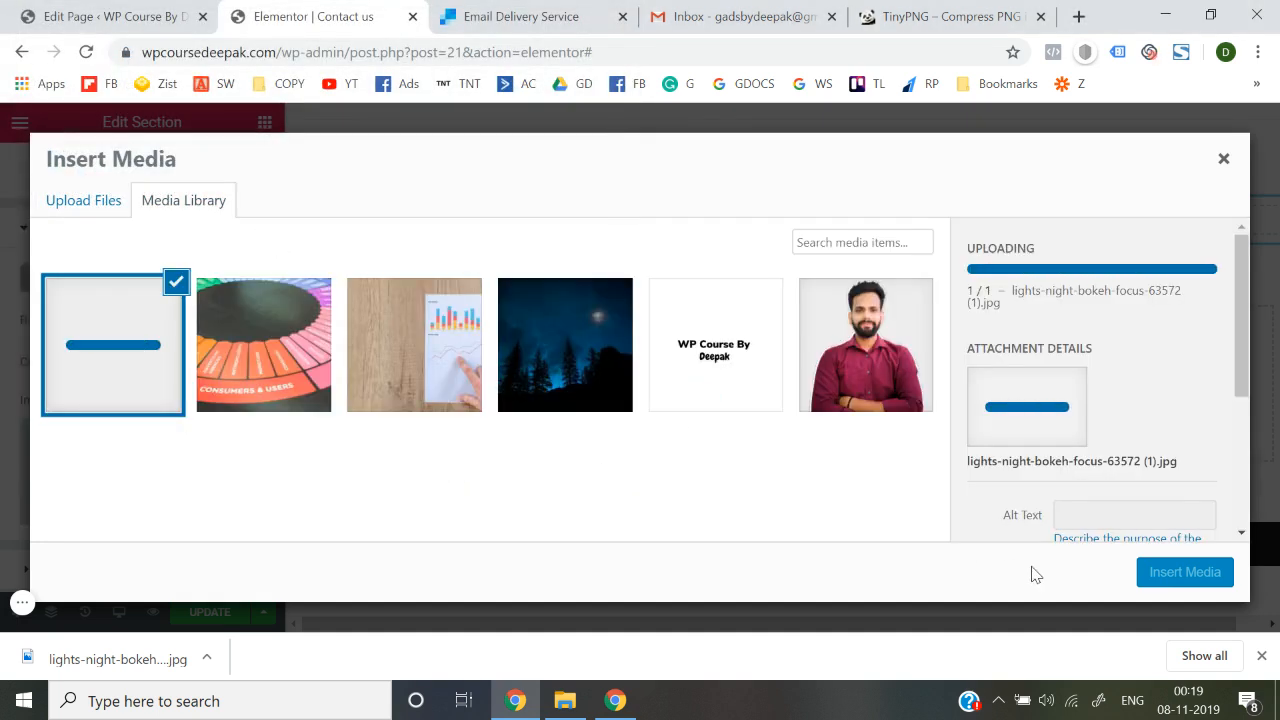
pyautogui.click(1184, 572)
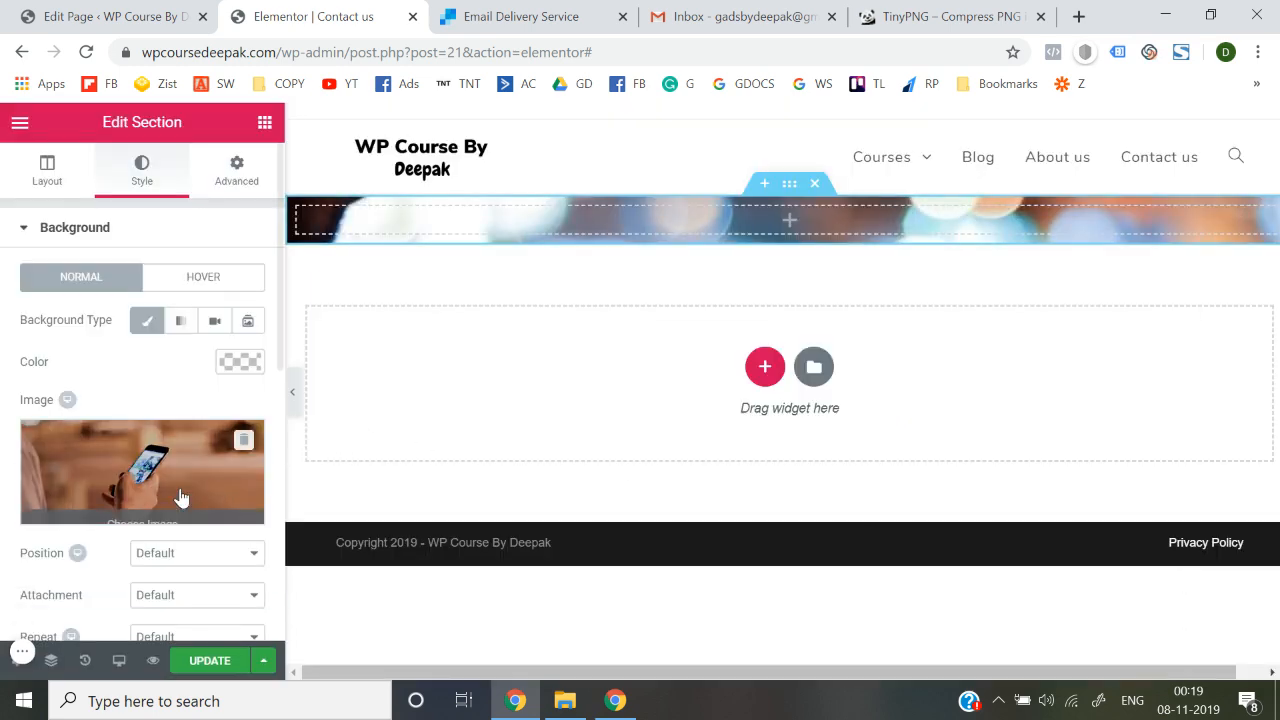
# Set the section background size to Cover, leaving position, attachment and repeat at default
pyautogui.scroll(-2, 180, 494)
pyautogui.click(212, 429)
pyautogui.click(212, 429)
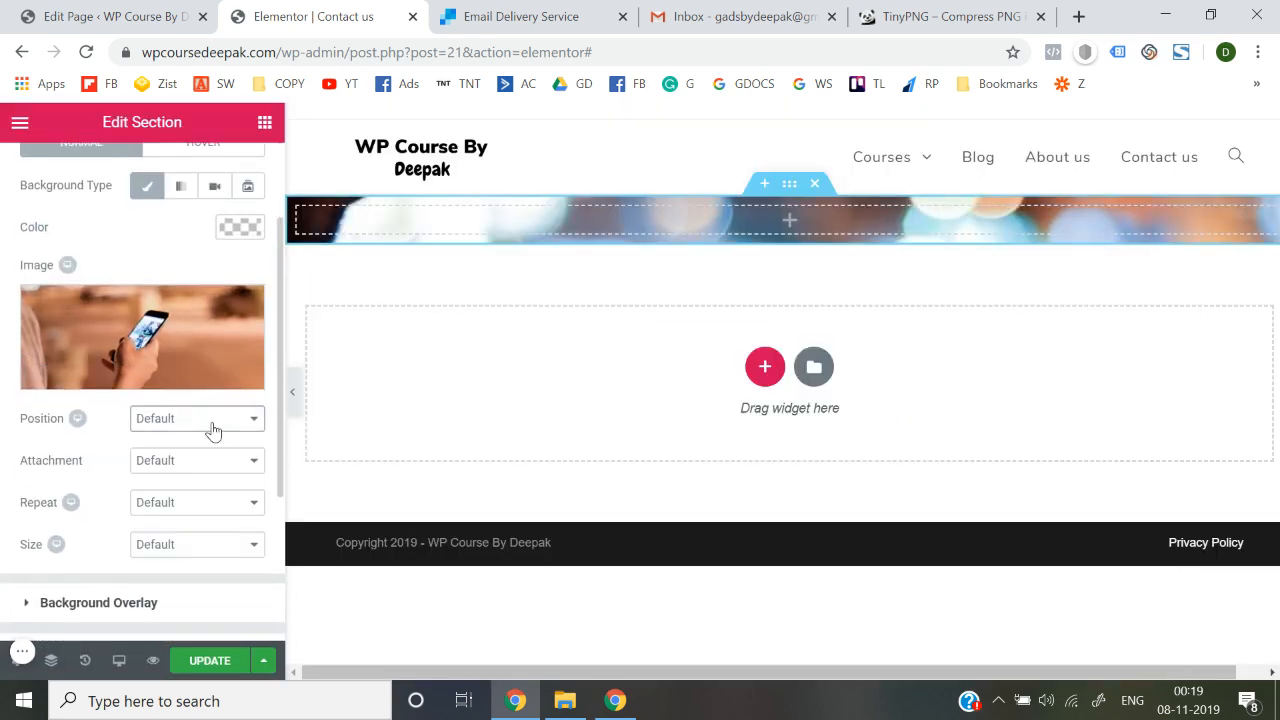
pyautogui.click(210, 464)
pyautogui.click(210, 466)
pyautogui.click(208, 500)
pyautogui.click(208, 502)
pyautogui.click(207, 546)
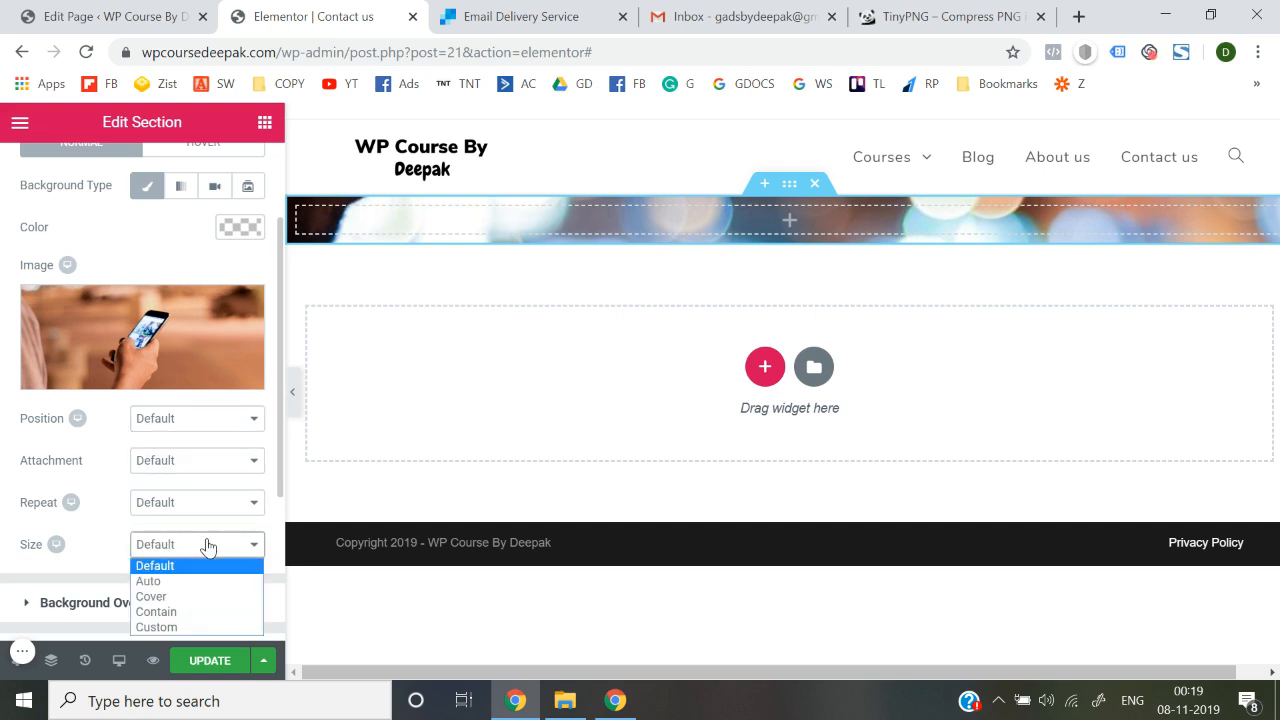
pyautogui.click(197, 598)
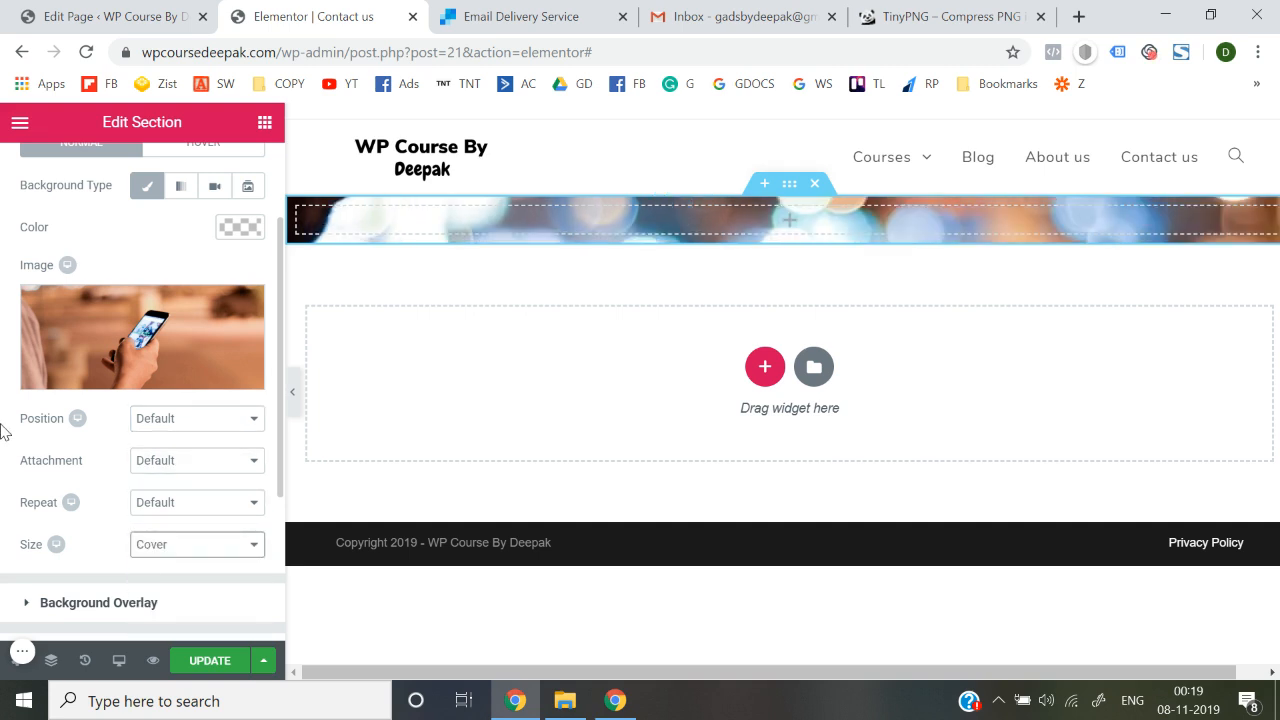
# Change the section height from Fit to Screen to a minimum height of about 324 px
pyautogui.scroll(2, 3, 430)
pyautogui.click(43, 171)
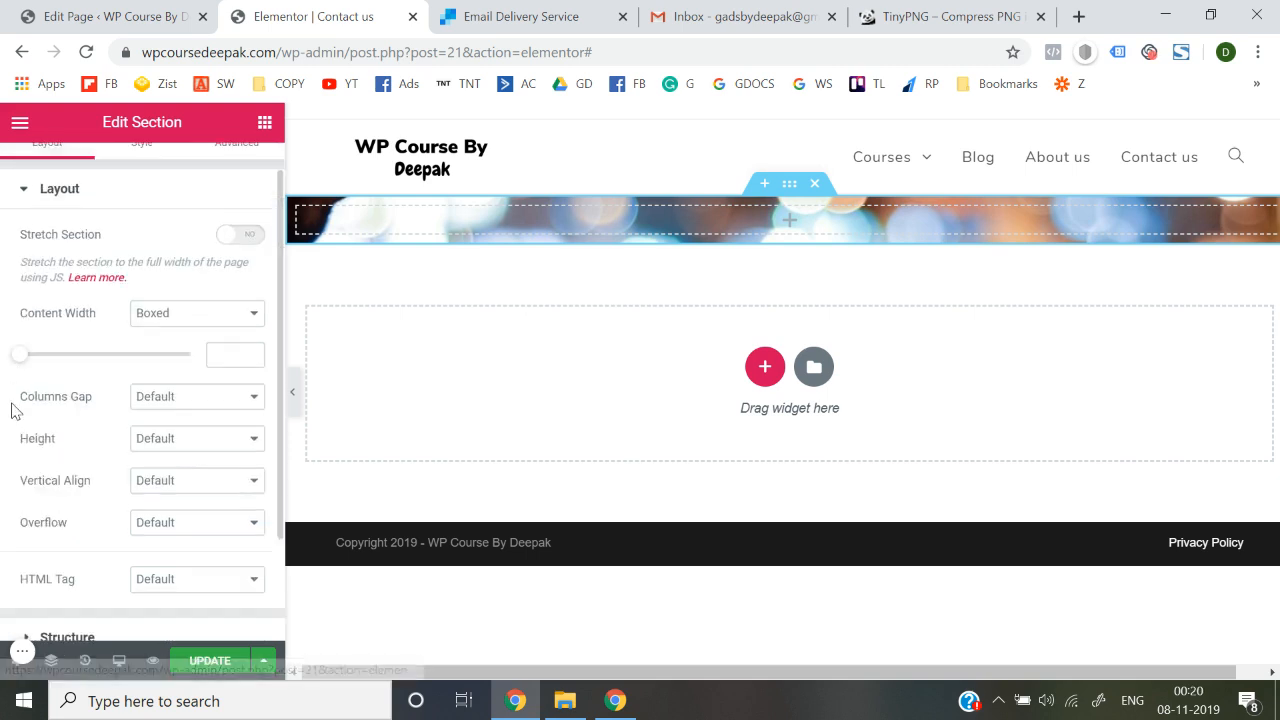
pyautogui.scroll(-1, 11, 409)
pyautogui.click(200, 321)
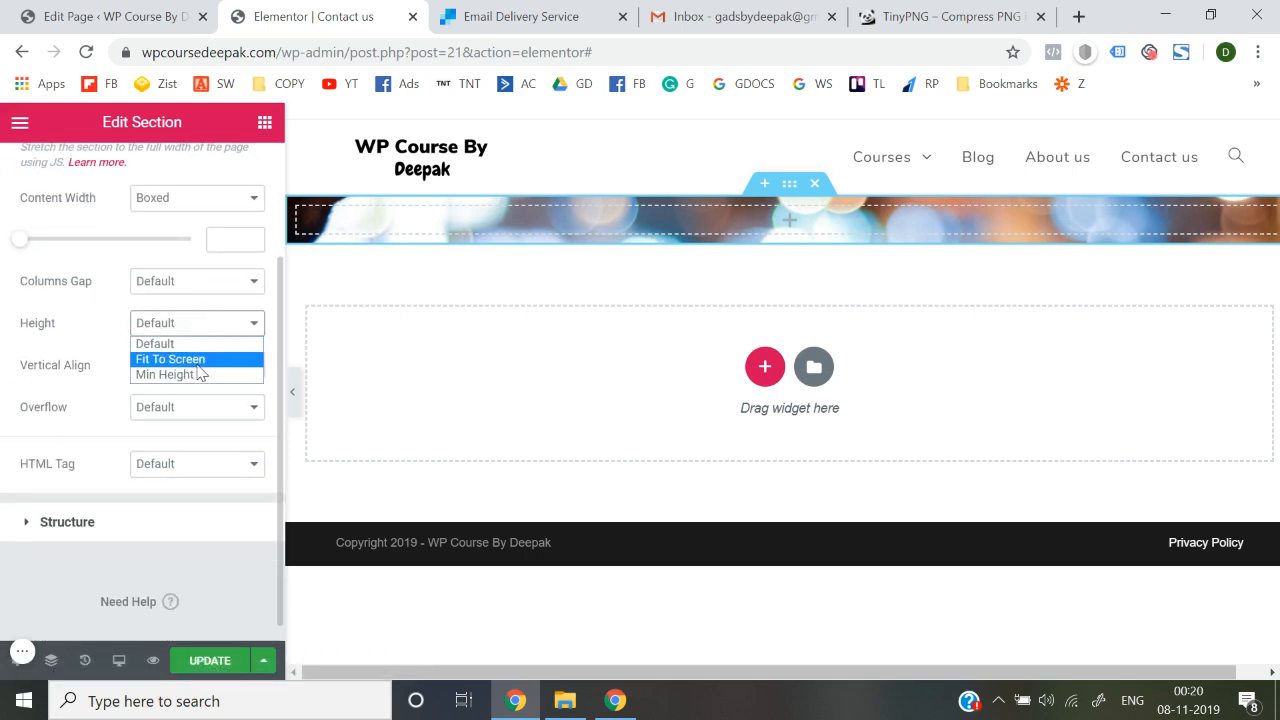
pyautogui.click(198, 360)
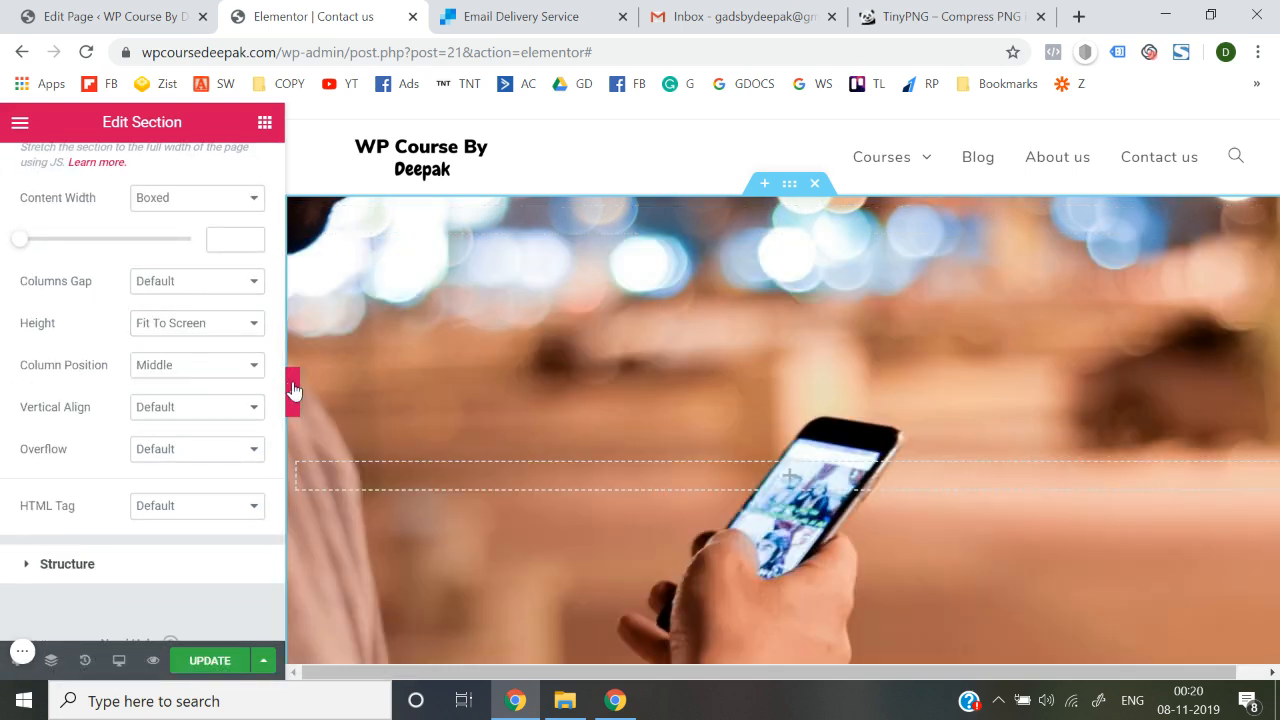
pyautogui.click(292, 391)
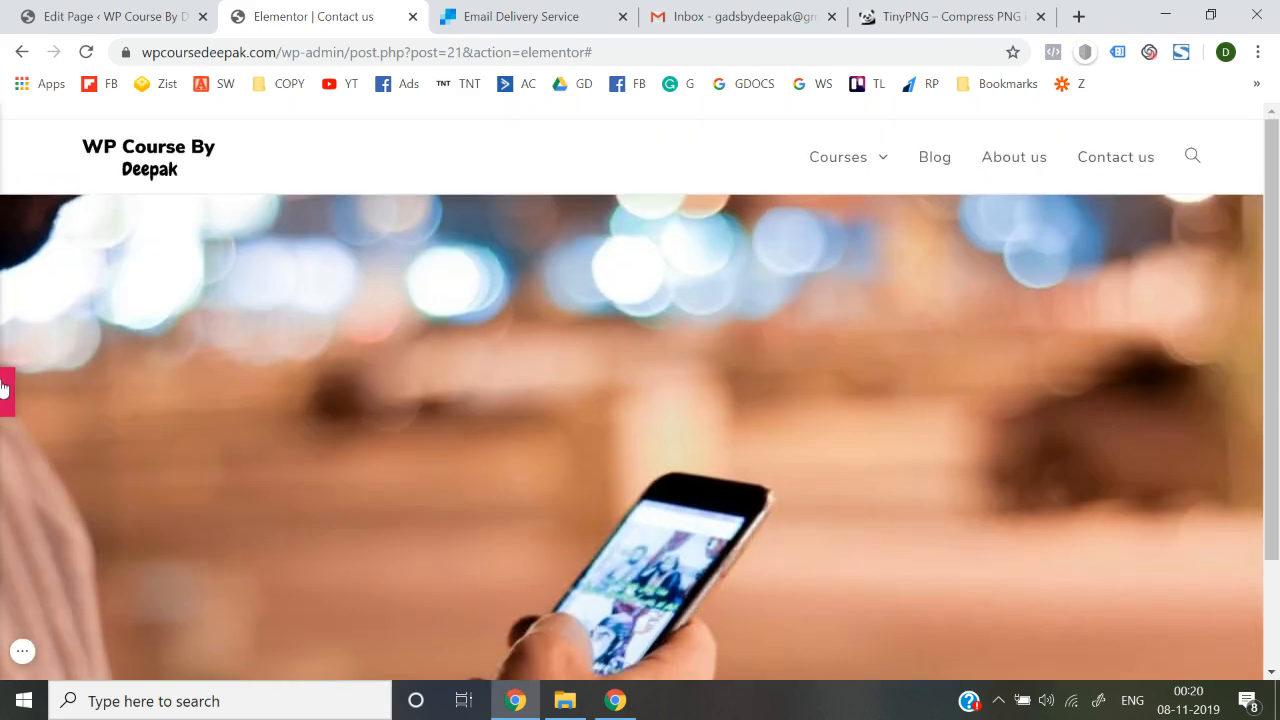
pyautogui.click(5, 390)
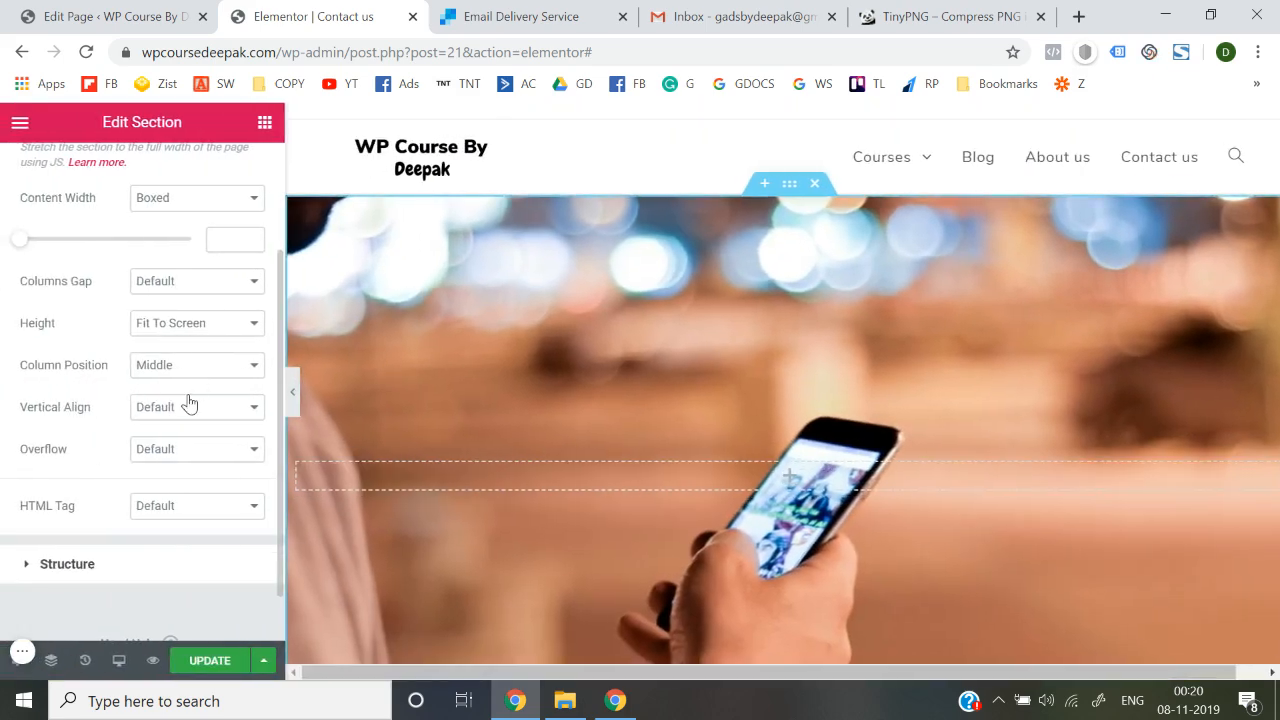
pyautogui.click(205, 323)
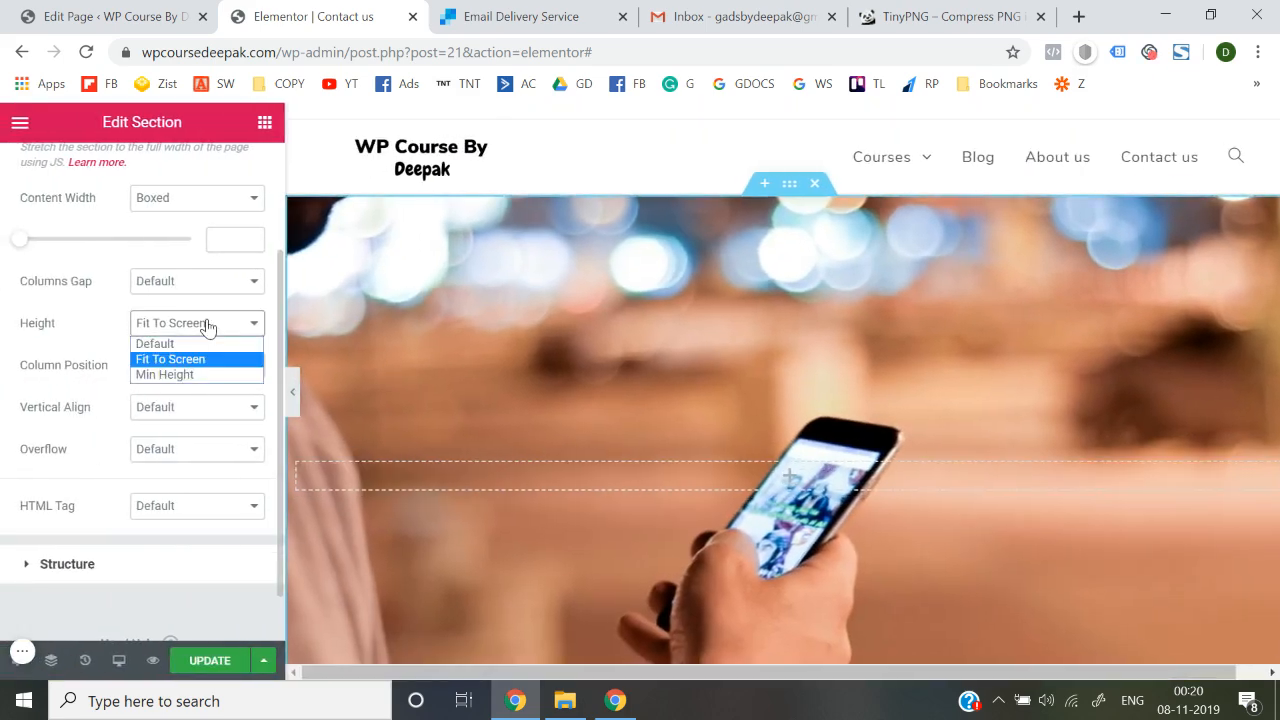
pyautogui.click(188, 375)
pyautogui.moveTo(62, 392)
pyautogui.mouseDown()
pyautogui.moveTo(30, 394)
pyautogui.moveTo(59, 398)
pyautogui.mouseUp()
pyautogui.scroll(3, 60, 395)
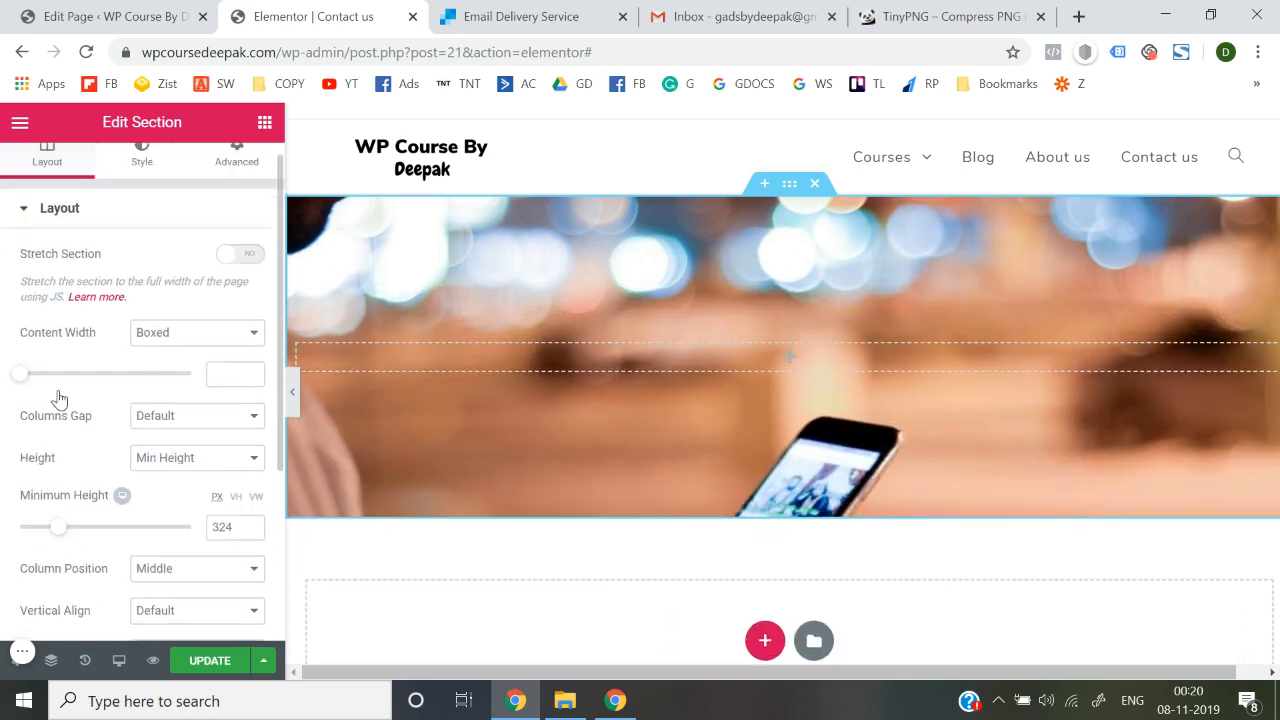
pyautogui.click(145, 195)
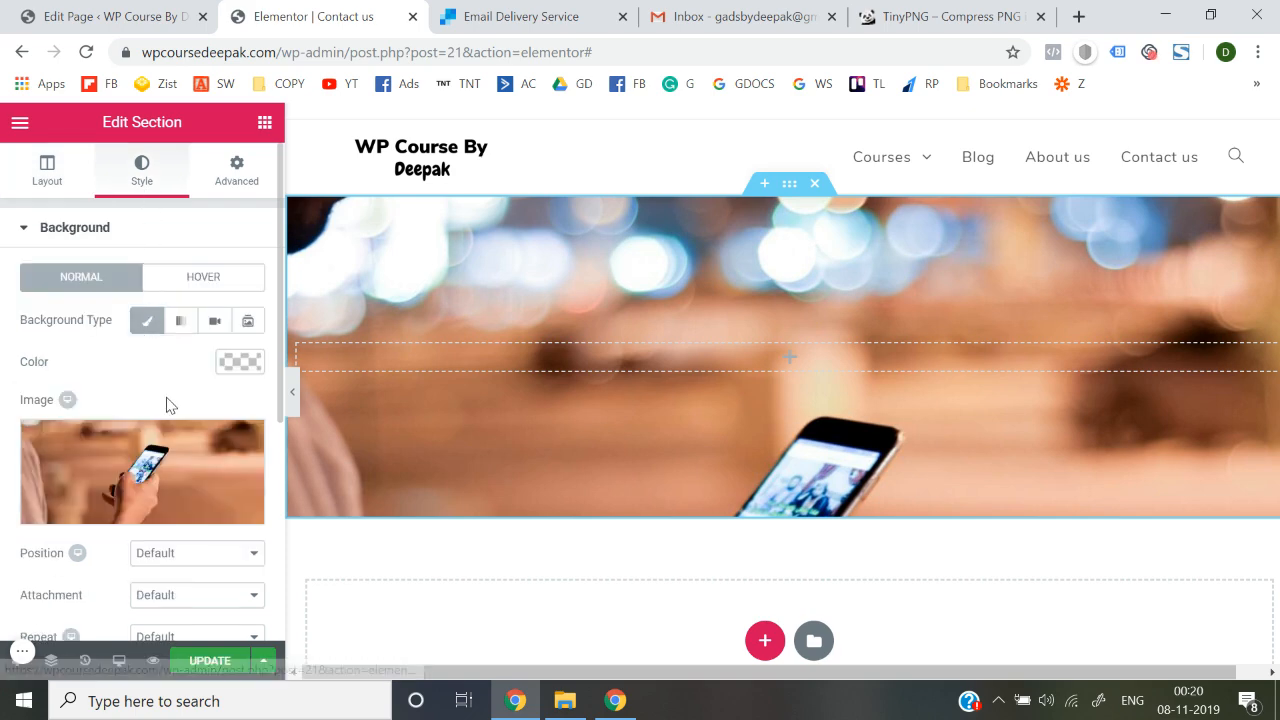
# Position the section's background photo at Center Center
pyautogui.scroll(-3, 166, 403)
pyautogui.click(208, 303)
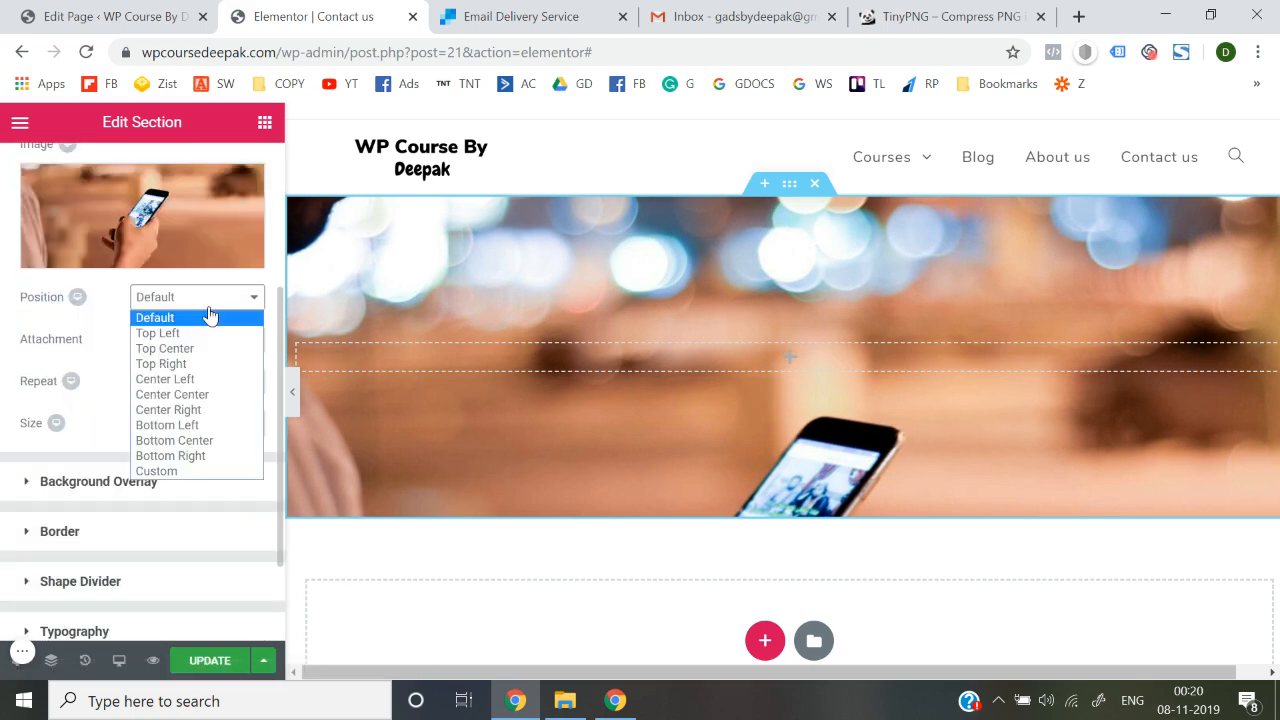
pyautogui.click(203, 396)
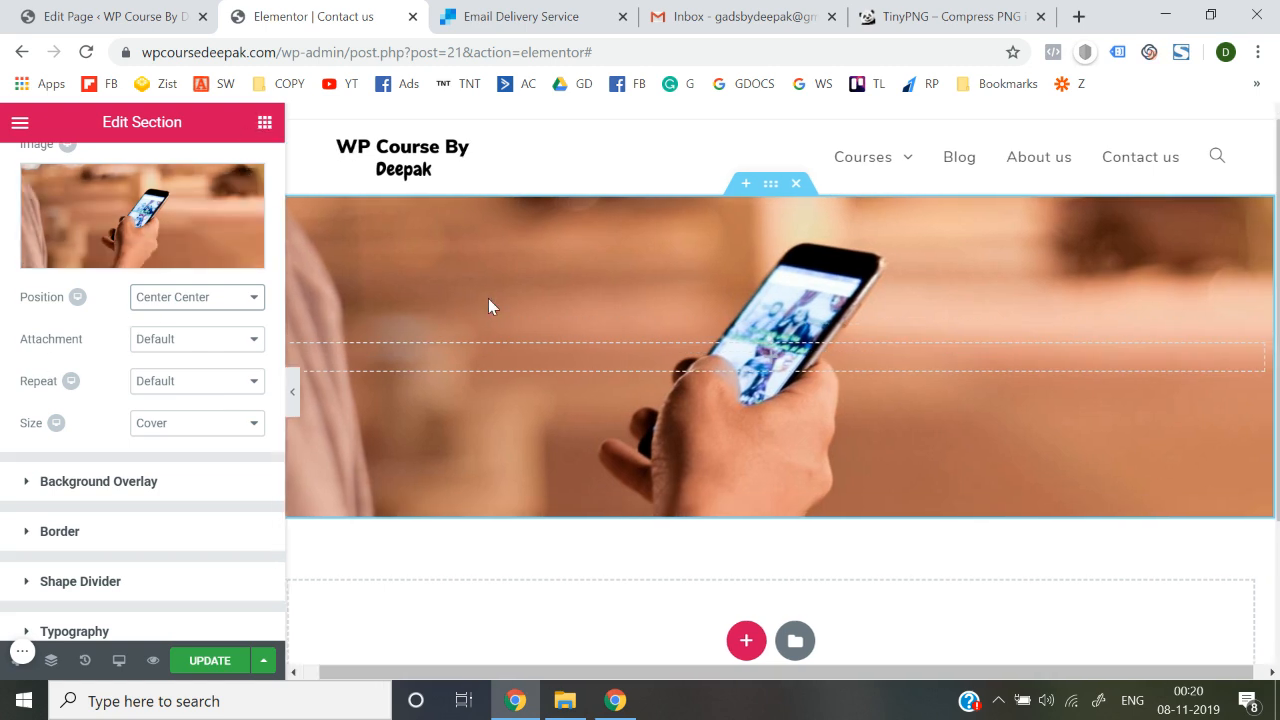
pyautogui.scroll(3, 100, 345)
pyautogui.scroll(-4, 125, 365)
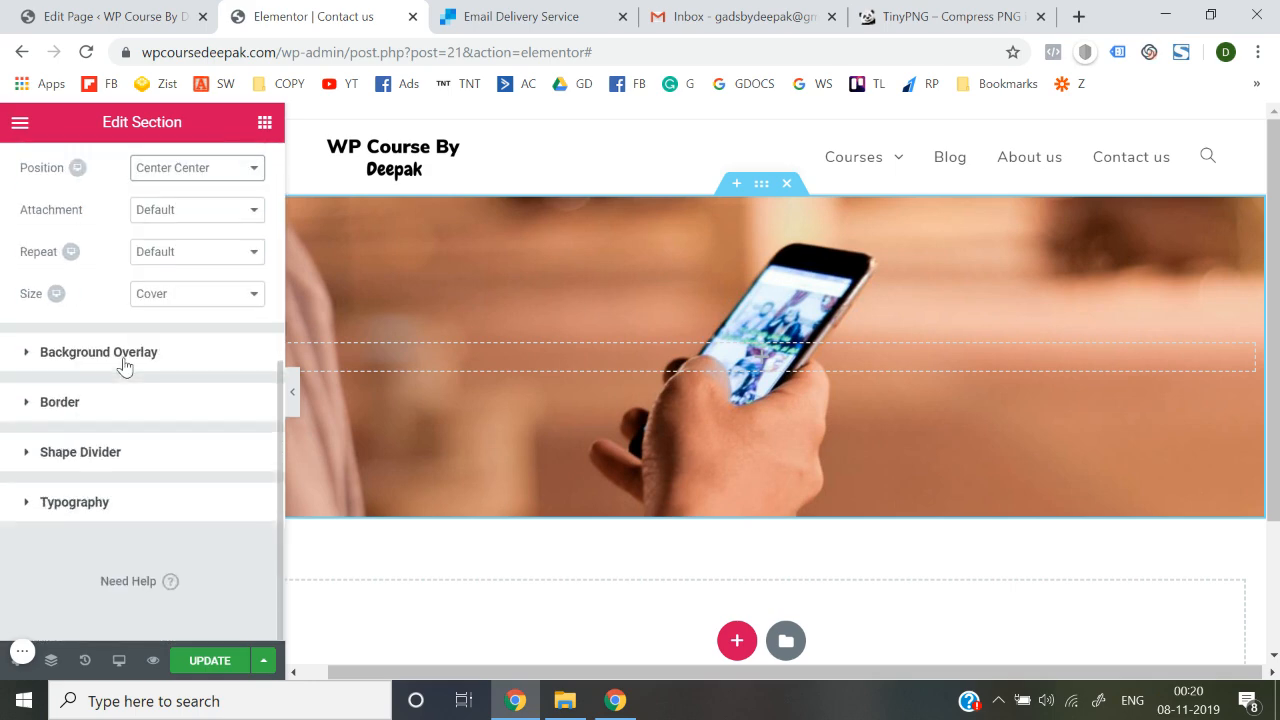
pyautogui.scroll(4, 119, 367)
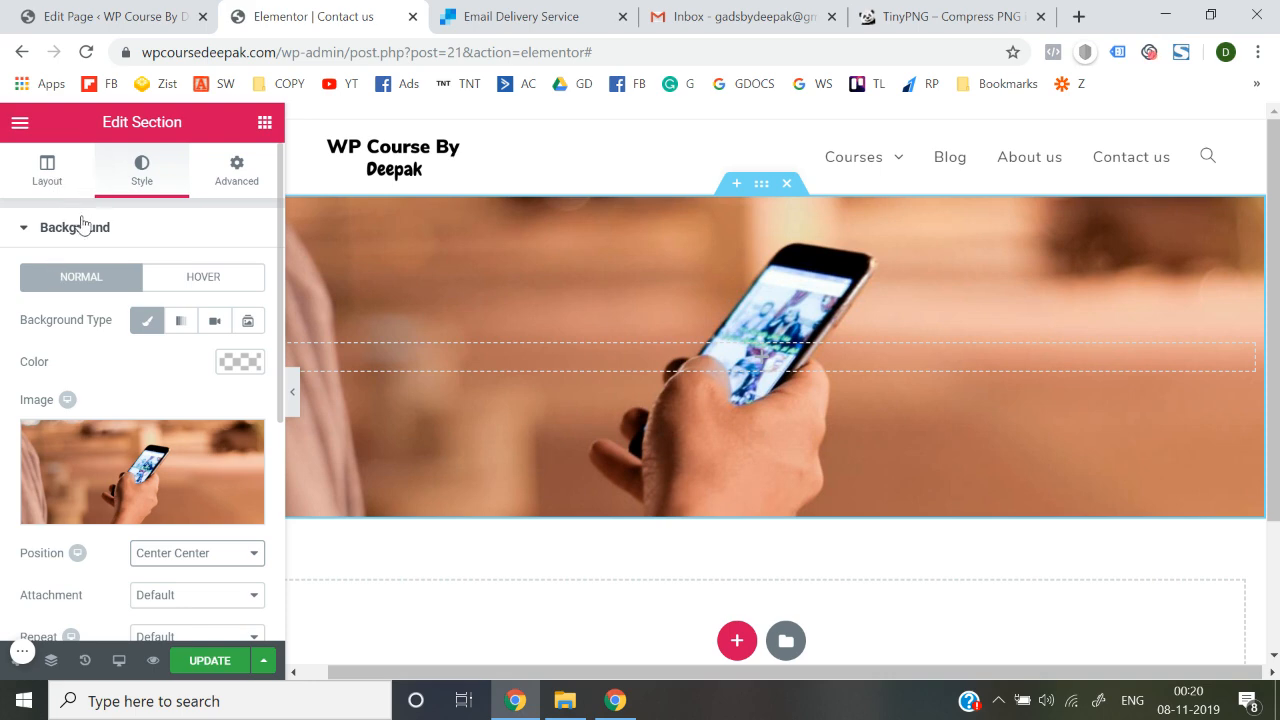
# Expand the Background Overlay panel in the section's Style settings
pyautogui.click(84, 222)
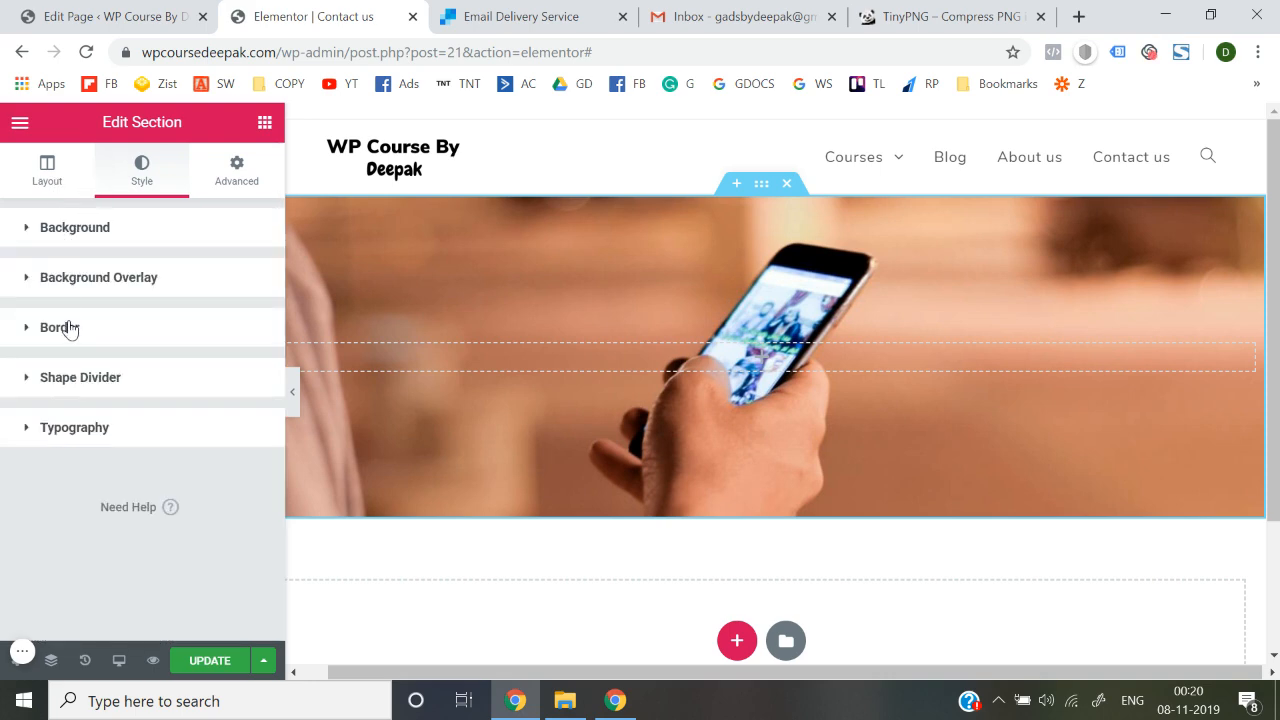
pyautogui.click(58, 168)
pyautogui.scroll(-3, 94, 376)
pyautogui.scroll(3, 94, 376)
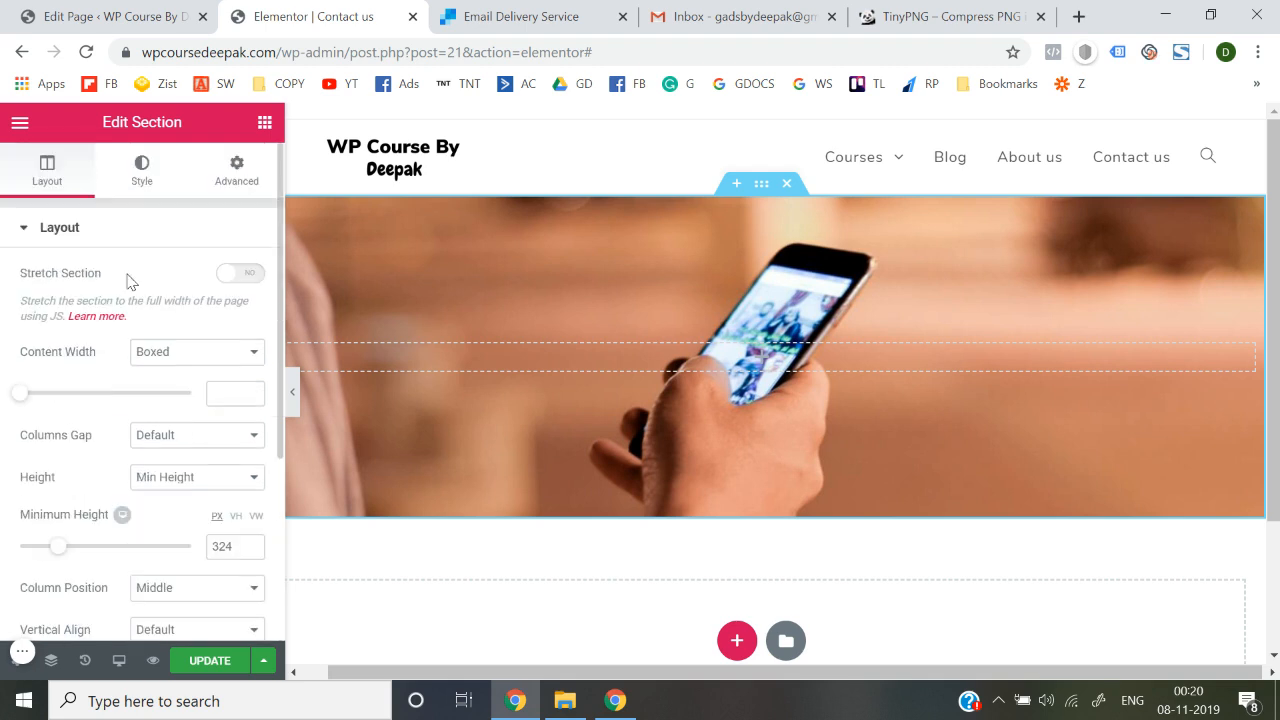
pyautogui.click(152, 172)
pyautogui.scroll(-1, 93, 365)
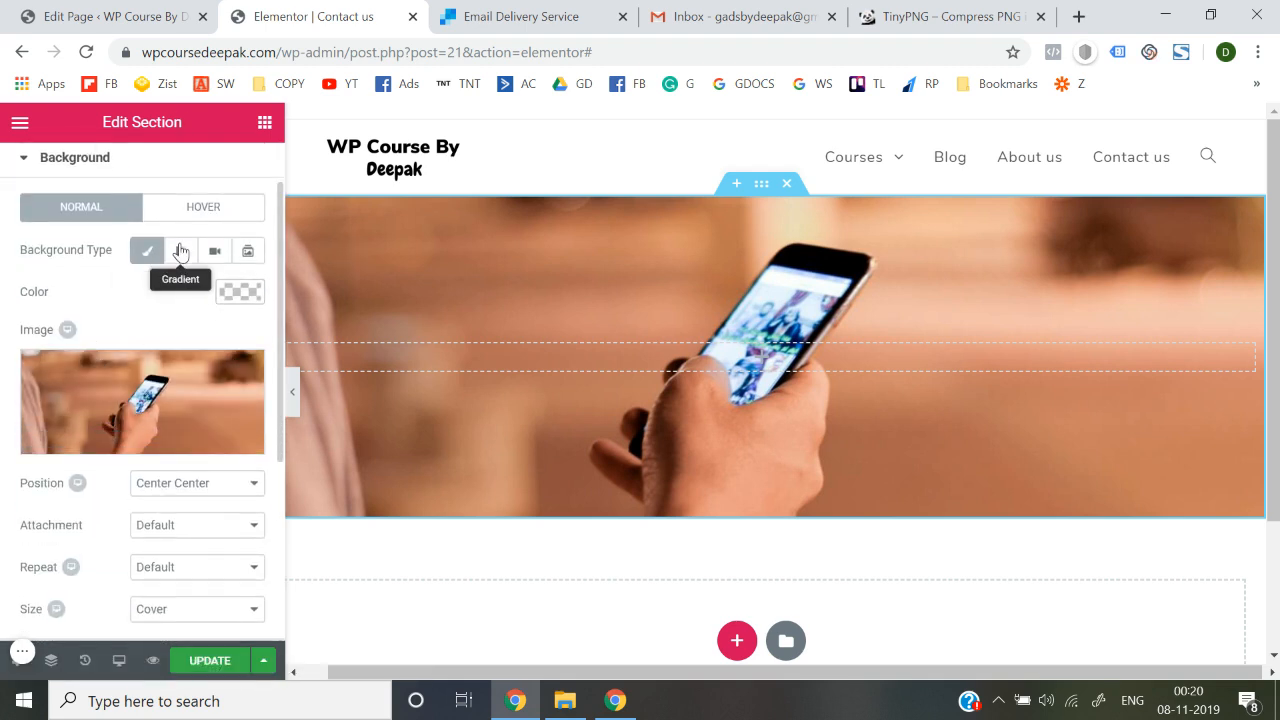
pyautogui.scroll(-2, 130, 370)
pyautogui.scroll(-1, 130, 370)
pyautogui.scroll(-1, 91, 450)
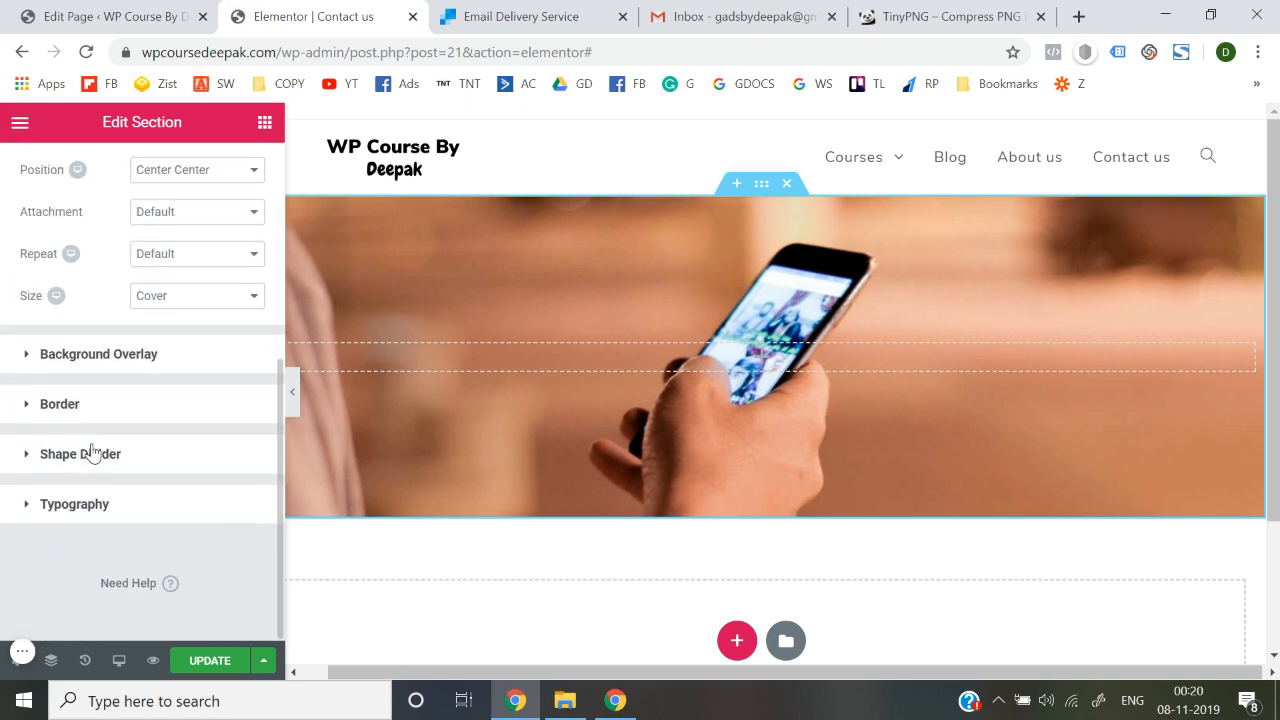
pyautogui.click(112, 356)
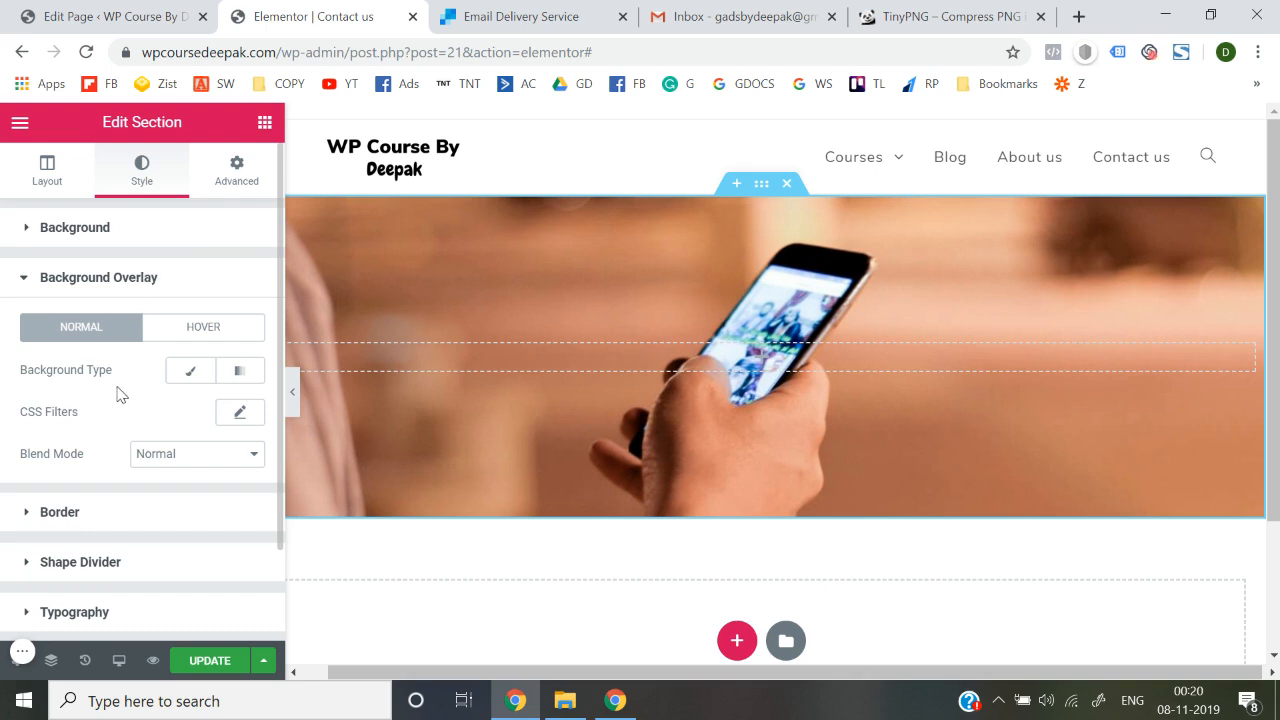
# Apply a classic black overlay at about 0.74 opacity, rgba(0,0,0,0.74)
pyautogui.scroll(-1, 116, 398)
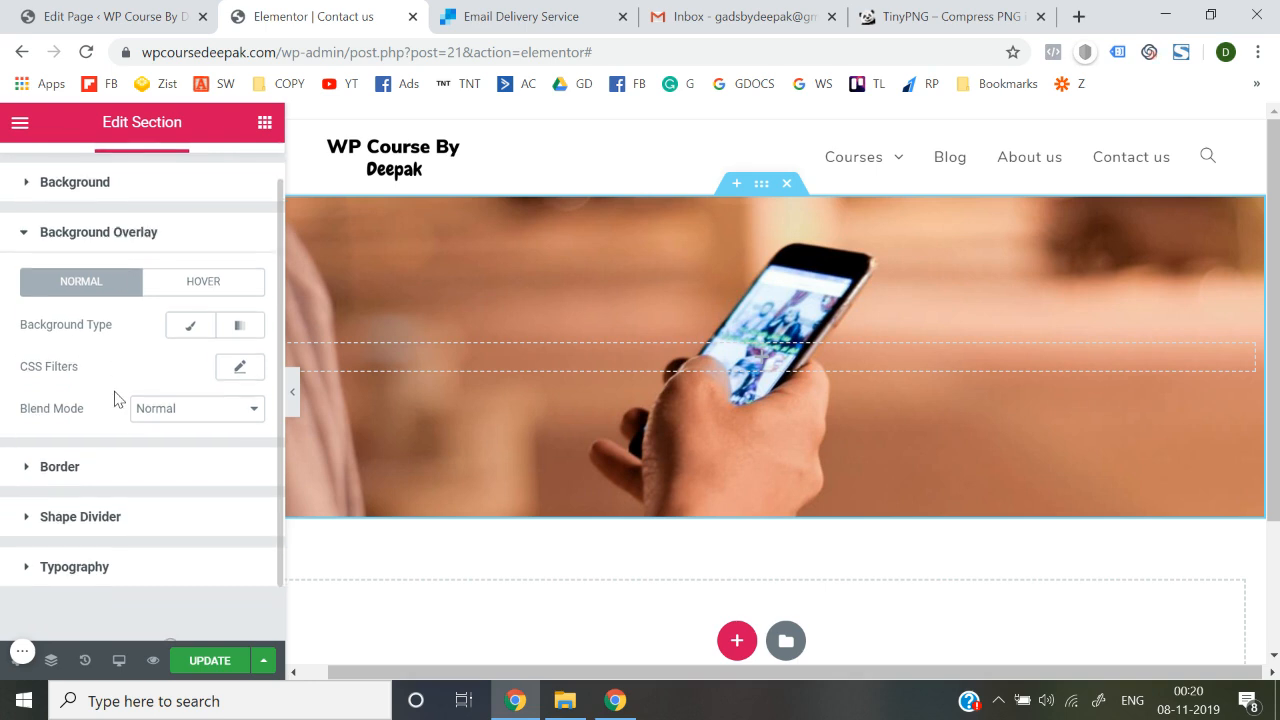
pyautogui.click(193, 328)
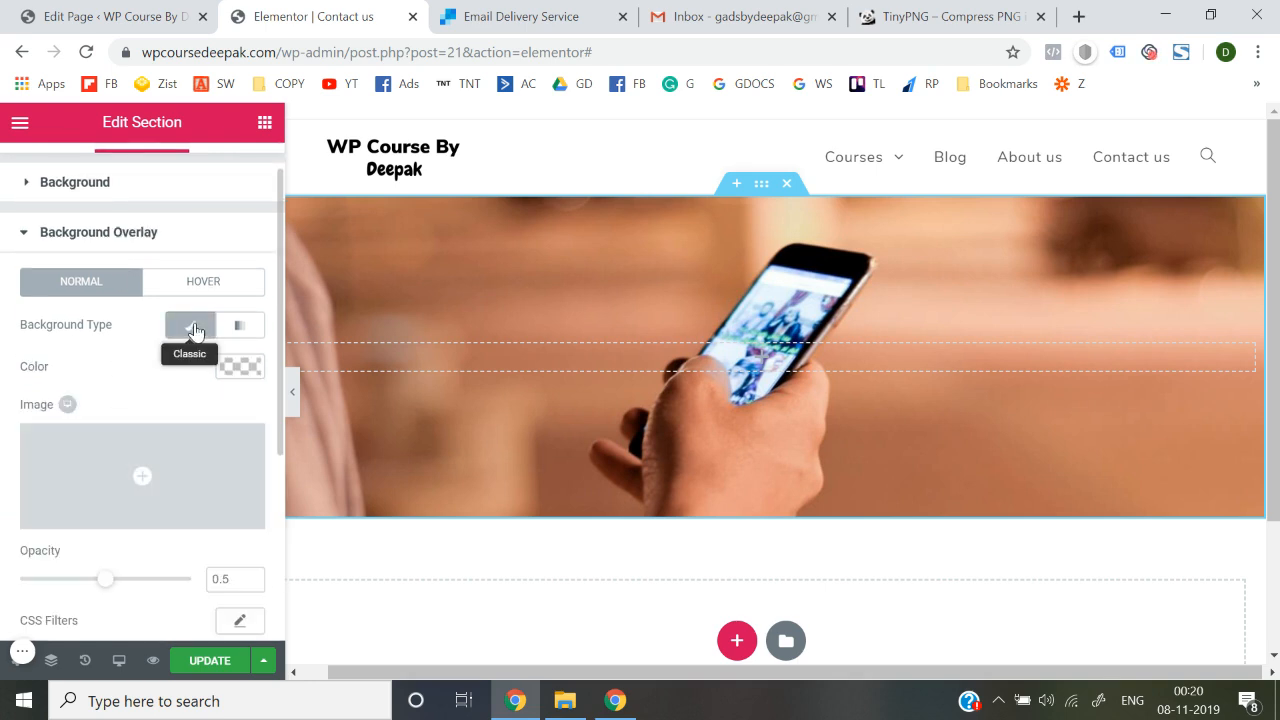
pyautogui.click(240, 367)
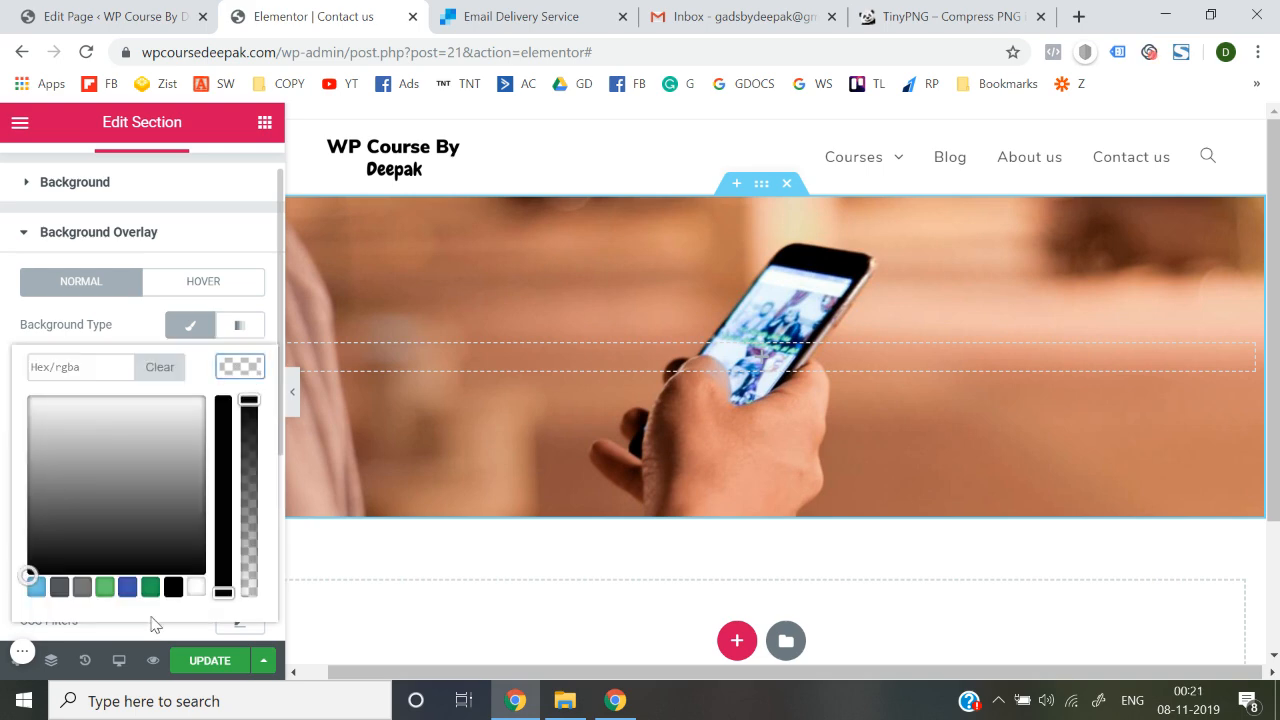
pyautogui.click(172, 590)
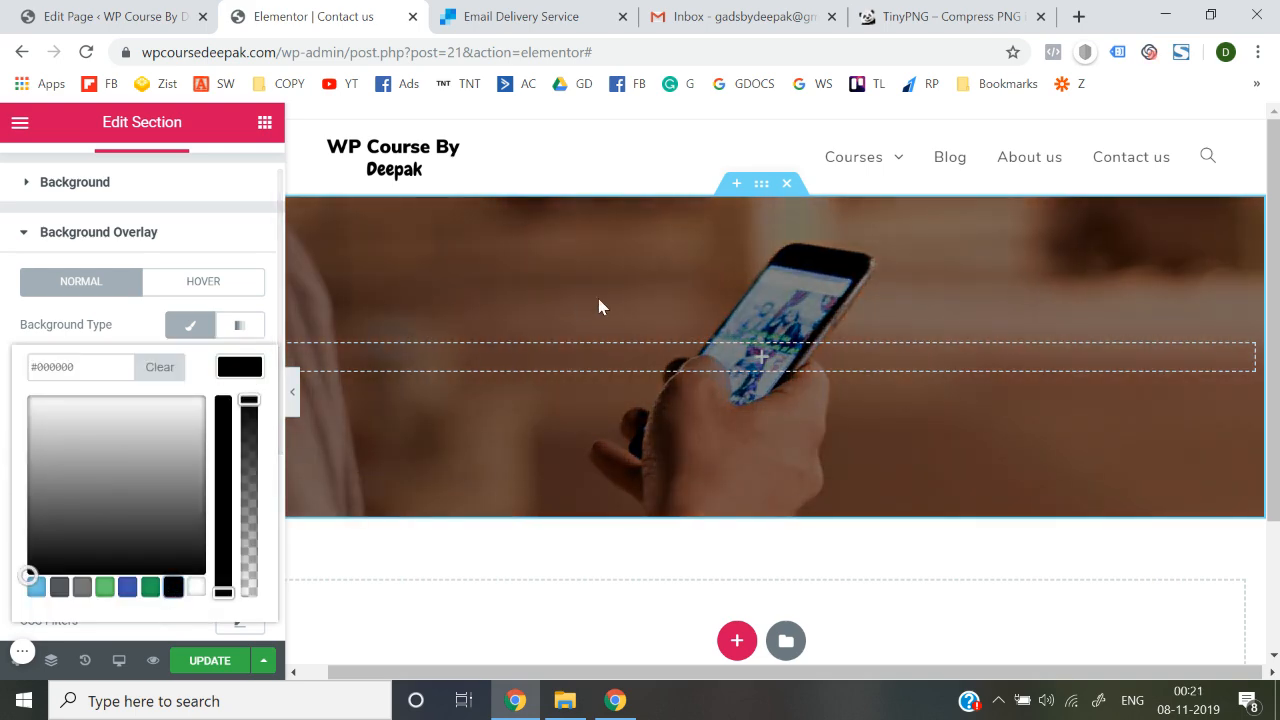
pyautogui.moveTo(249, 401); pyautogui.dragTo(252, 456)
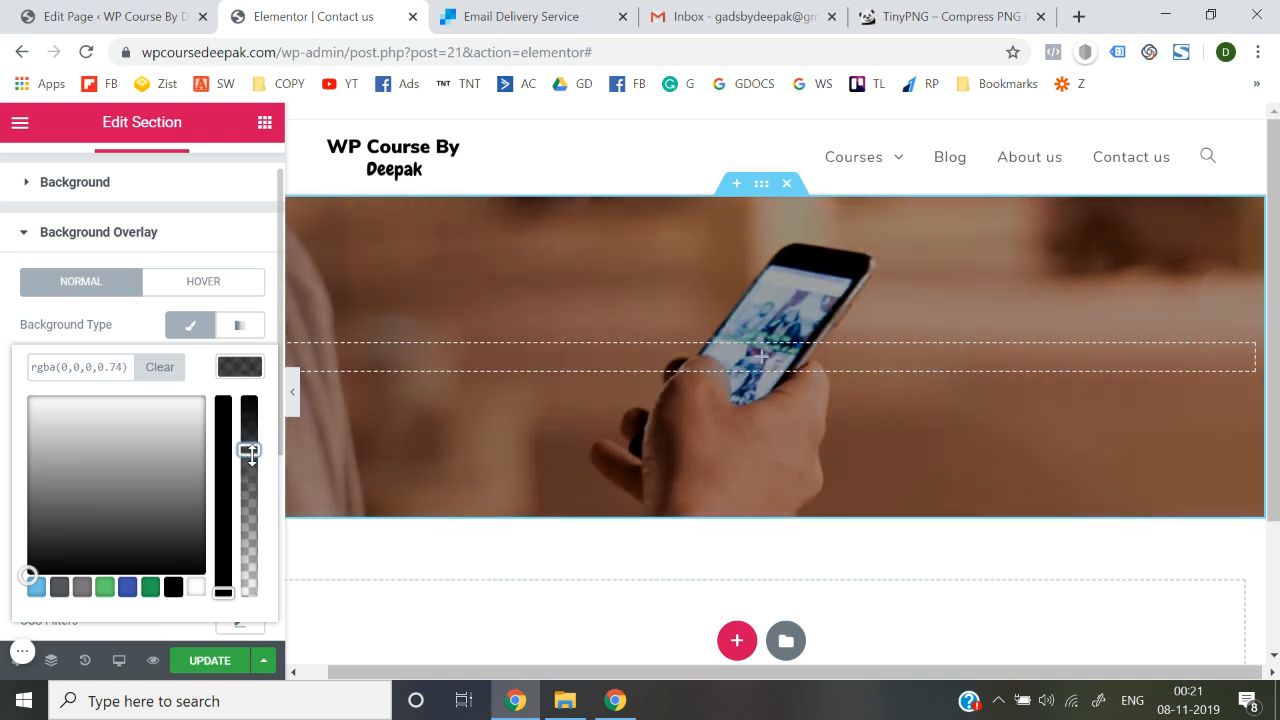
pyautogui.click(2, 373)
pyautogui.click(80, 232)
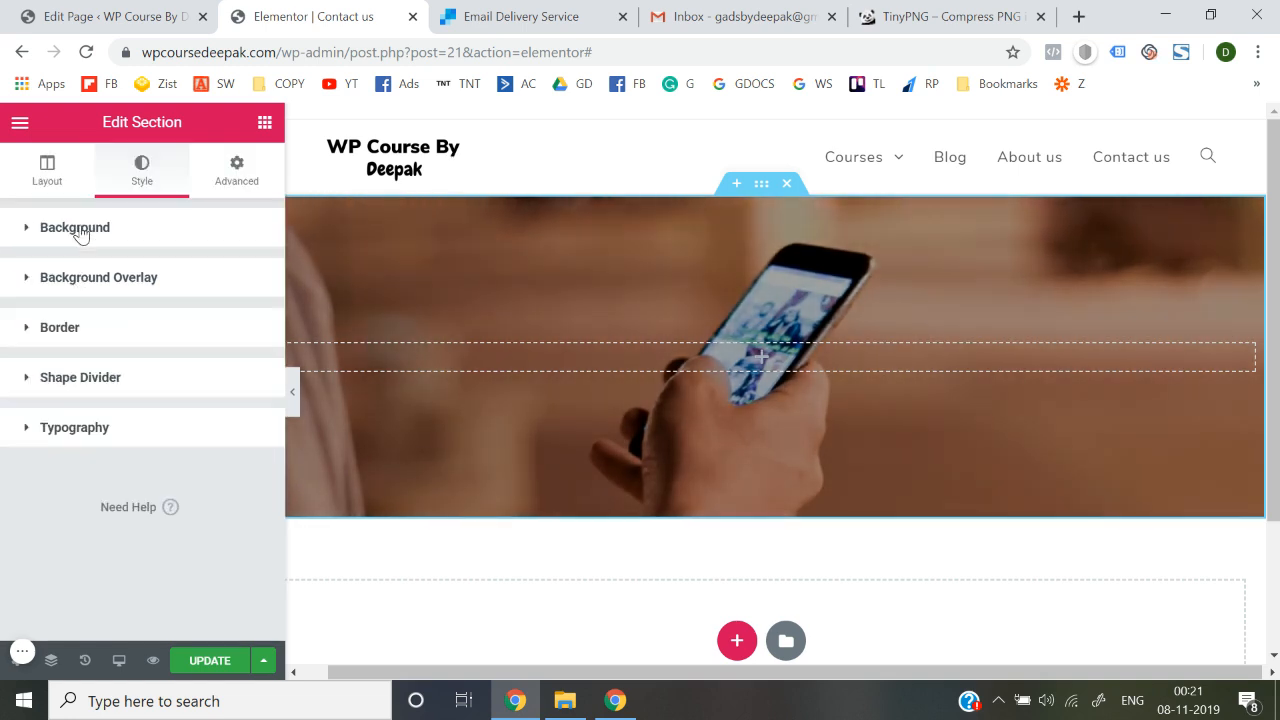
pyautogui.click(264, 122)
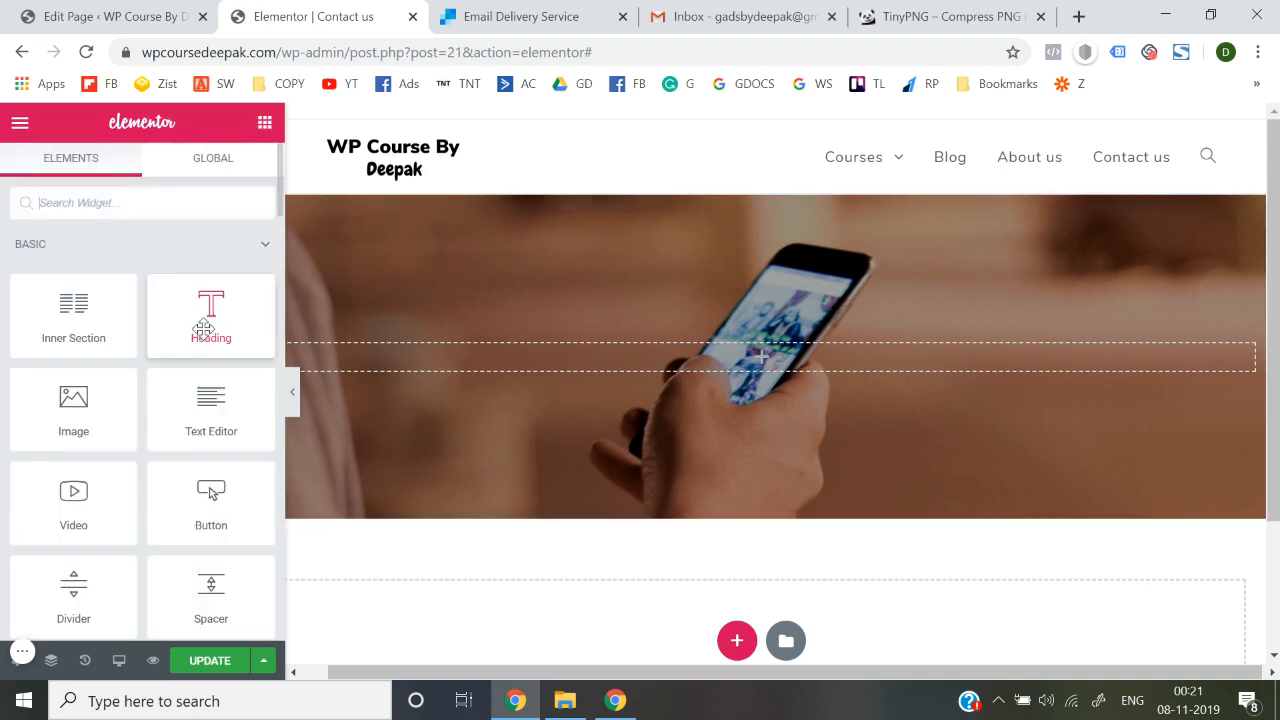
# Add a centred heading reading 'Need Help?' to the hero section
pyautogui.moveTo(203, 327); pyautogui.dragTo(623, 355)
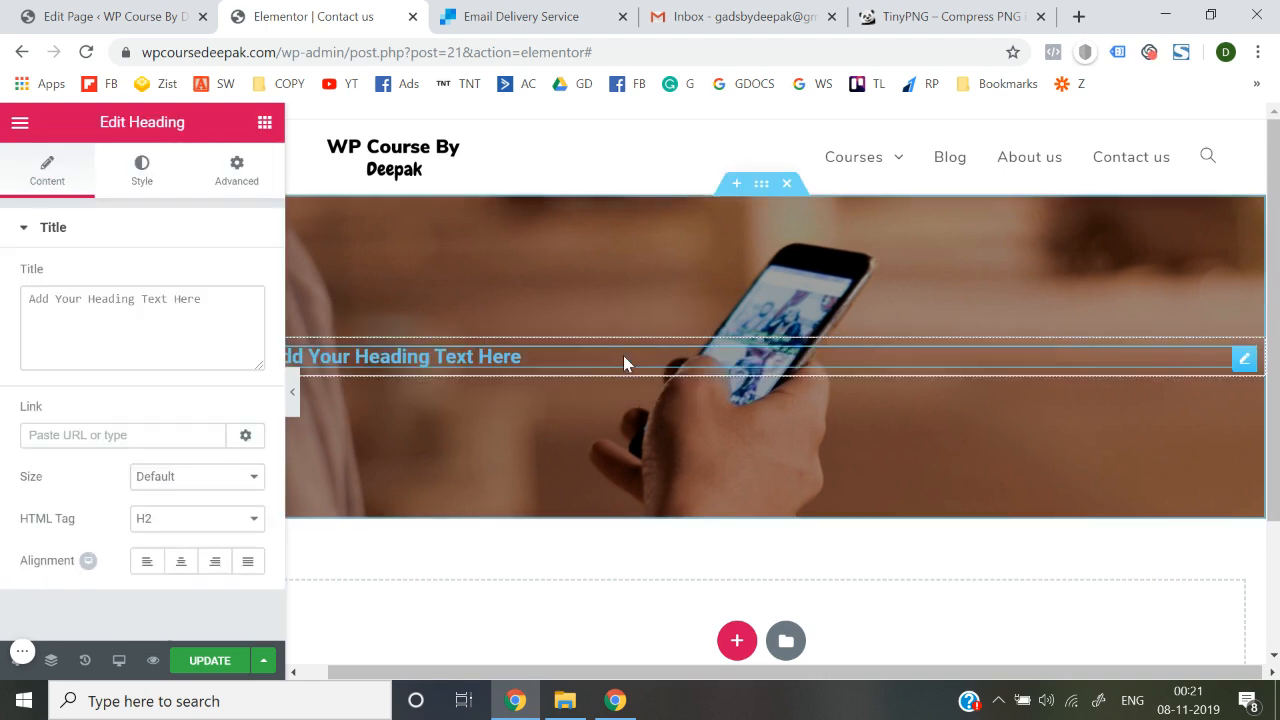
pyautogui.tripleClick(152, 305)
pyautogui.write('N')
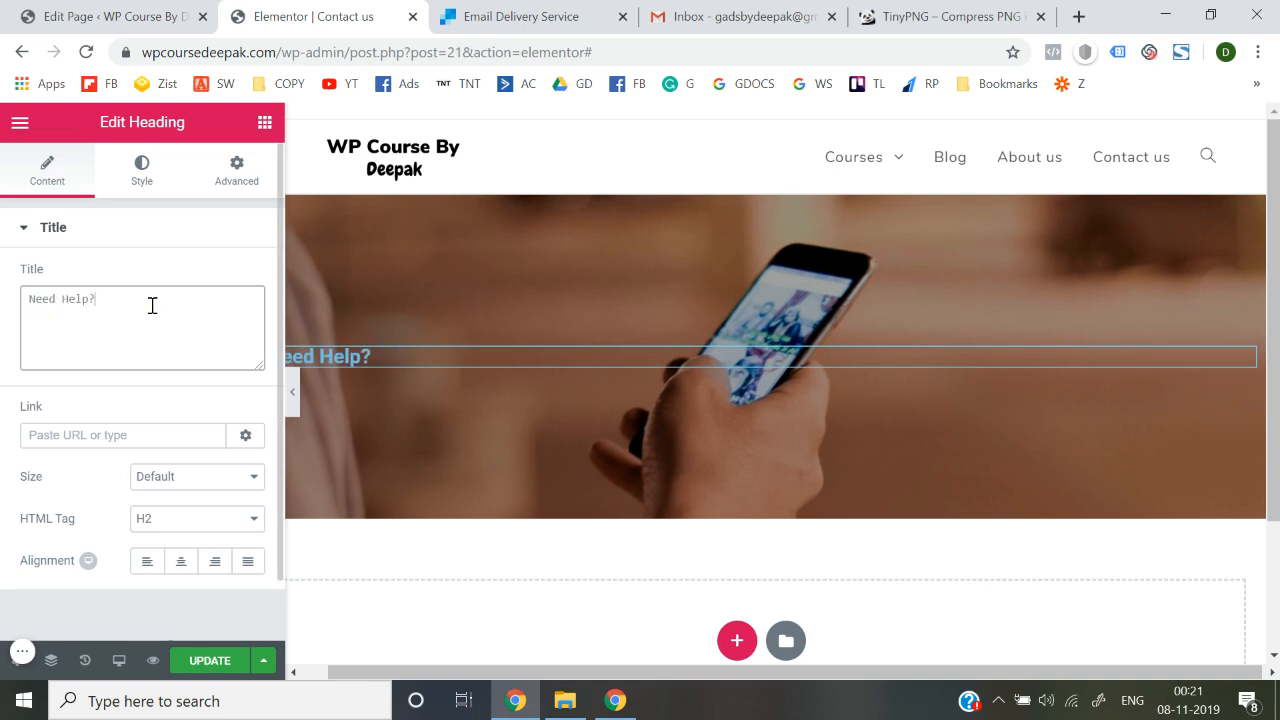
pyautogui.click(181, 561)
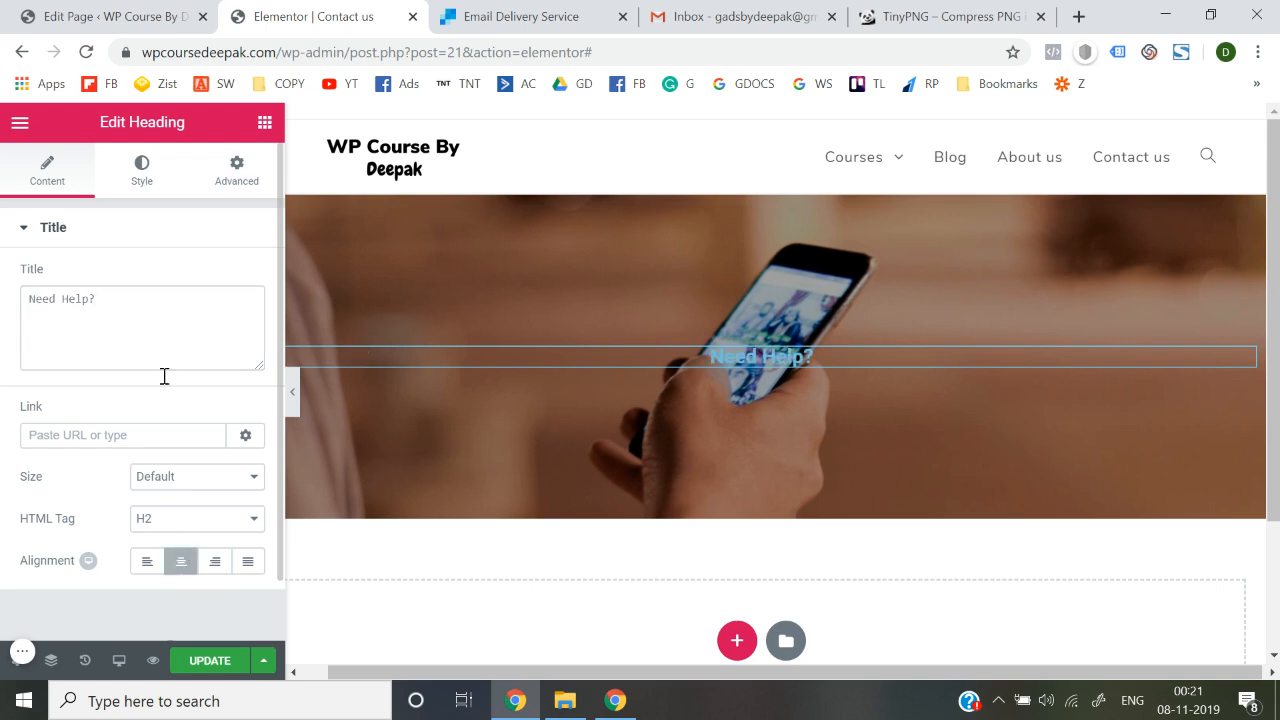
# Style the heading in white Nunito at 73 px and update the page
pyautogui.click(137, 184)
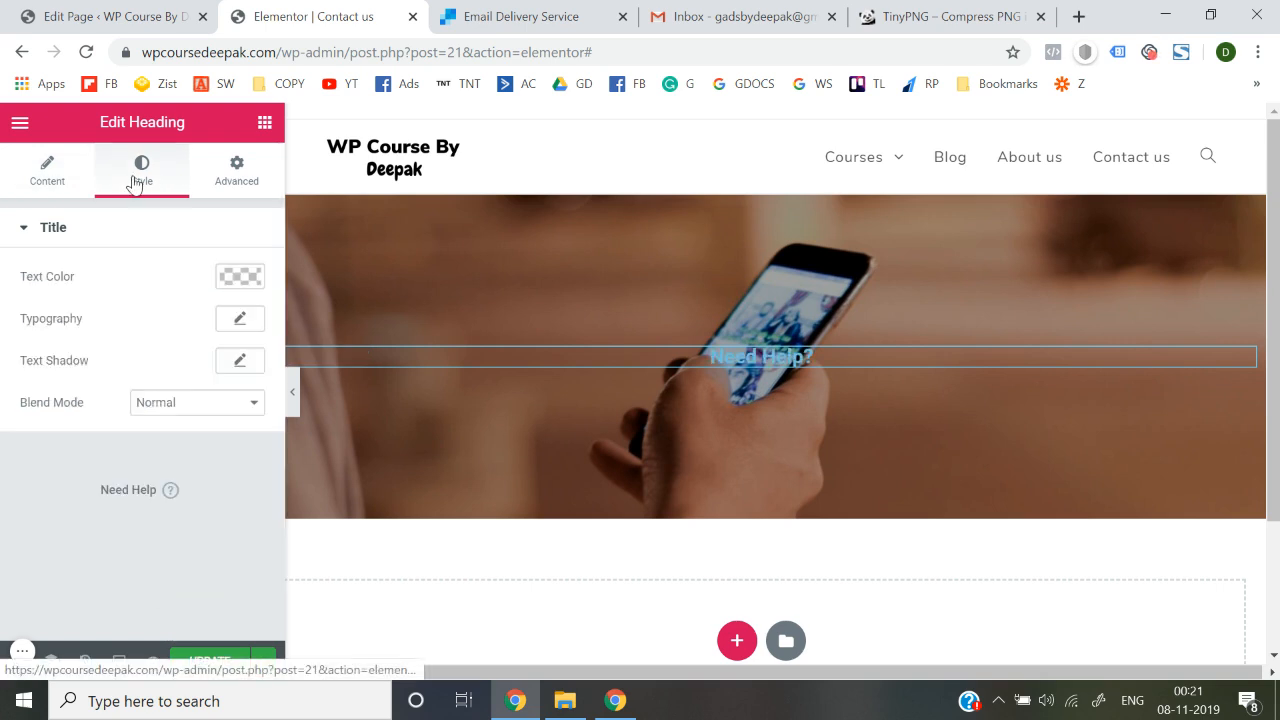
pyautogui.click(240, 319)
pyautogui.click(200, 369)
pyautogui.write('nuni')
pyautogui.click(180, 460)
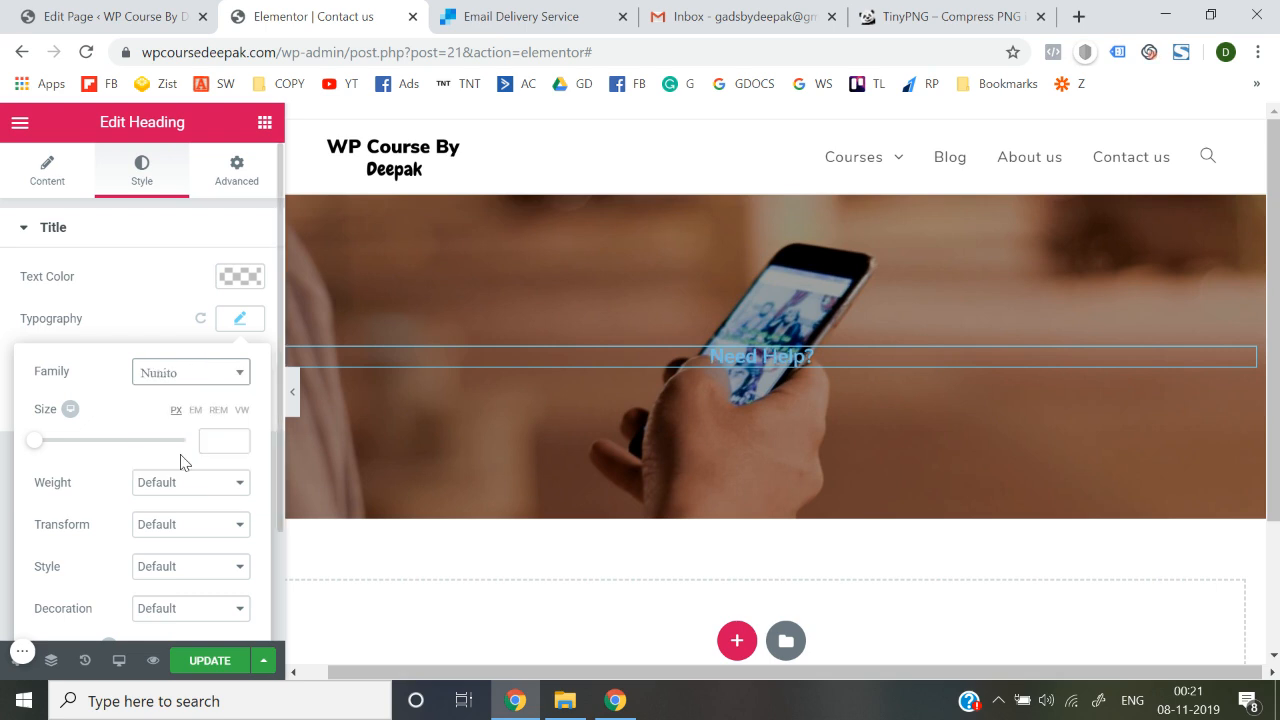
pyautogui.click(236, 316)
pyautogui.click(245, 278)
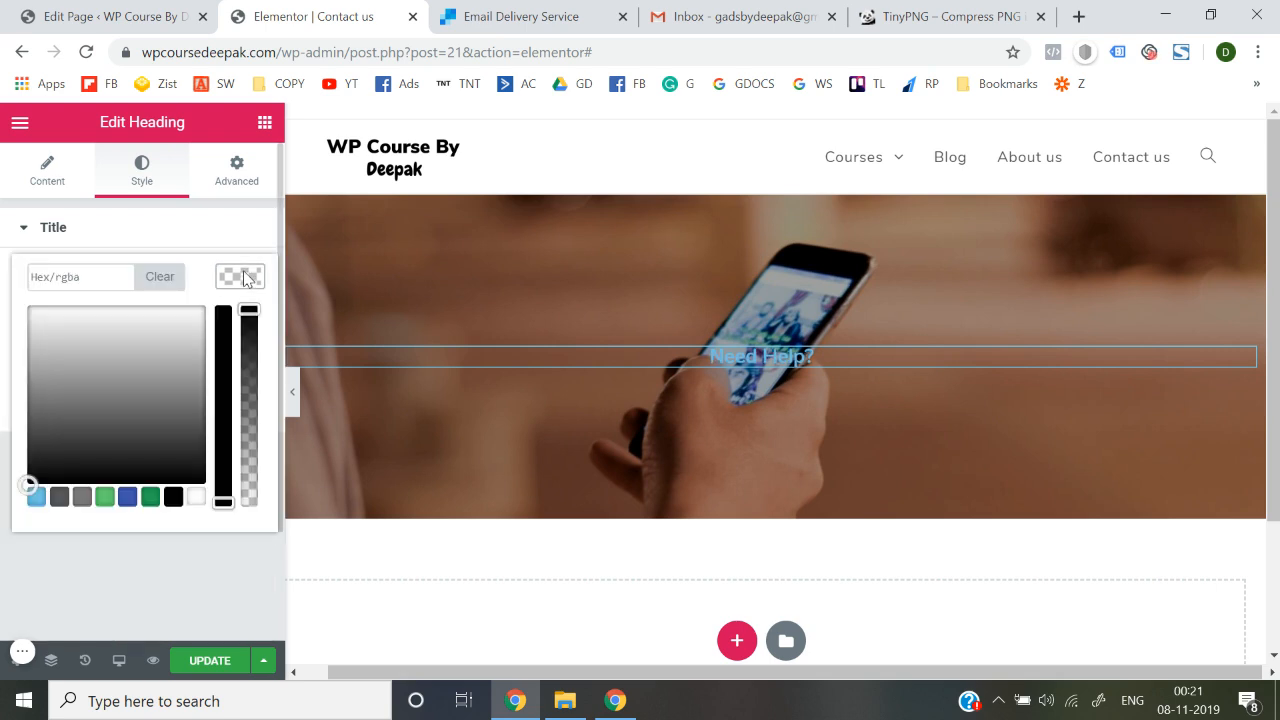
pyautogui.click(196, 497)
pyautogui.click(208, 582)
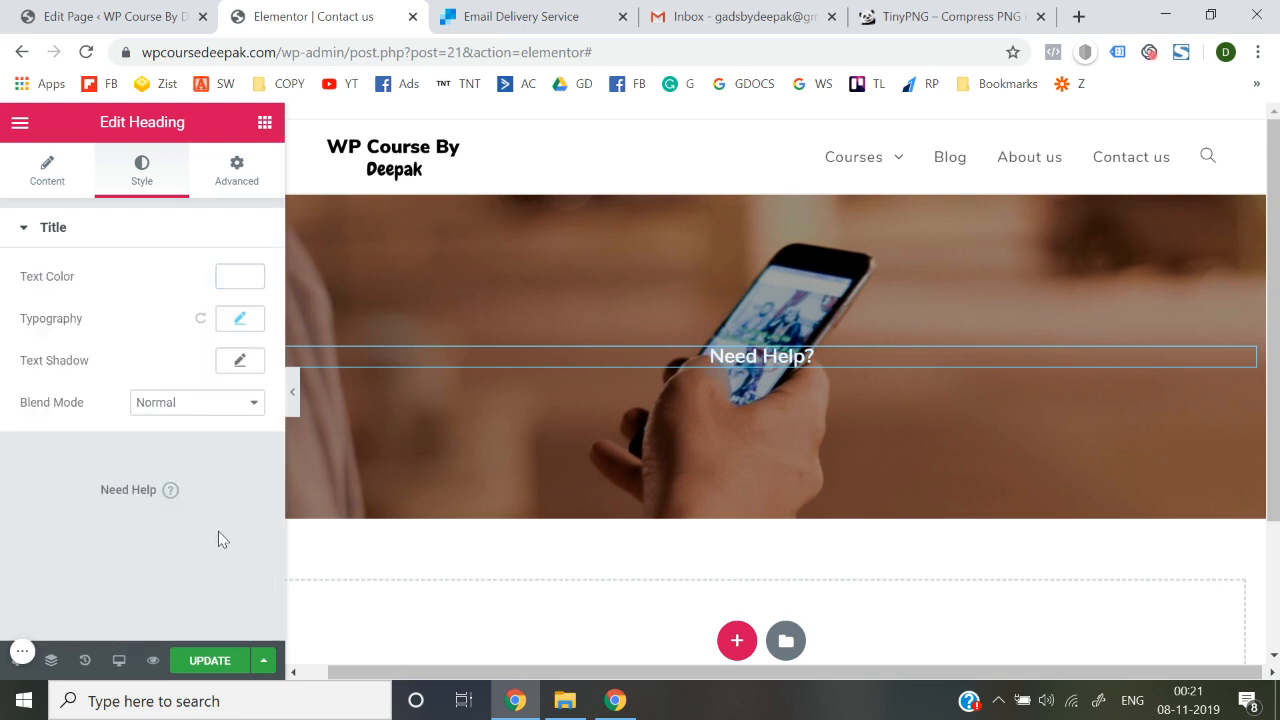
pyautogui.click(240, 319)
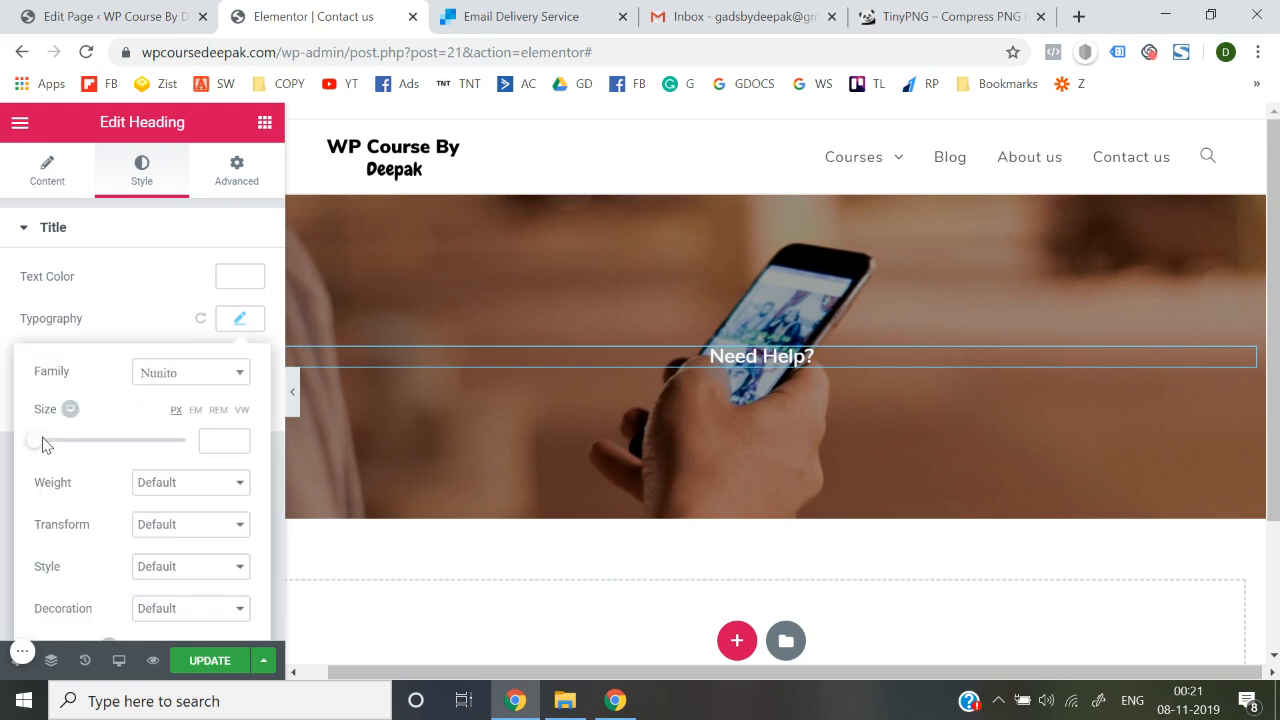
pyautogui.moveTo(38, 449); pyautogui.dragTo(92, 452)
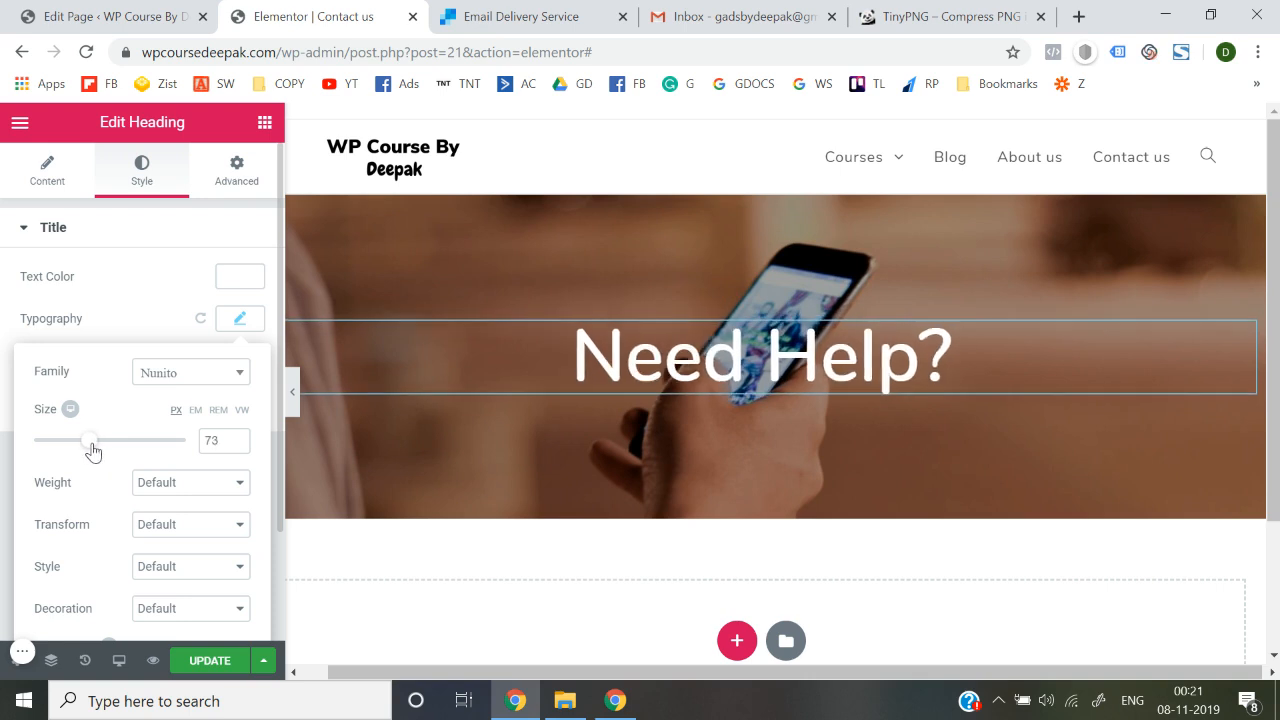
pyautogui.click(6, 424)
pyautogui.click(207, 663)
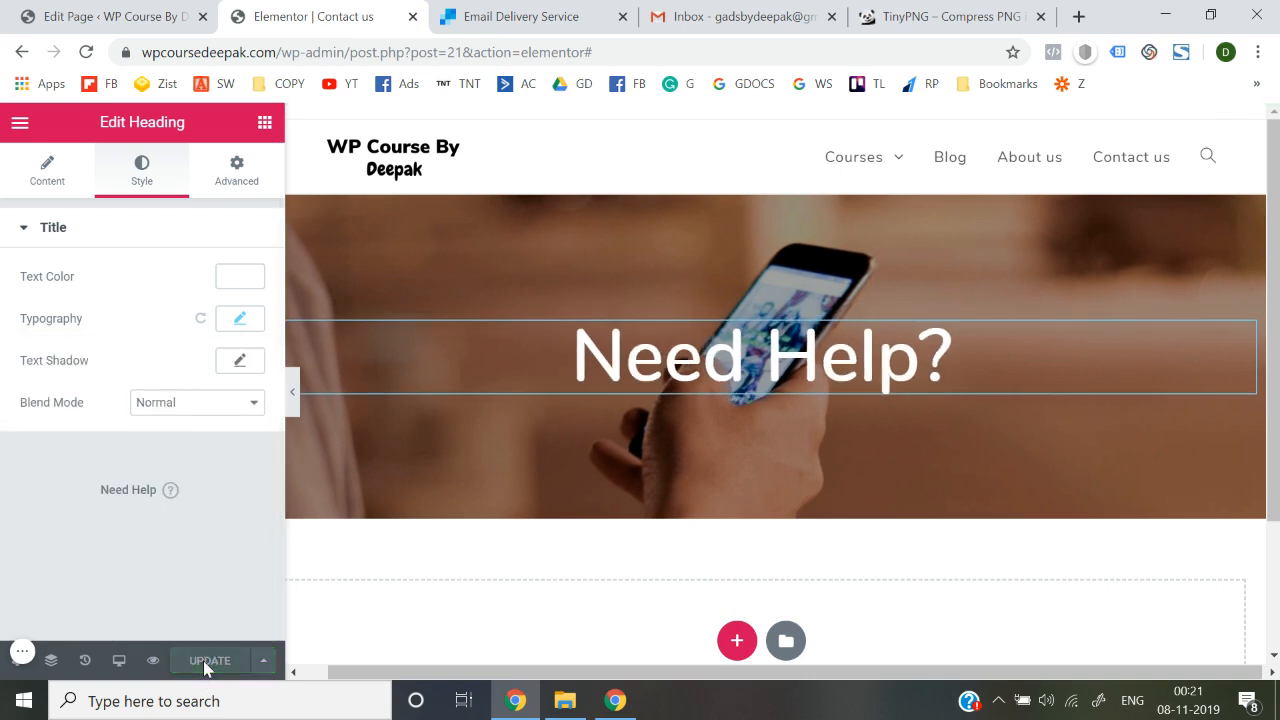
pyautogui.scroll(-1, 490, 572)
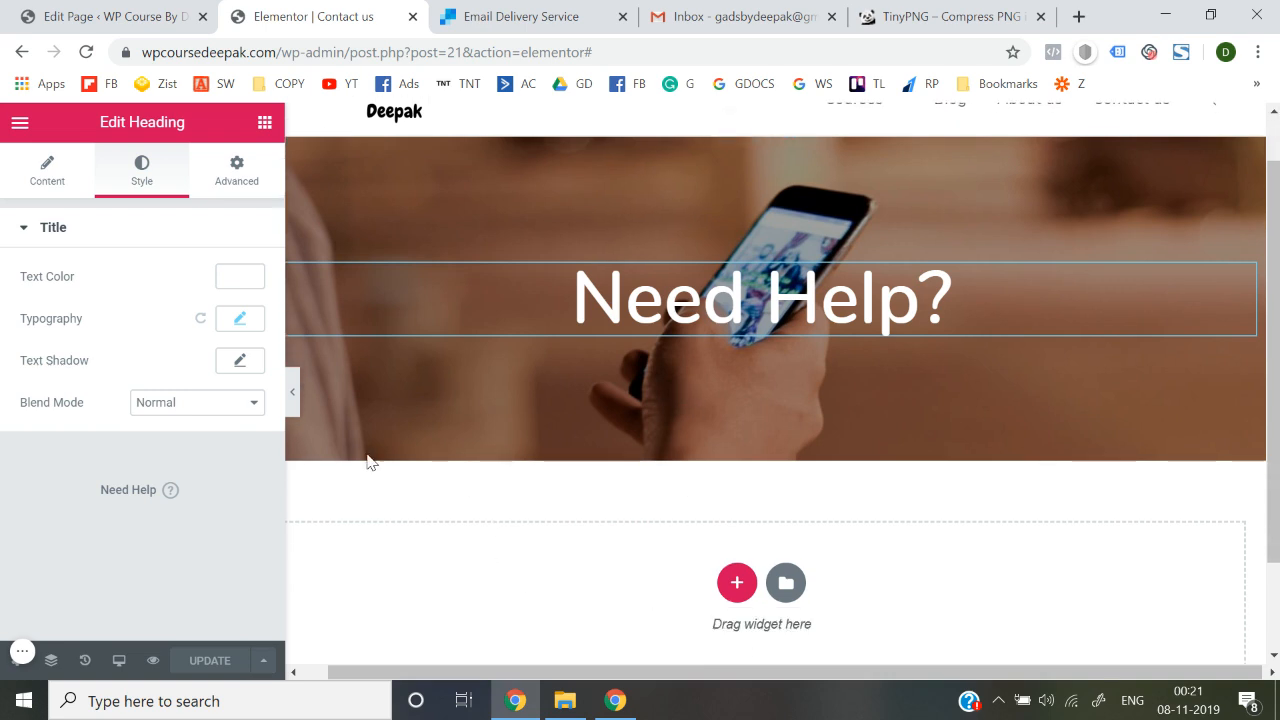
# Add a new single-column section below the hero holding a two-column inner section
pyautogui.click(265, 122)
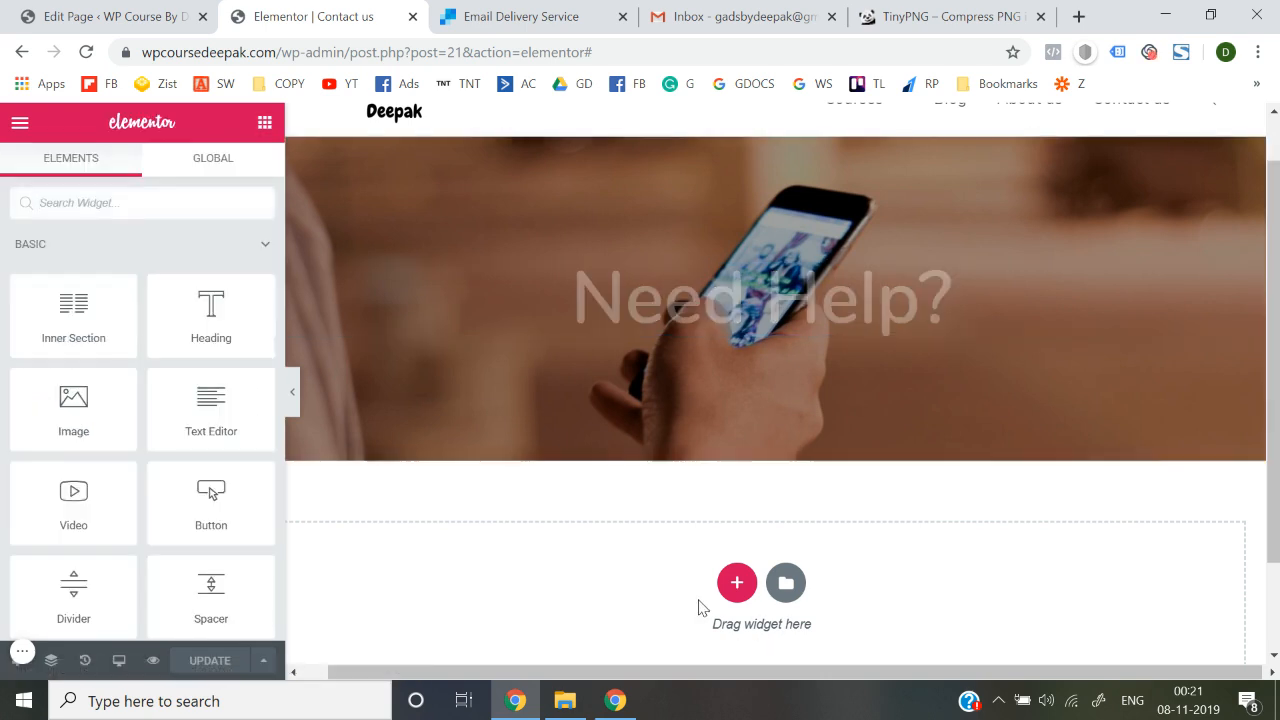
pyautogui.scroll(-1, 703, 605)
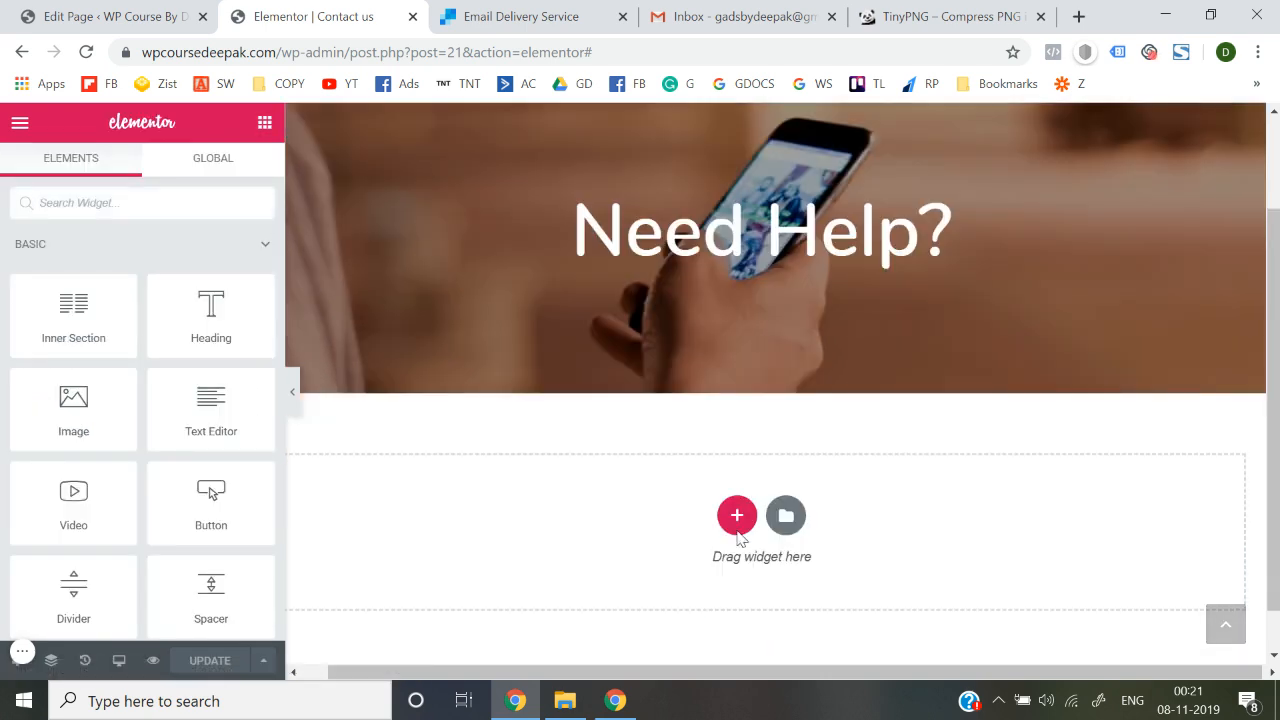
pyautogui.click(734, 522)
pyautogui.scroll(-2, 735, 528)
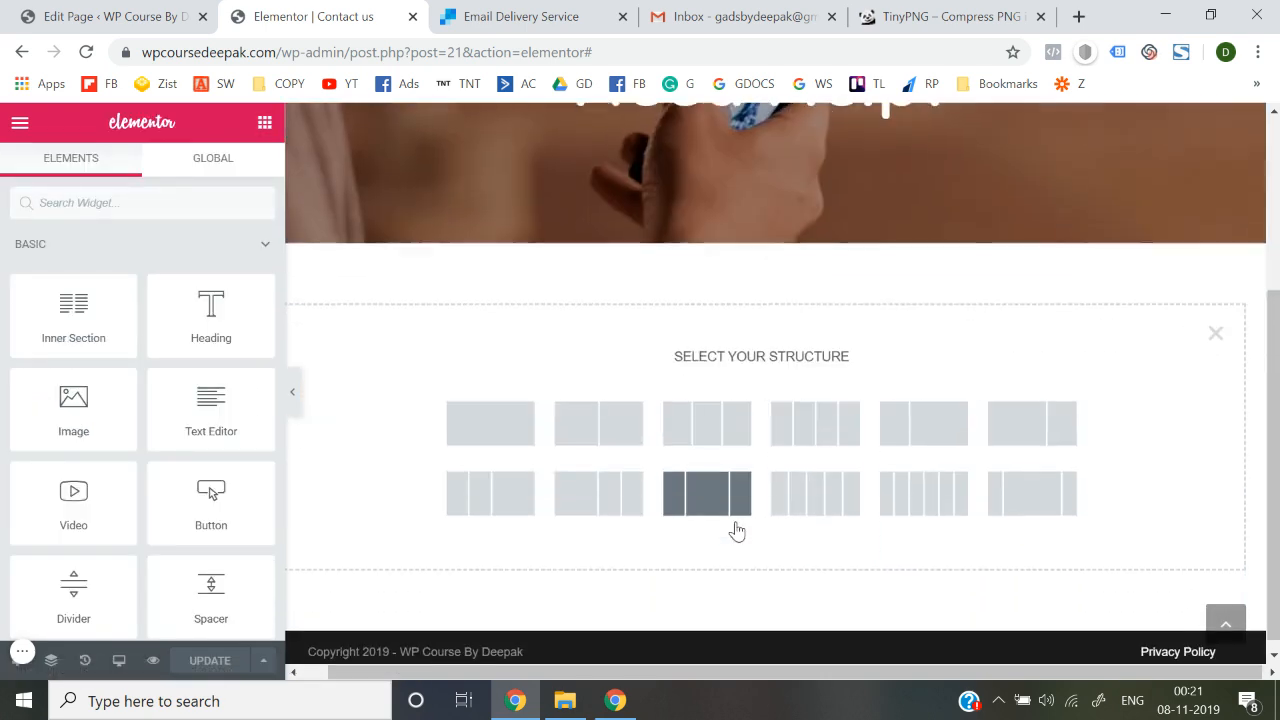
pyautogui.click(537, 450)
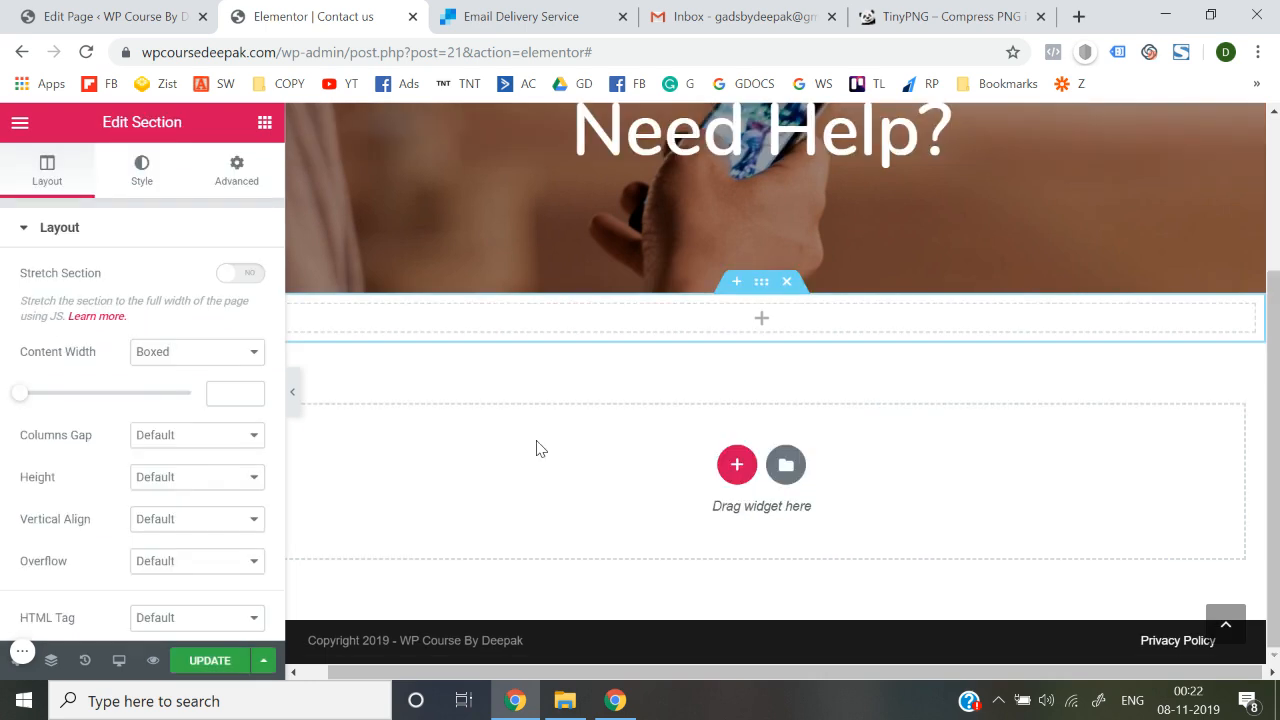
pyautogui.click(662, 322)
pyautogui.moveTo(49, 353); pyautogui.dragTo(697, 334)
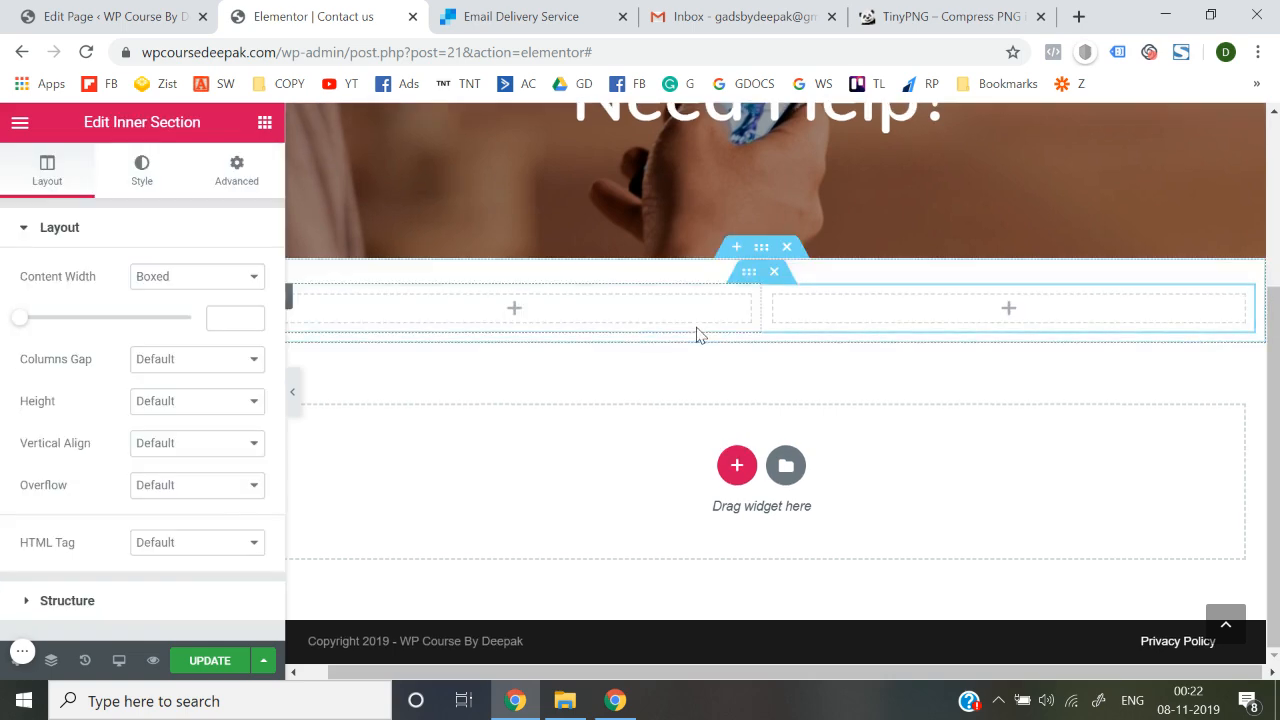
# Add a phone icon to the left column with a Heading widget beneath it
pyautogui.click(268, 128)
pyautogui.scroll(-3, 200, 450)
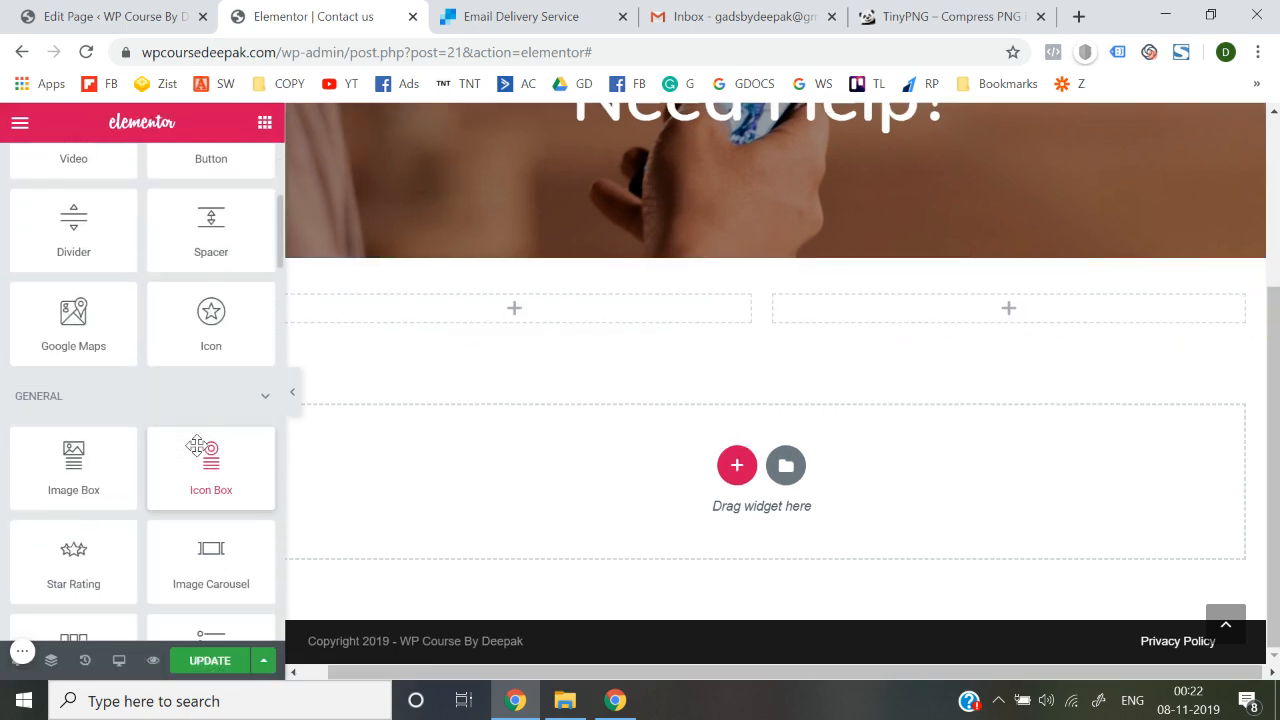
pyautogui.moveTo(203, 300); pyautogui.dragTo(480, 311)
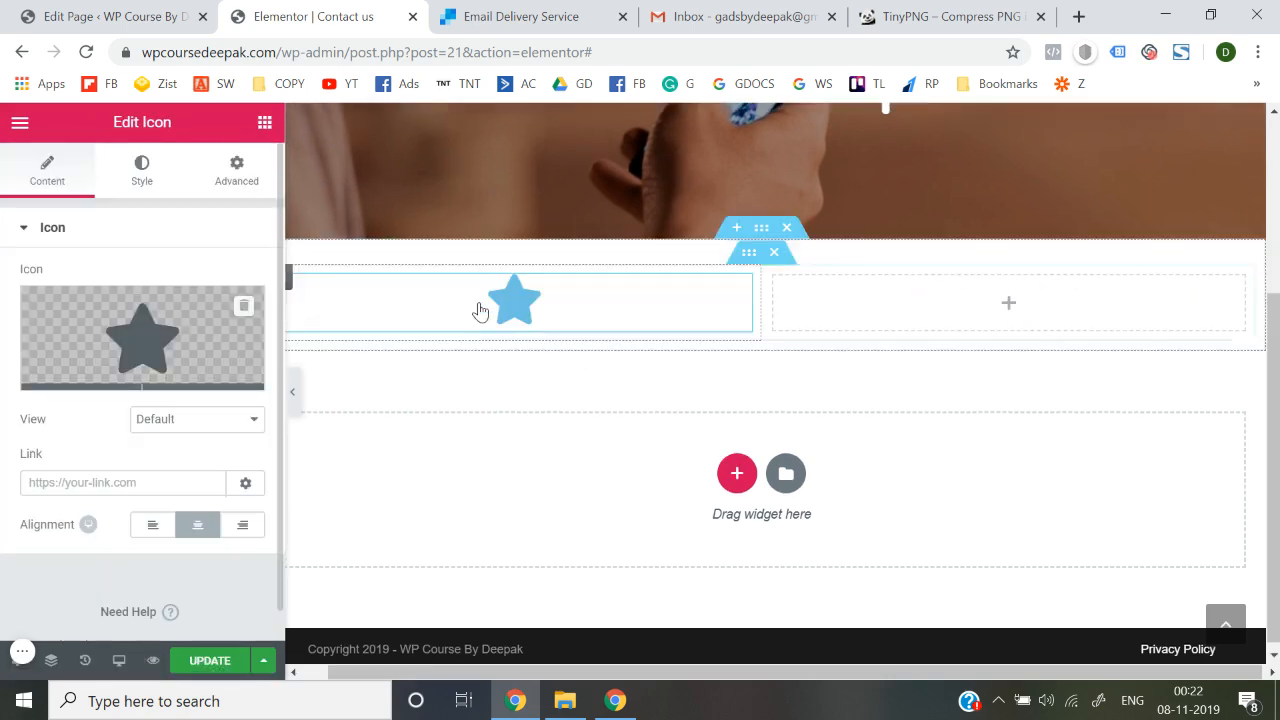
pyautogui.moveTo(163, 322)
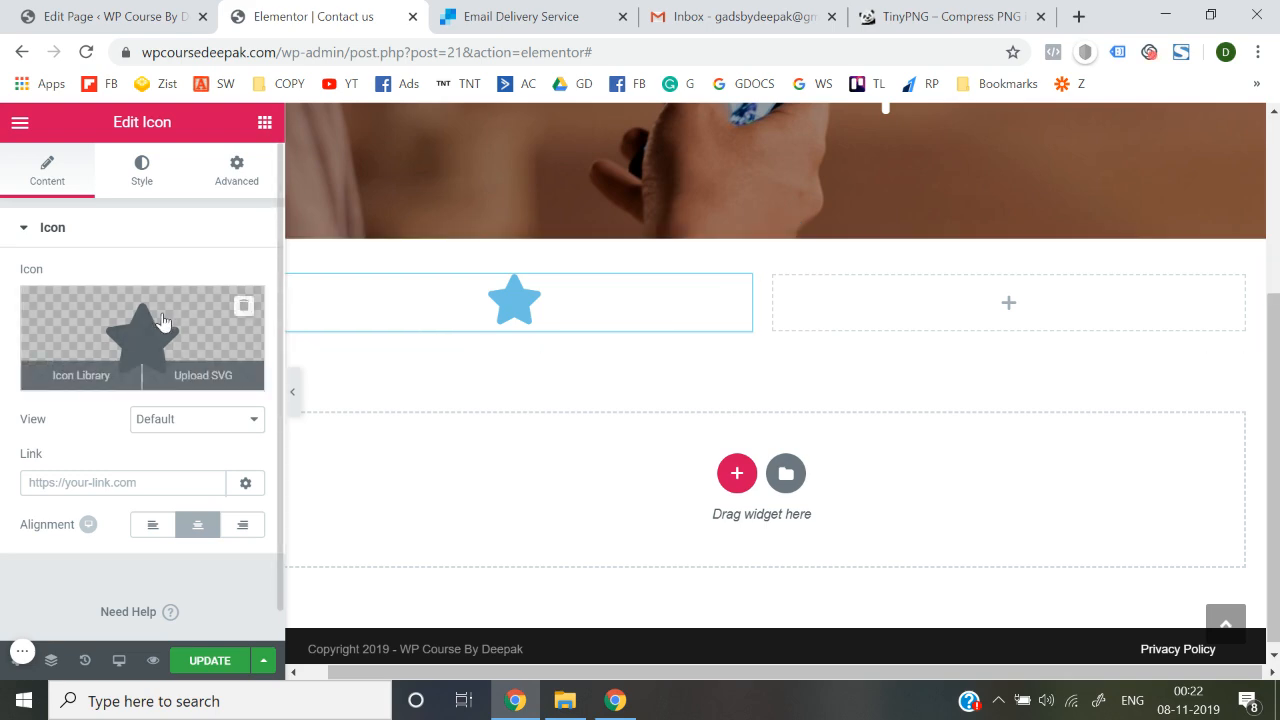
pyautogui.click(79, 373)
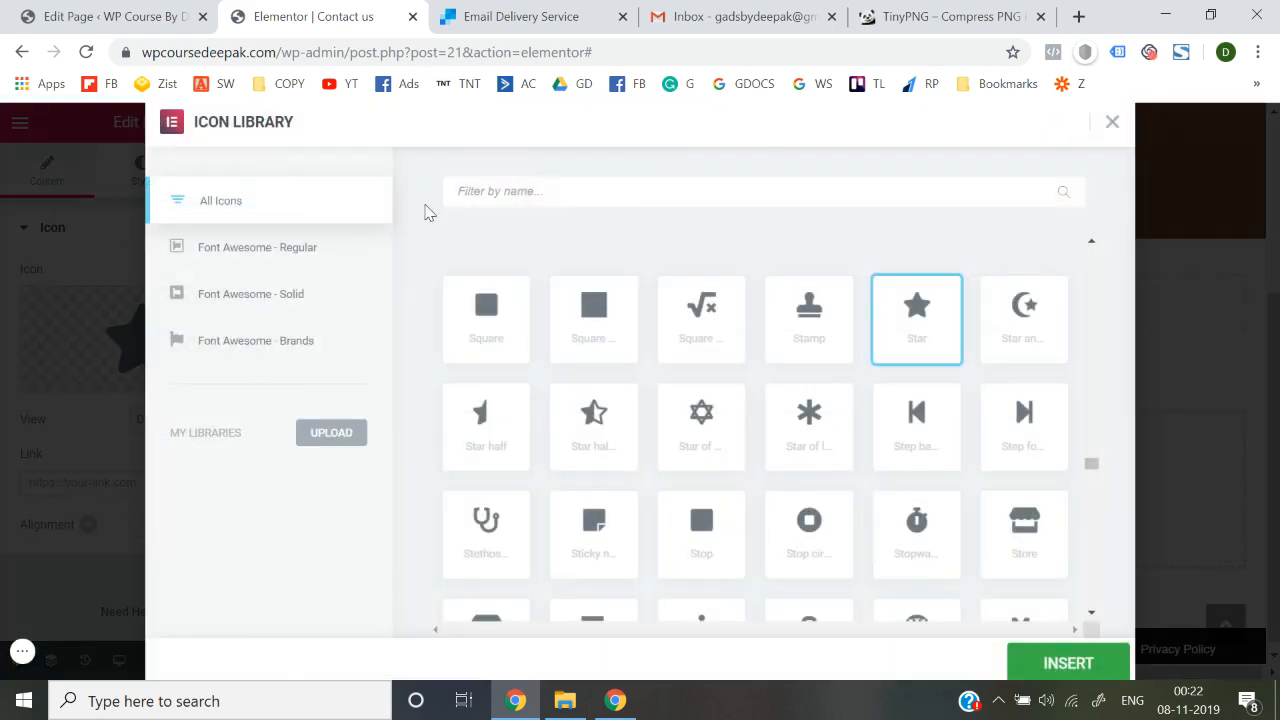
pyautogui.click(537, 181)
pyautogui.write('ph')
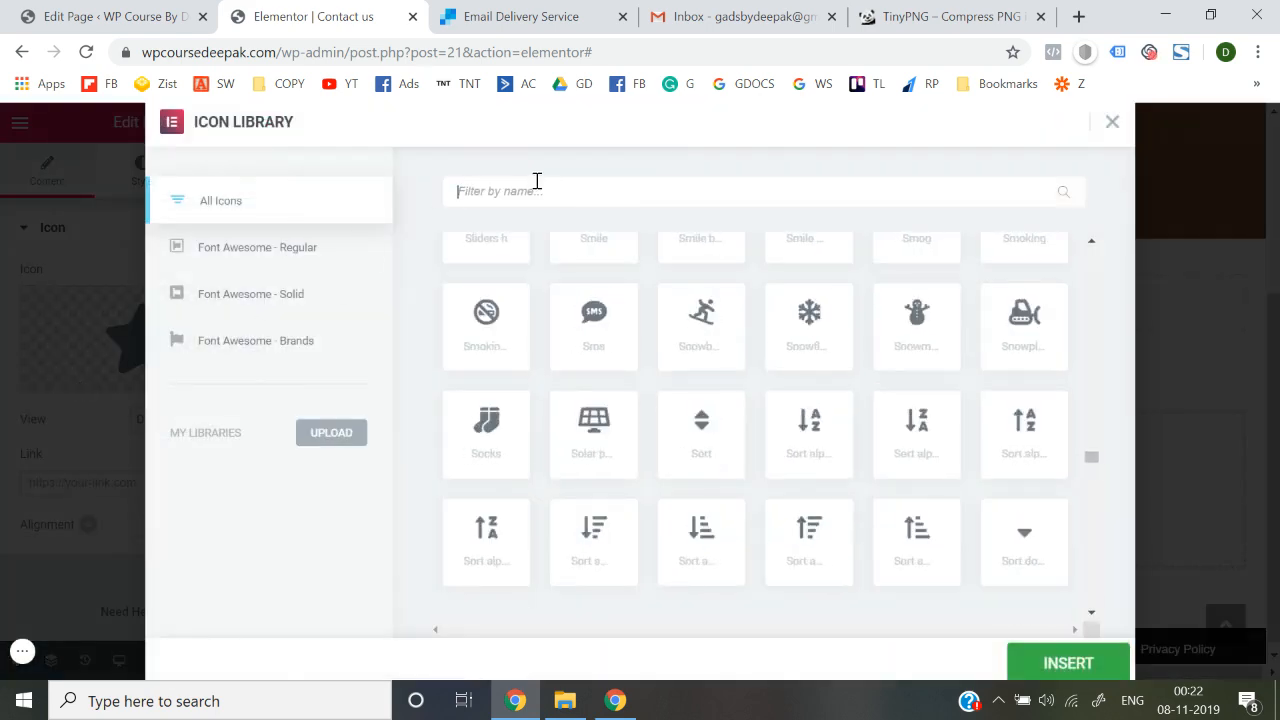
pyautogui.click(593, 331)
pyautogui.click(1067, 663)
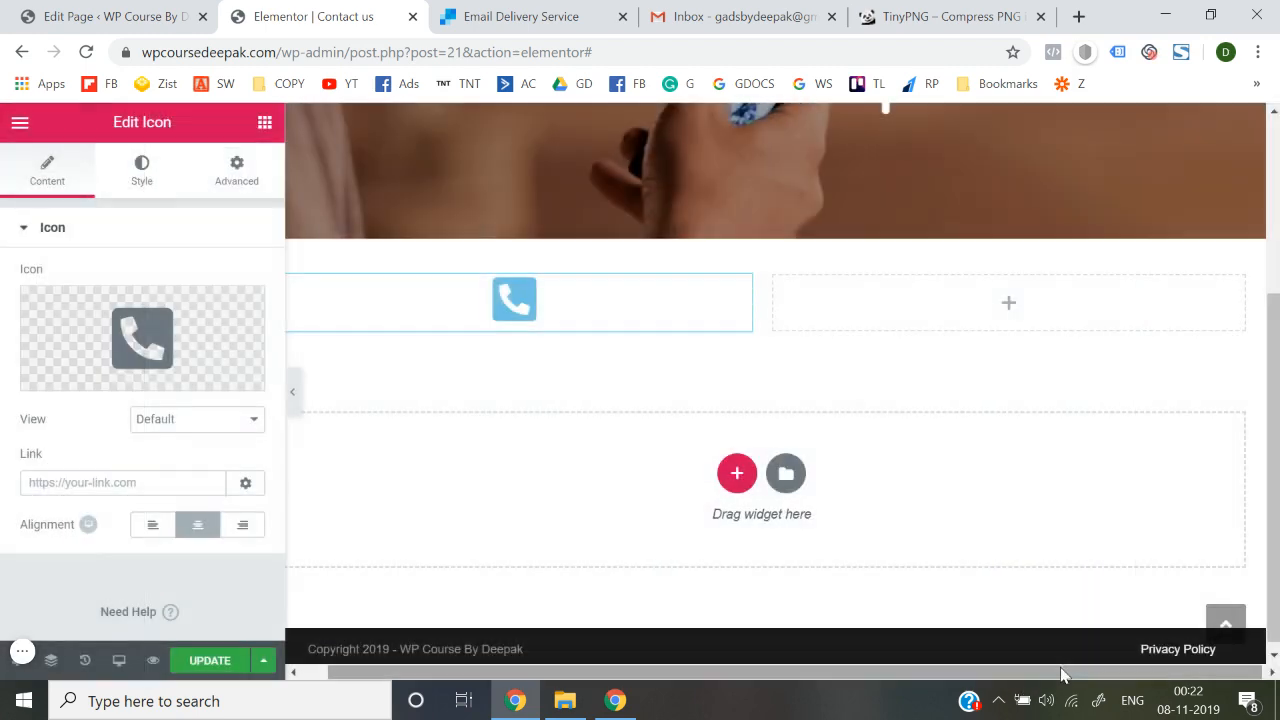
pyautogui.click(265, 125)
pyautogui.moveTo(211, 340); pyautogui.dragTo(499, 332)
pyautogui.tripleClick(127, 294)
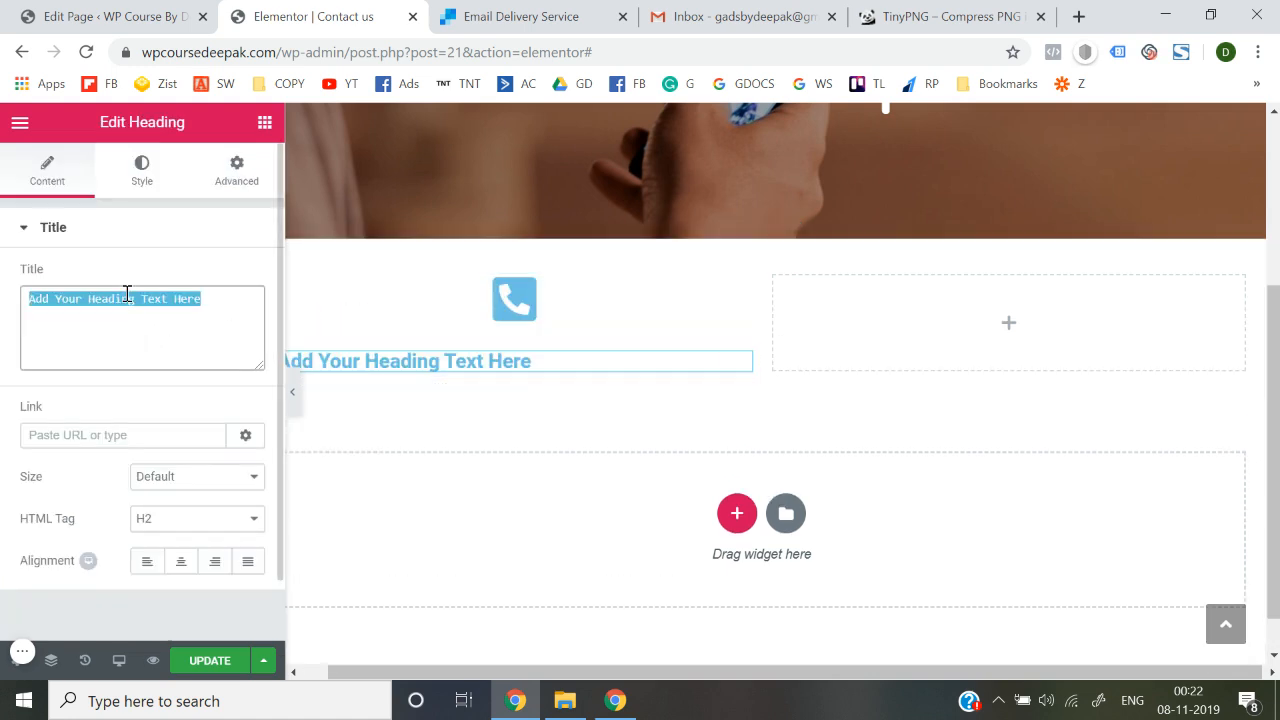
pyautogui.write('C')
pyautogui.press('BackSpace')
pyautogui.press('BackSpace')
pyautogui.press('BackSpace')
pyautogui.press('BackSpace')
pyautogui.press('BackSpace')
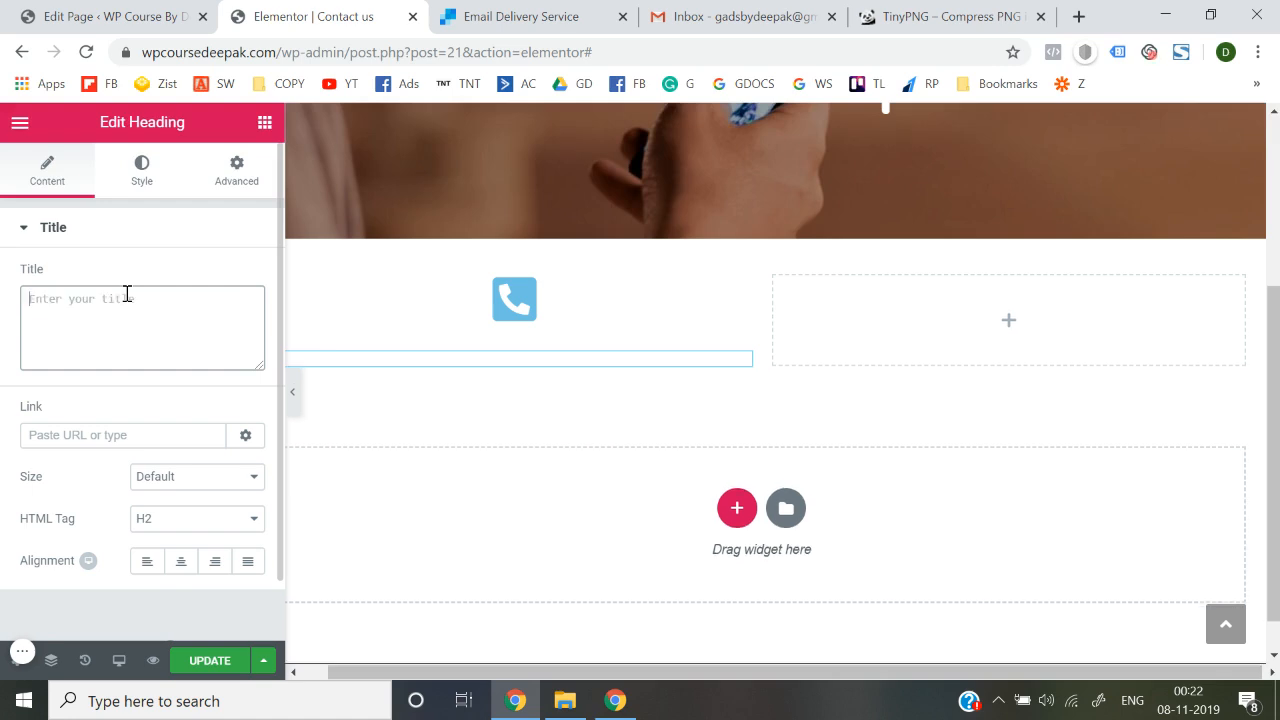
pyautogui.write('1234')
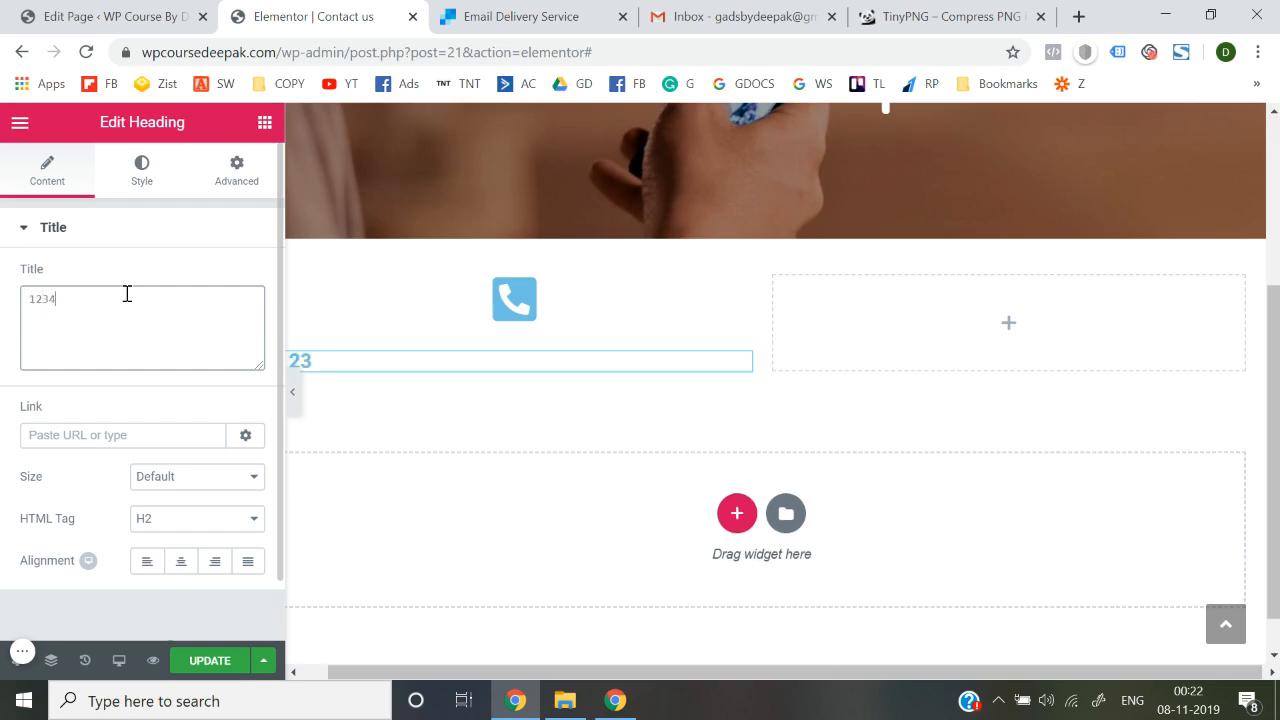
pyautogui.write('567890')
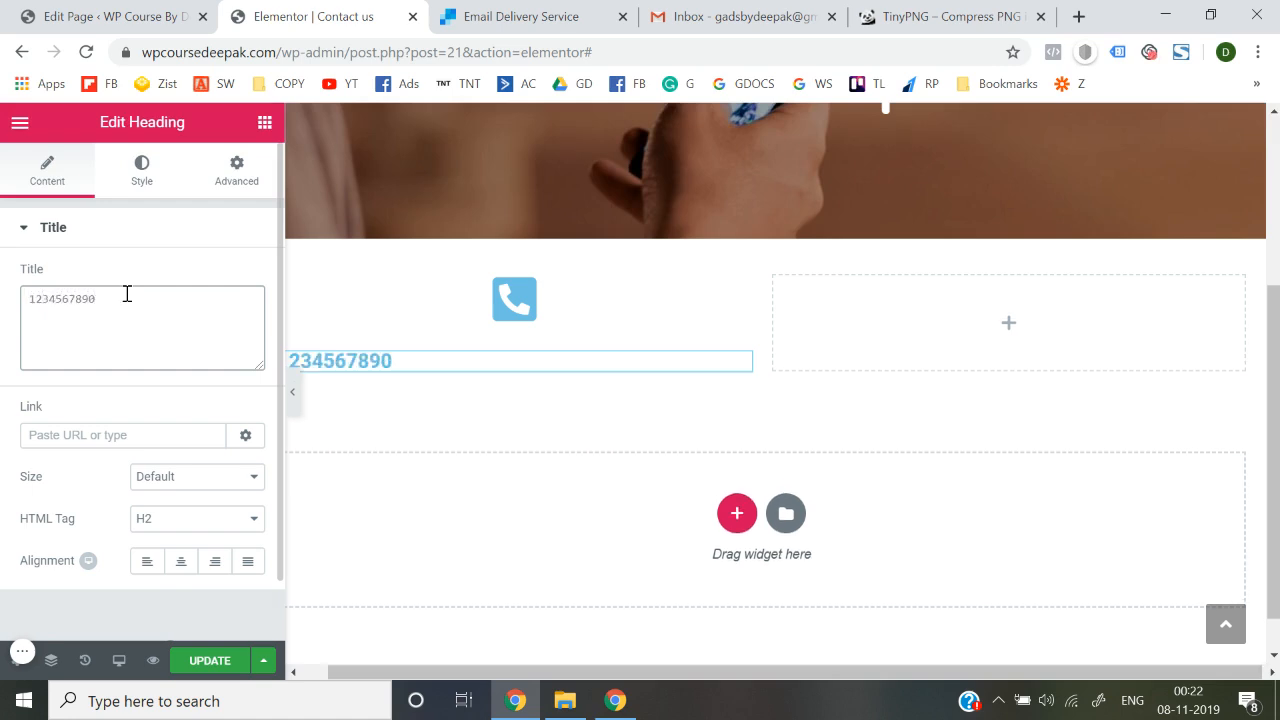
pyautogui.click(181, 561)
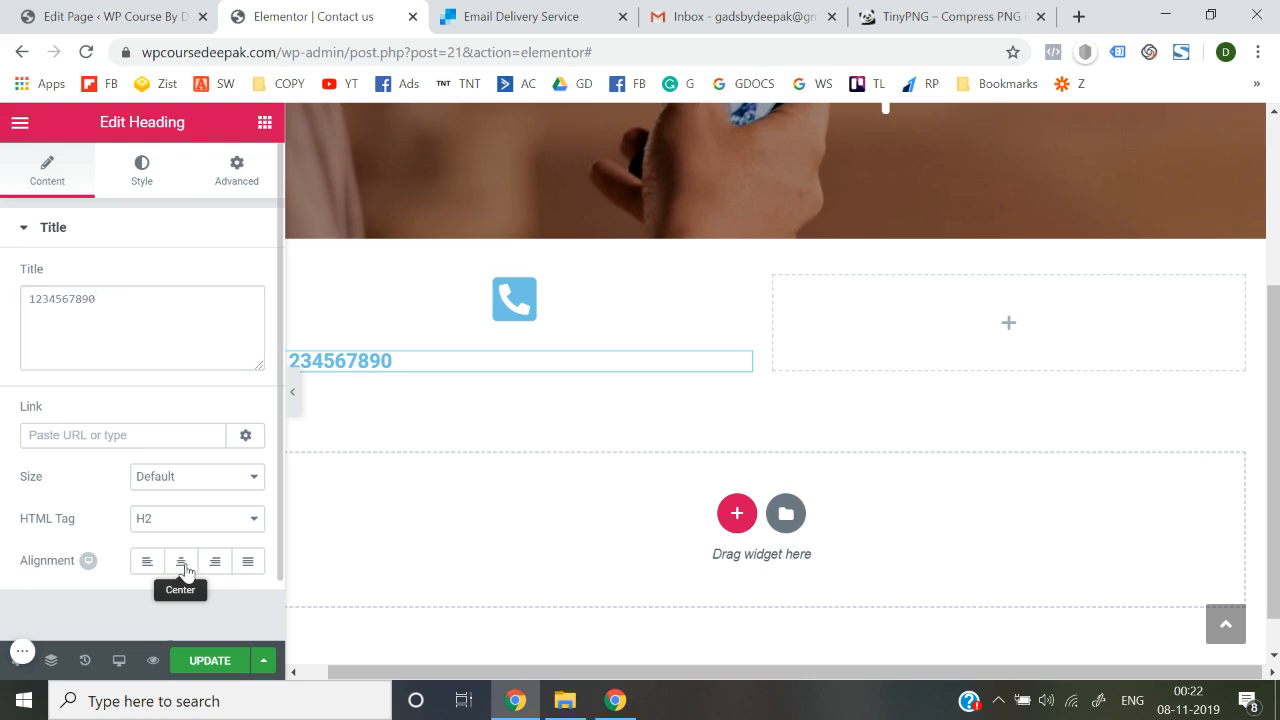
# Make the number heading black Nunito text and update the page
pyautogui.click(142, 180)
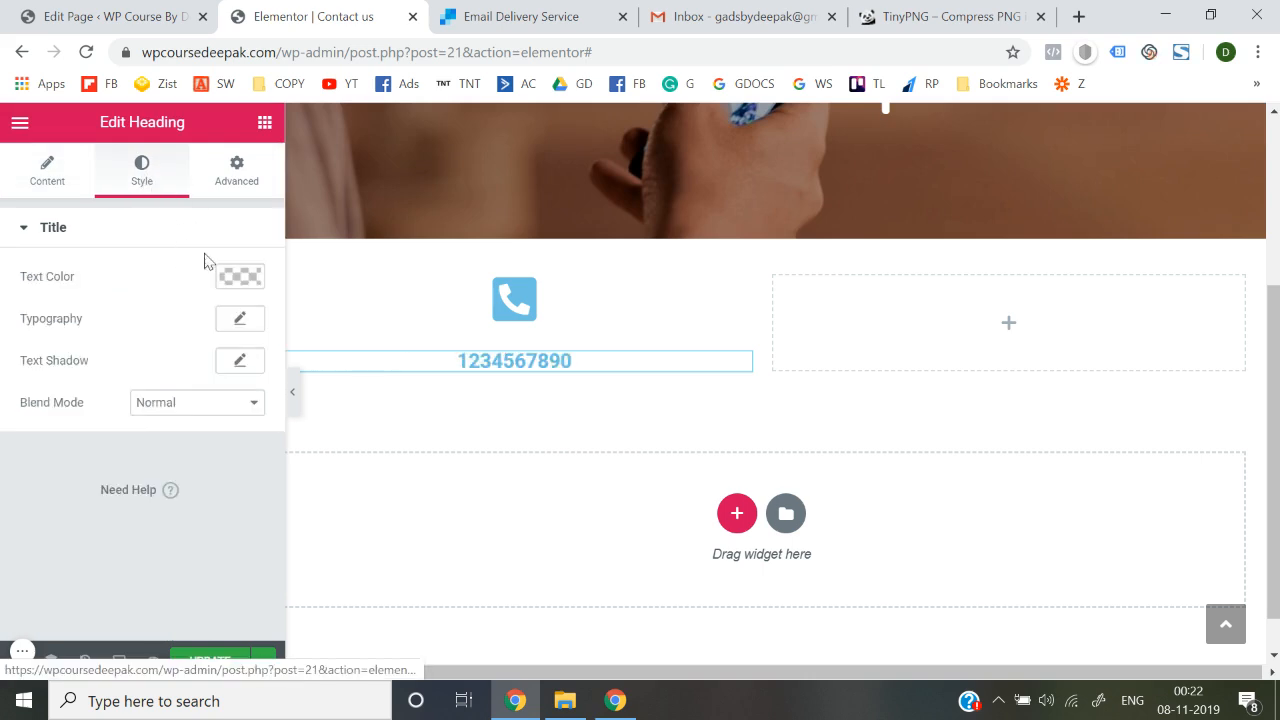
pyautogui.click(240, 319)
pyautogui.click(250, 276)
pyautogui.click(173, 496)
pyautogui.click(183, 578)
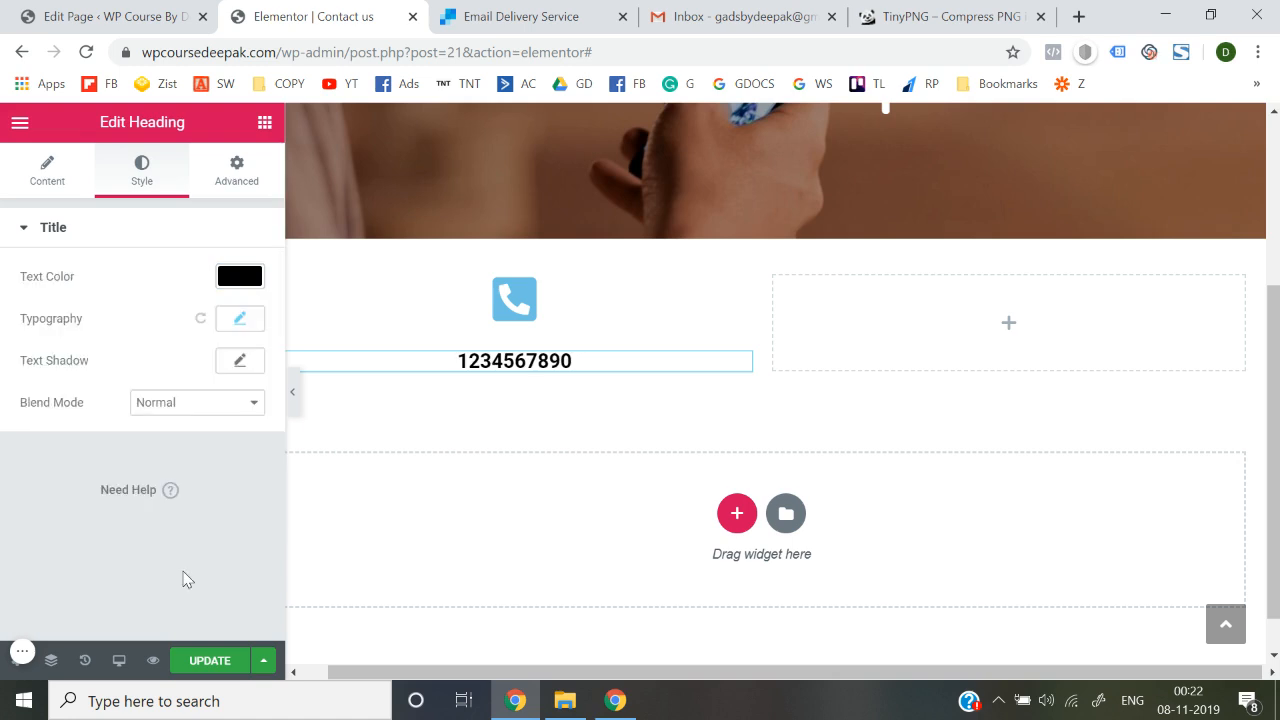
pyautogui.click(246, 322)
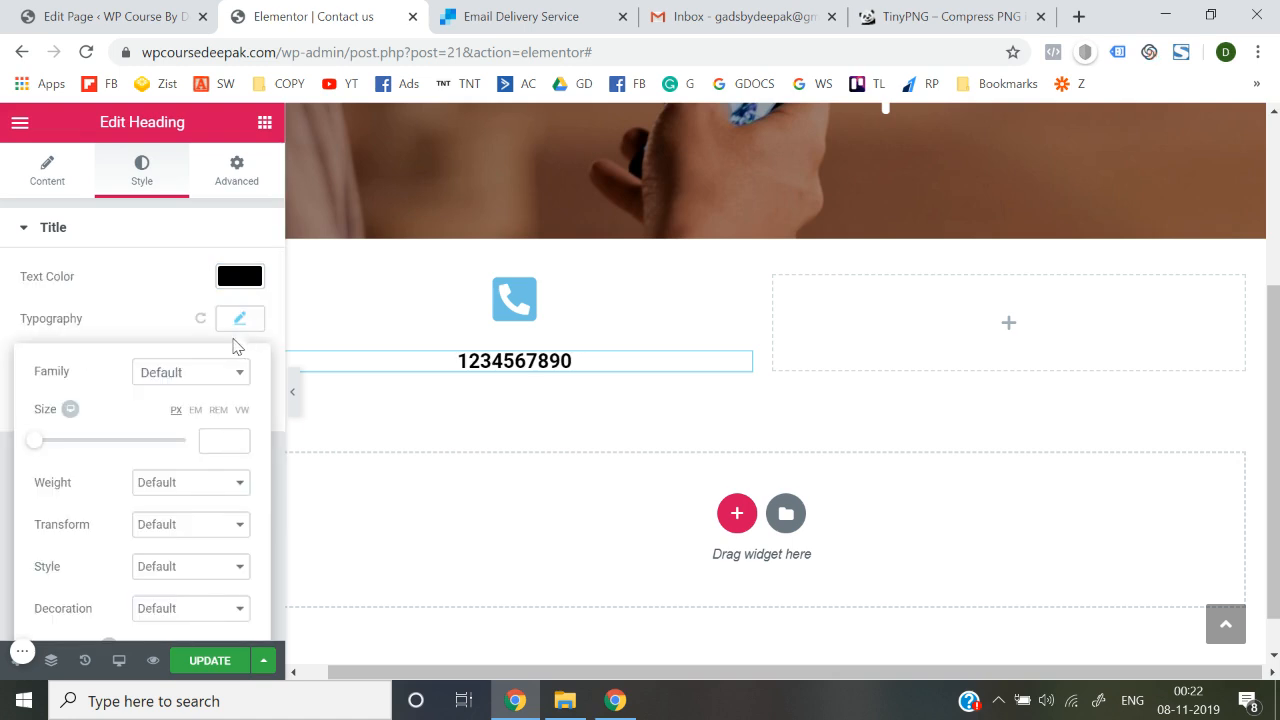
pyautogui.click(214, 378)
pyautogui.write('nunito')
pyautogui.press('Return')
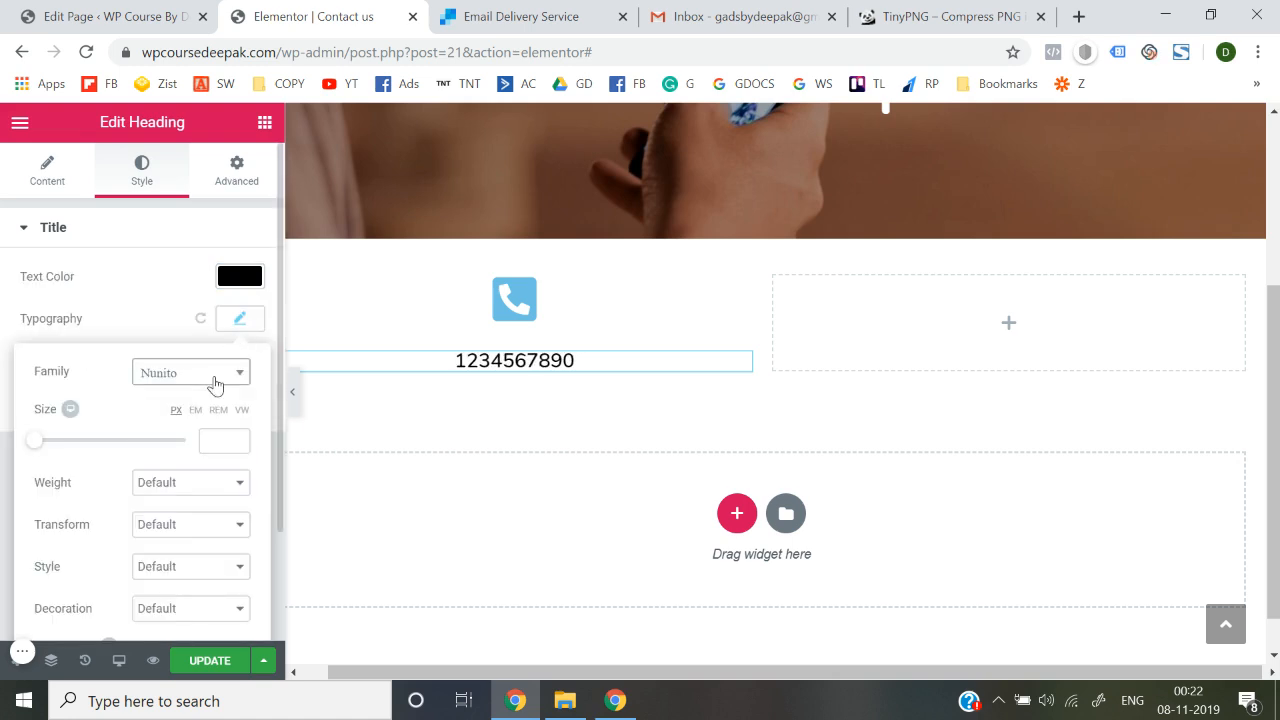
pyautogui.click(651, 360)
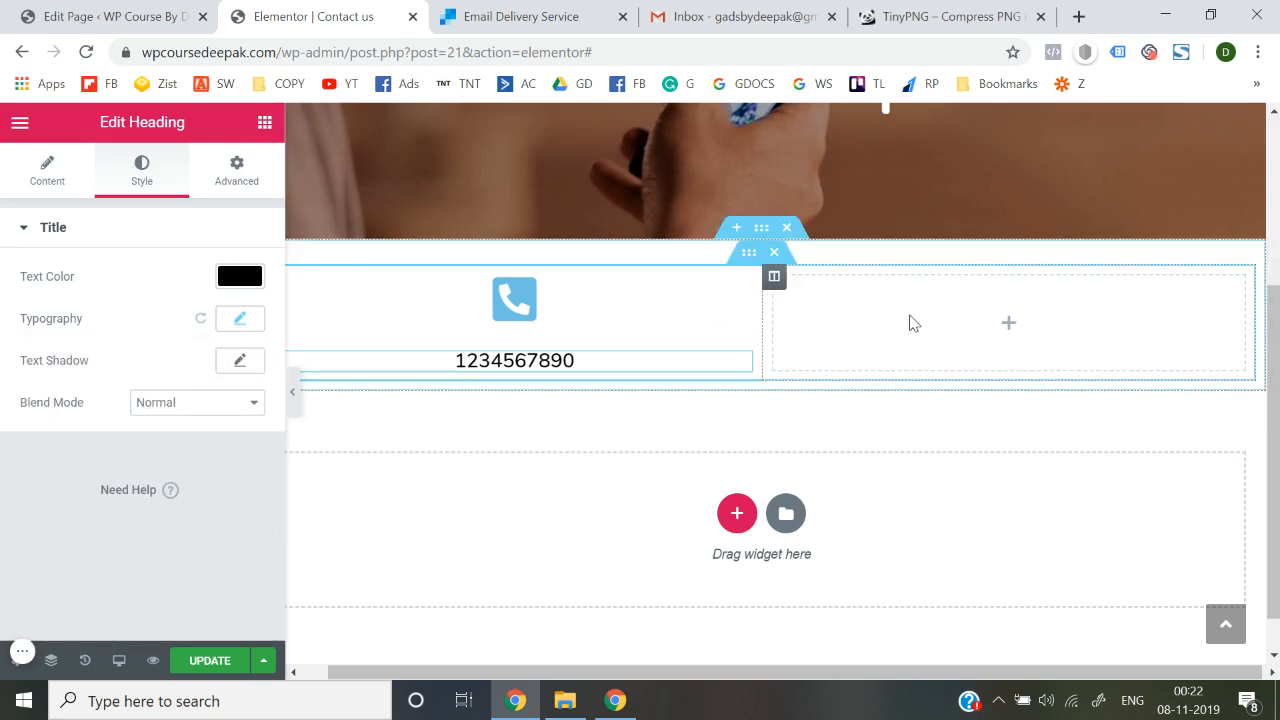
pyautogui.click(203, 660)
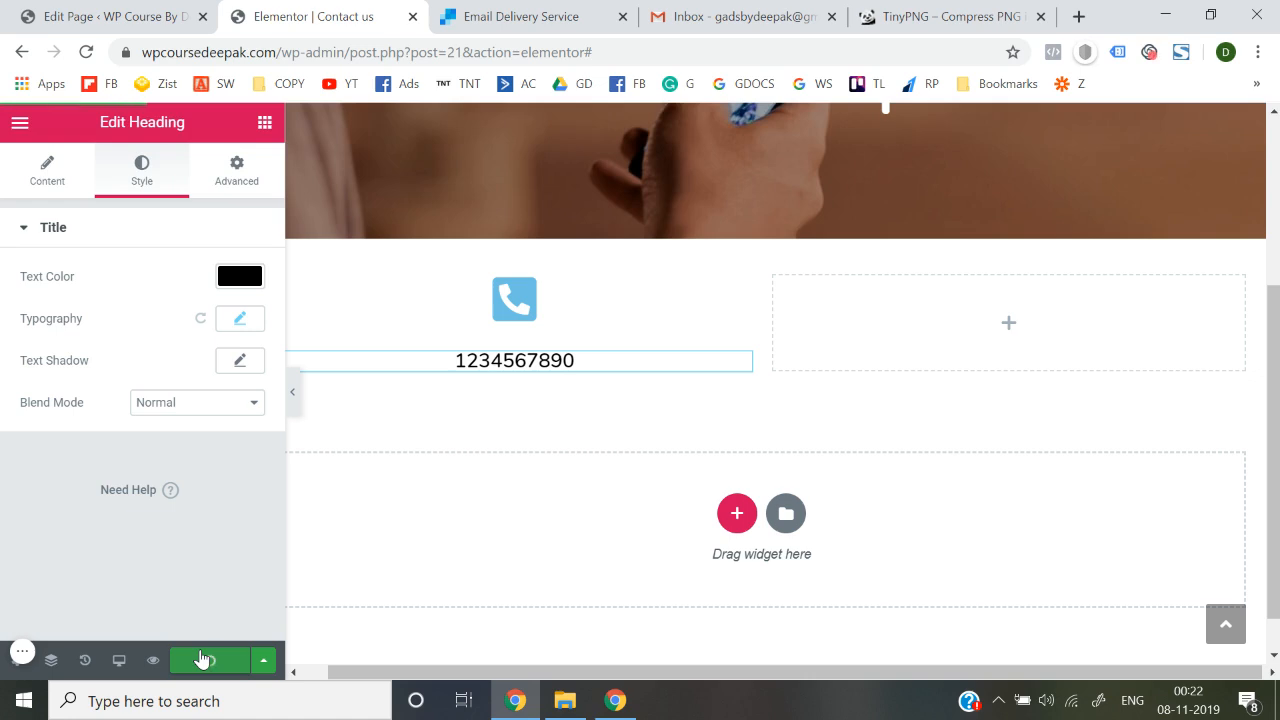
# Exit Elementor to the WordPress dashboard
pyautogui.click(20, 122)
pyautogui.scroll(-1, 126, 478)
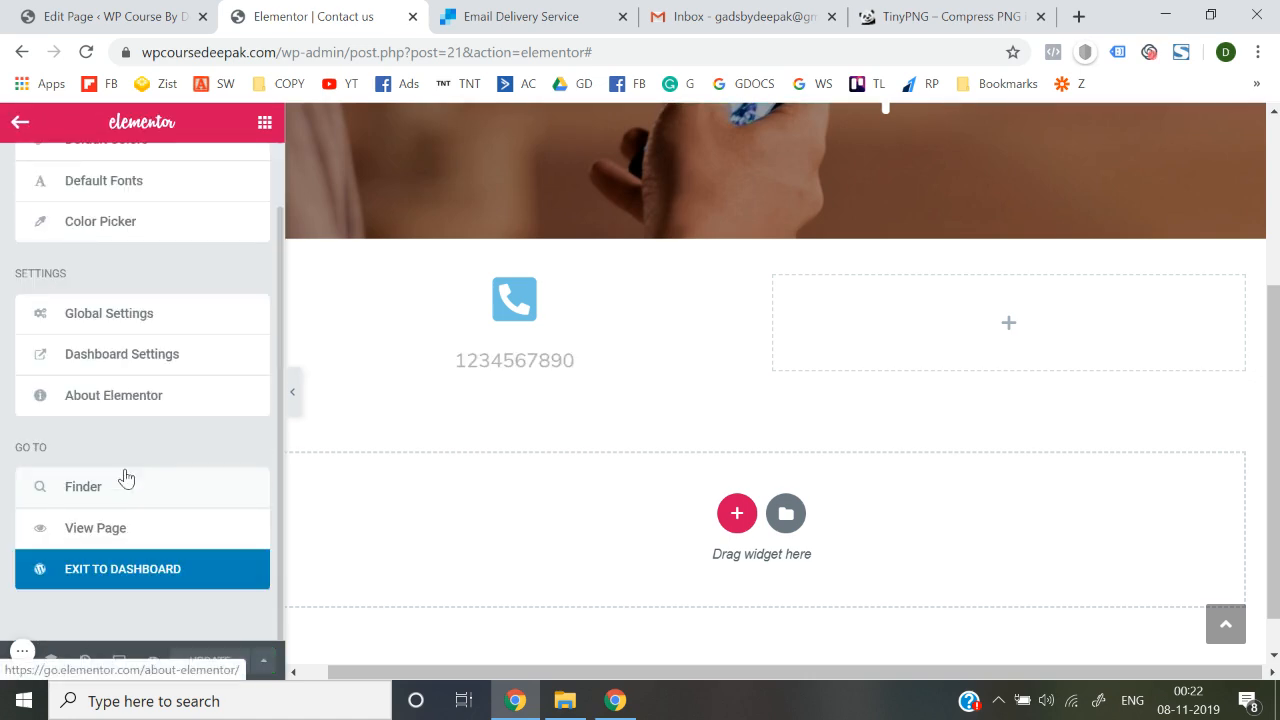
pyautogui.click(143, 571)
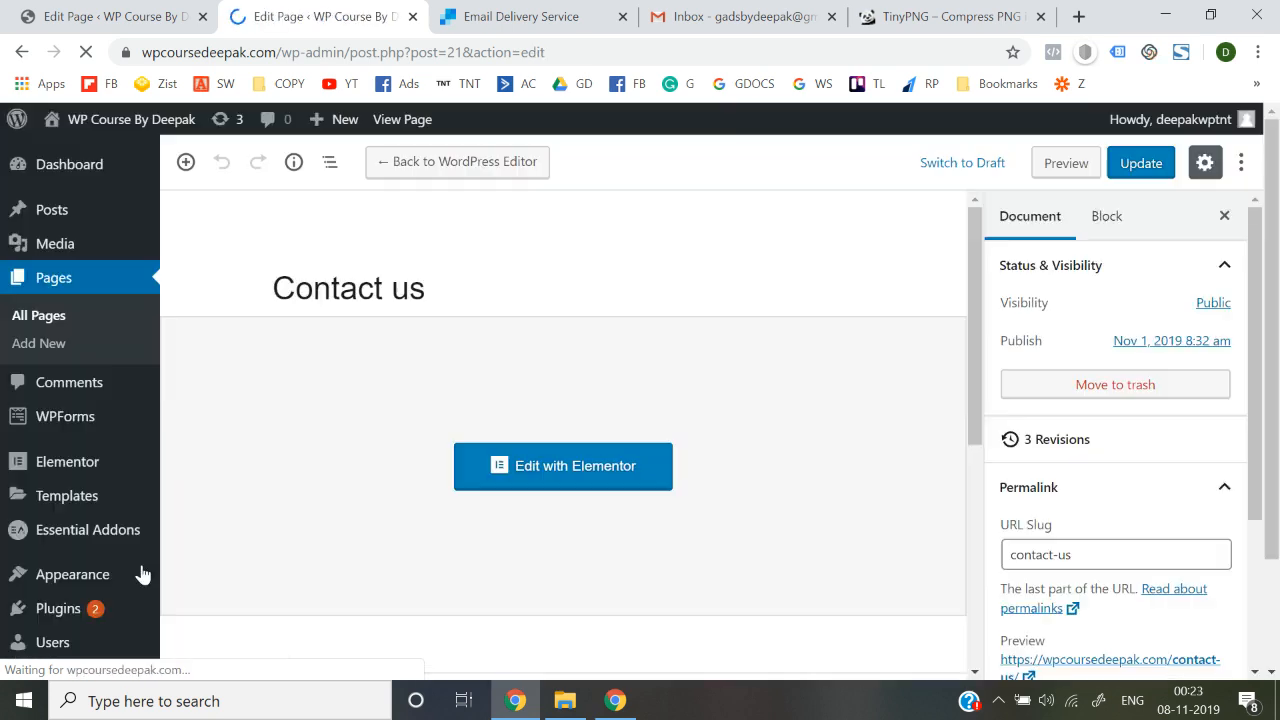
# Open Visit Site in a new browser tab and switch to it
pyautogui.moveTo(160, 128)
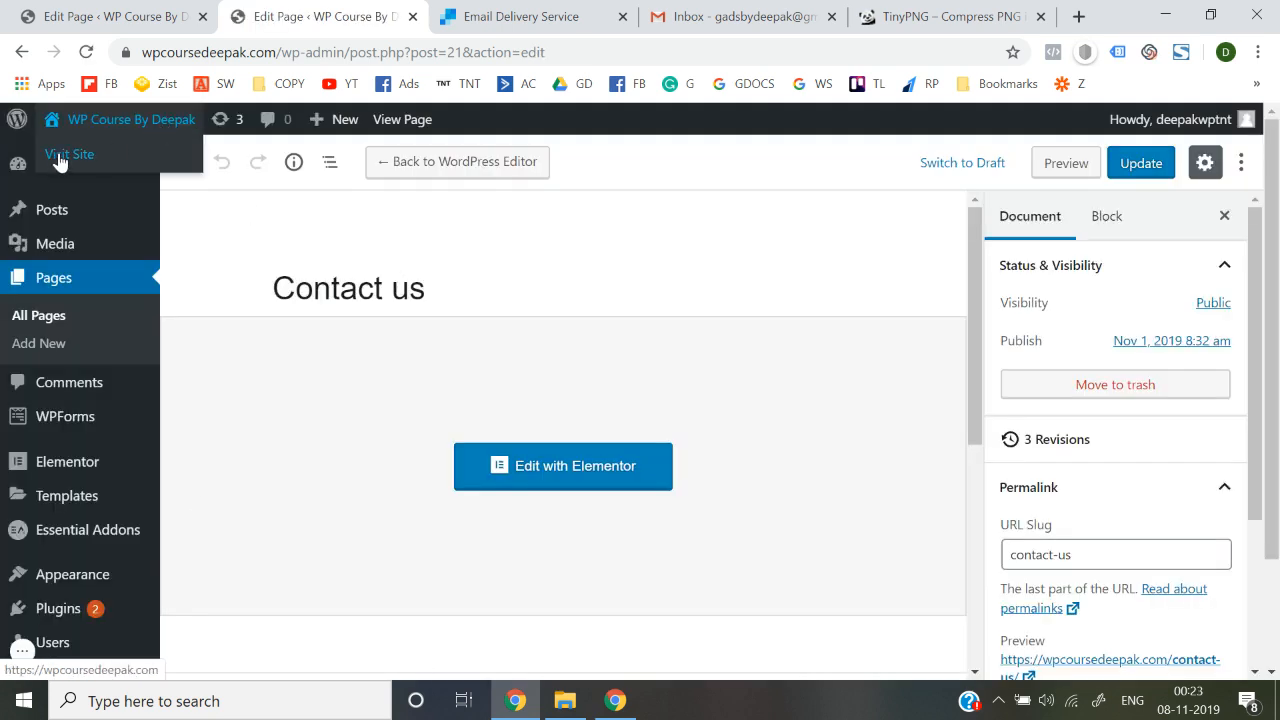
pyautogui.rightClick(60, 155)
pyautogui.click(95, 170)
pyautogui.hotkey('ctrl', 'Tab')
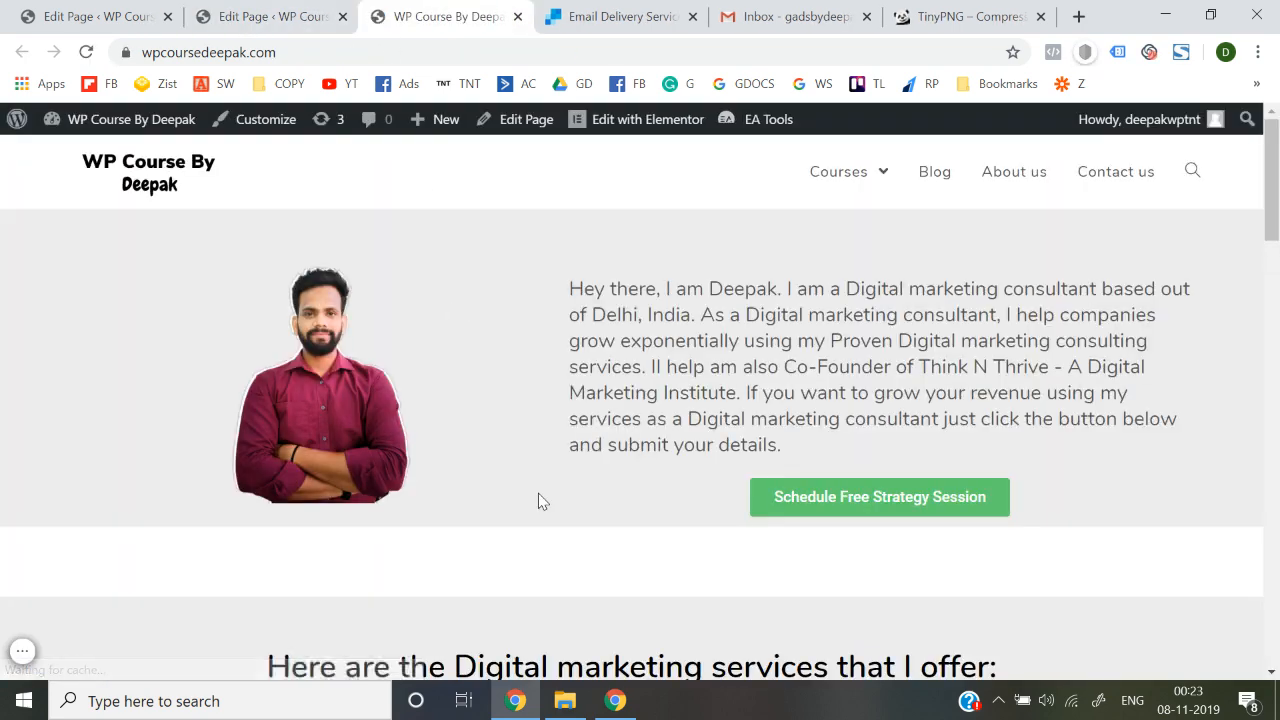
pyautogui.scroll(-5, 538, 493)
pyautogui.scroll(5, 538, 493)
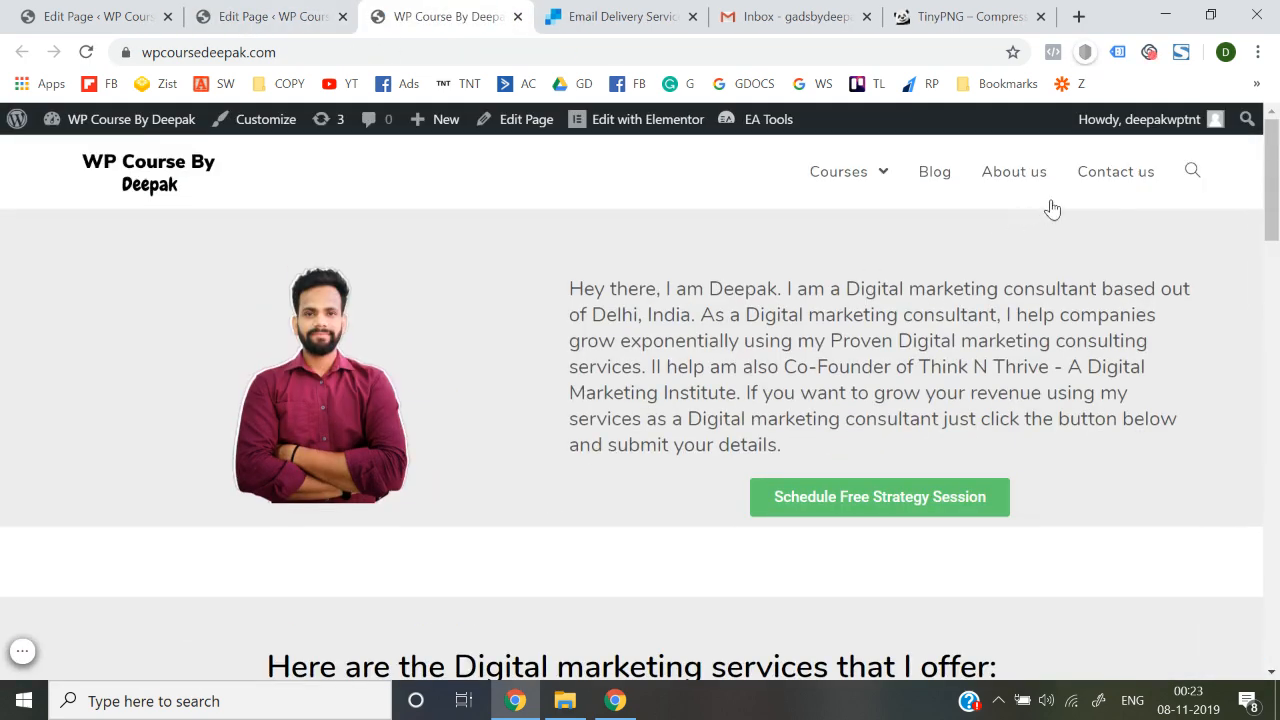
pyautogui.click(1112, 190)
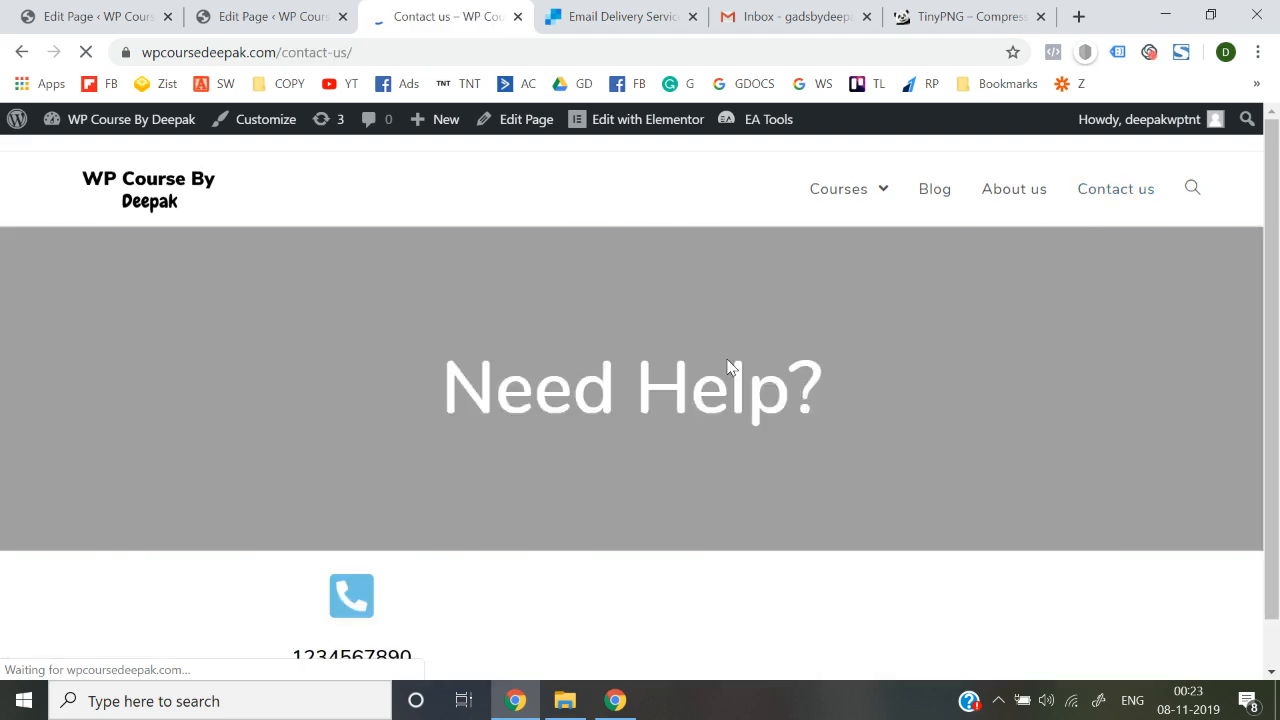
pyautogui.scroll(-1, 728, 362)
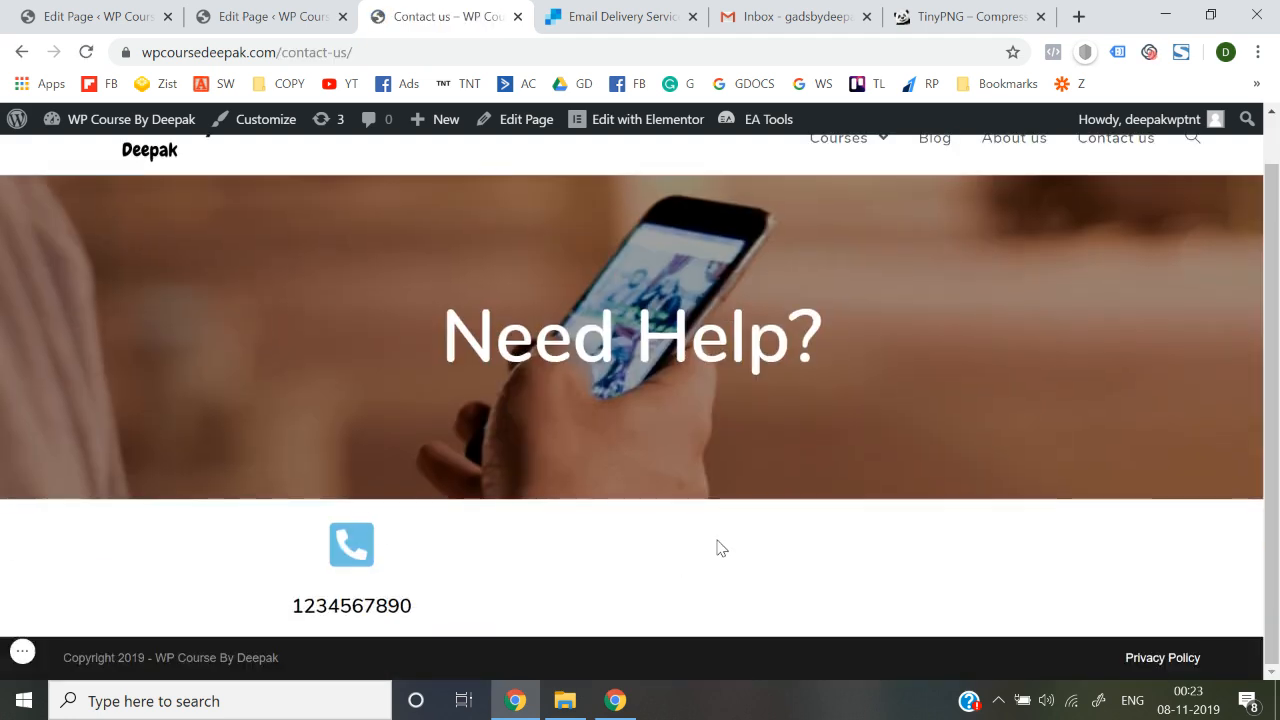
pyautogui.scroll(1, 720, 548)
pyautogui.scroll(-1, 720, 548)
pyautogui.scroll(1, 720, 548)
pyautogui.click(150, 190)
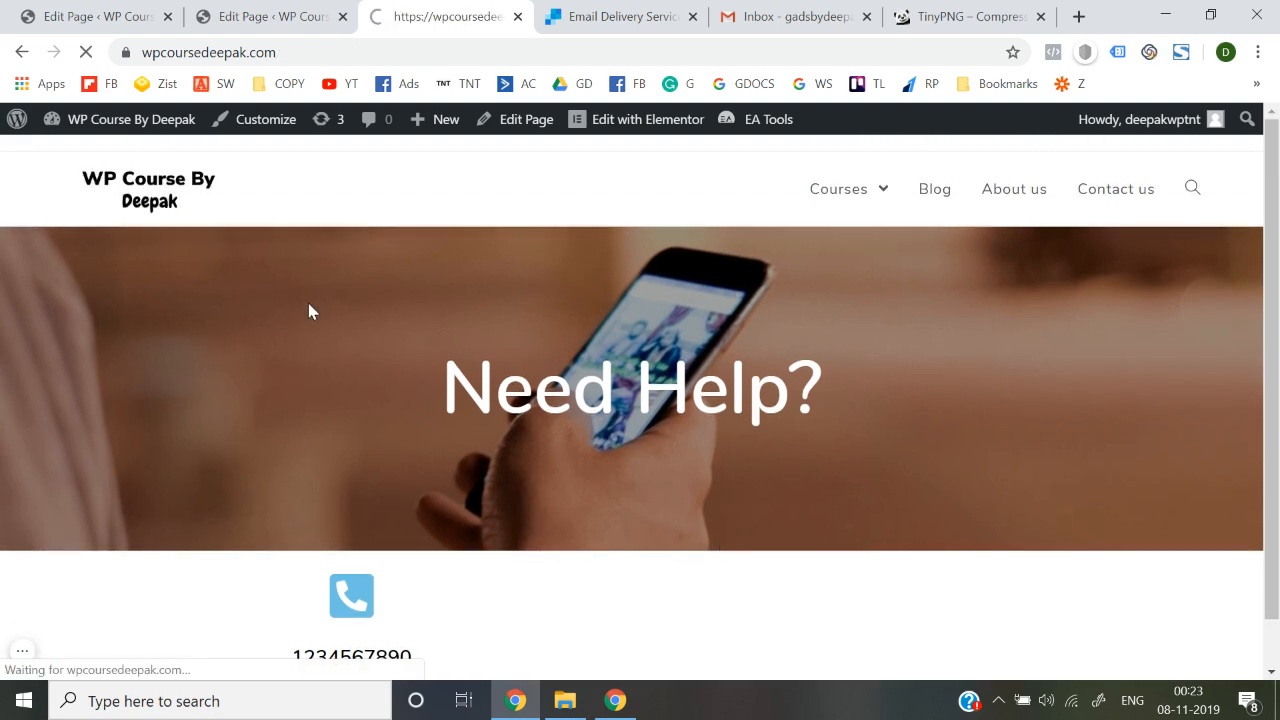
pyautogui.scroll(-10, 308, 303)
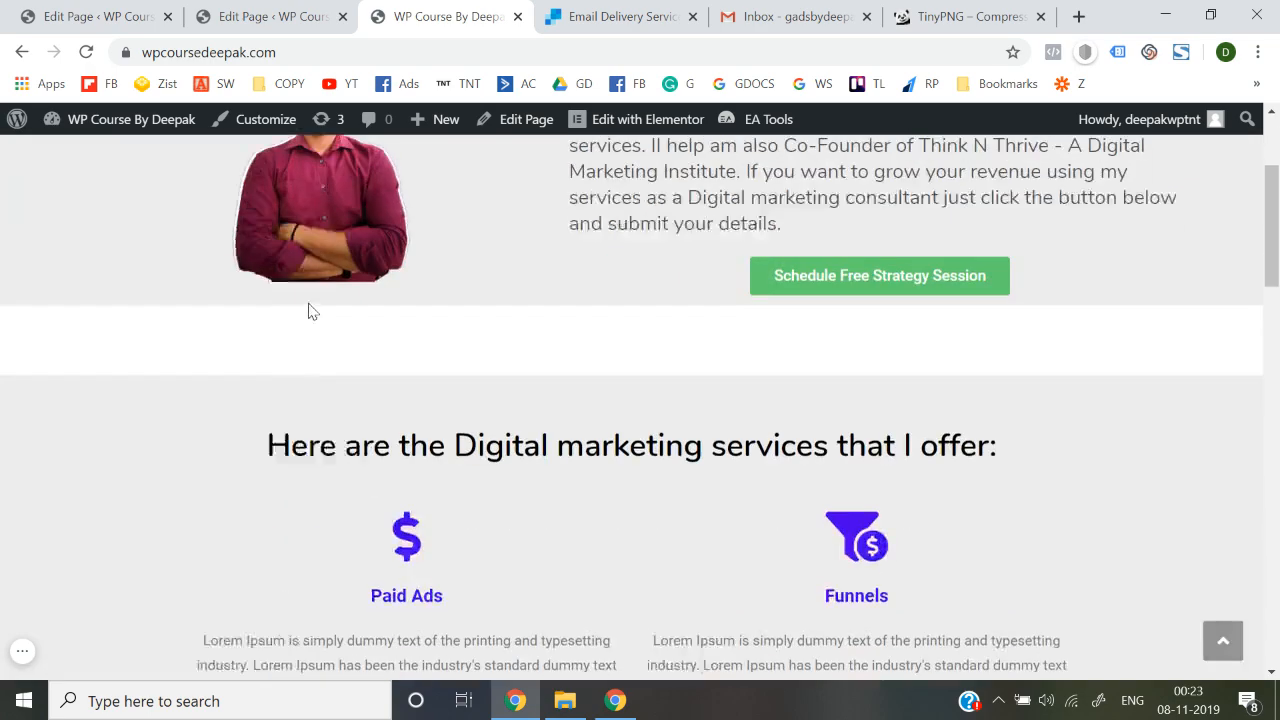
pyautogui.scroll(-8, 308, 308)
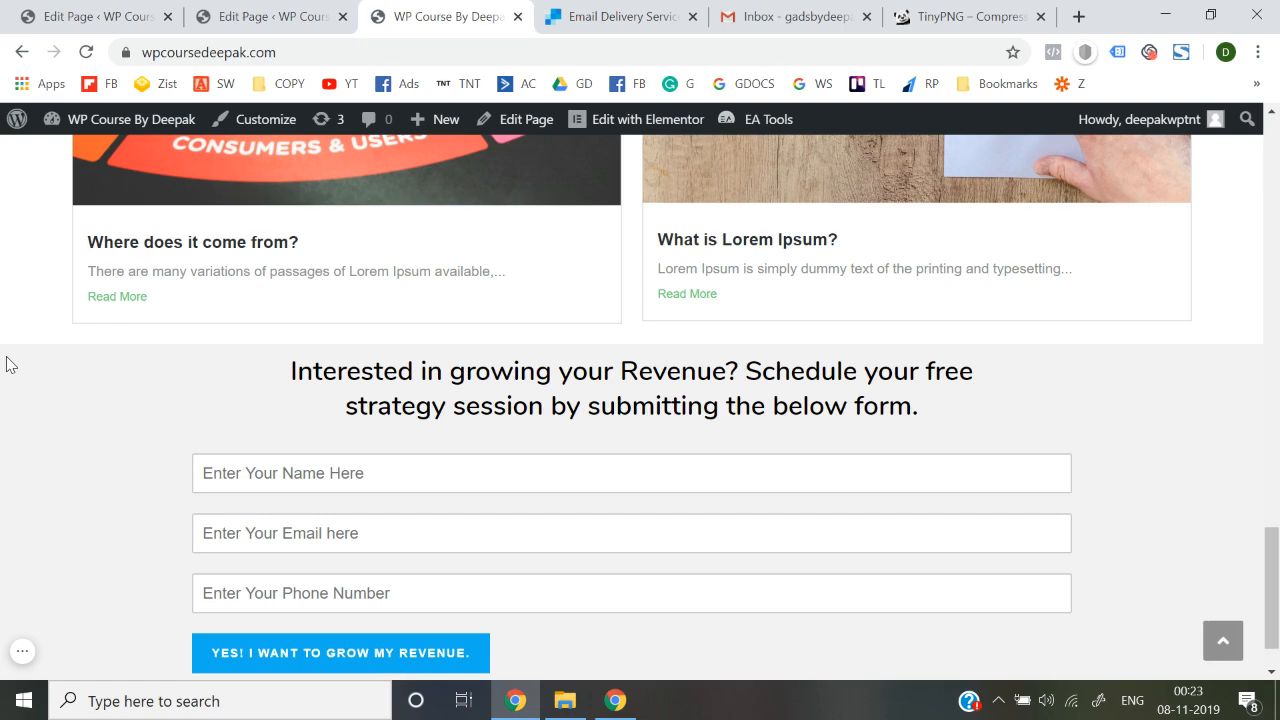
pyautogui.scroll(20, 6, 364)
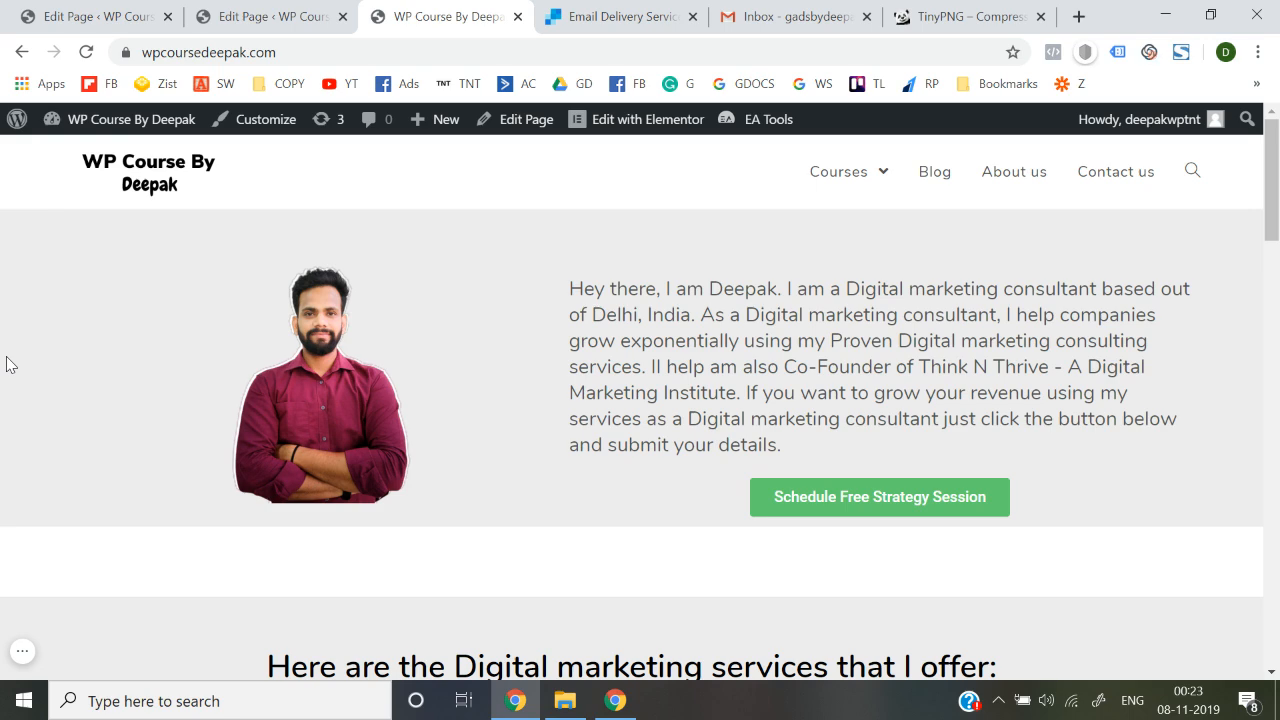
pyautogui.scroll(-20, 8, 364)
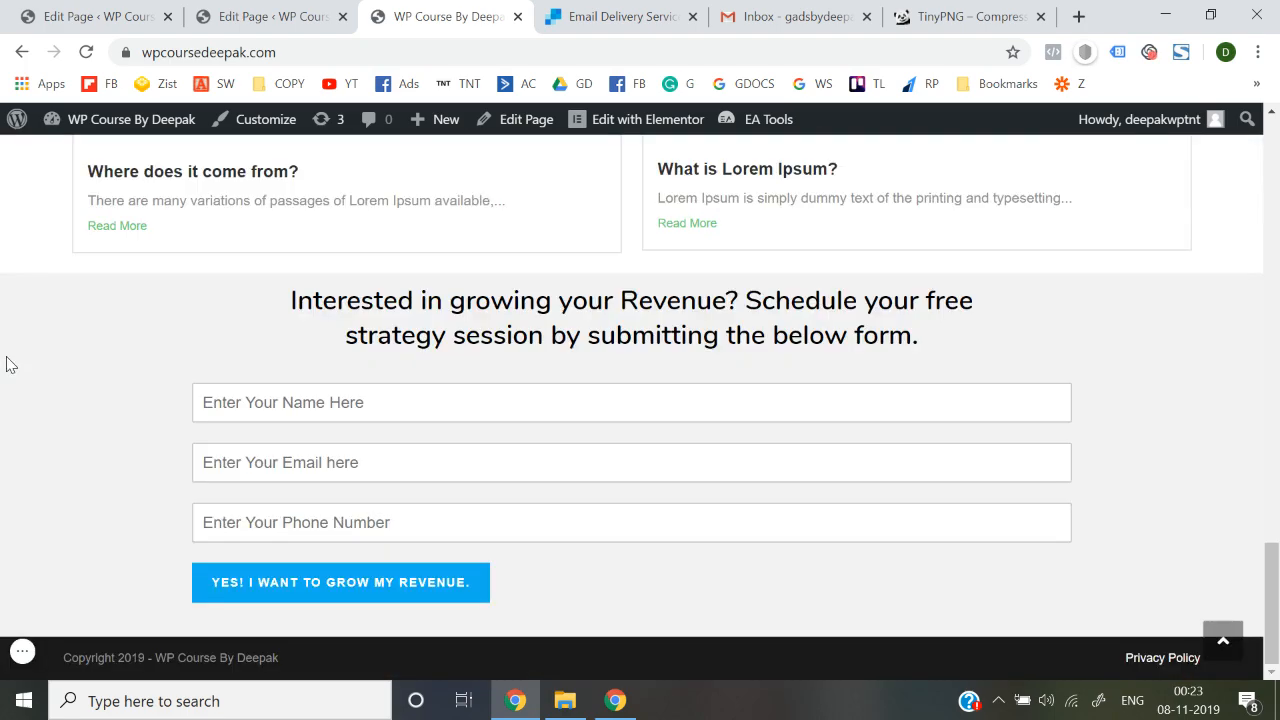
pyautogui.scroll(20, 8, 364)
pyautogui.moveTo(852, 165)
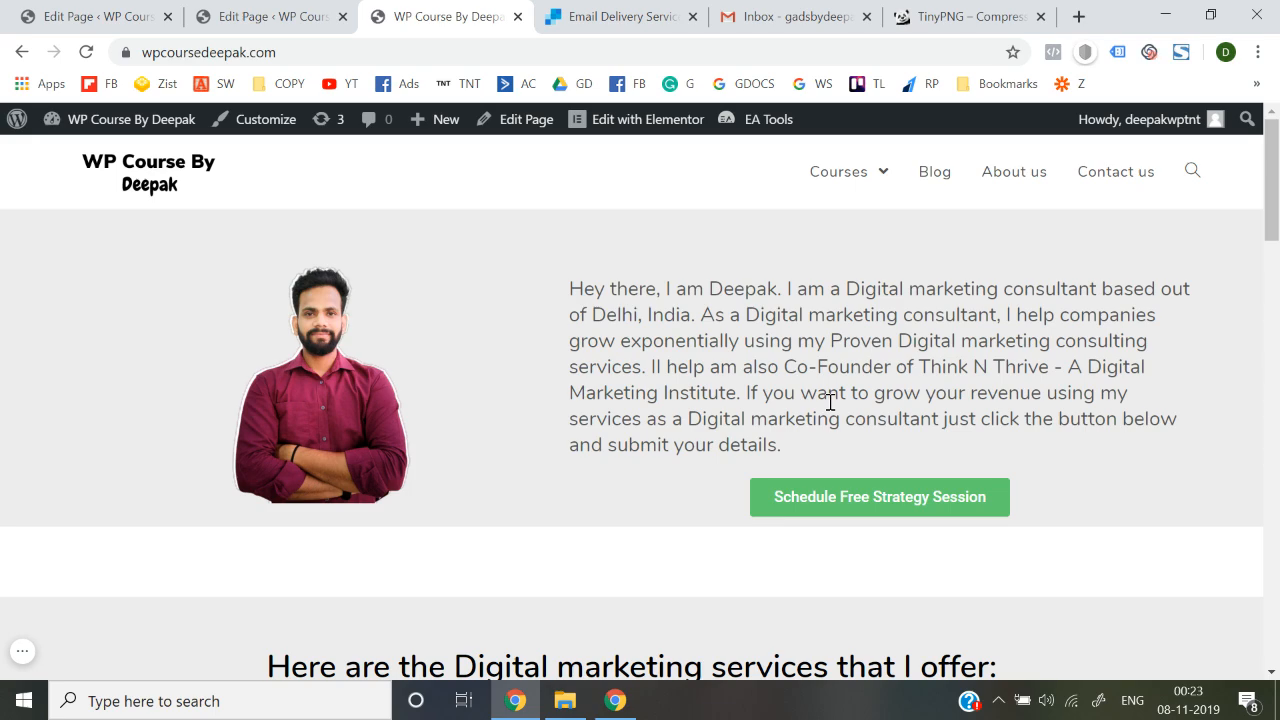
pyautogui.scroll(-20, 830, 402)
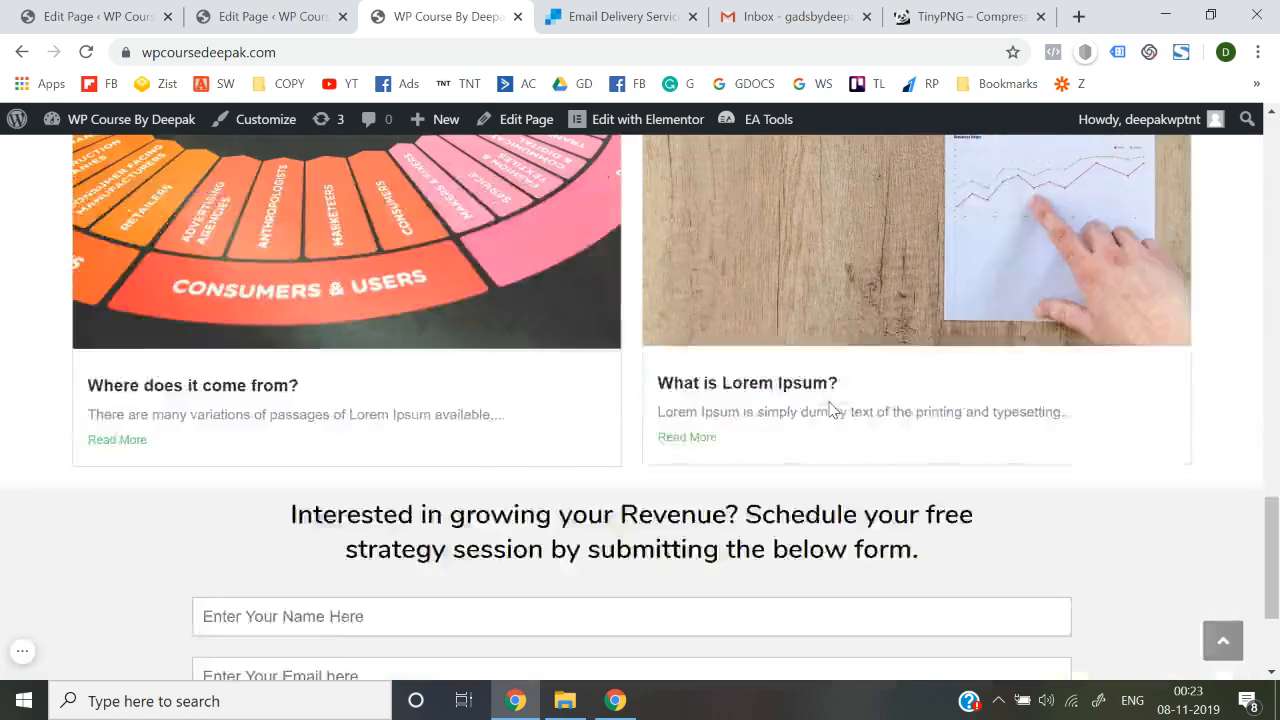
pyautogui.scroll(-2, 830, 408)
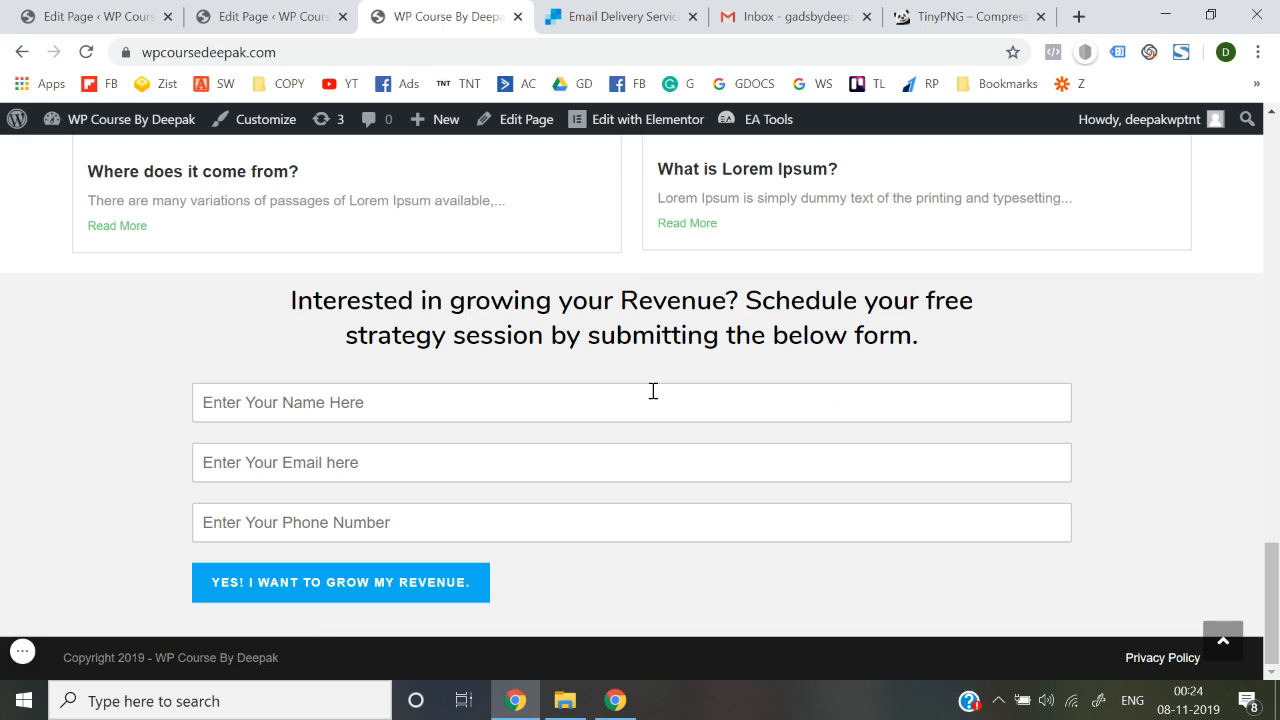